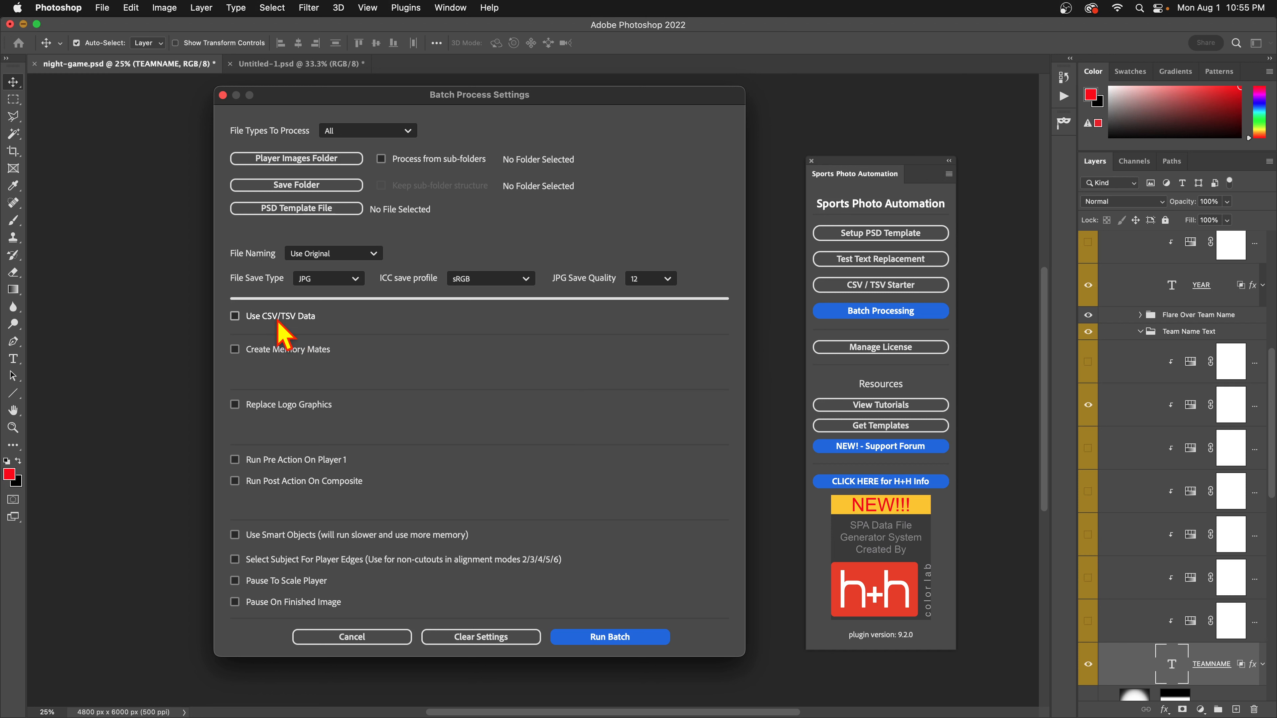
Toggle Use CSV/TSV Data on and back off, then cancel Batch Process Settings without running.
{"action": "left_click", "coordinate": [276, 321]}
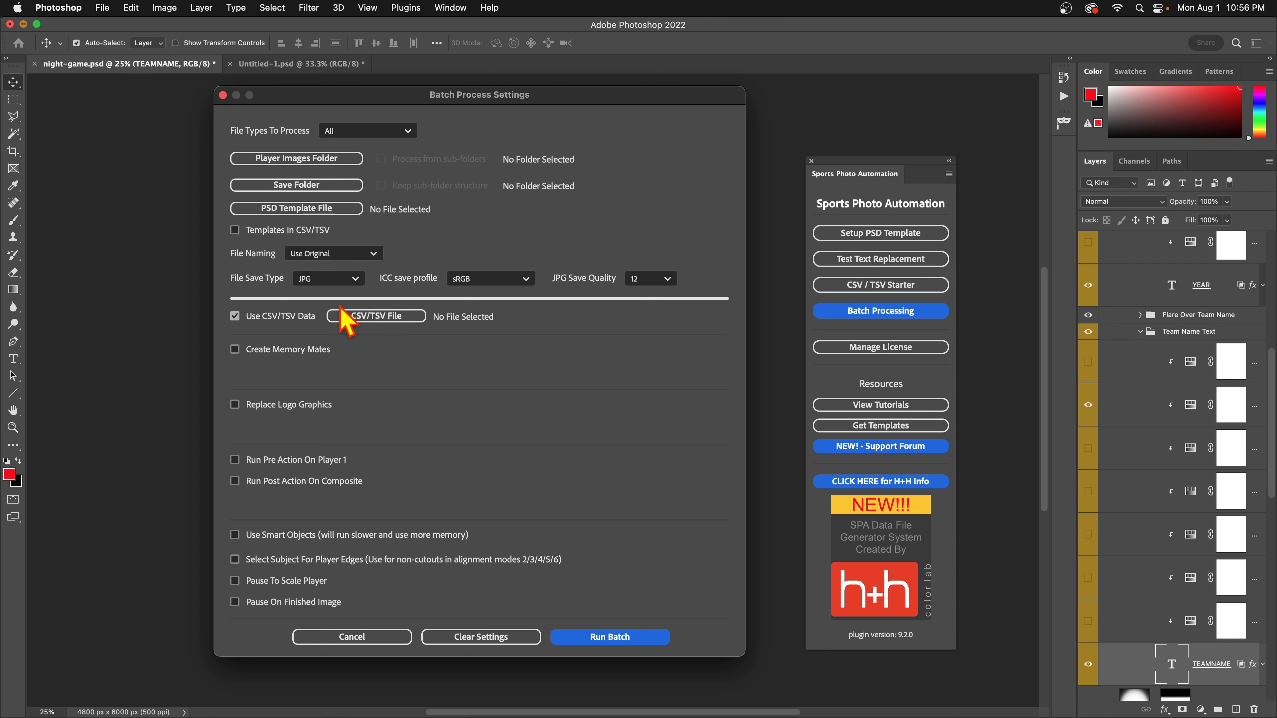
{"action": "left_click", "coordinate": [235, 315]}
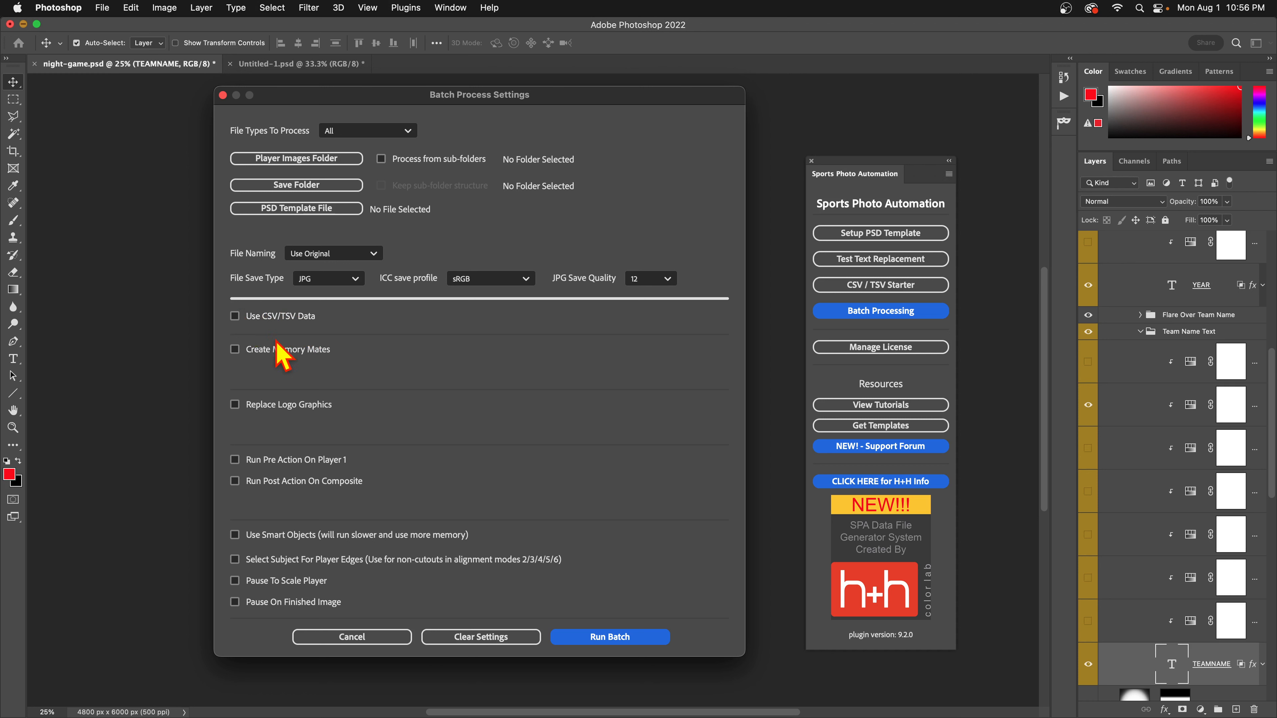
{"action": "left_click", "coordinate": [342, 637]}
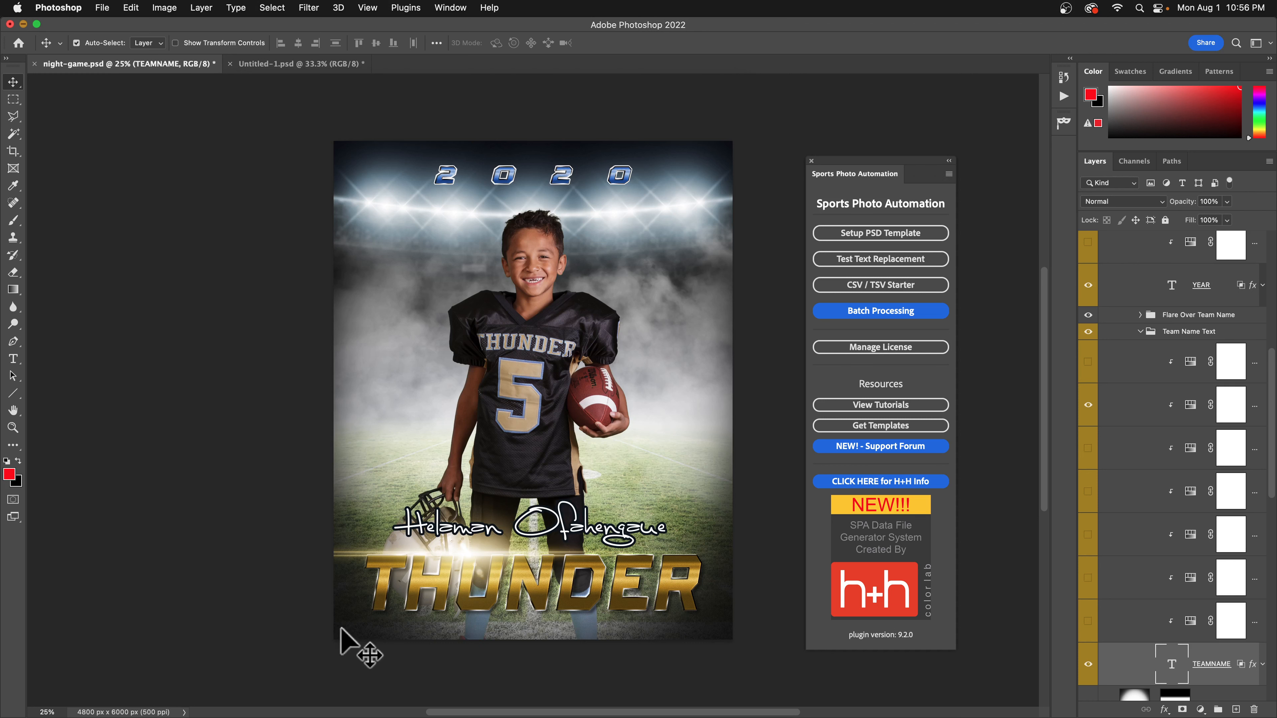
Review the Test Text Replacement layer list, cancel it, and switch to the SPA-data.csv spreadsheet.
{"action": "left_click", "coordinate": [865, 266]}
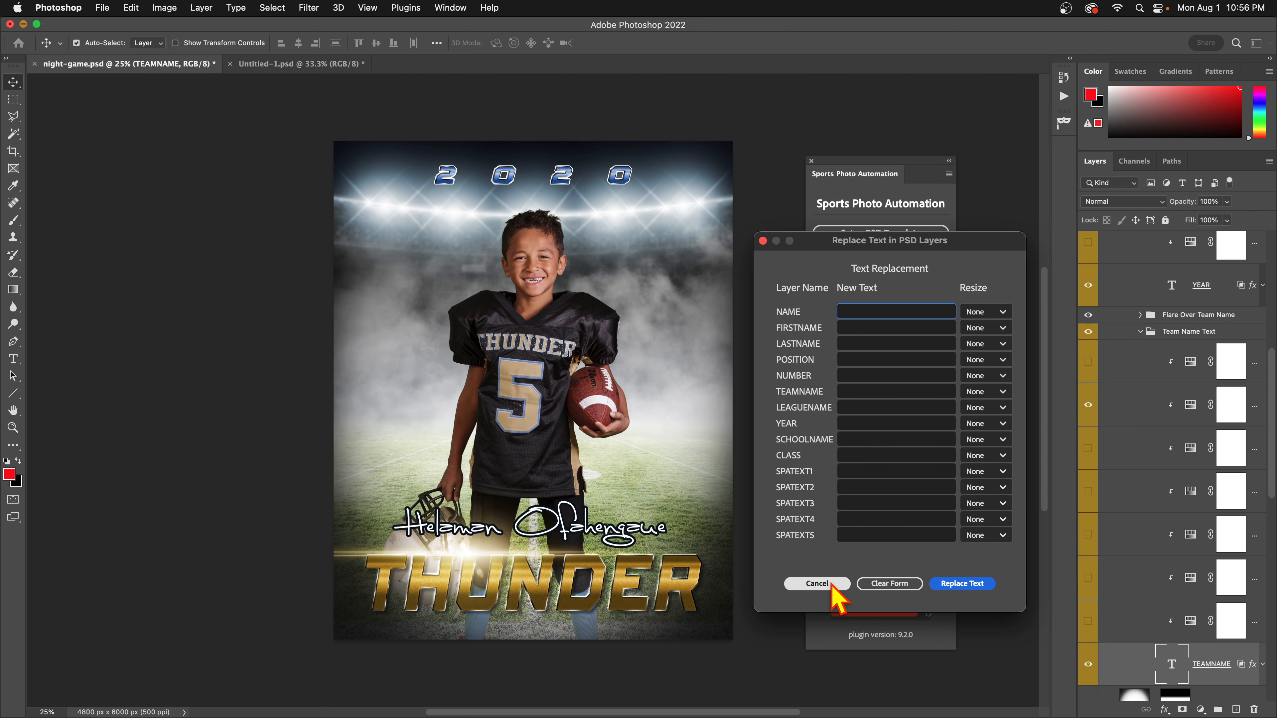
{"action": "left_click", "coordinate": [819, 584]}
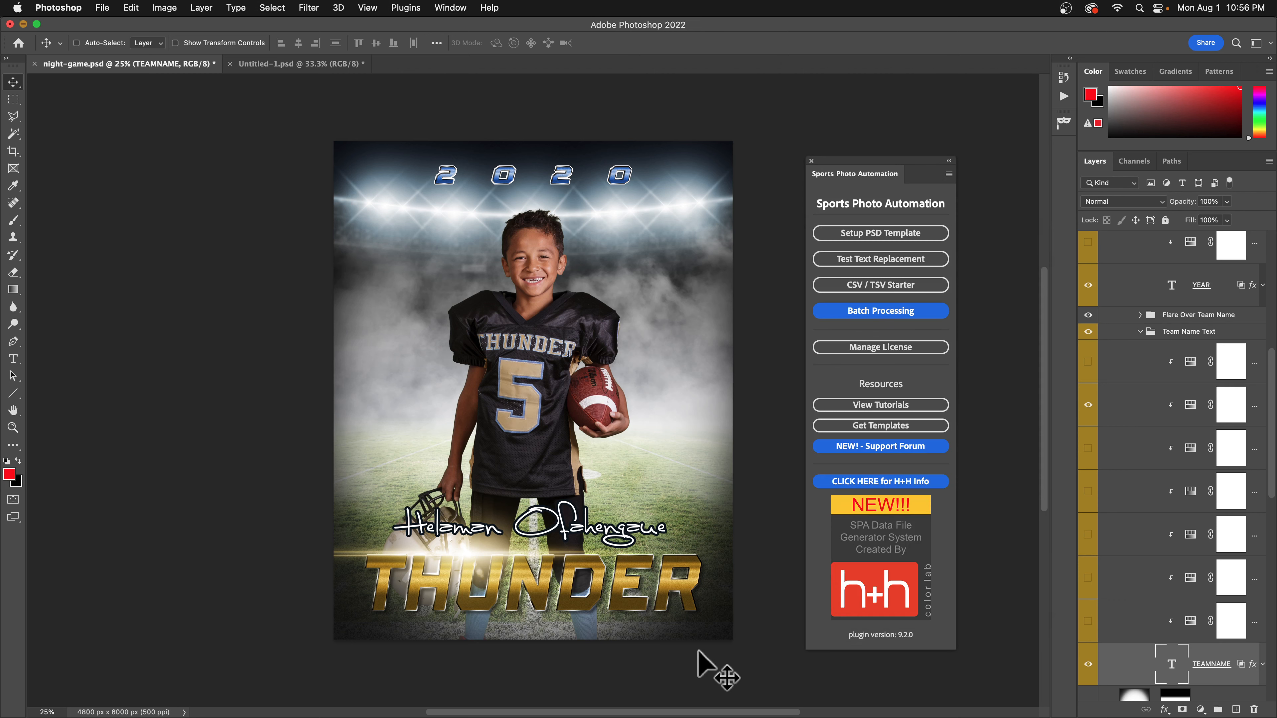
{"action": "key", "text": "super+Tab"}
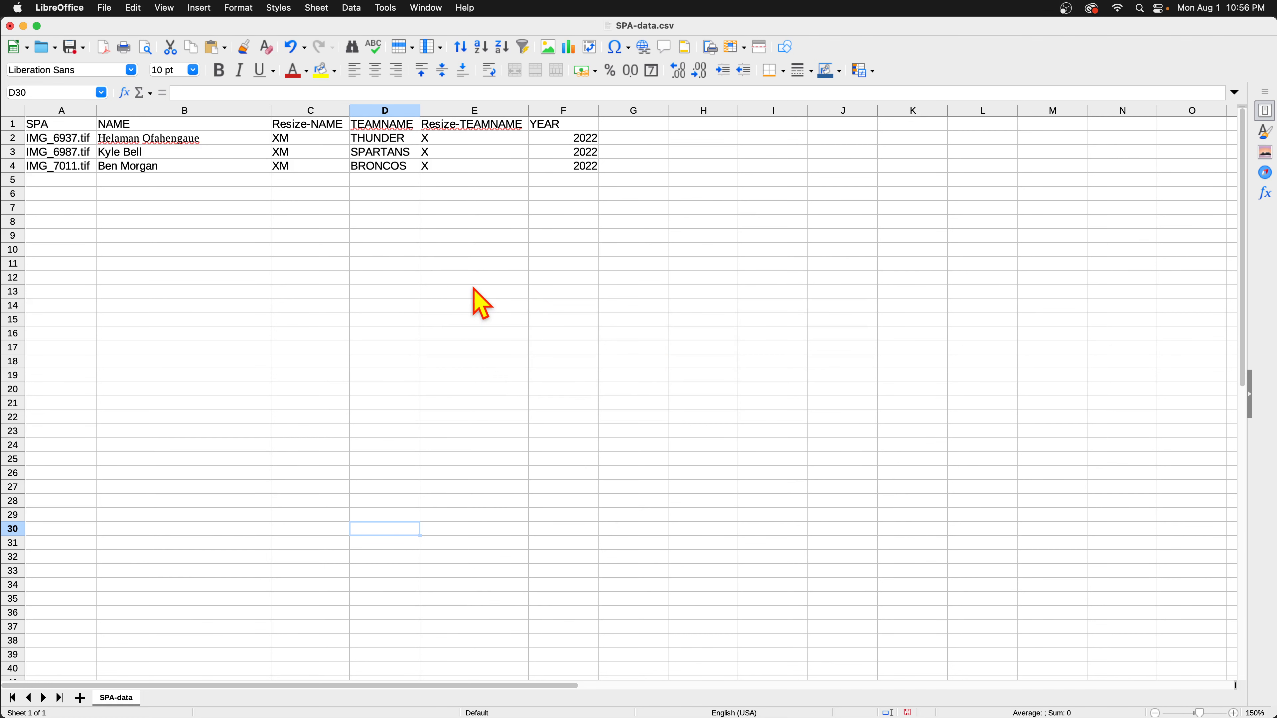
Select column A of SPA-data.csv to review the team data, then minimize LibreOffice Calc.
{"action": "left_click", "coordinate": [56, 112]}
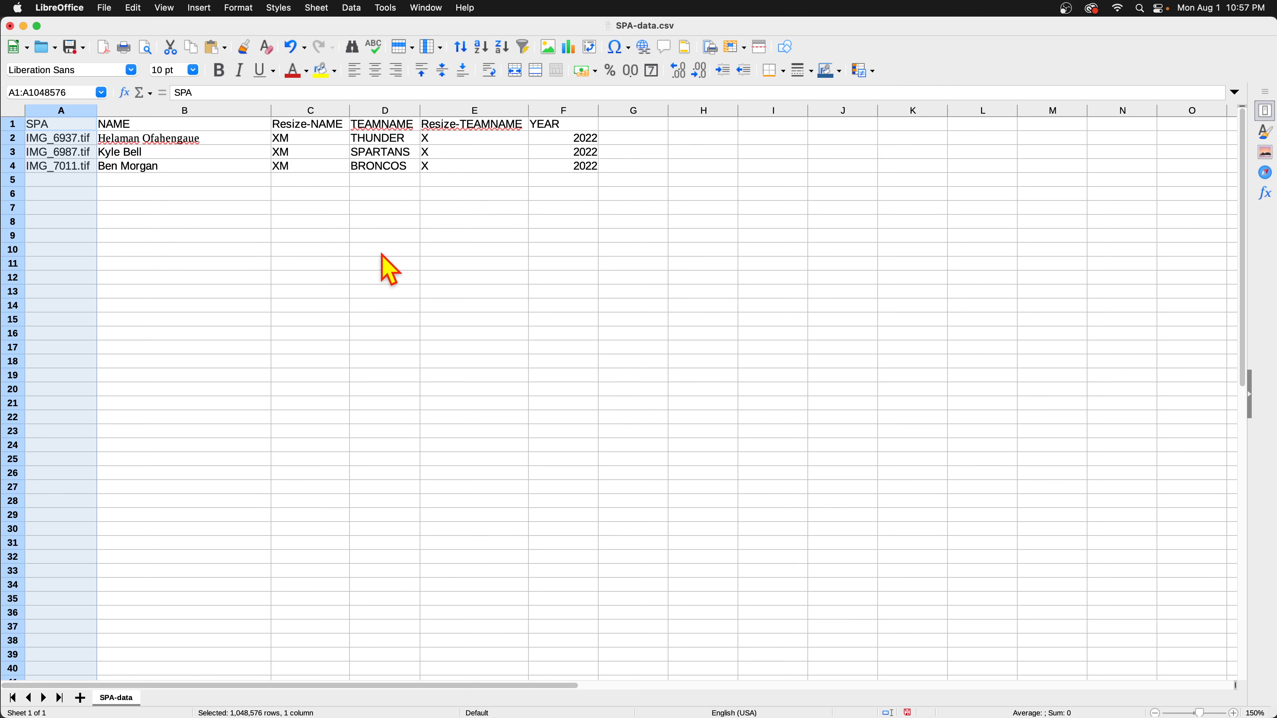
{"action": "left_click", "coordinate": [24, 27]}
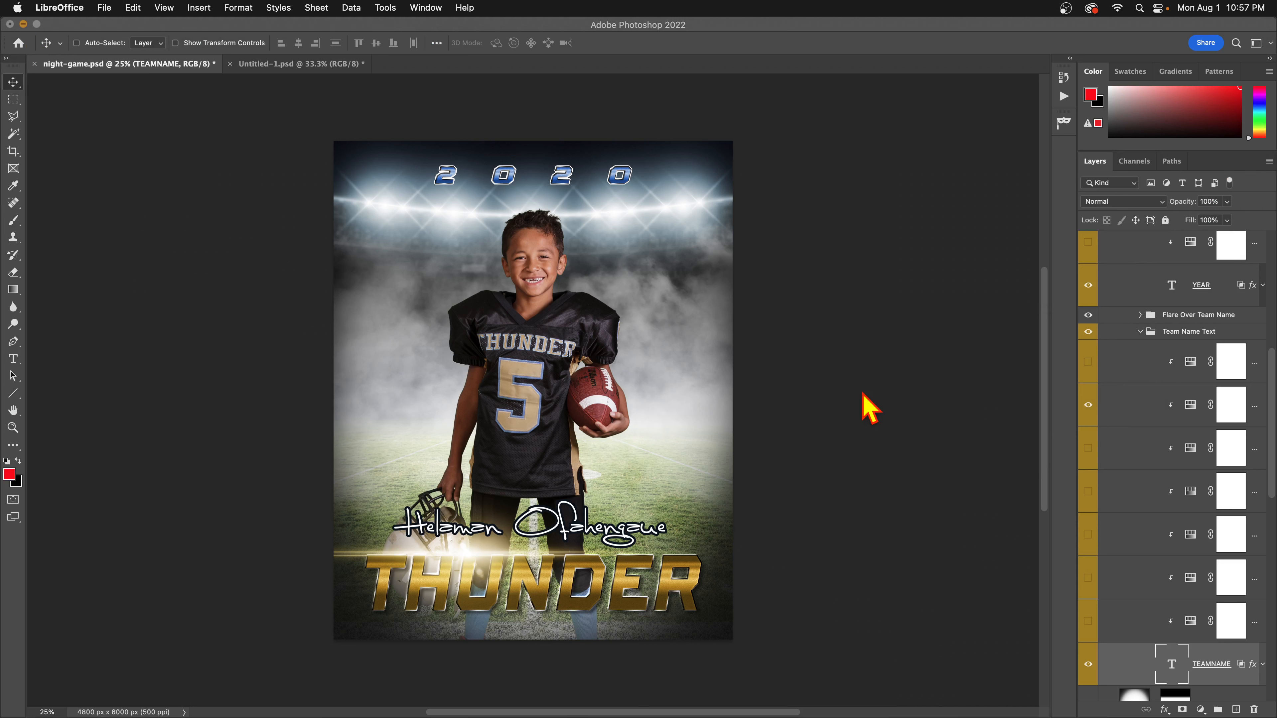
Refocus Photoshop and select the NAME, YEAR and TEAMNAME text layers in the Layers panel.
{"action": "scroll", "coordinate": [1201, 402], "scroll_direction": "up", "scroll_amount": 5}
{"action": "scroll", "coordinate": [1206, 403], "scroll_direction": "up", "scroll_amount": 6}
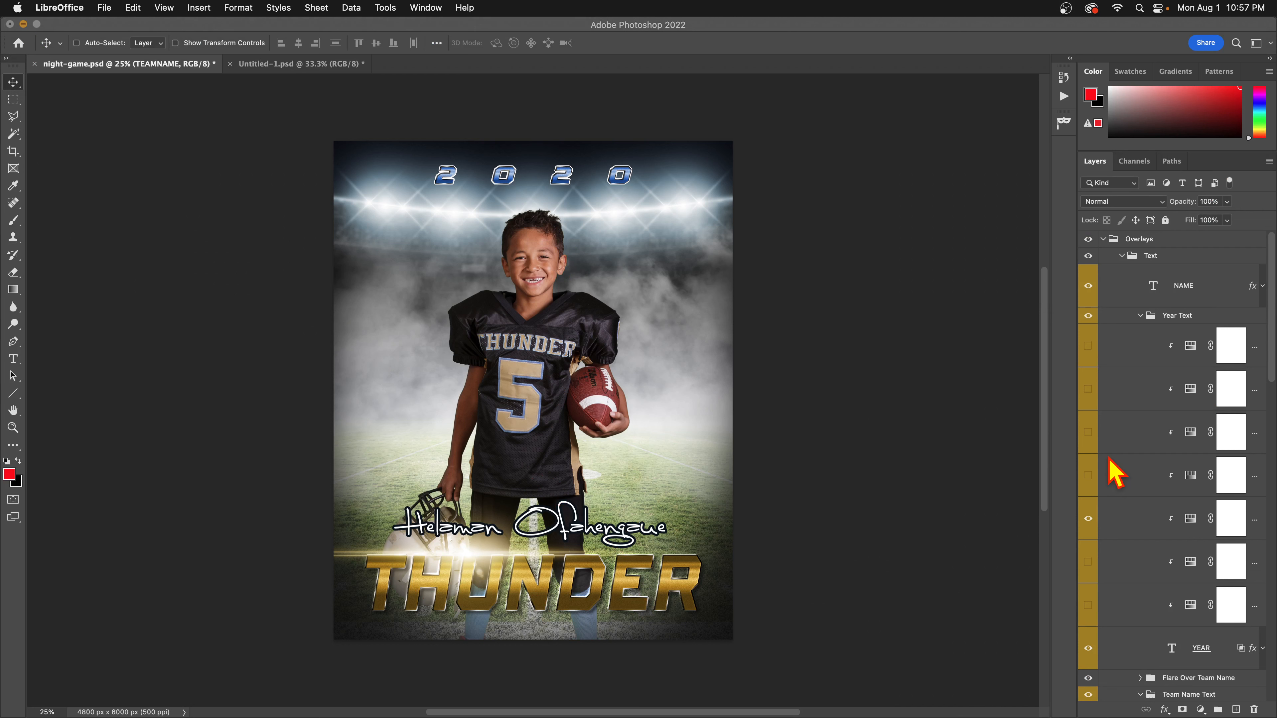
{"action": "left_click", "coordinate": [1158, 288]}
{"action": "left_click", "coordinate": [1158, 287]}
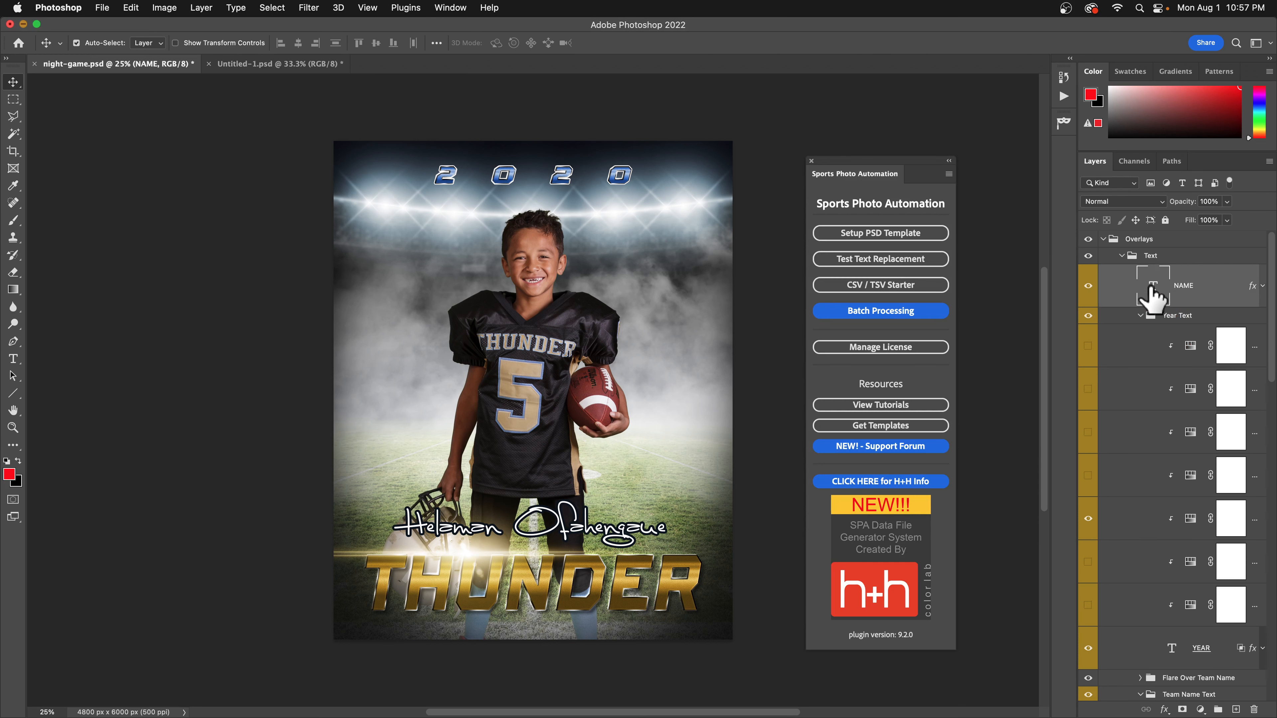
{"action": "scroll", "coordinate": [1210, 496], "scroll_direction": "down", "scroll_amount": 1}
{"action": "scroll", "coordinate": [1210, 488], "scroll_direction": "down", "scroll_amount": 3}
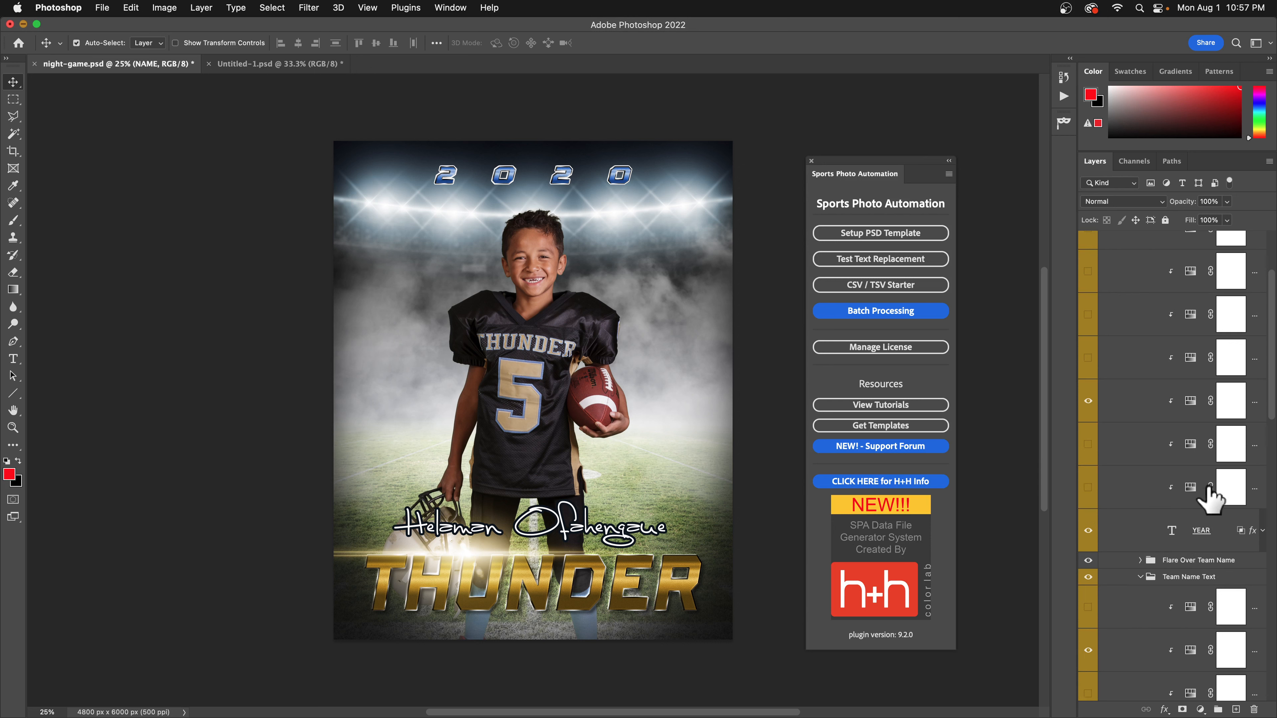
{"action": "left_click", "coordinate": [1178, 532]}
{"action": "scroll", "coordinate": [1176, 537], "scroll_direction": "down", "scroll_amount": 10}
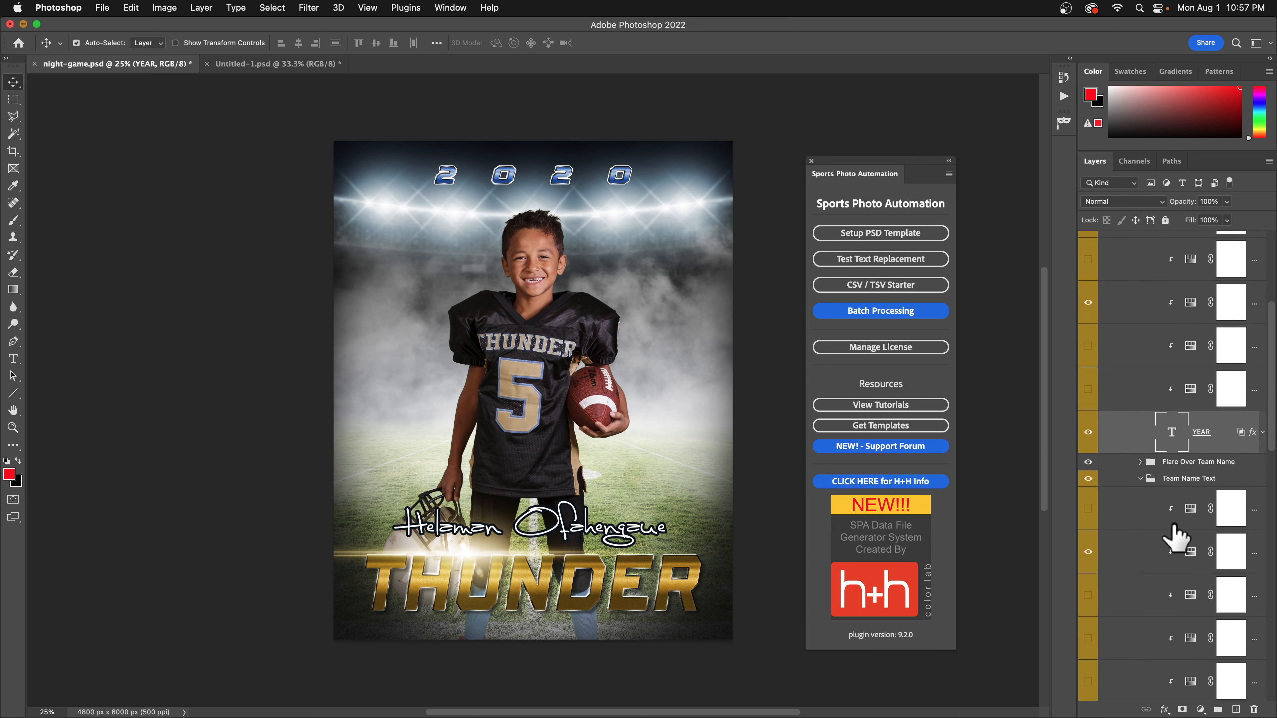
{"action": "left_click", "coordinate": [1176, 566]}
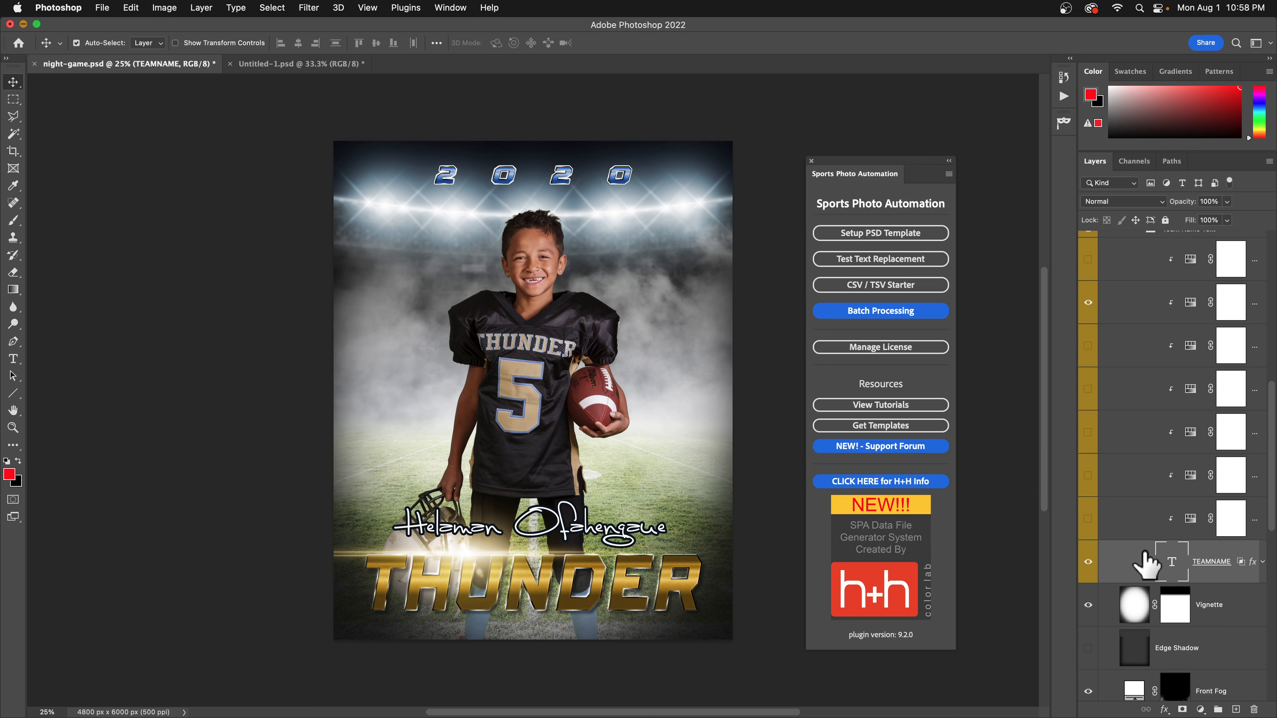
Switch applications toward Google Chrome with Cmd+Tab.
{"action": "key", "text": "super"}
{"action": "key", "text": "super+Tab"}
{"action": "key", "text": "super+Tab"}
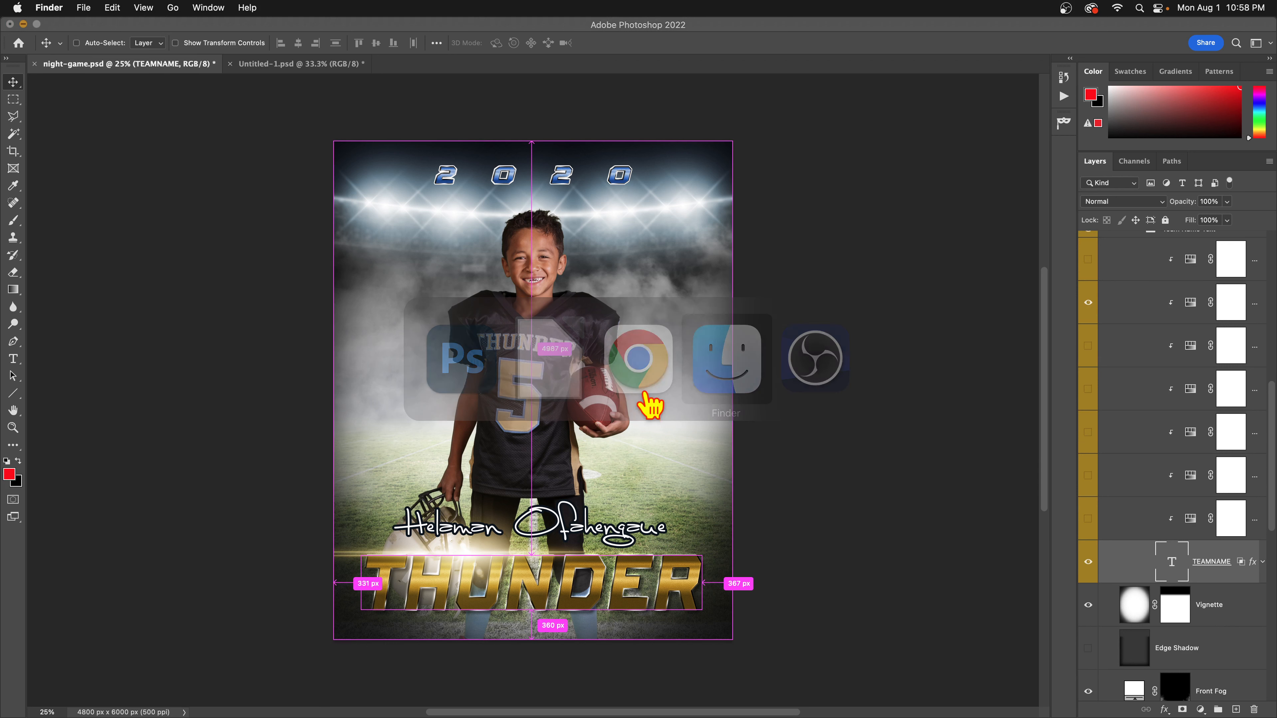
{"action": "key", "text": "super+Tab"}
Open Chrome with the first profile and load pixnub.com.
{"action": "left_click", "coordinate": [719, 383]}
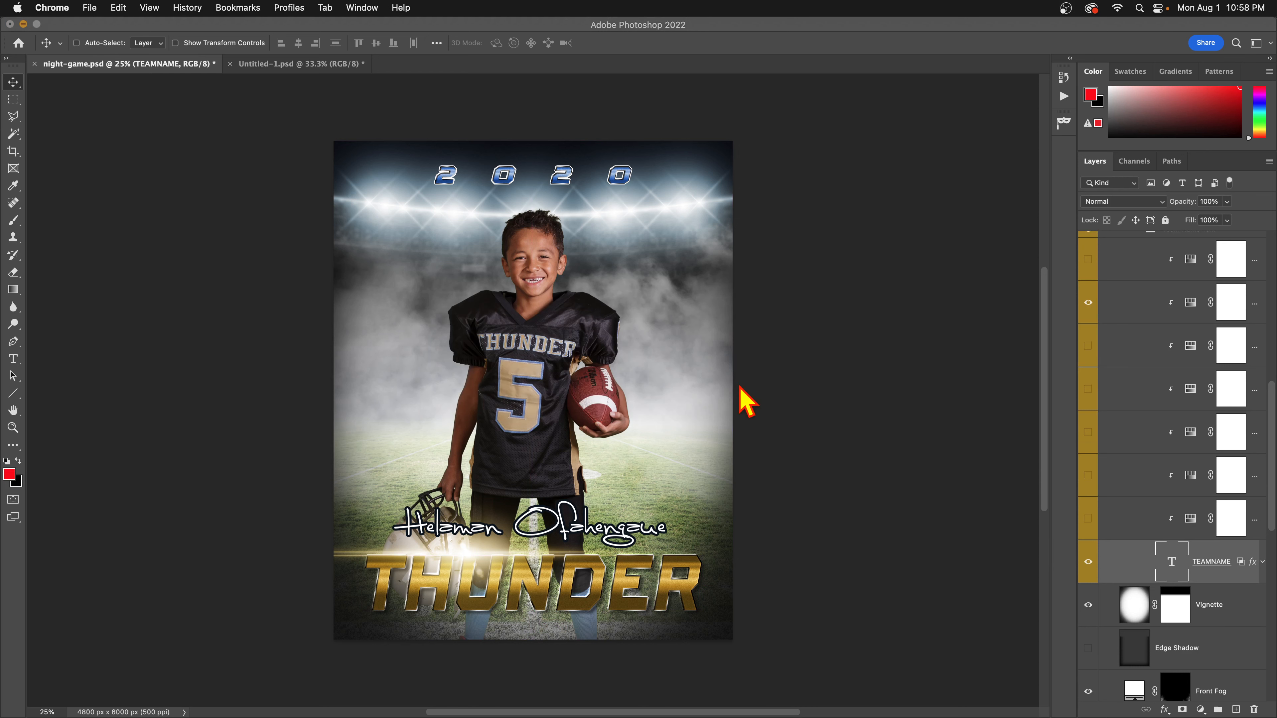
{"action": "left_click", "coordinate": [661, 702]}
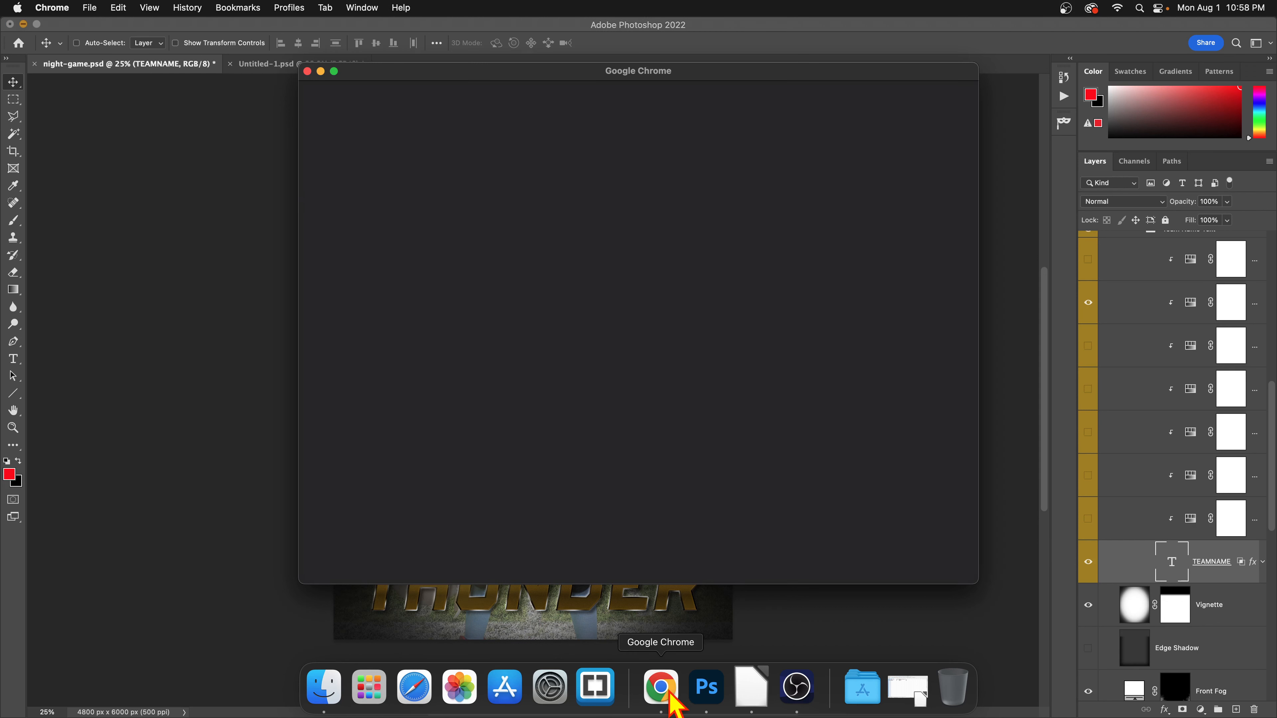
{"action": "left_click", "coordinate": [522, 413]}
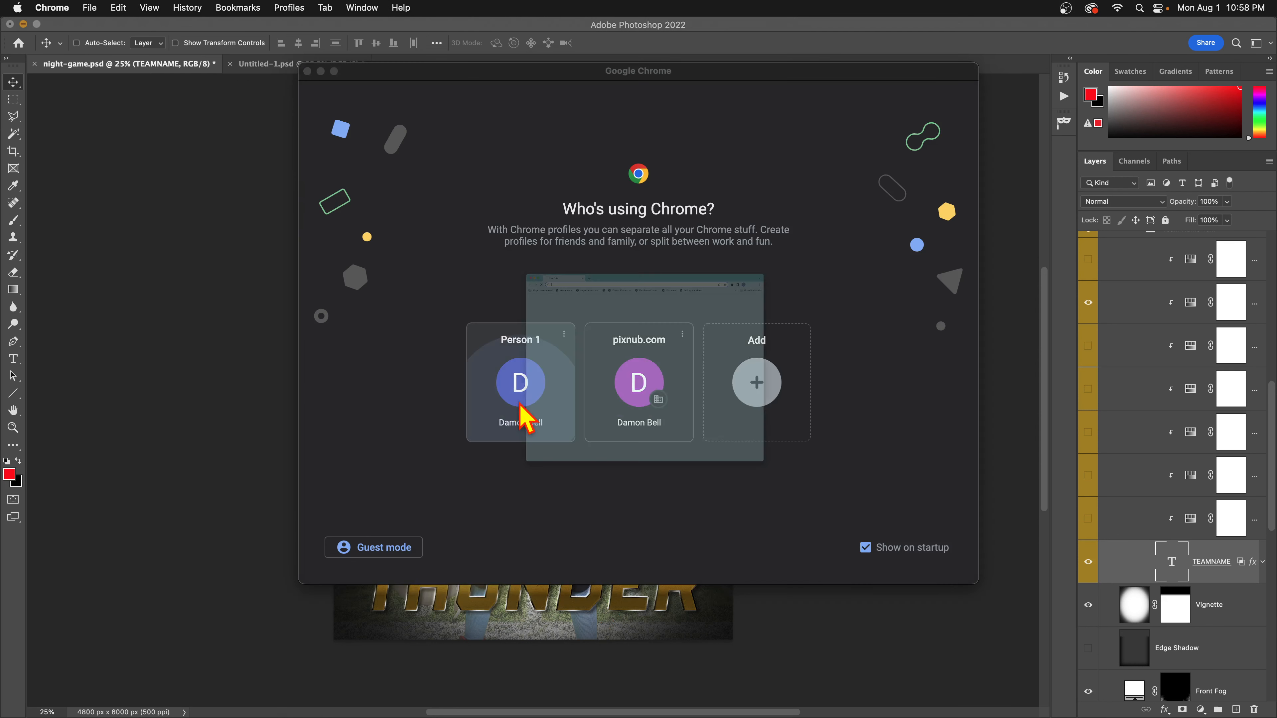
{"action": "left_click", "coordinate": [351, 52]}
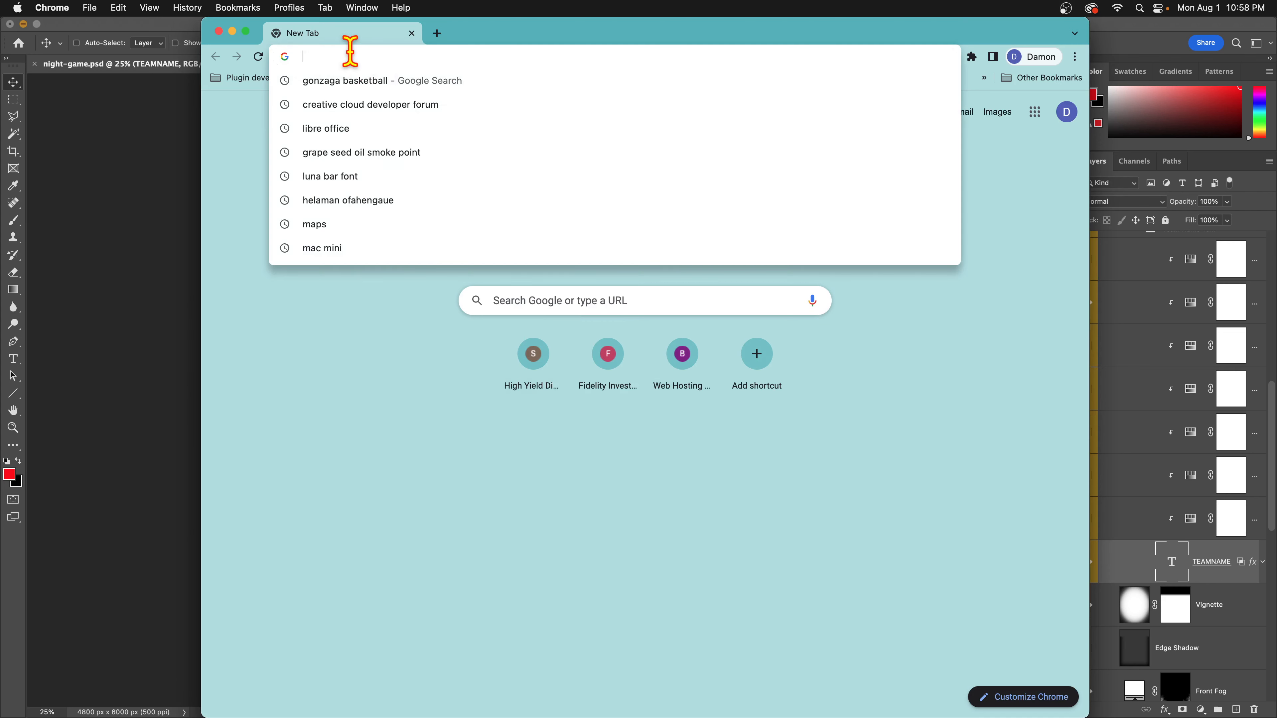
{"action": "type", "text": "pixnub.c"}
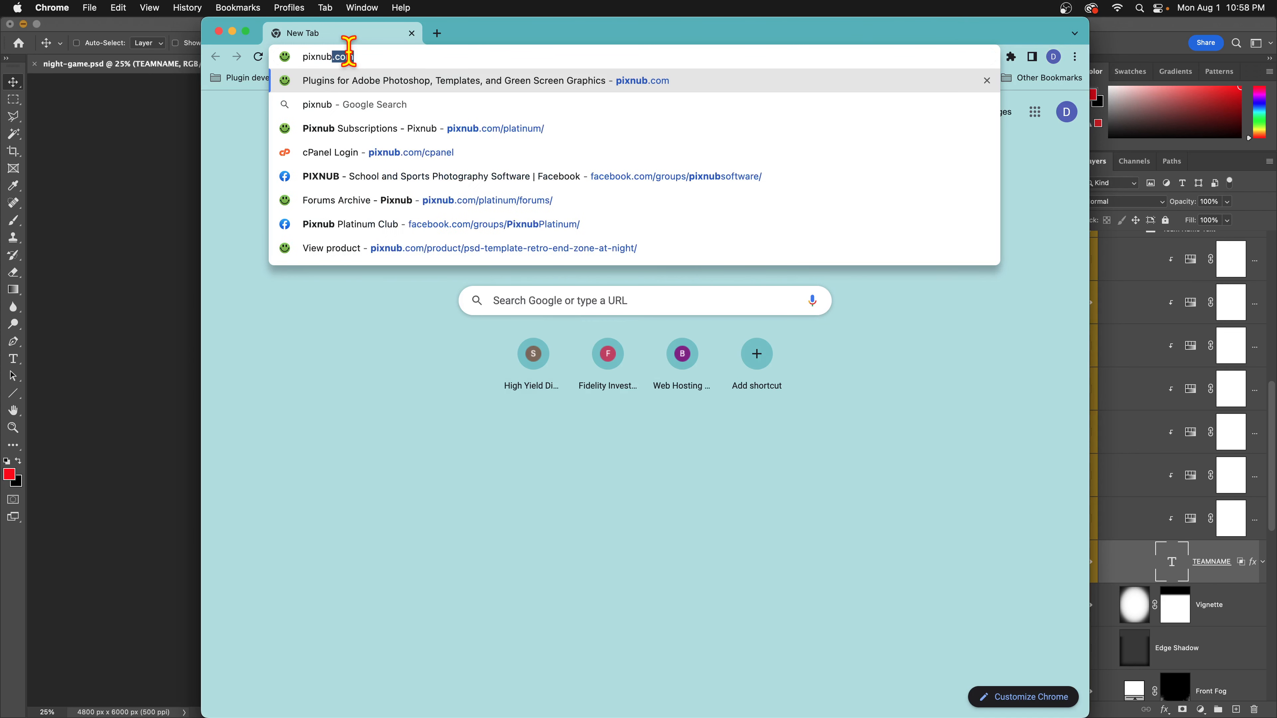
{"action": "type", "text": "om"}
{"action": "key", "text": "Return"}
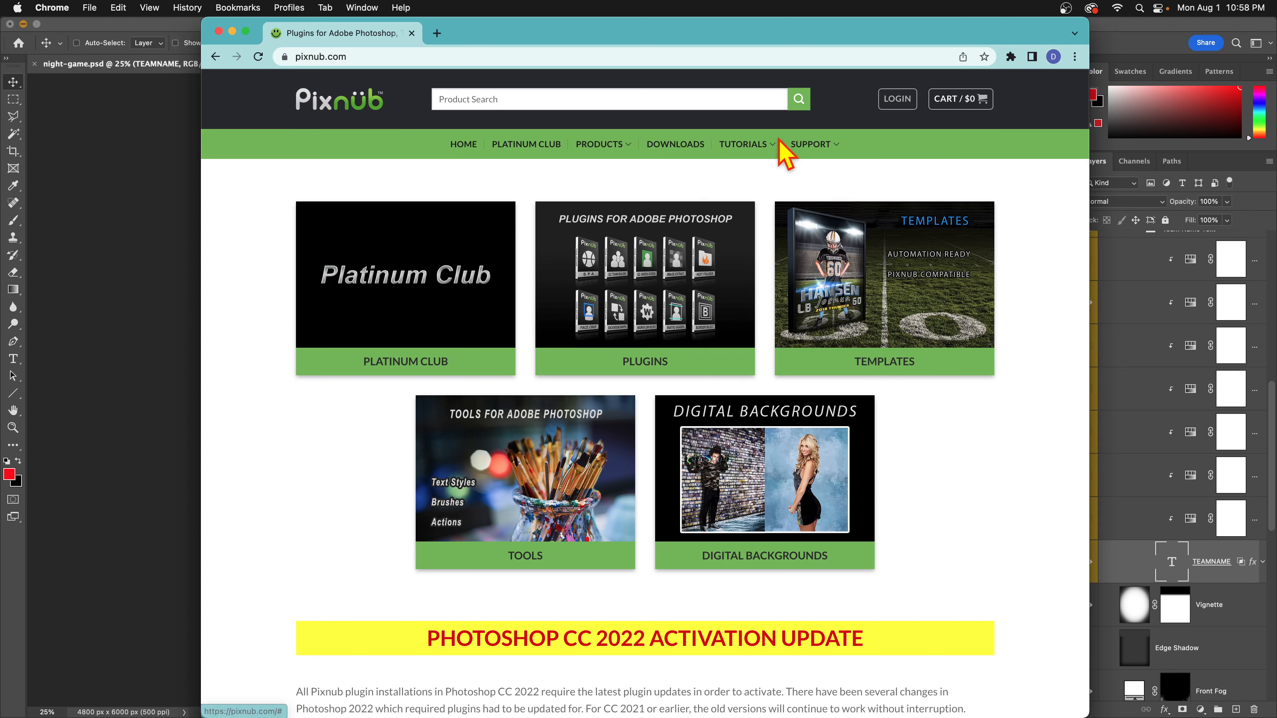
Go to Tutorials > Sports Photo Automation and open the CSV File Setup tutorial.
{"action": "mouse_move", "coordinate": [772, 146]}
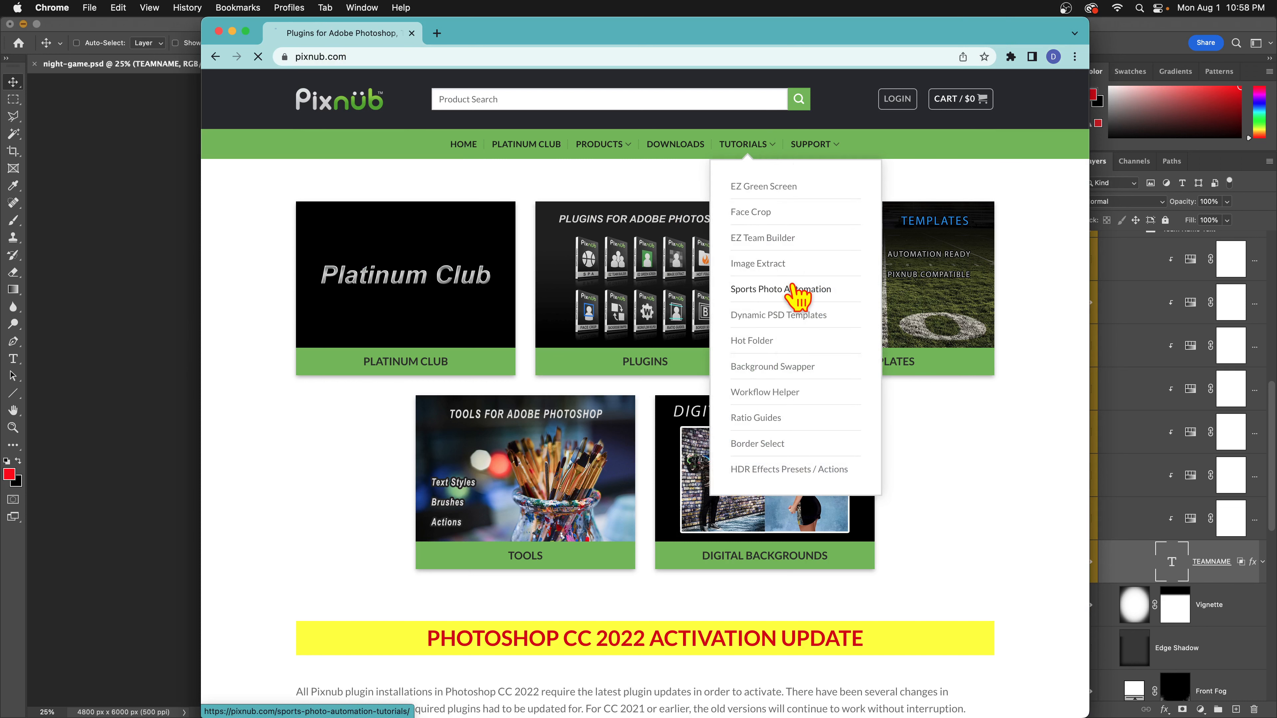
{"action": "left_click", "coordinate": [797, 295]}
{"action": "scroll", "coordinate": [598, 428], "scroll_direction": "down", "scroll_amount": 9}
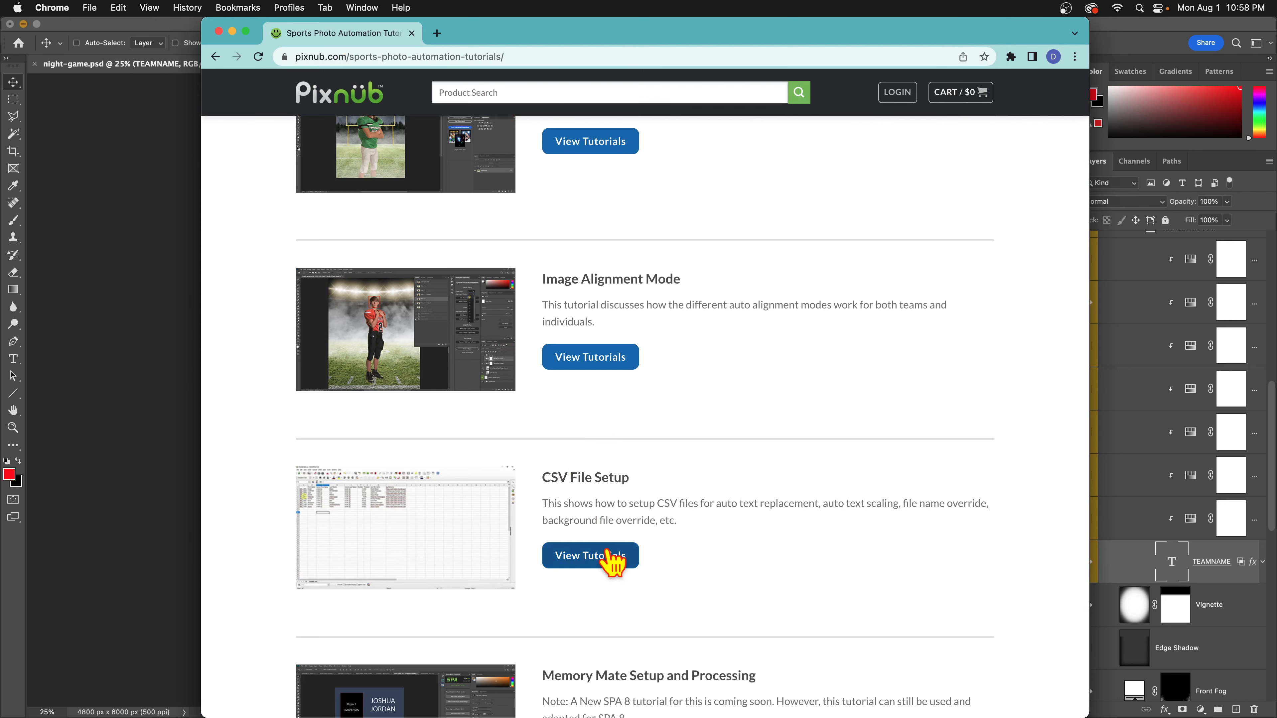
{"action": "left_click", "coordinate": [616, 556]}
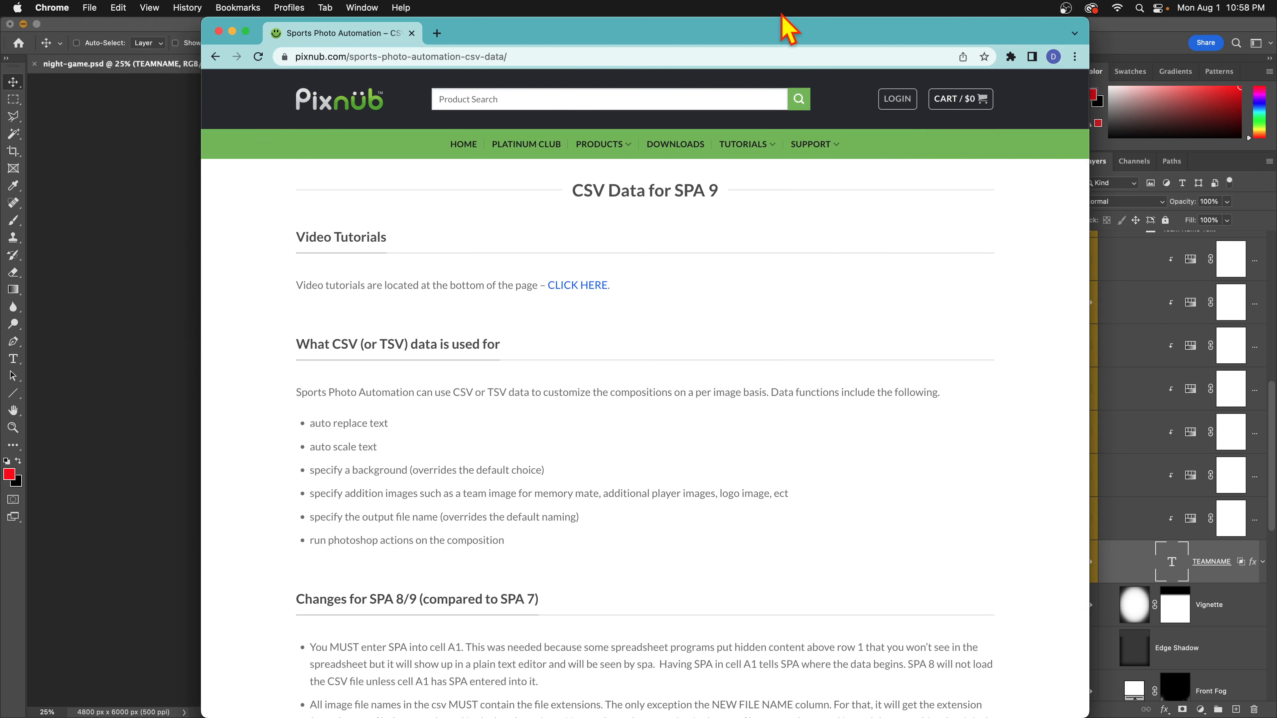
Make the browser full screen and scroll down to the Text Replacement section.
{"action": "left_click", "coordinate": [245, 30]}
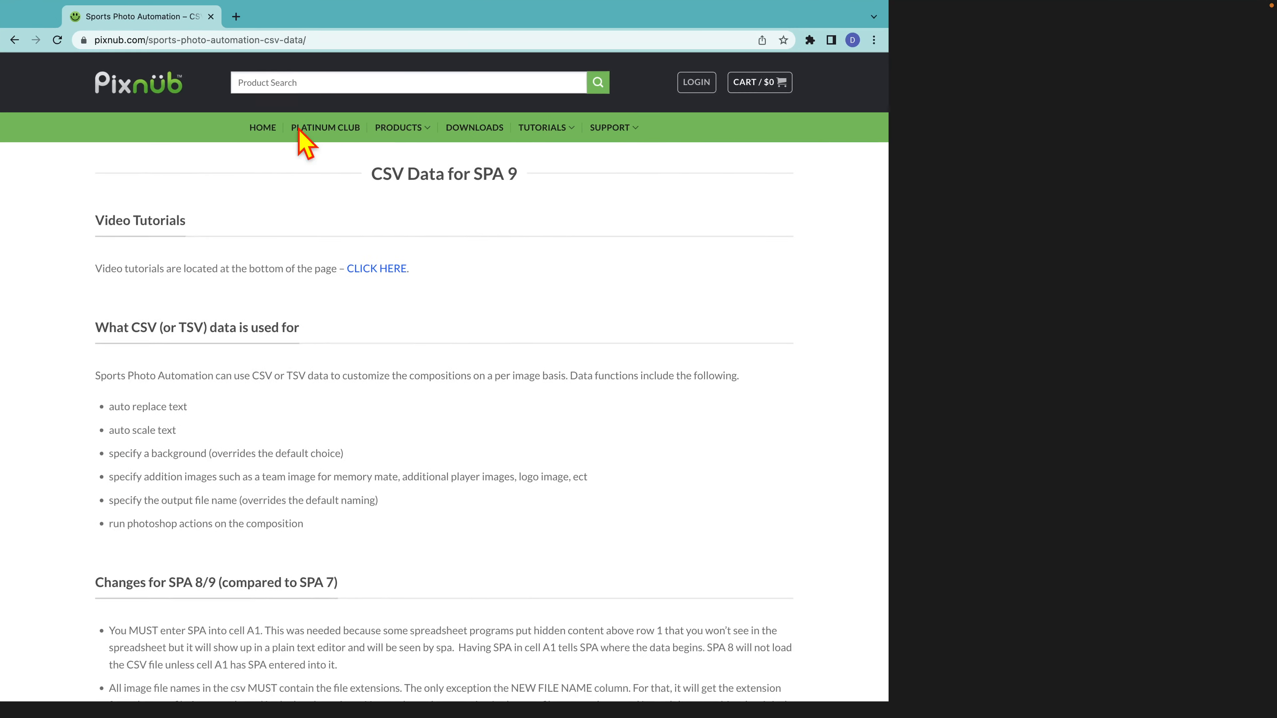
{"action": "scroll", "coordinate": [392, 277], "scroll_direction": "down", "scroll_amount": 3}
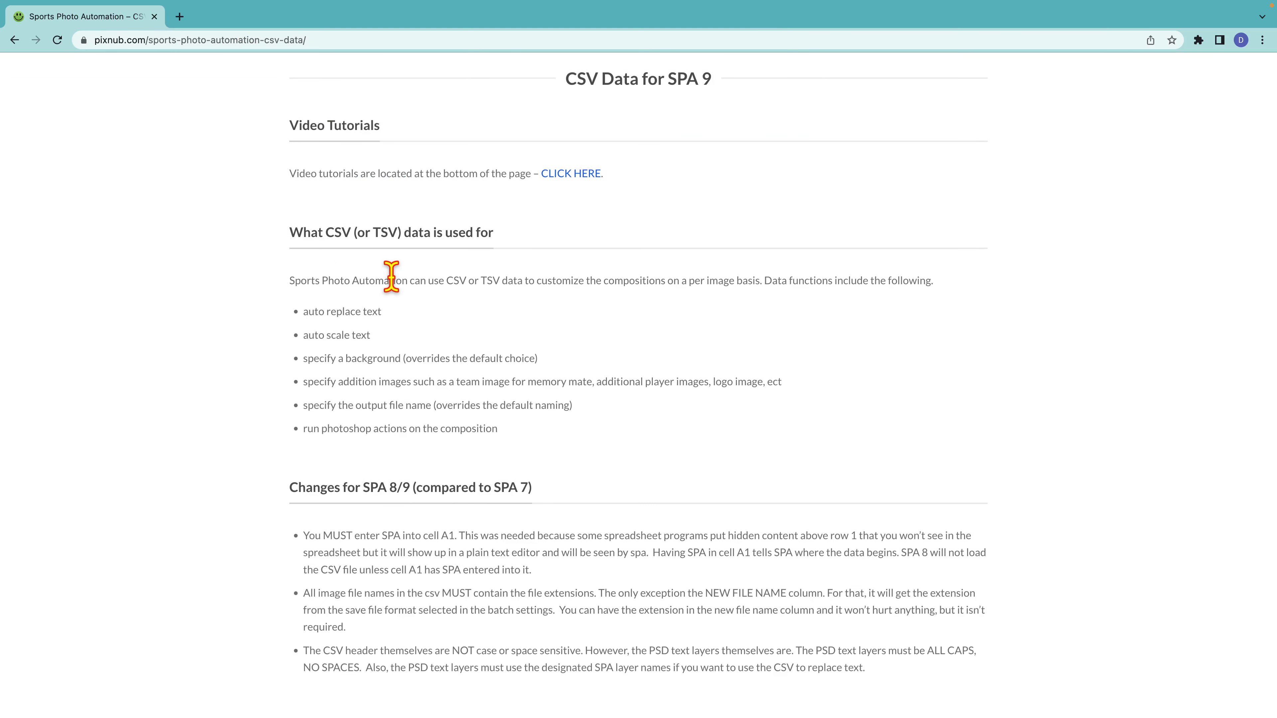
{"action": "scroll", "coordinate": [392, 277], "scroll_direction": "down", "scroll_amount": 3}
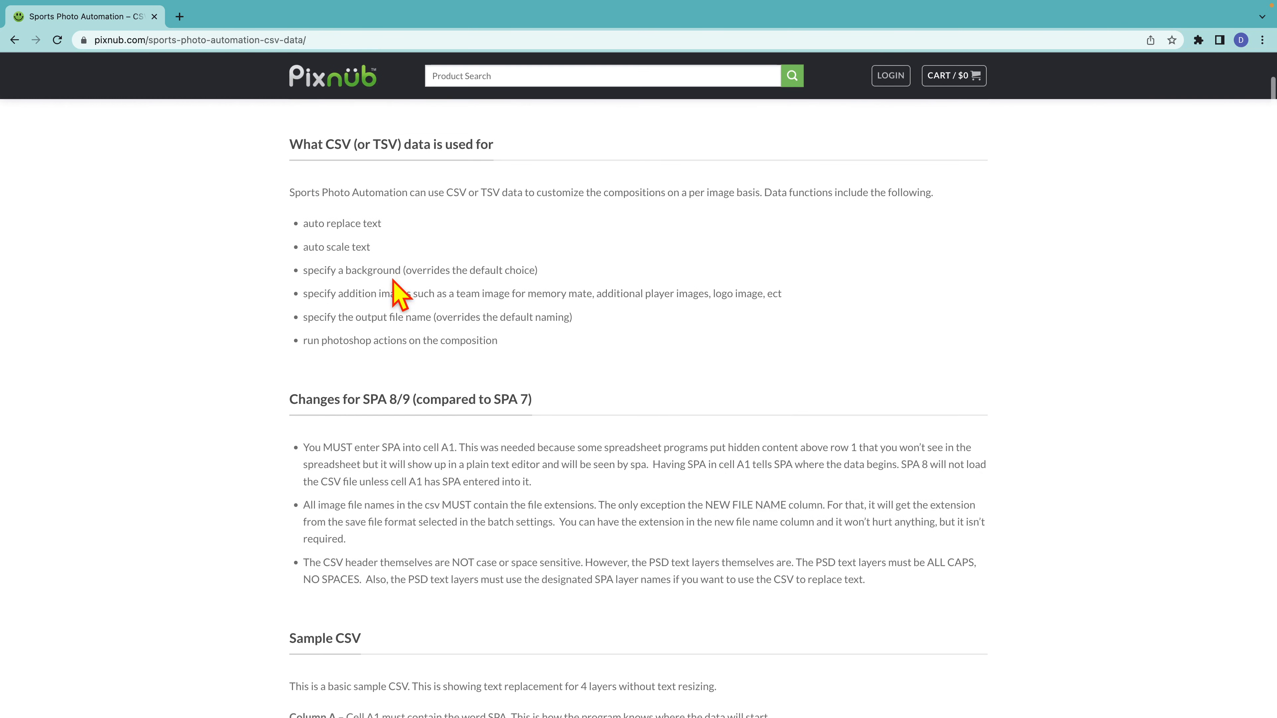
{"action": "scroll", "coordinate": [392, 277], "scroll_direction": "down", "scroll_amount": 2}
{"action": "scroll", "coordinate": [392, 277], "scroll_direction": "down", "scroll_amount": 15}
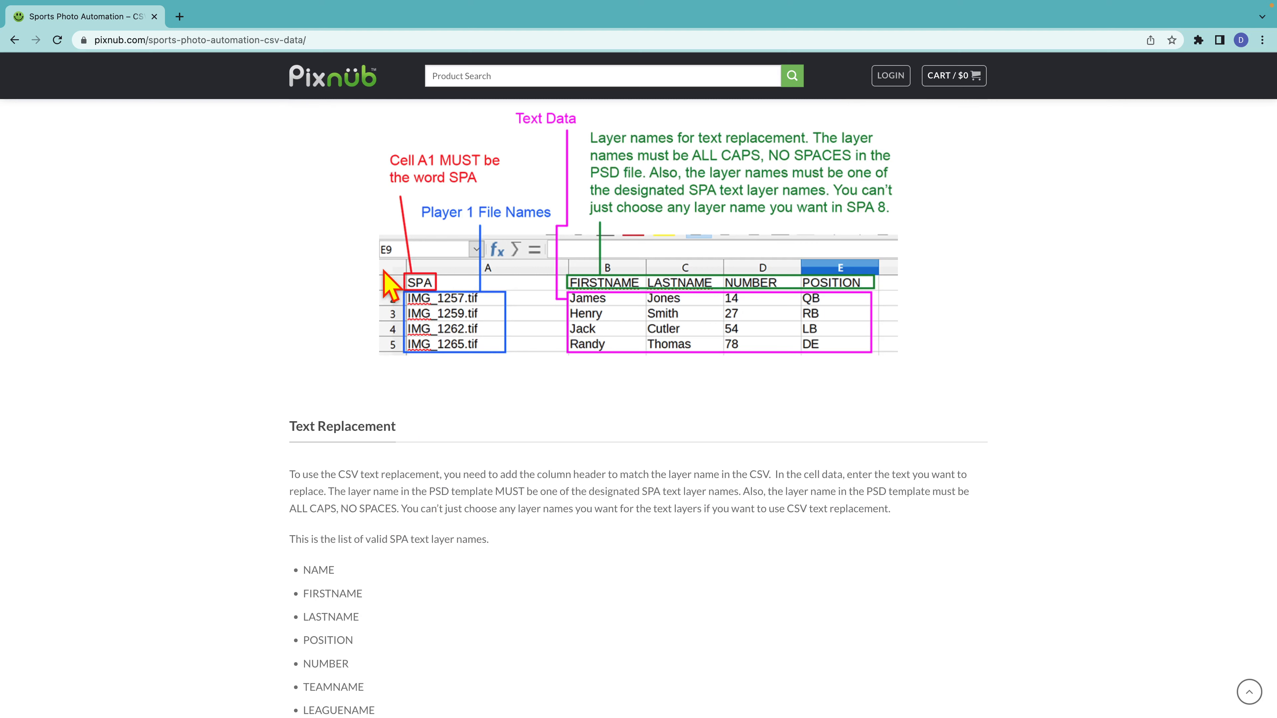
{"action": "scroll", "coordinate": [384, 281], "scroll_direction": "down", "scroll_amount": 5}
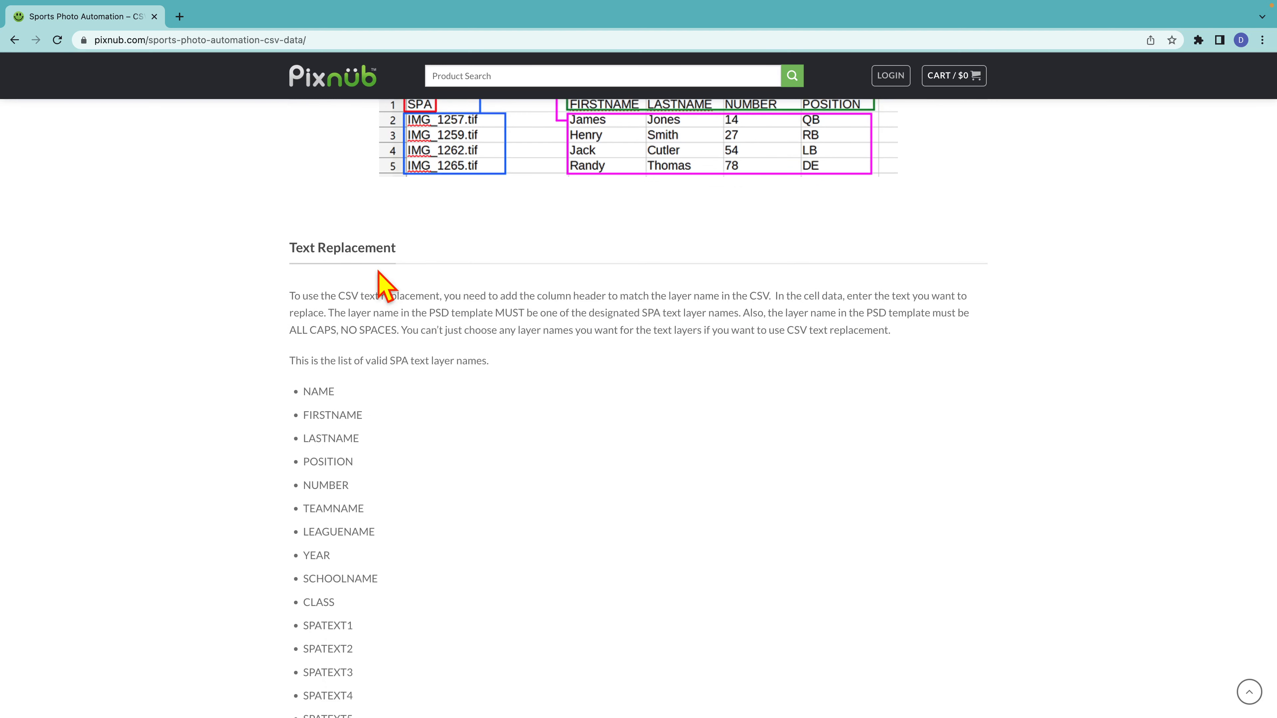
{"action": "scroll", "coordinate": [386, 285], "scroll_direction": "down", "scroll_amount": 2}
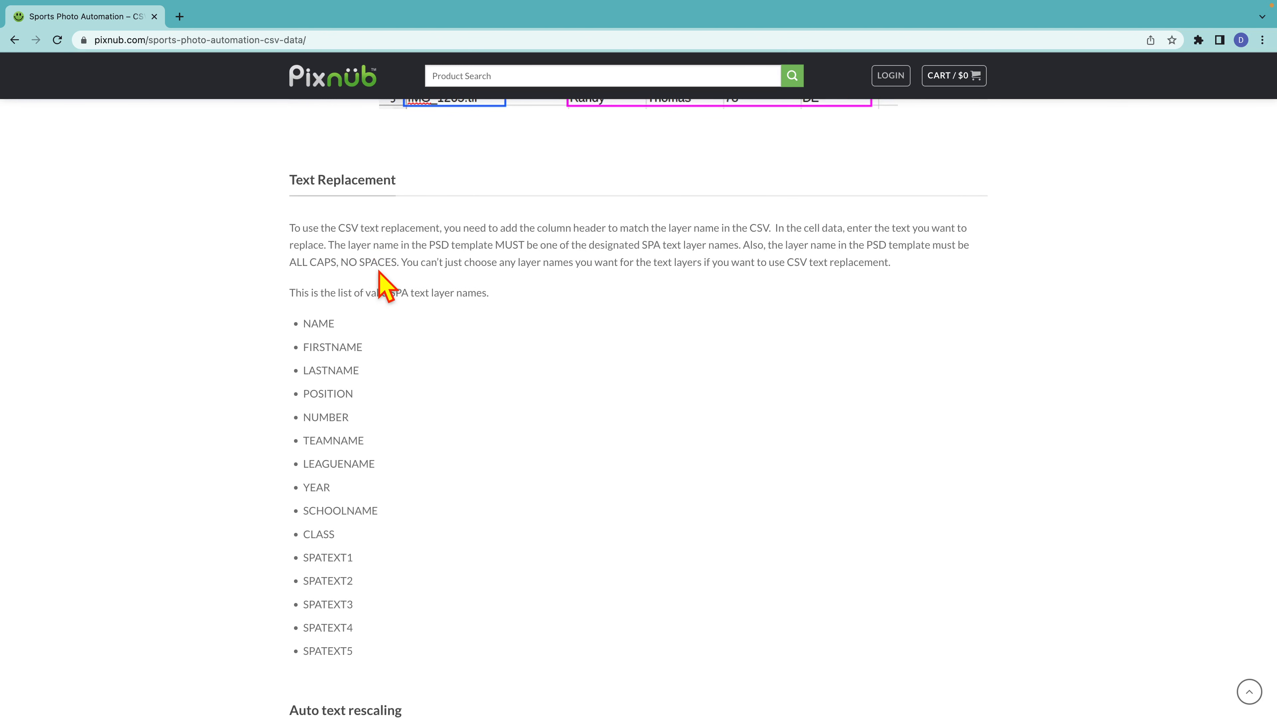
{"action": "scroll", "coordinate": [384, 286], "scroll_direction": "down", "scroll_amount": 2}
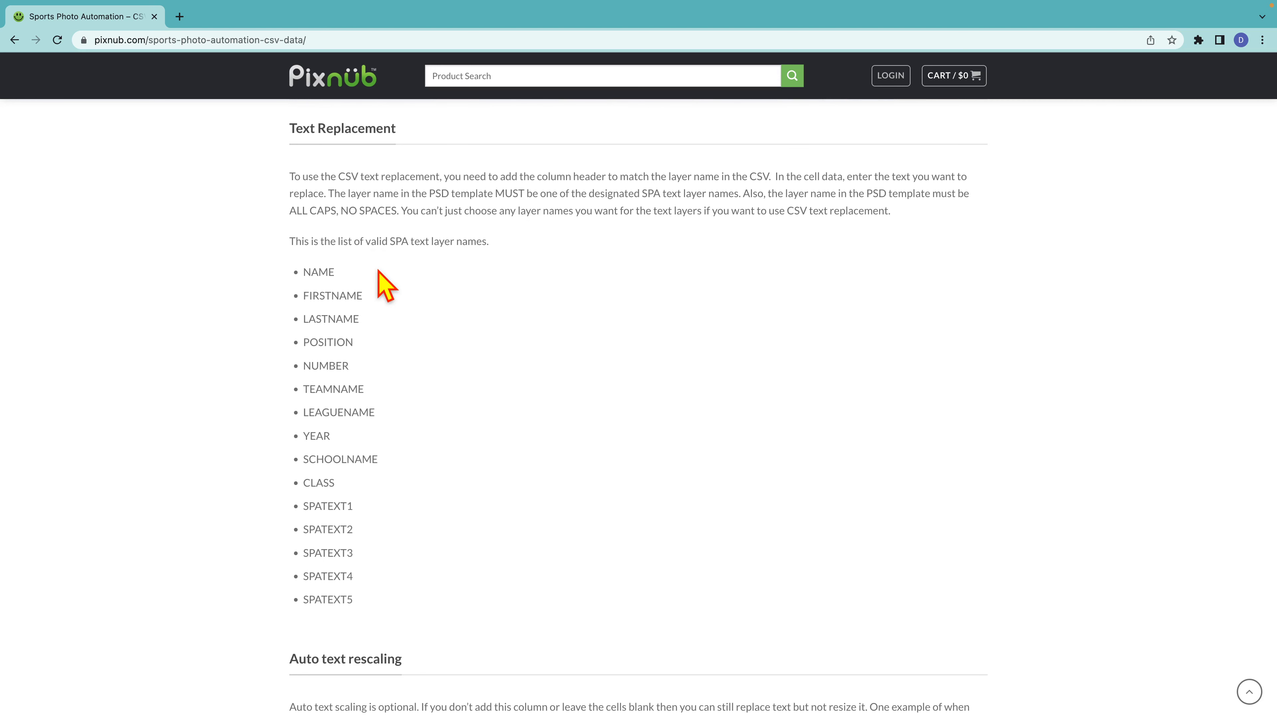
{"action": "scroll", "coordinate": [385, 284], "scroll_direction": "up", "scroll_amount": 1}
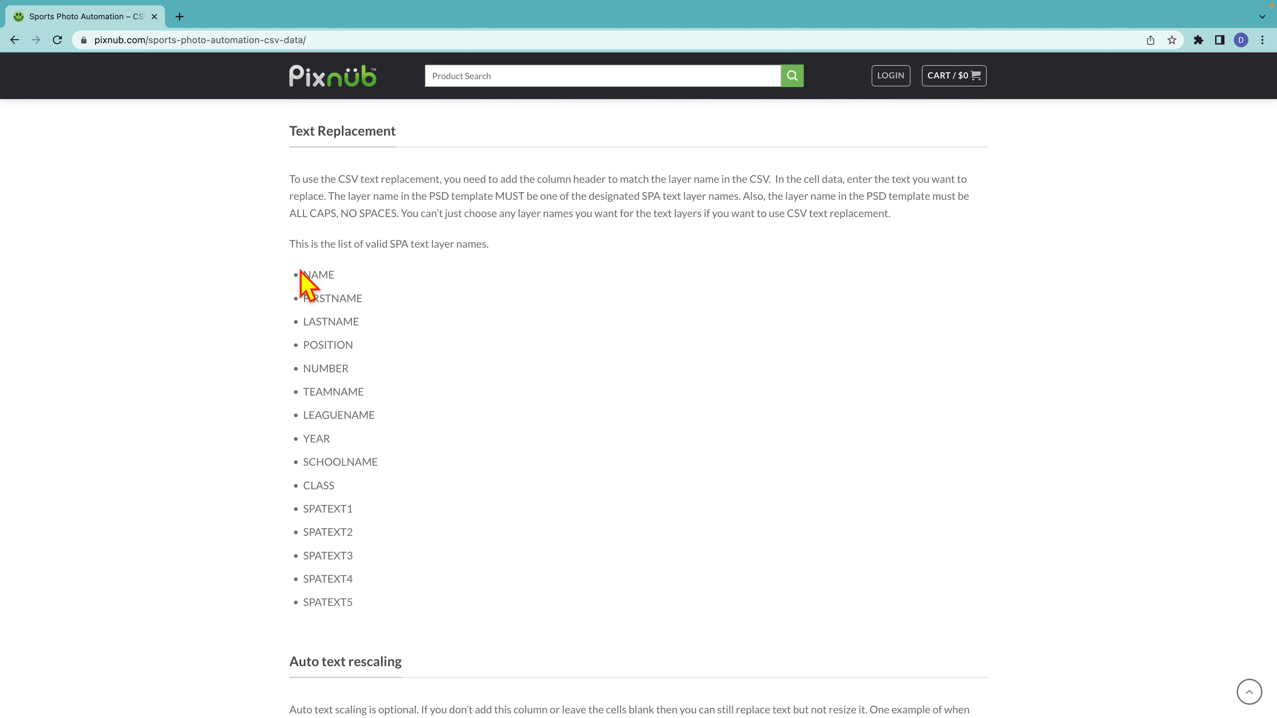
Highlight the valid SPA layer names, from NAME through SPATEXT5, then clear the selection.
{"action": "left_click_drag", "start_coordinate": [386, 403], "coordinate": [424, 599]}
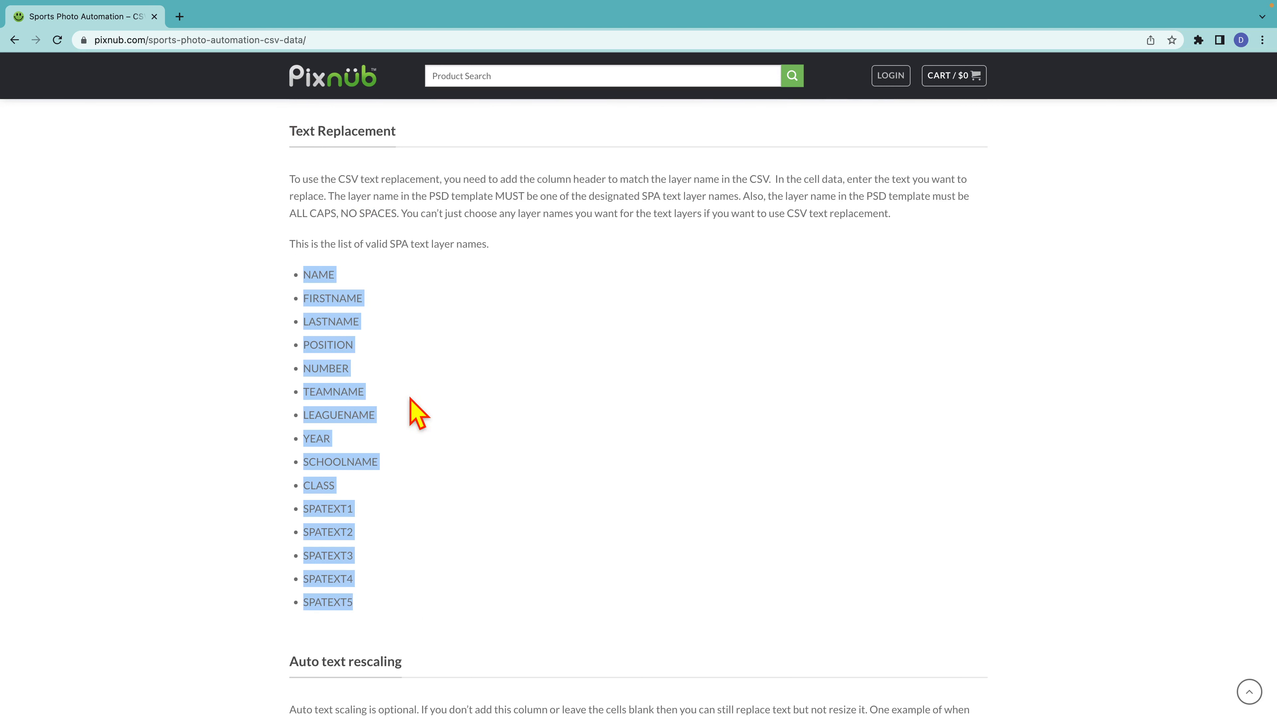
{"action": "left_click", "coordinate": [405, 384]}
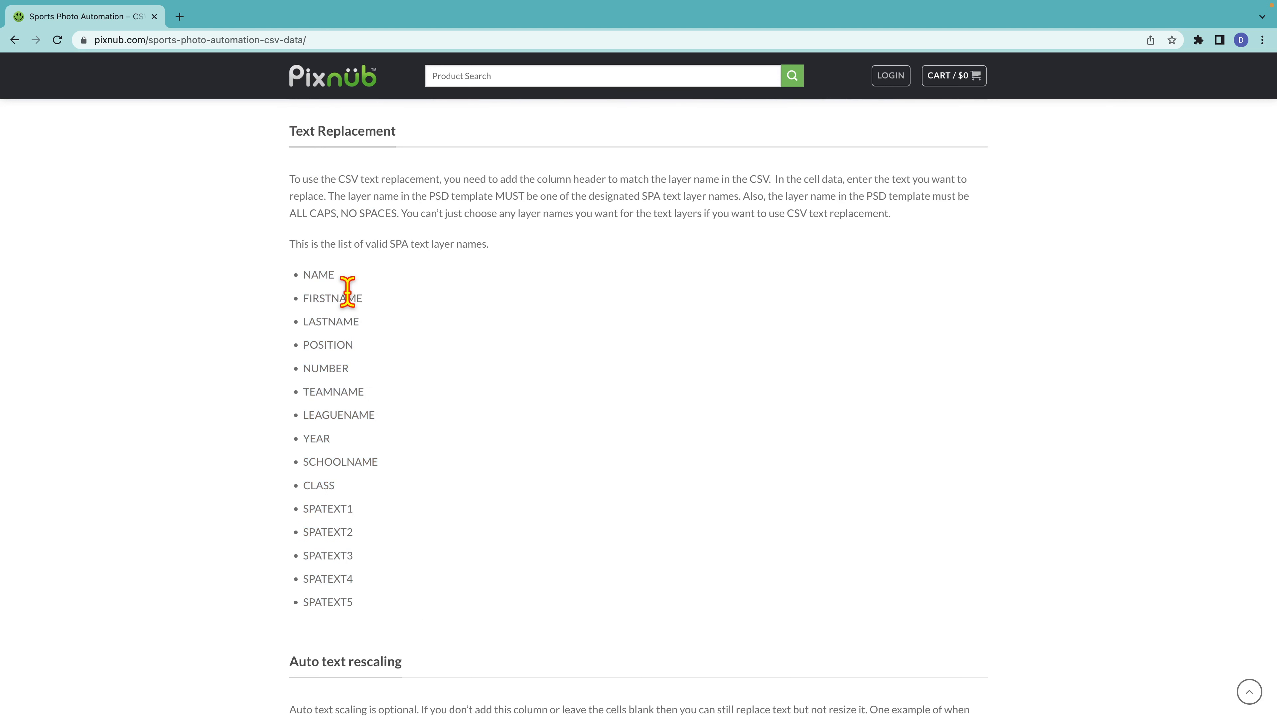
{"action": "left_click_drag", "start_coordinate": [365, 492], "coordinate": [315, 273]}
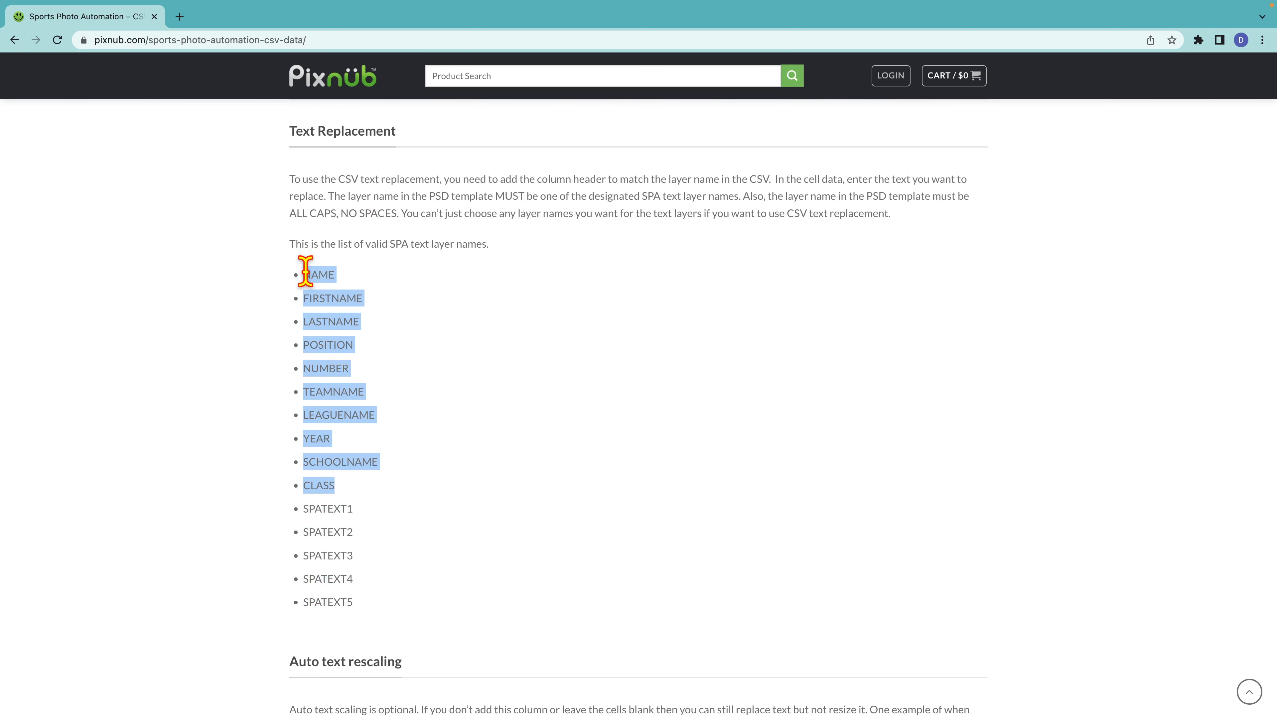
{"action": "left_click", "coordinate": [409, 355]}
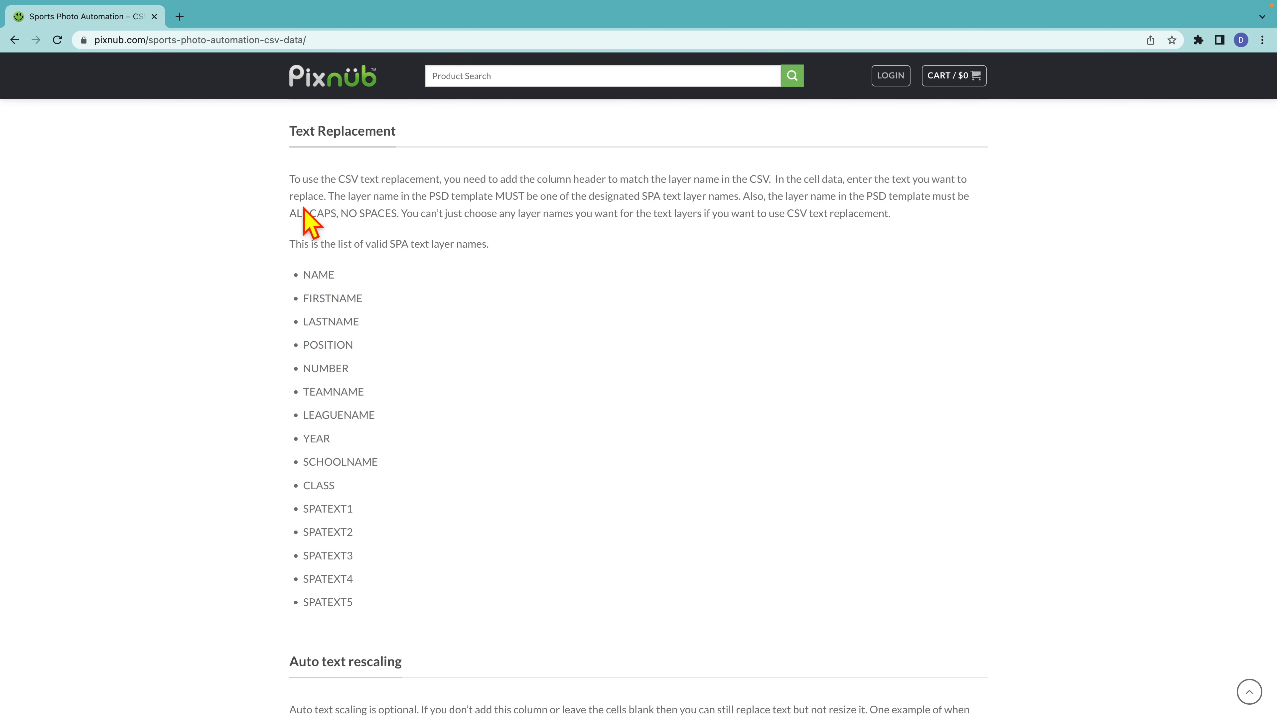
{"action": "key", "text": "super+Tab"}
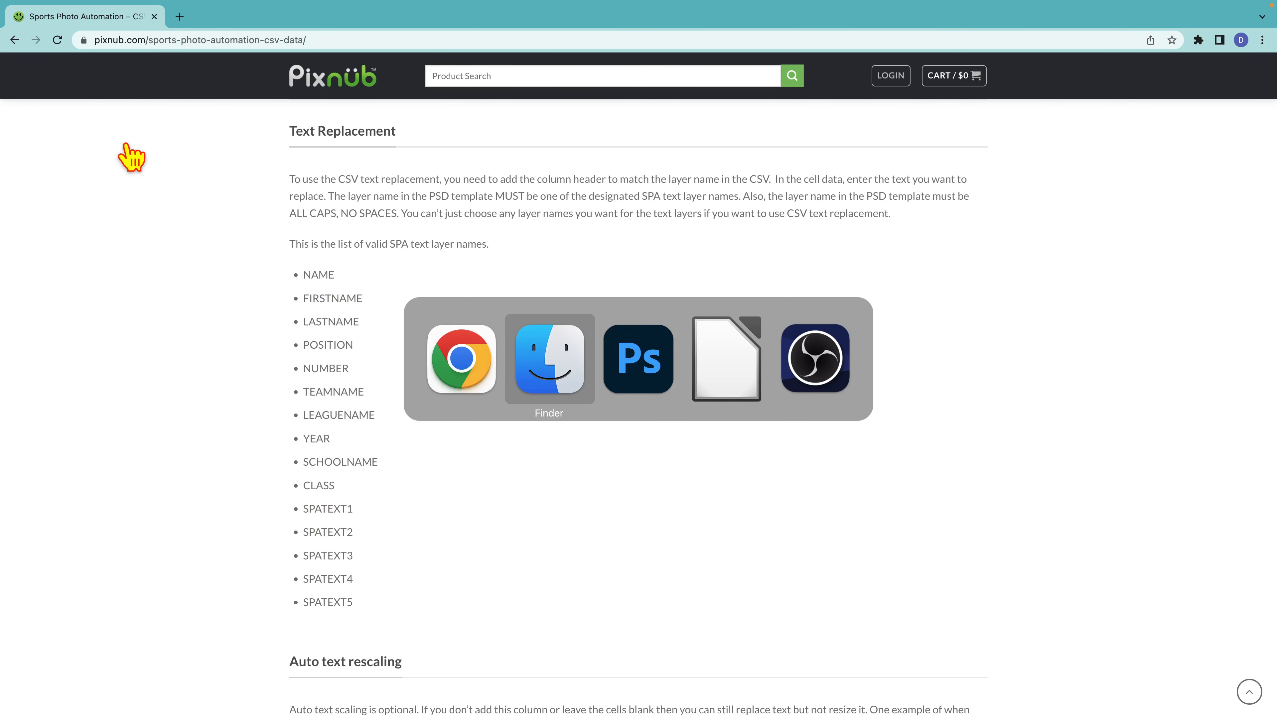
Return to Photoshop and scroll the Layers panel up to the YEAR layer and Team Name Text group.
{"action": "key", "text": "super+Tab"}
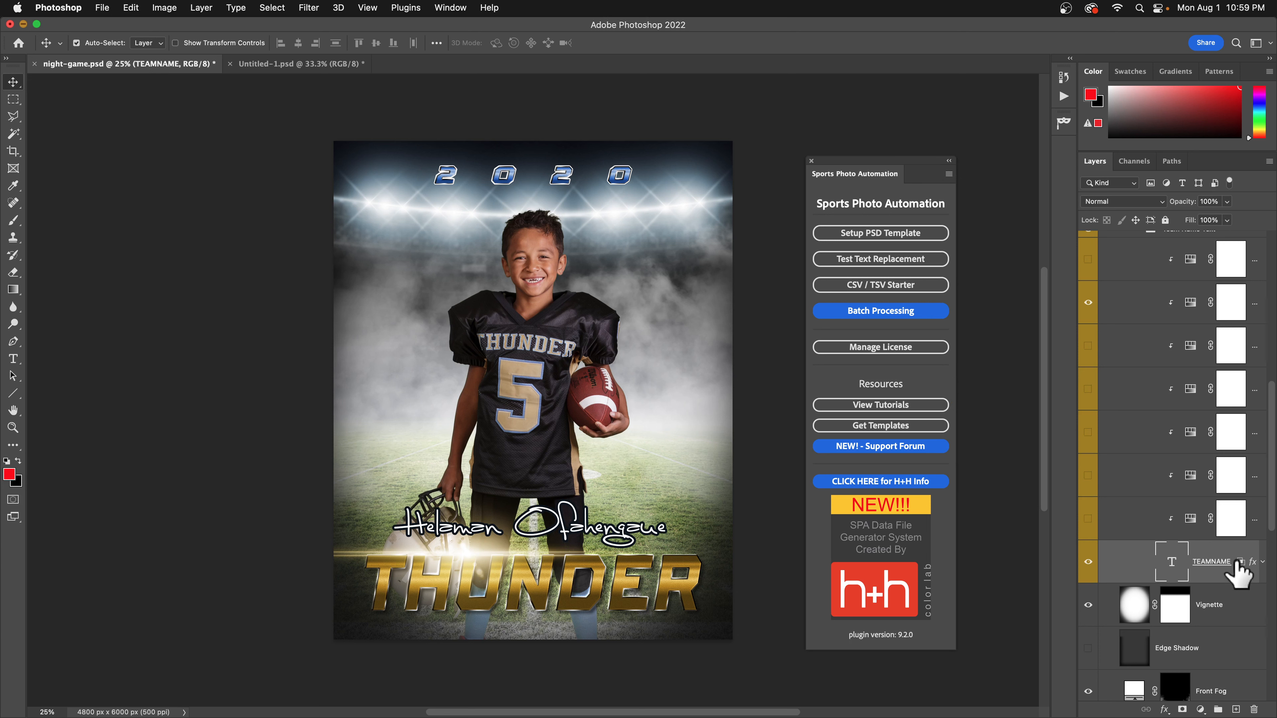
{"action": "scroll", "coordinate": [1227, 488], "scroll_direction": "up", "scroll_amount": 5}
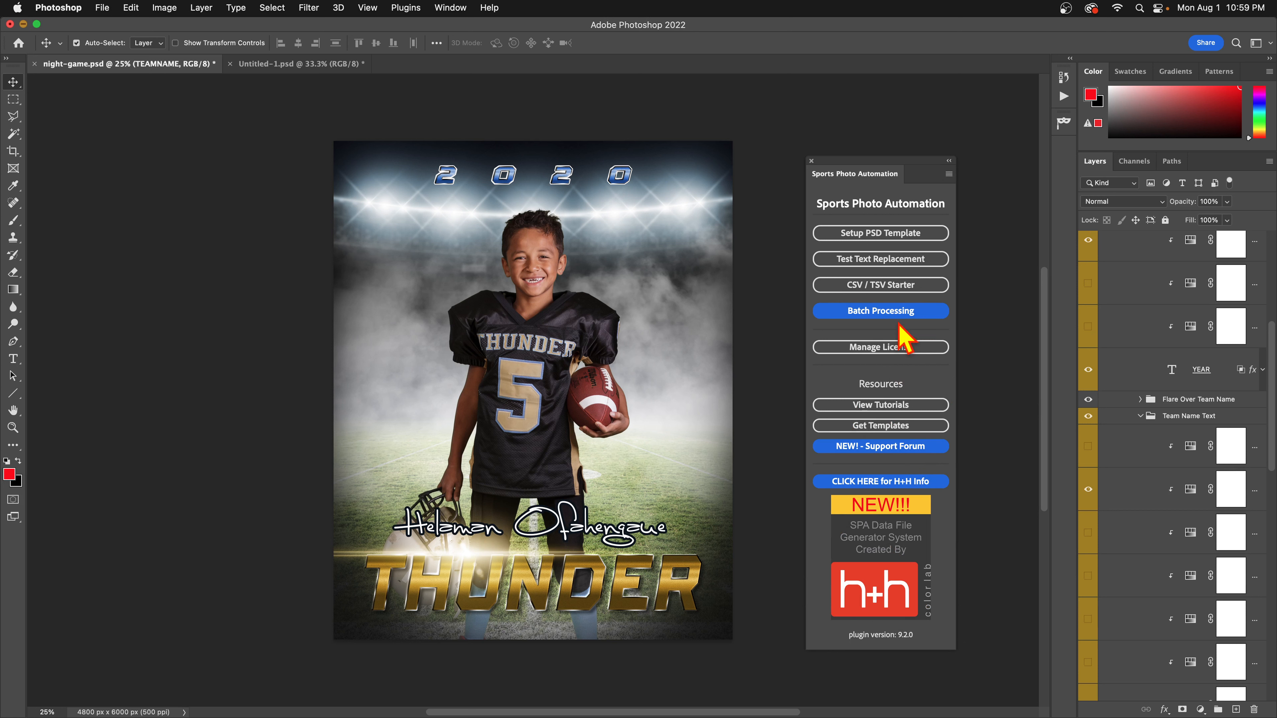
In the CSV / TSV Starter form, choose NAME, TEAMNAME and YEAR, with NAME resized XM and TEAMNAME X.
{"action": "left_click", "coordinate": [902, 287]}
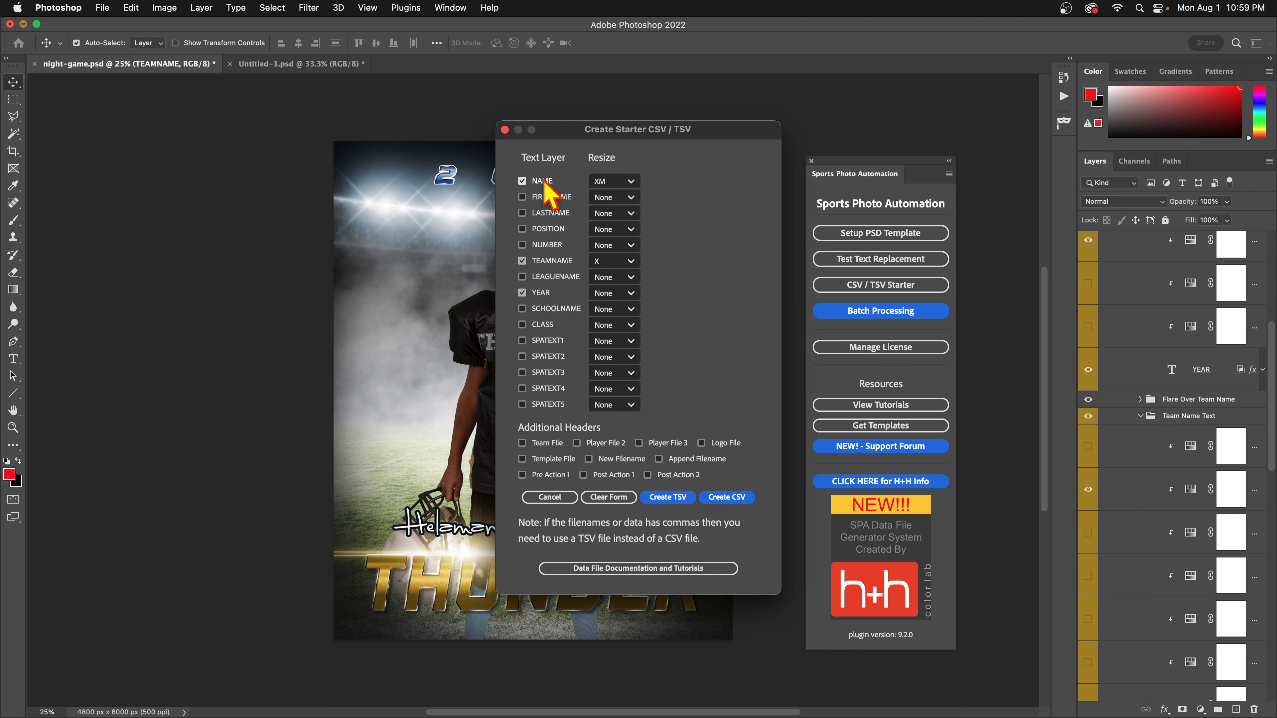
{"action": "left_click", "coordinate": [543, 183]}
{"action": "left_click", "coordinate": [547, 261]}
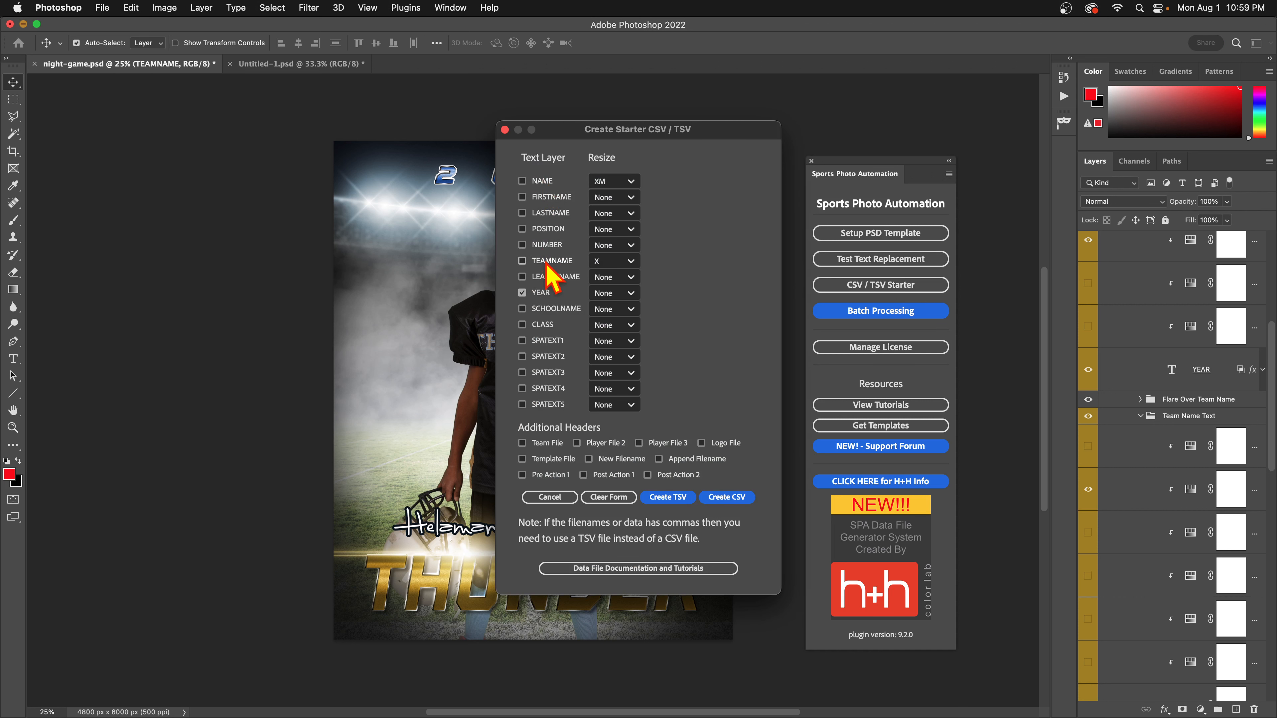
{"action": "left_click", "coordinate": [541, 293]}
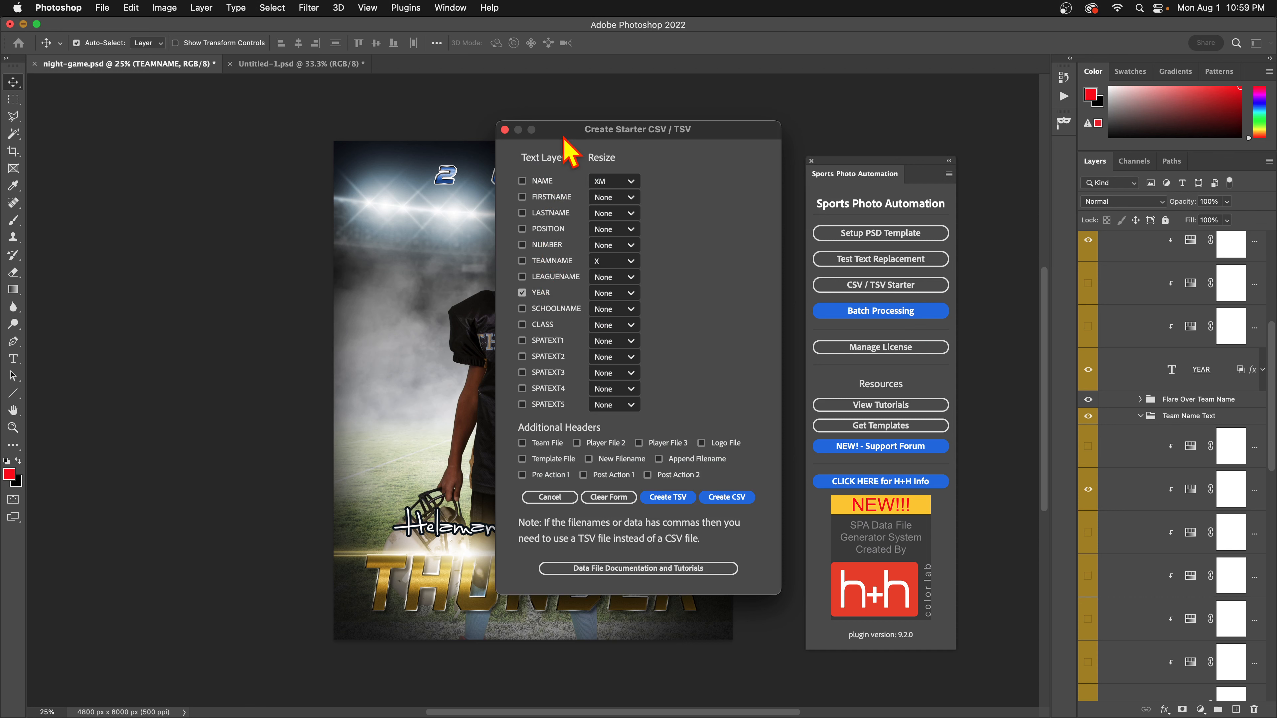
{"action": "left_click_drag", "start_coordinate": [567, 132], "coordinate": [819, 122]}
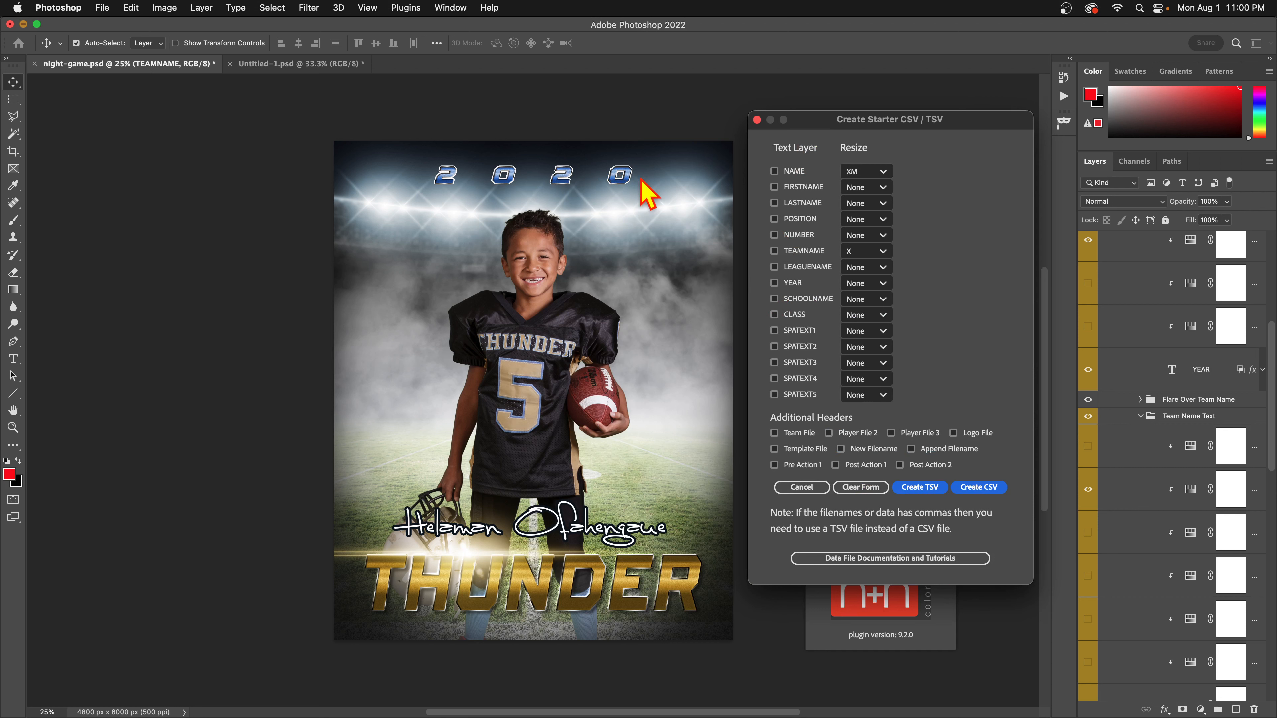
{"action": "left_click", "coordinate": [775, 283]}
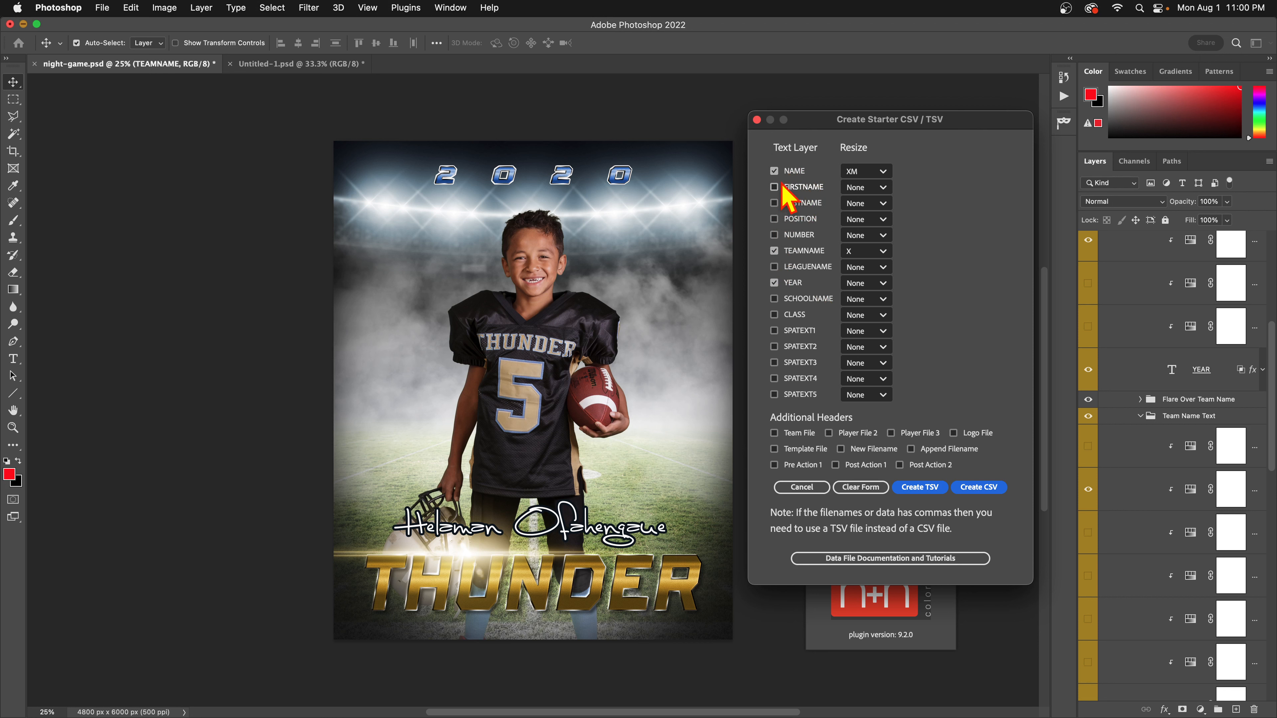
{"action": "left_click", "coordinate": [865, 169]}
{"action": "left_click", "coordinate": [867, 172]}
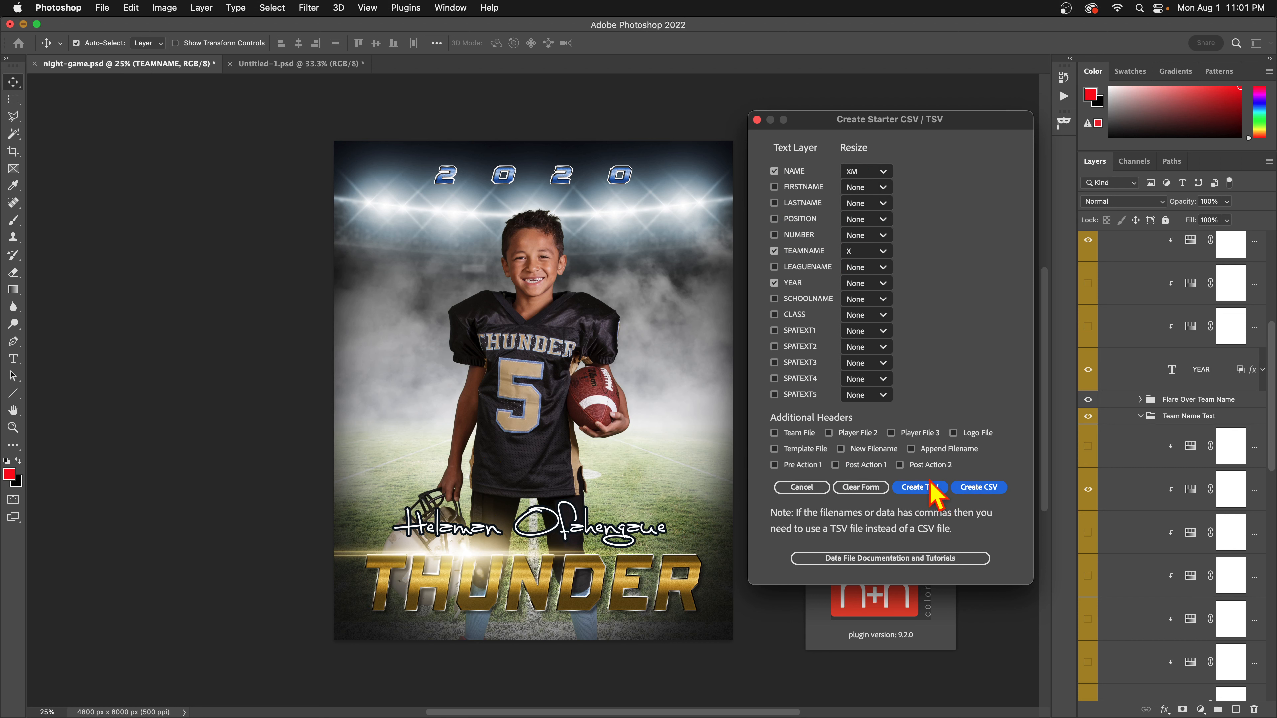
Create the starter CSV file in the cutouts folder and dismiss the confirmation.
{"action": "left_click", "coordinate": [955, 488]}
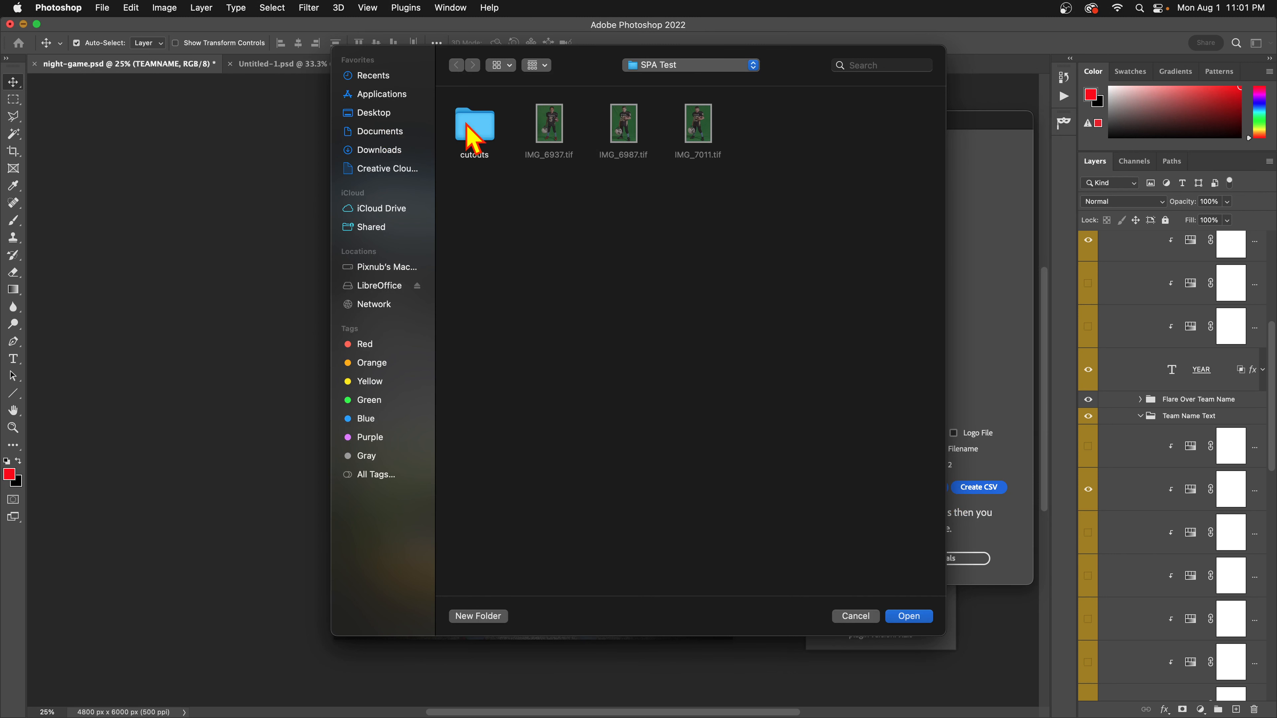
{"action": "left_click", "coordinate": [473, 136]}
{"action": "double_click", "coordinate": [470, 129]}
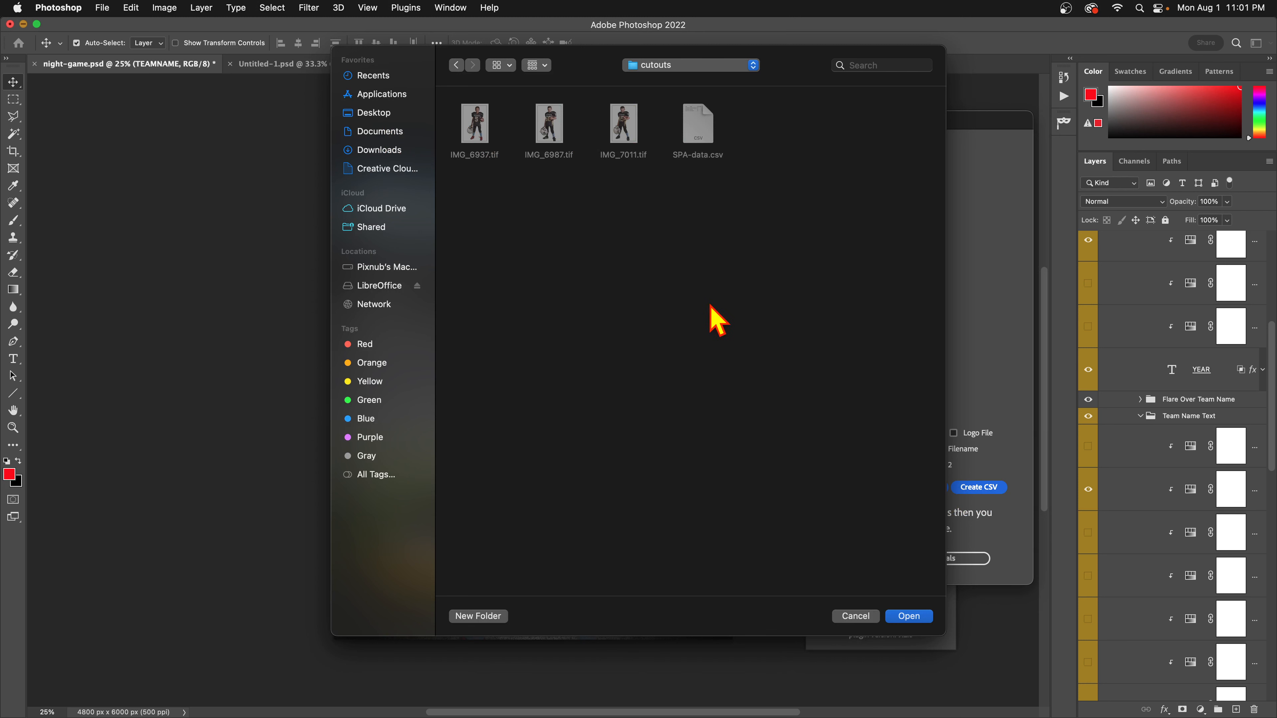
{"action": "left_click", "coordinate": [910, 616]}
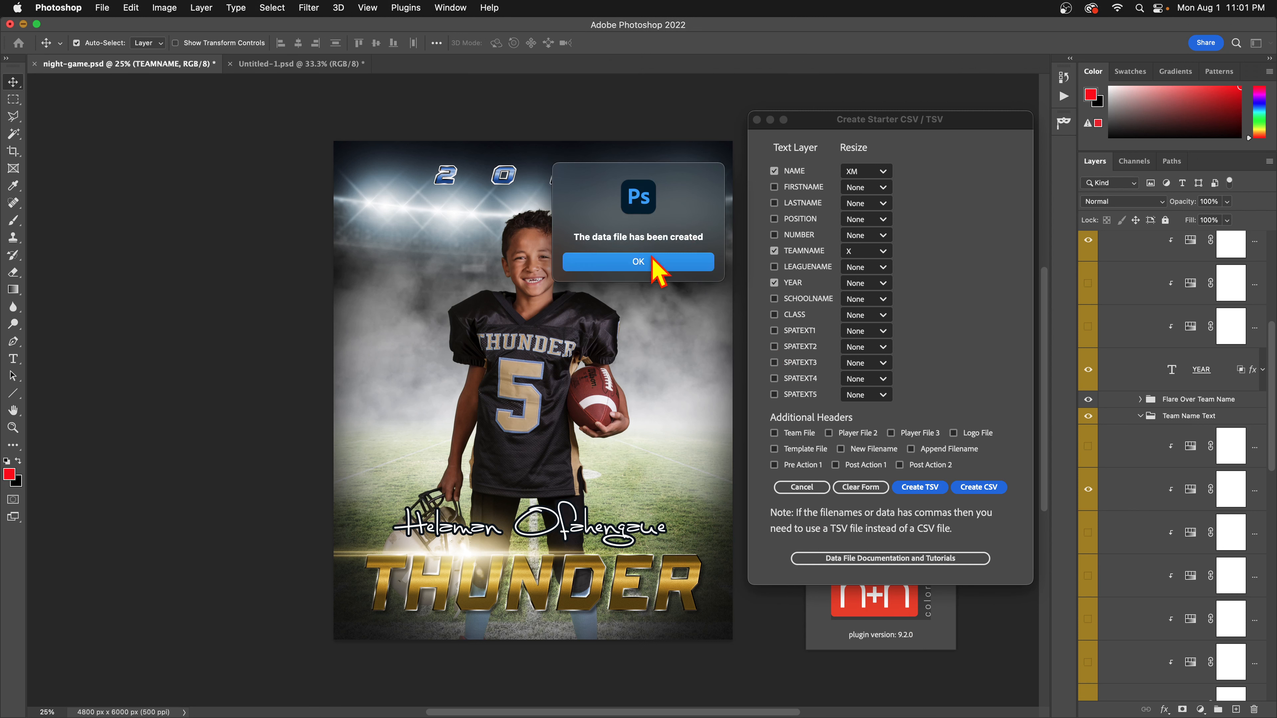
{"action": "left_click", "coordinate": [650, 268]}
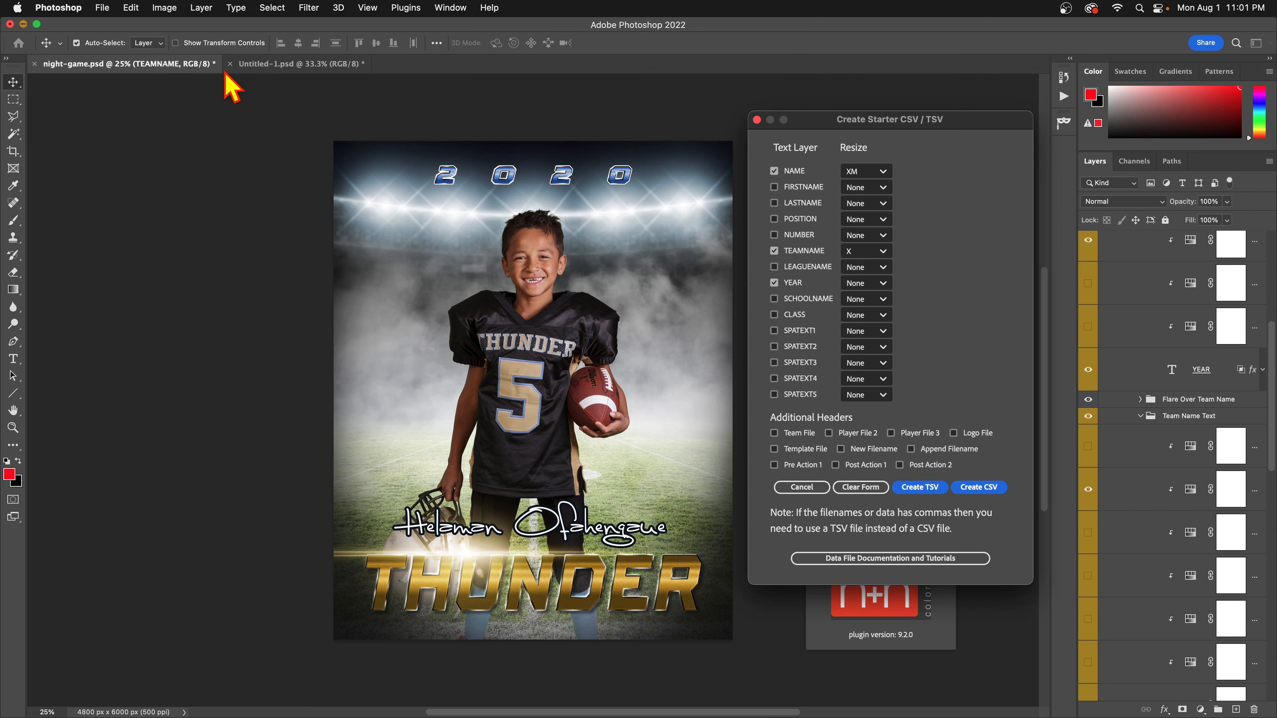
Minimize Photoshop, open the SPA Test folder, and preview SPA-data-2.csv in TextEdit.
{"action": "left_click", "coordinate": [23, 24]}
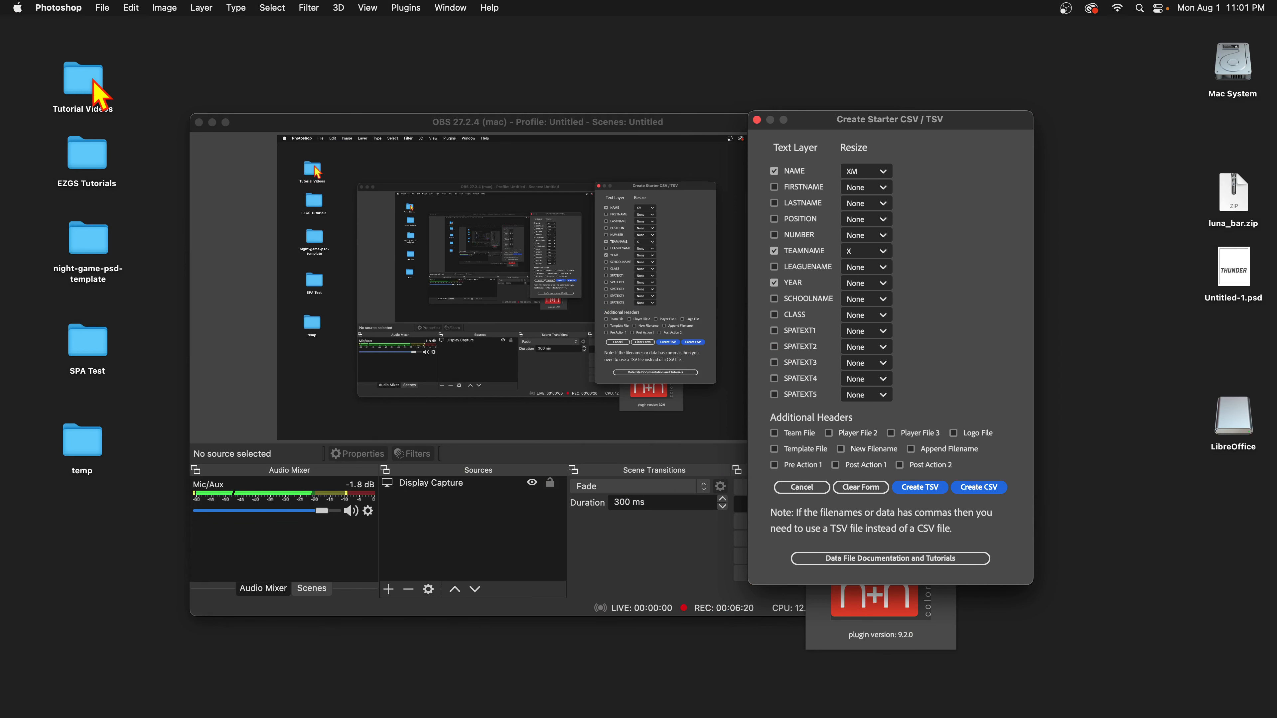
{"action": "double_click", "coordinate": [96, 322]}
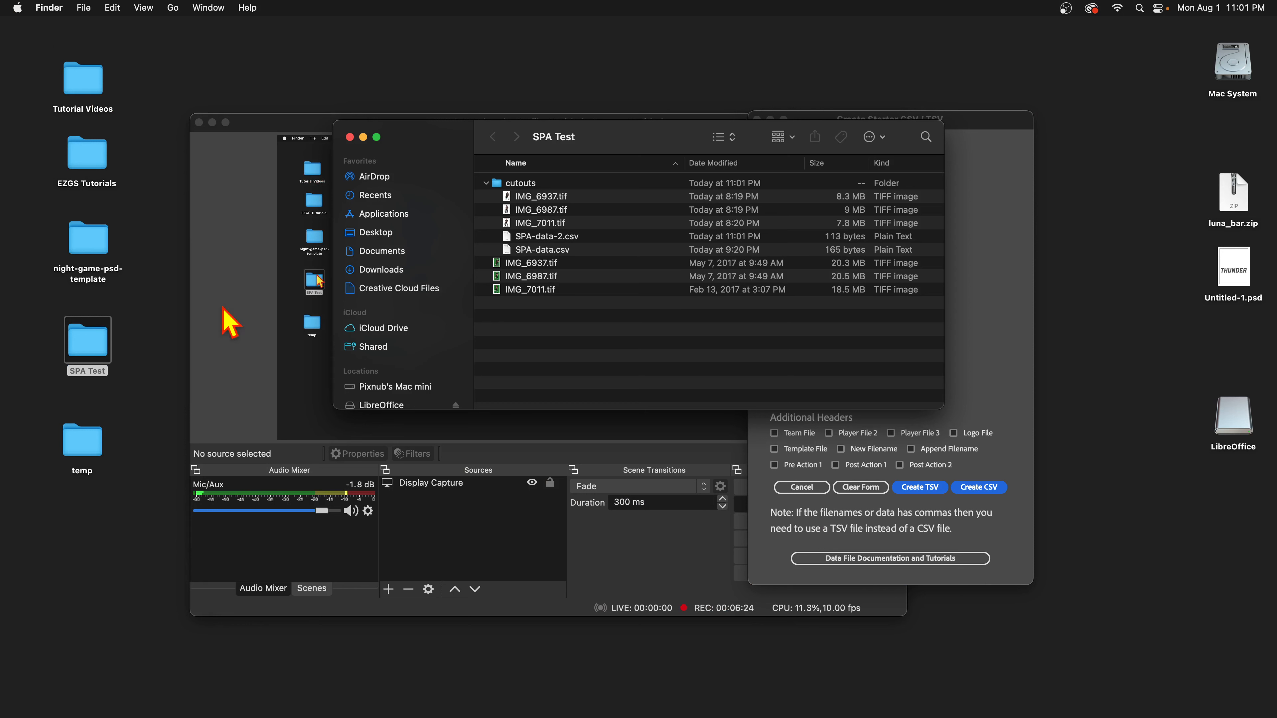
{"action": "left_click", "coordinate": [549, 250]}
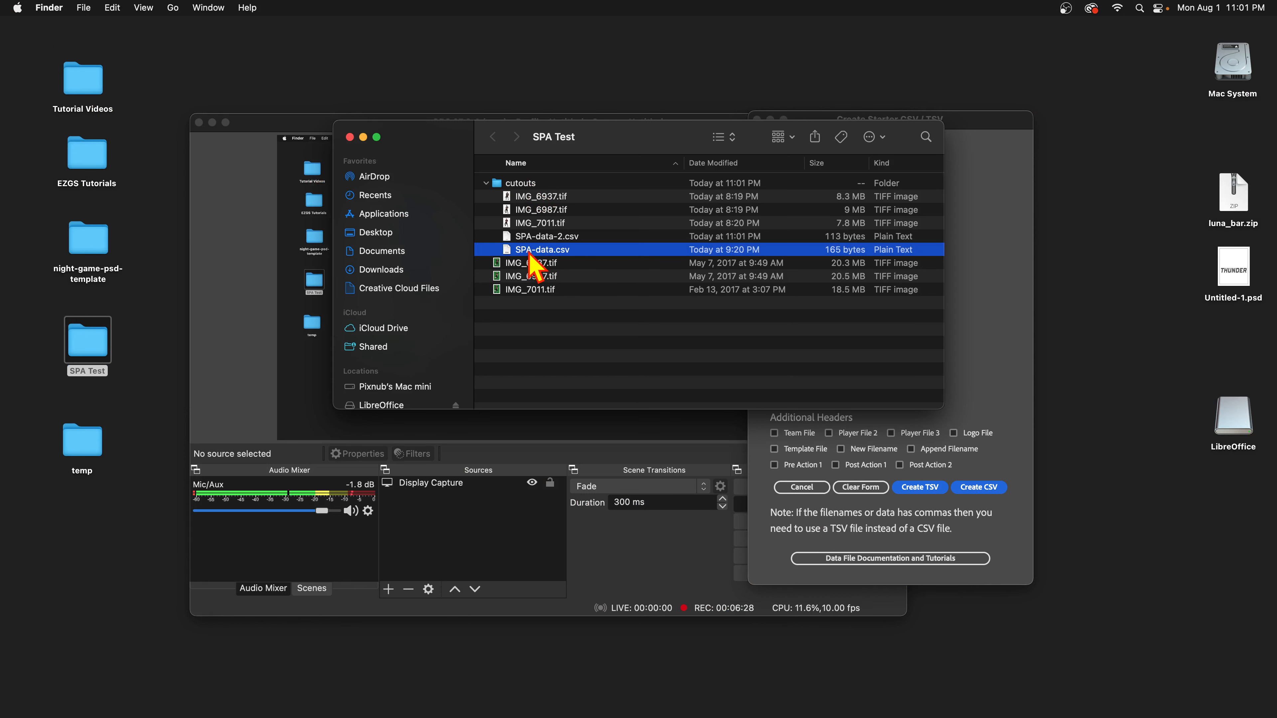
{"action": "left_click", "coordinate": [572, 240]}
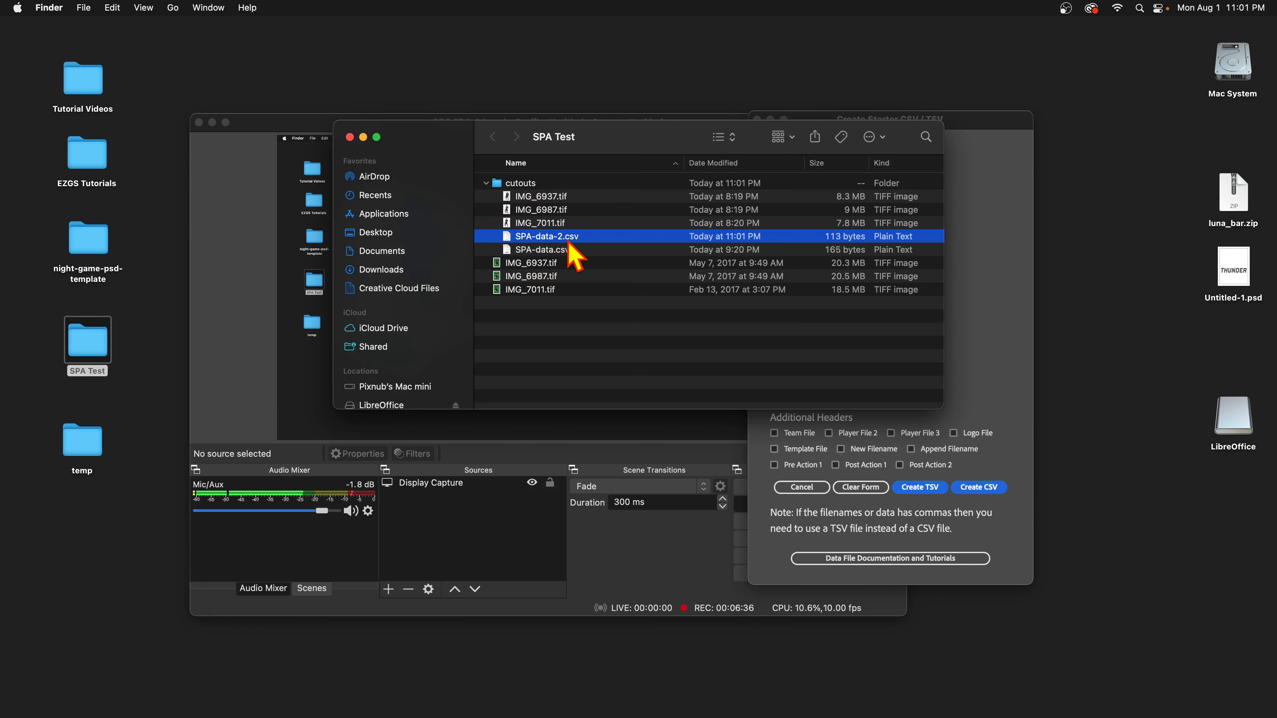
{"action": "left_click", "coordinate": [554, 251]}
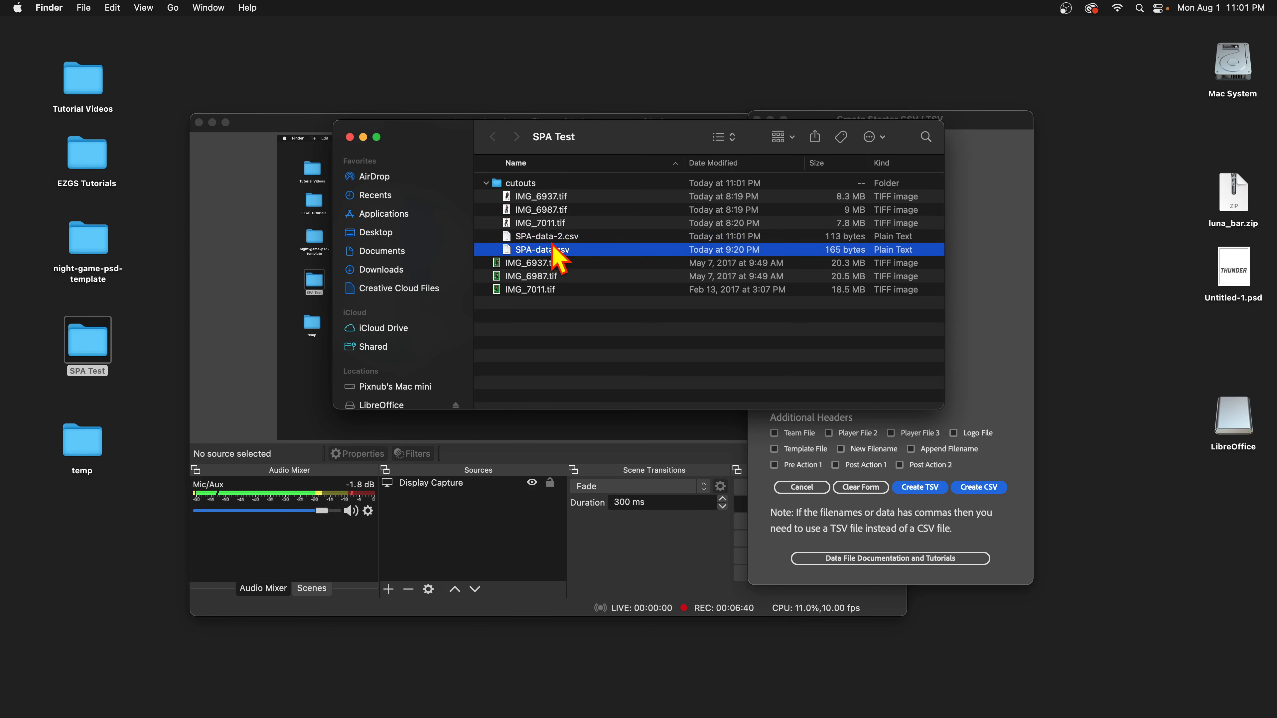
{"action": "double_click", "coordinate": [554, 241]}
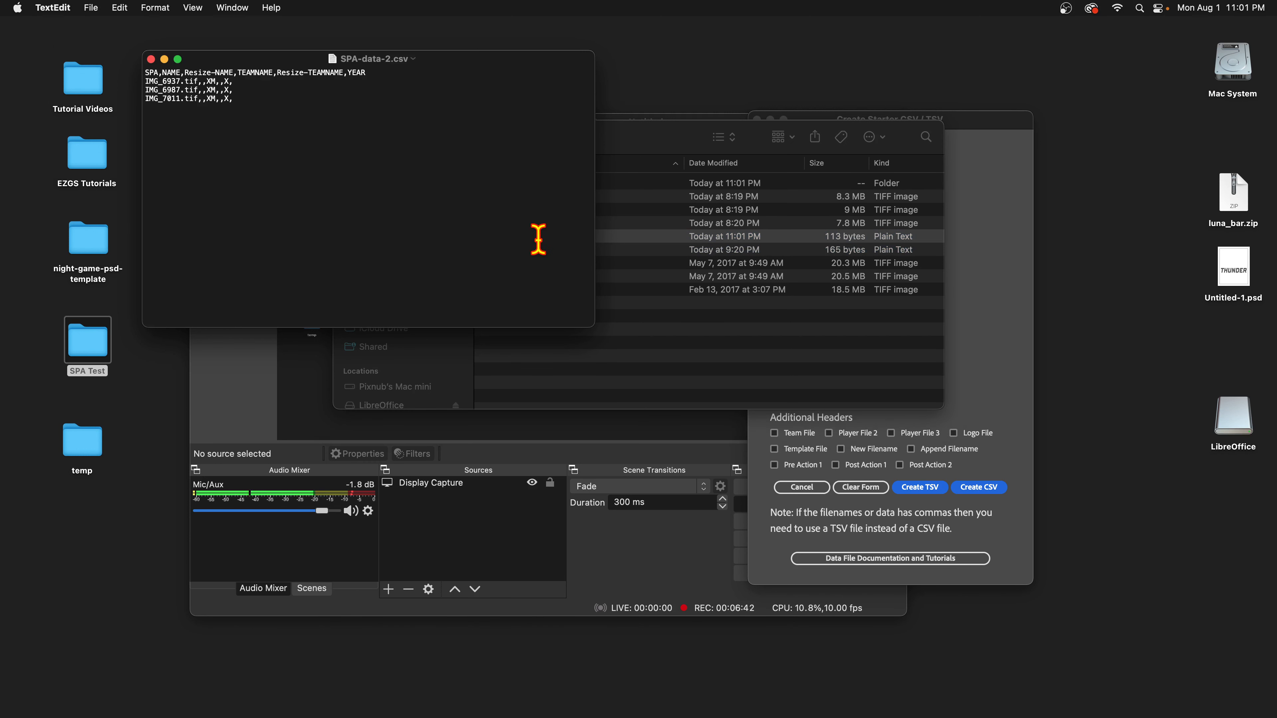
{"action": "left_click", "coordinate": [150, 59]}
Open SPA-data-2.csv with LibreOffice from the Finder context menu.
{"action": "right_click", "coordinate": [548, 237]}
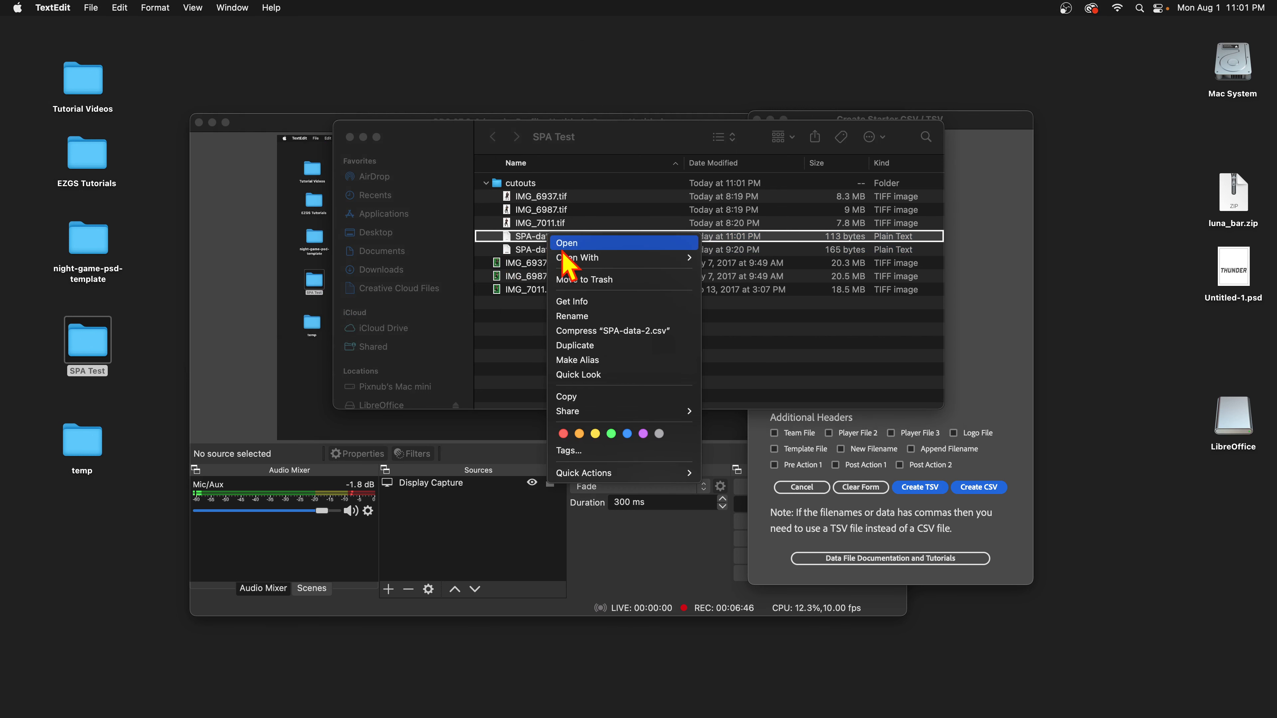
{"action": "mouse_move", "coordinate": [565, 258]}
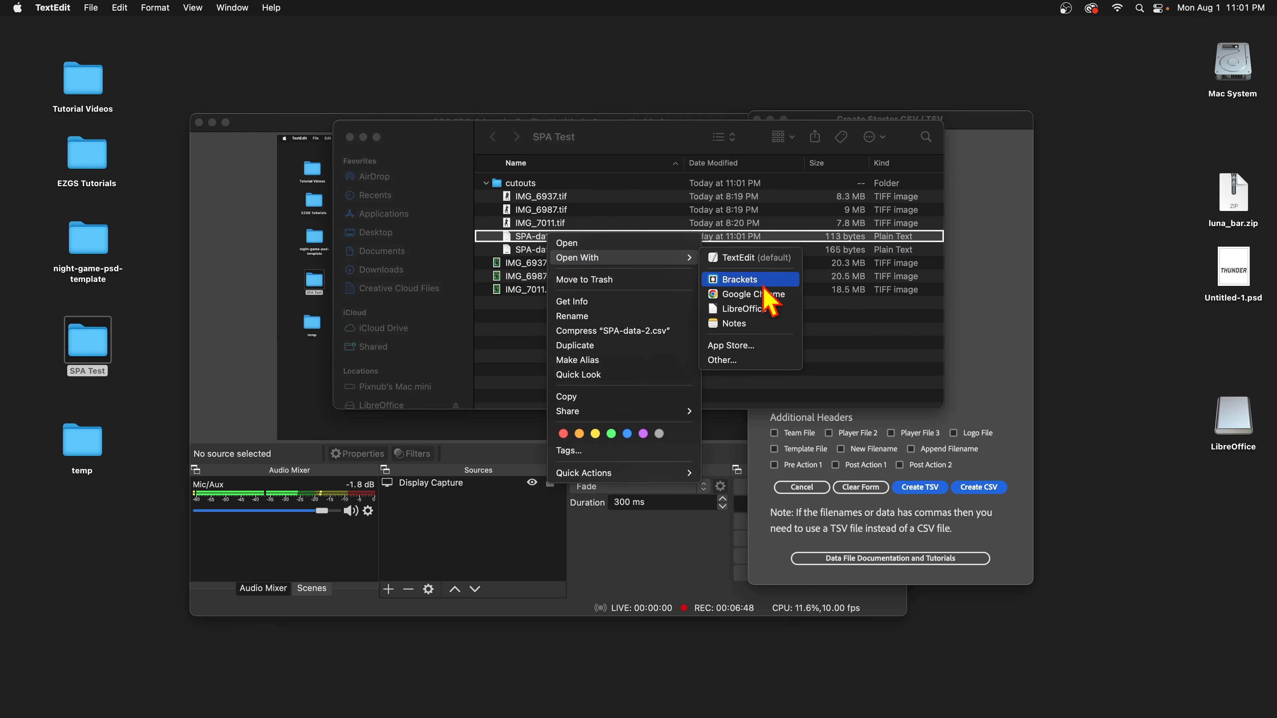
{"action": "left_click", "coordinate": [757, 308]}
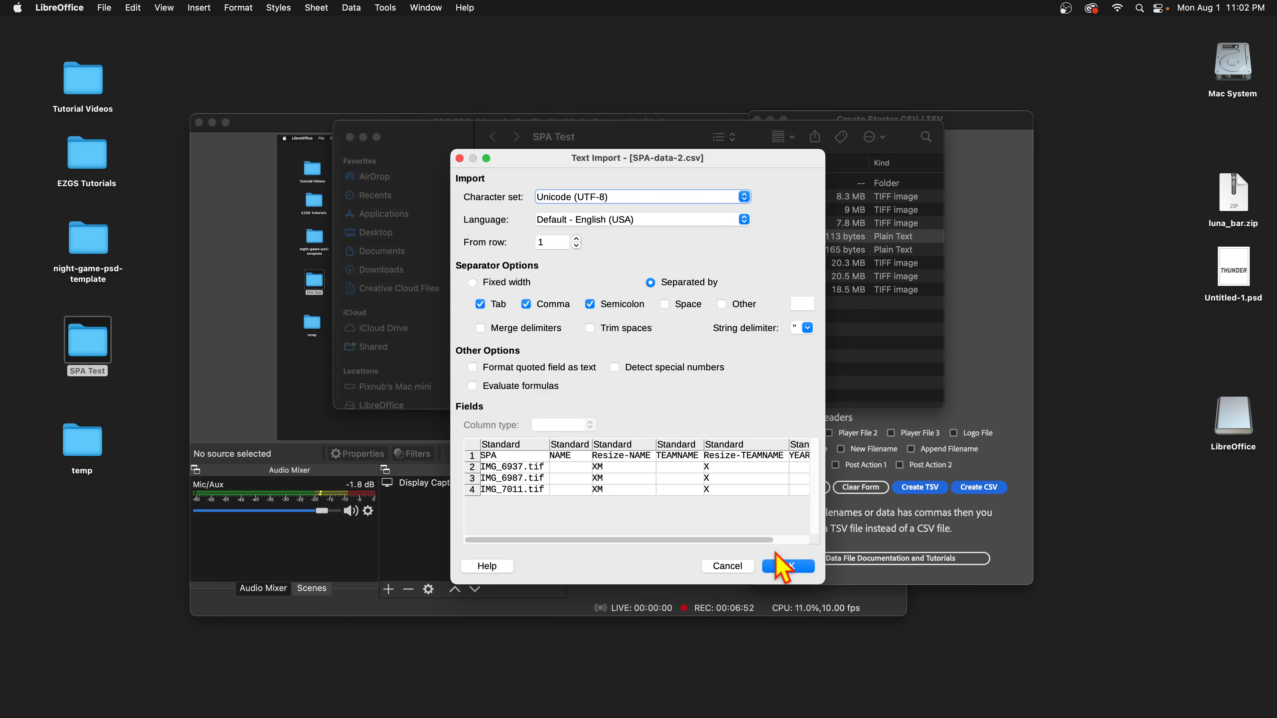
{"action": "left_click", "coordinate": [788, 567]}
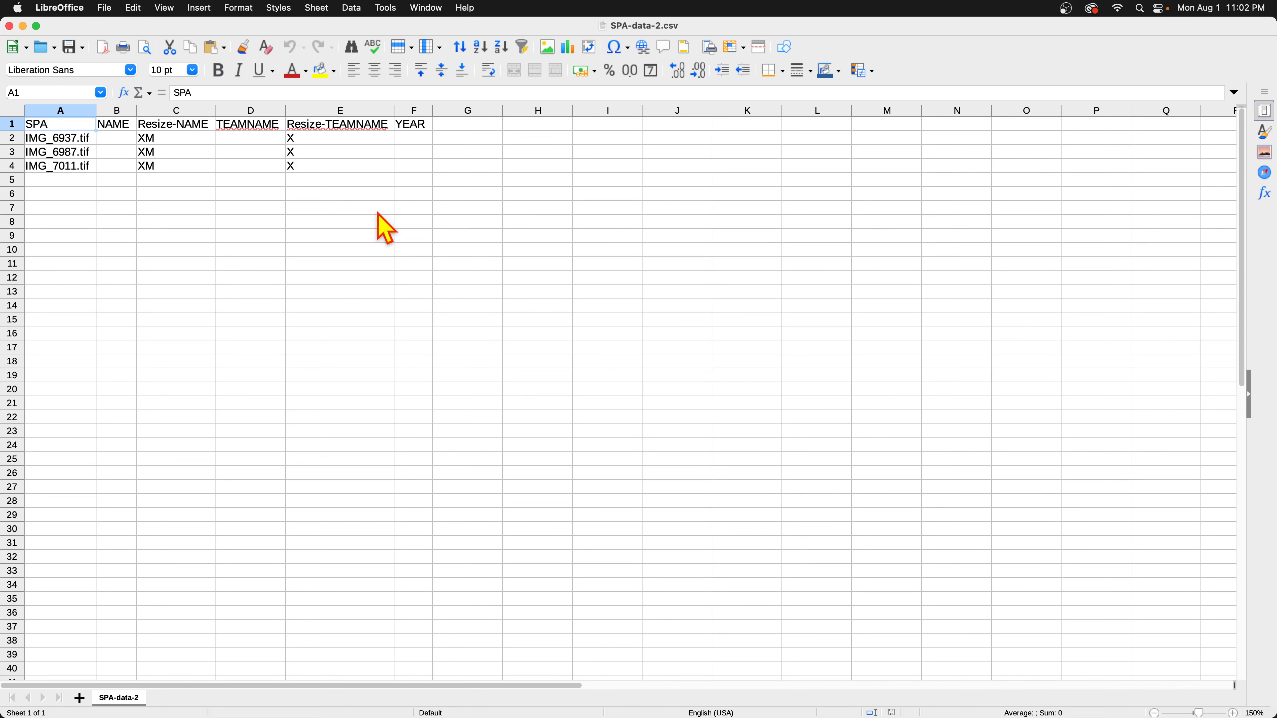
{"action": "left_click", "coordinate": [121, 122]}
{"action": "left_click", "coordinate": [245, 127]}
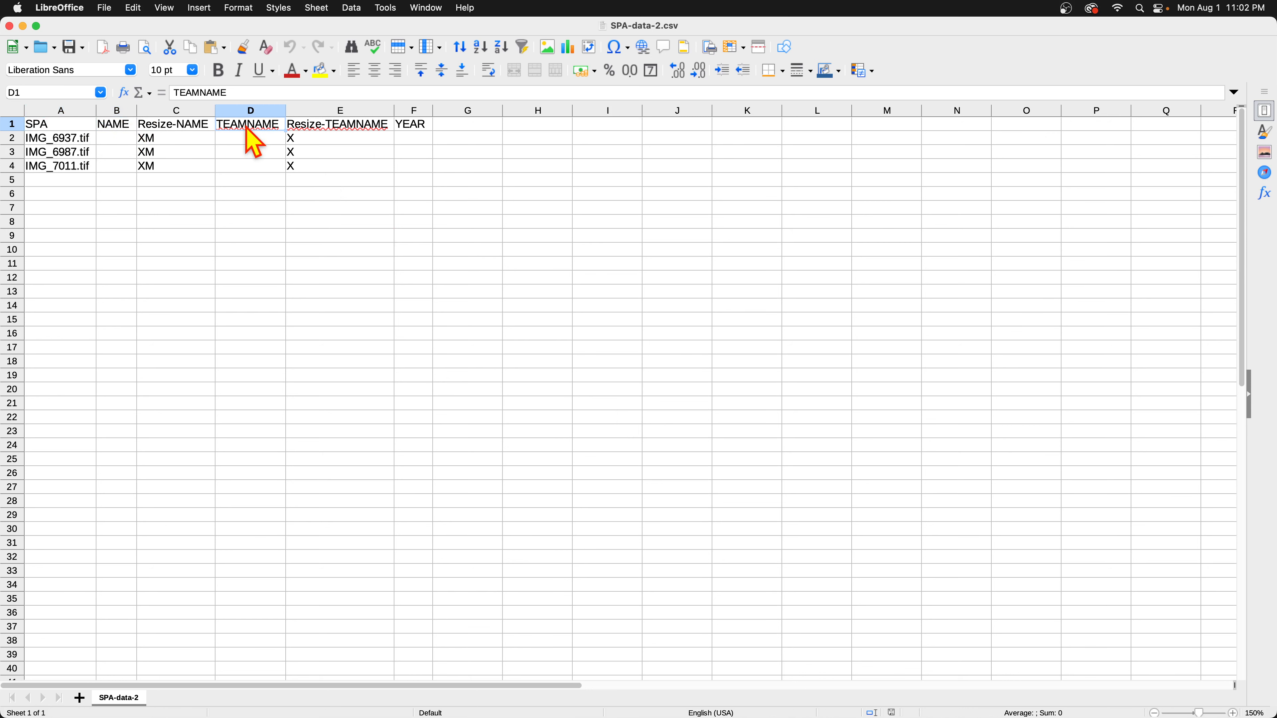
{"action": "left_click", "coordinate": [305, 126]}
{"action": "left_click_drag", "start_coordinate": [177, 142], "coordinate": [332, 169]}
{"action": "mouse_move", "coordinate": [68, 143]}
{"action": "left_mouse_down"}
{"action": "mouse_move", "coordinate": [68, 157]}
{"action": "mouse_move", "coordinate": [63, 128]}
{"action": "mouse_move", "coordinate": [66, 168]}
{"action": "left_mouse_up"}
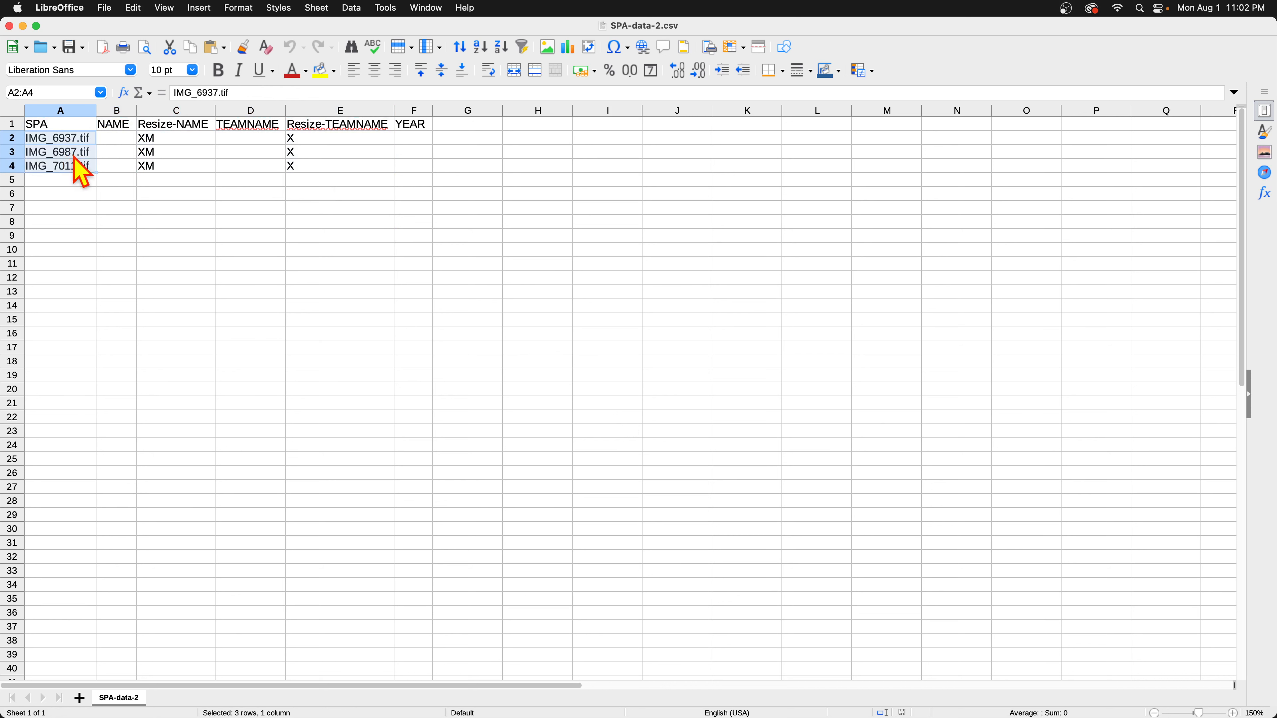
{"action": "left_click", "coordinate": [120, 151]}
{"action": "left_click", "coordinate": [332, 153]}
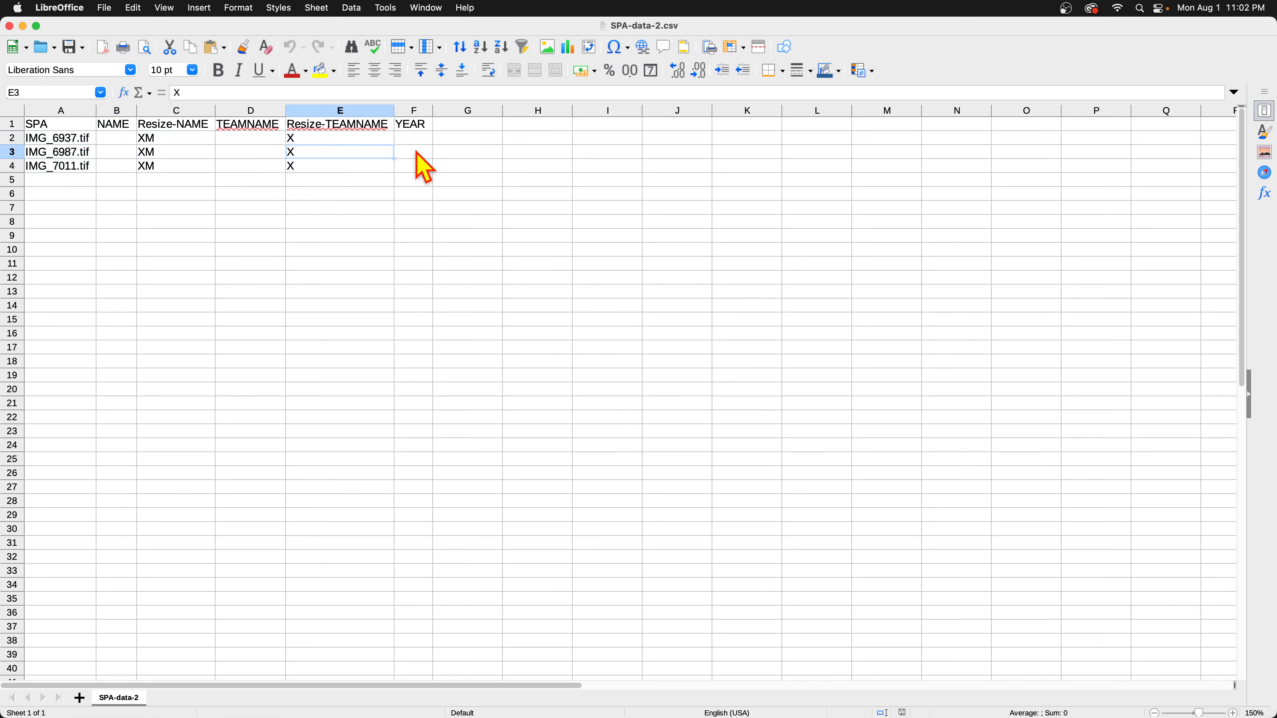
{"action": "left_click", "coordinate": [406, 152]}
{"action": "left_click", "coordinate": [129, 126]}
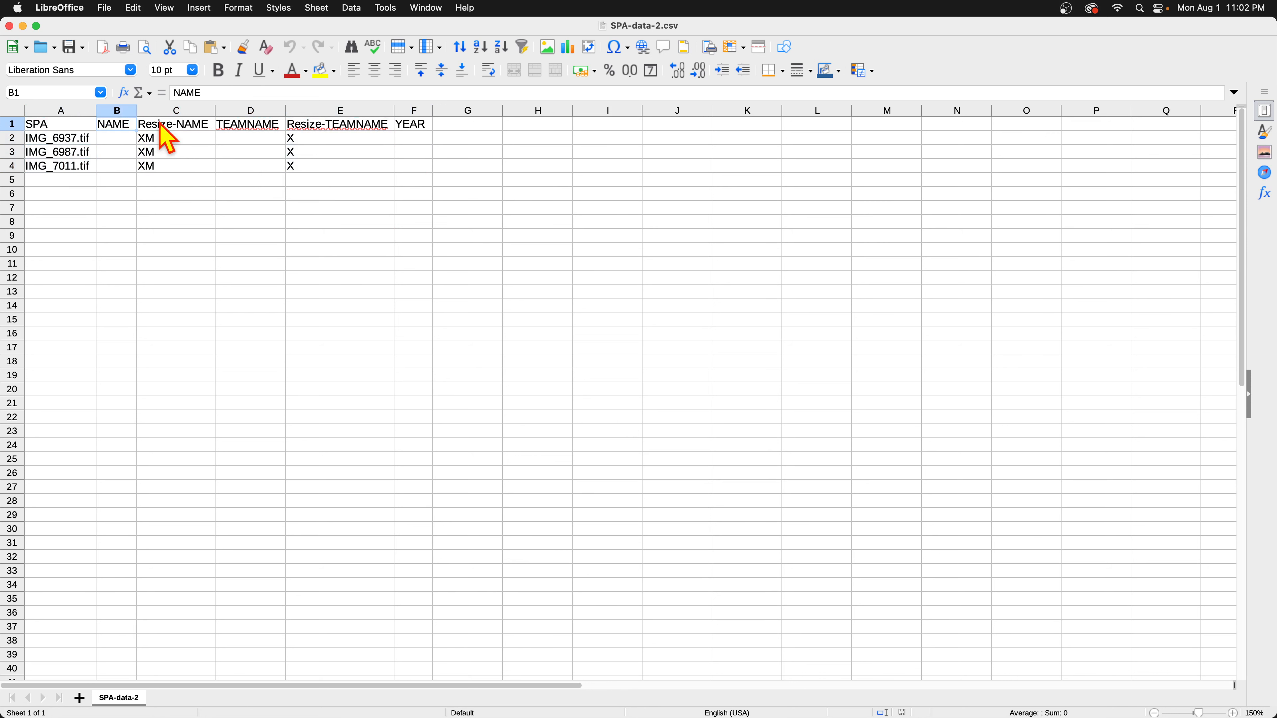
{"action": "left_click", "coordinate": [250, 111]}
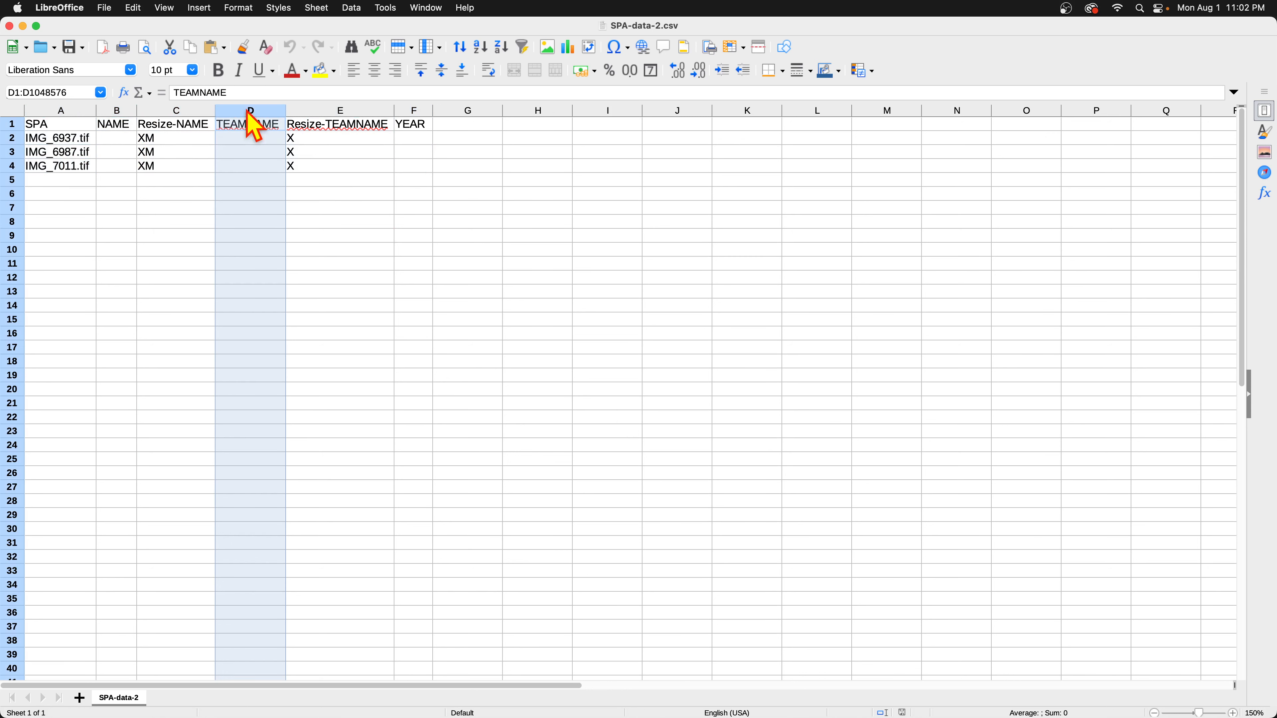
{"action": "left_click", "coordinate": [113, 111]}
{"action": "left_click", "coordinate": [412, 113]}
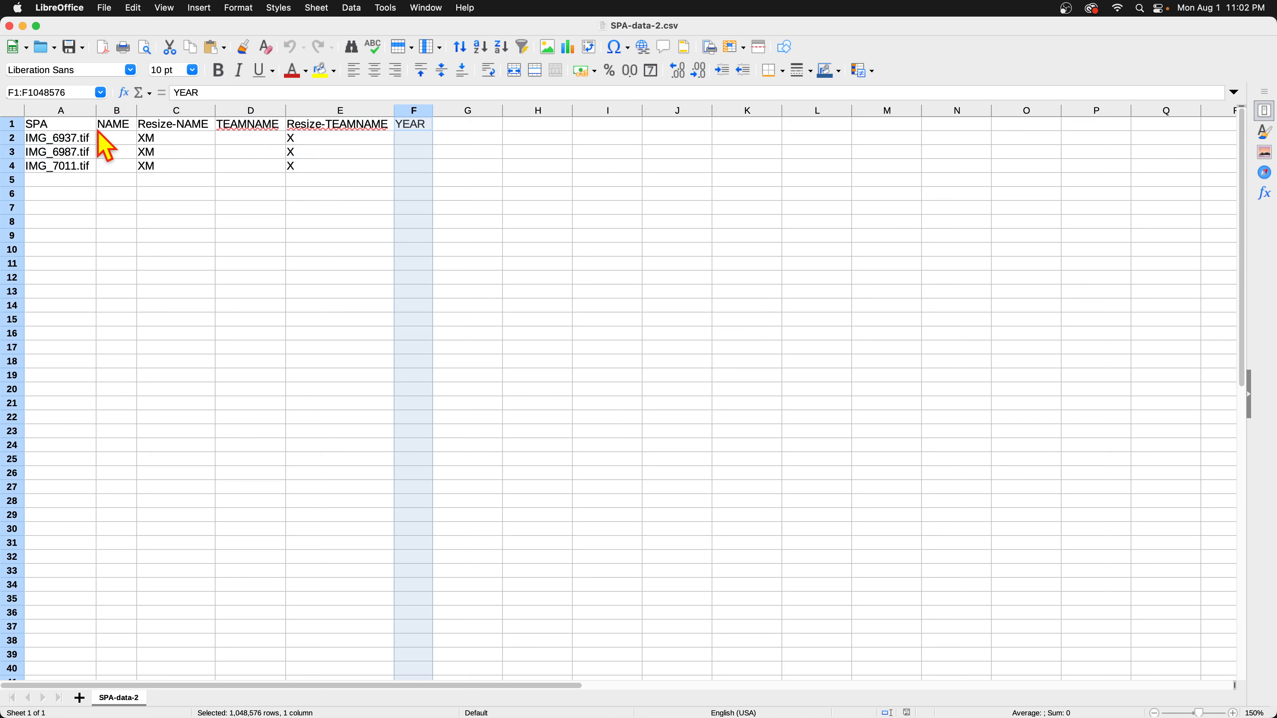
{"action": "left_click", "coordinate": [110, 125]}
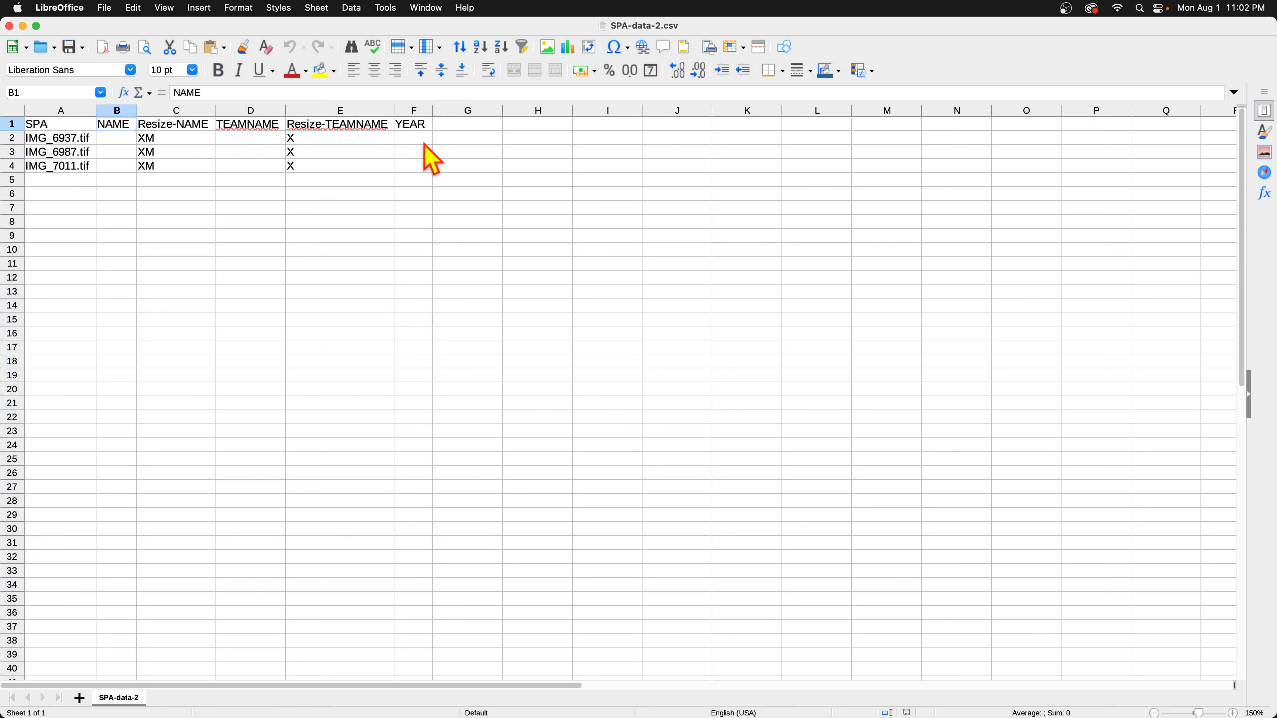
{"action": "key", "text": "super+Tab"}
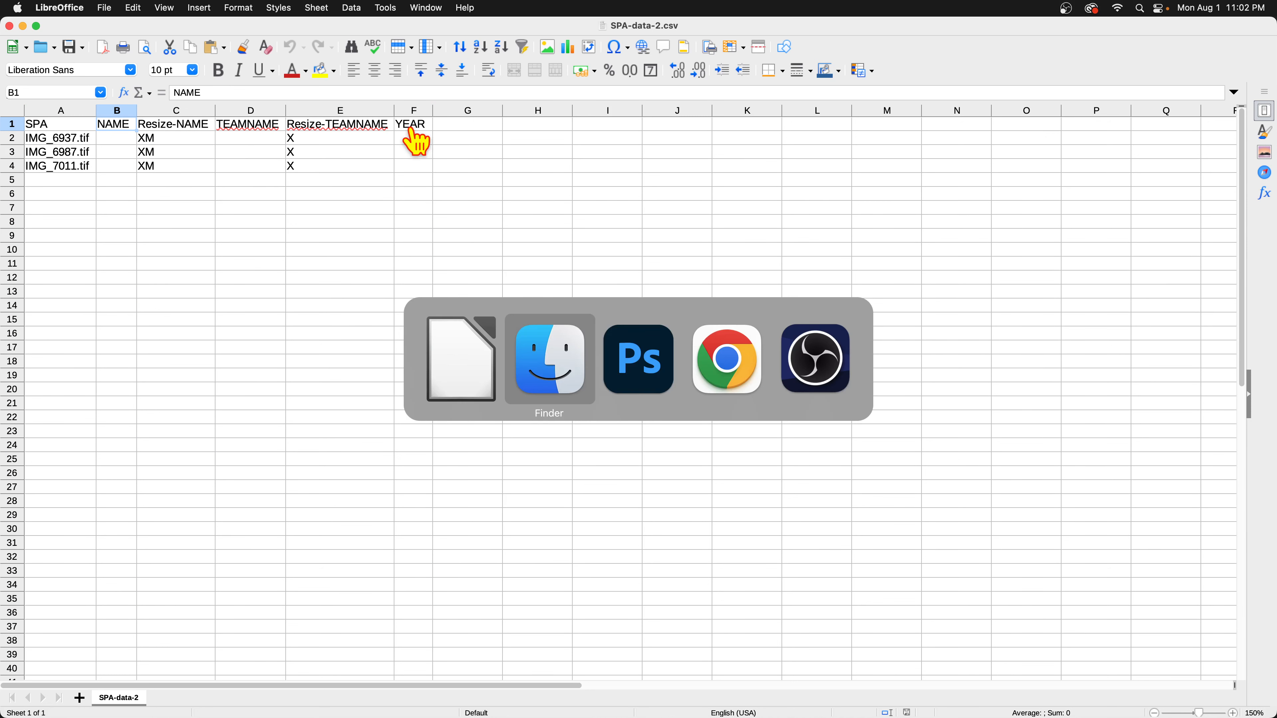
Minimize the spreadsheet and cancel Photoshop's Create Starter CSV / TSV dialog.
{"action": "key", "text": "super+Tab"}
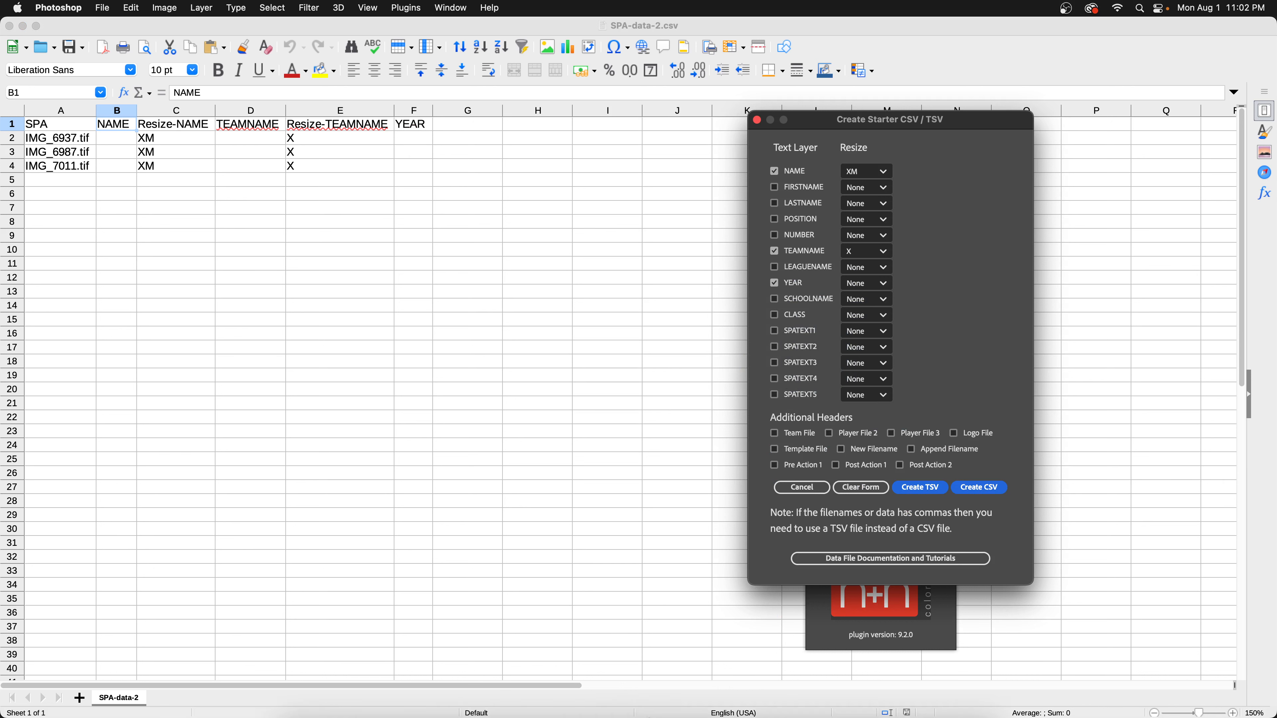
{"action": "mouse_move", "coordinate": [669, 715]}
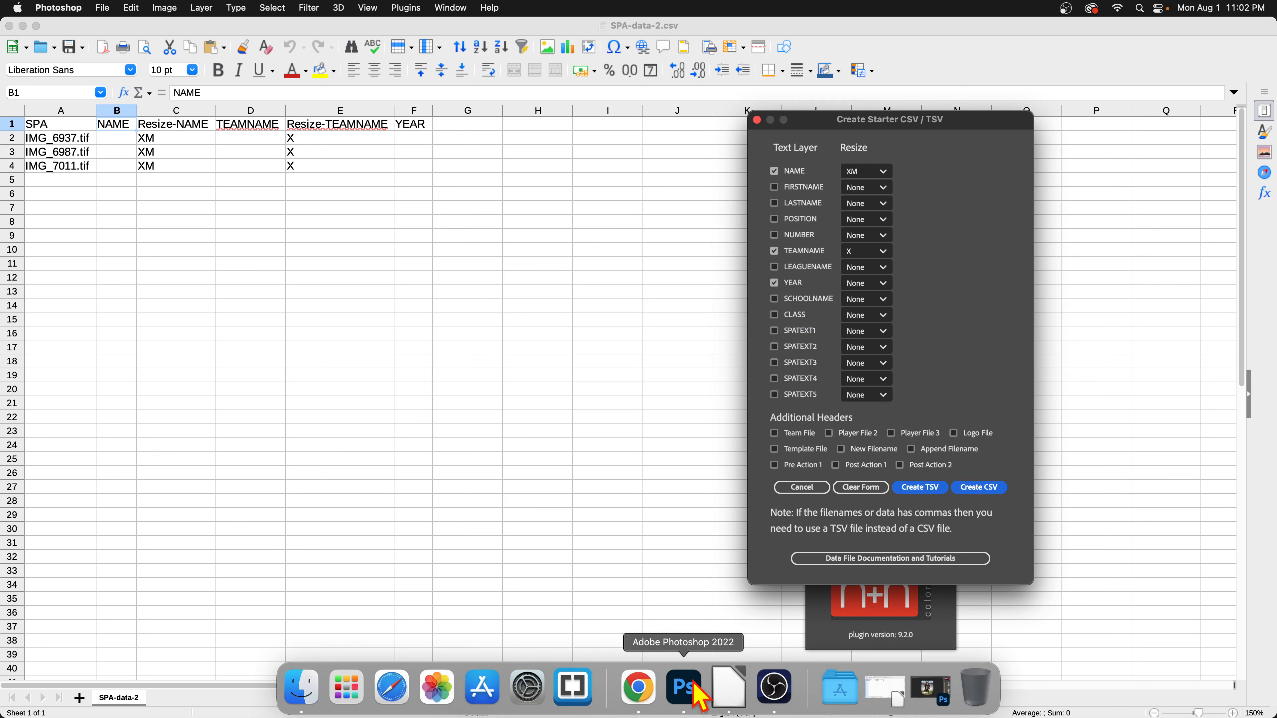
{"action": "left_click", "coordinate": [598, 544]}
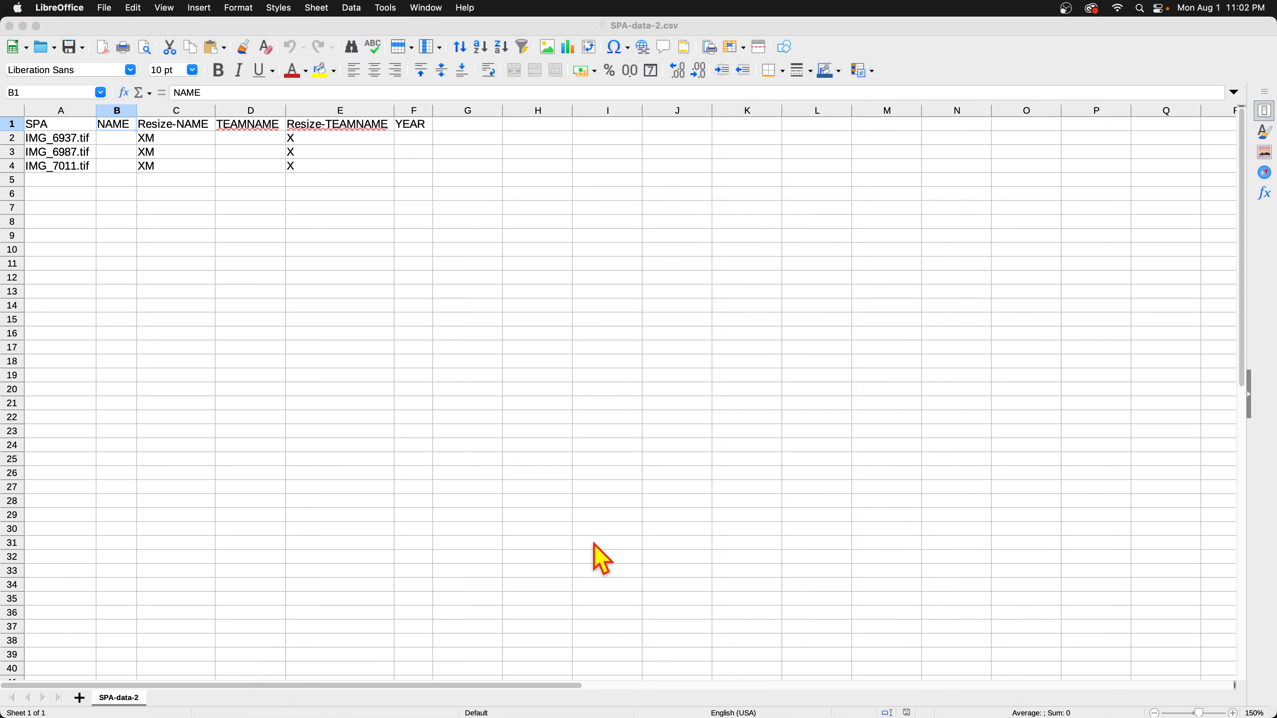
{"action": "left_click", "coordinate": [23, 26]}
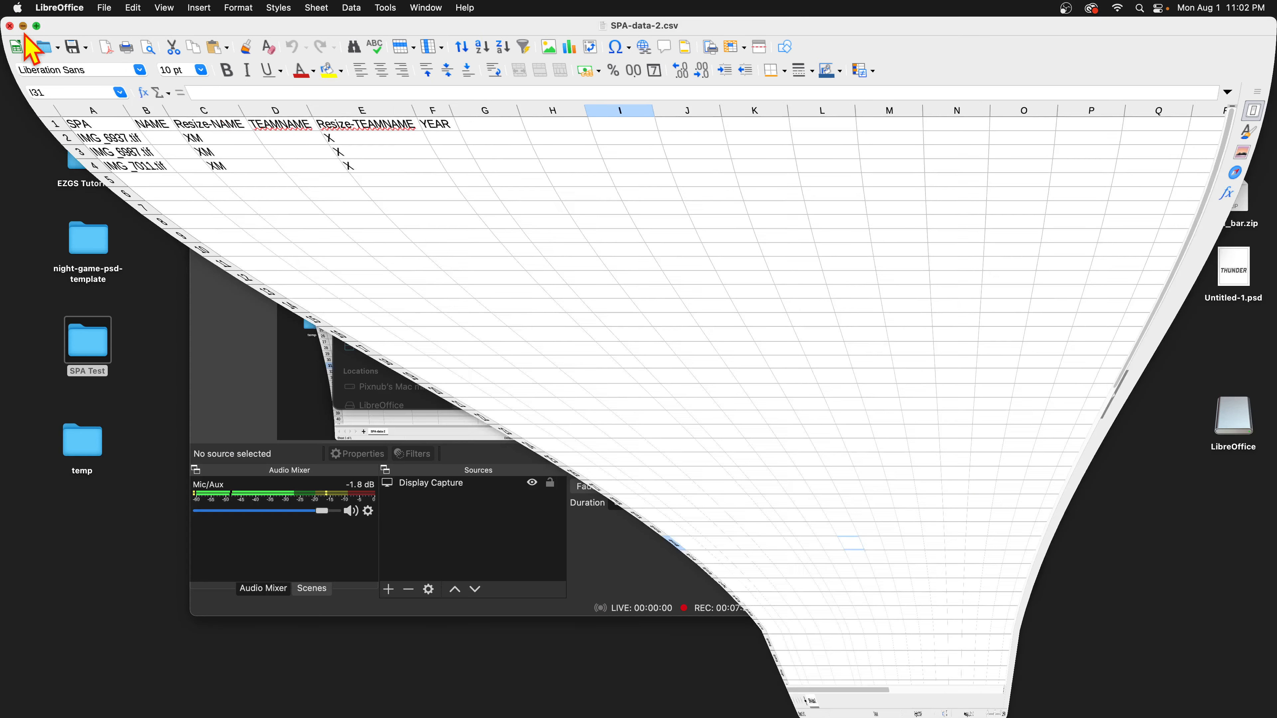
{"action": "mouse_move", "coordinate": [368, 714]}
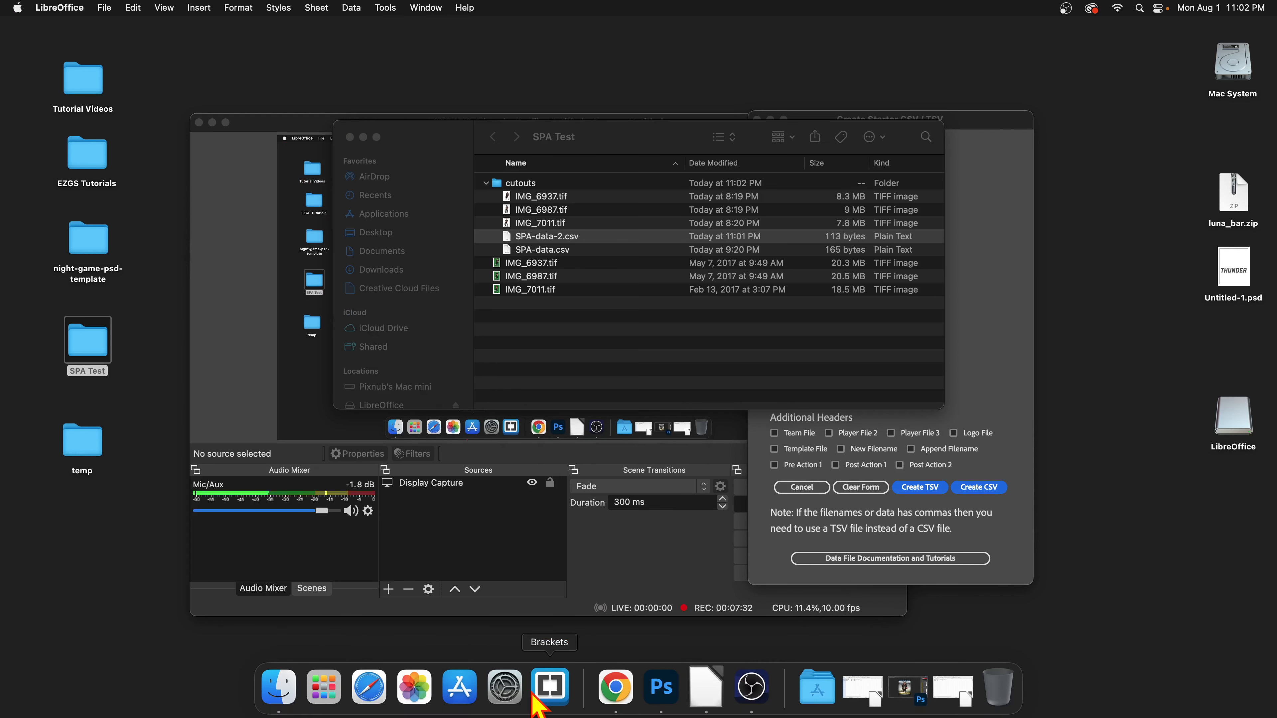
{"action": "left_click", "coordinate": [663, 703]}
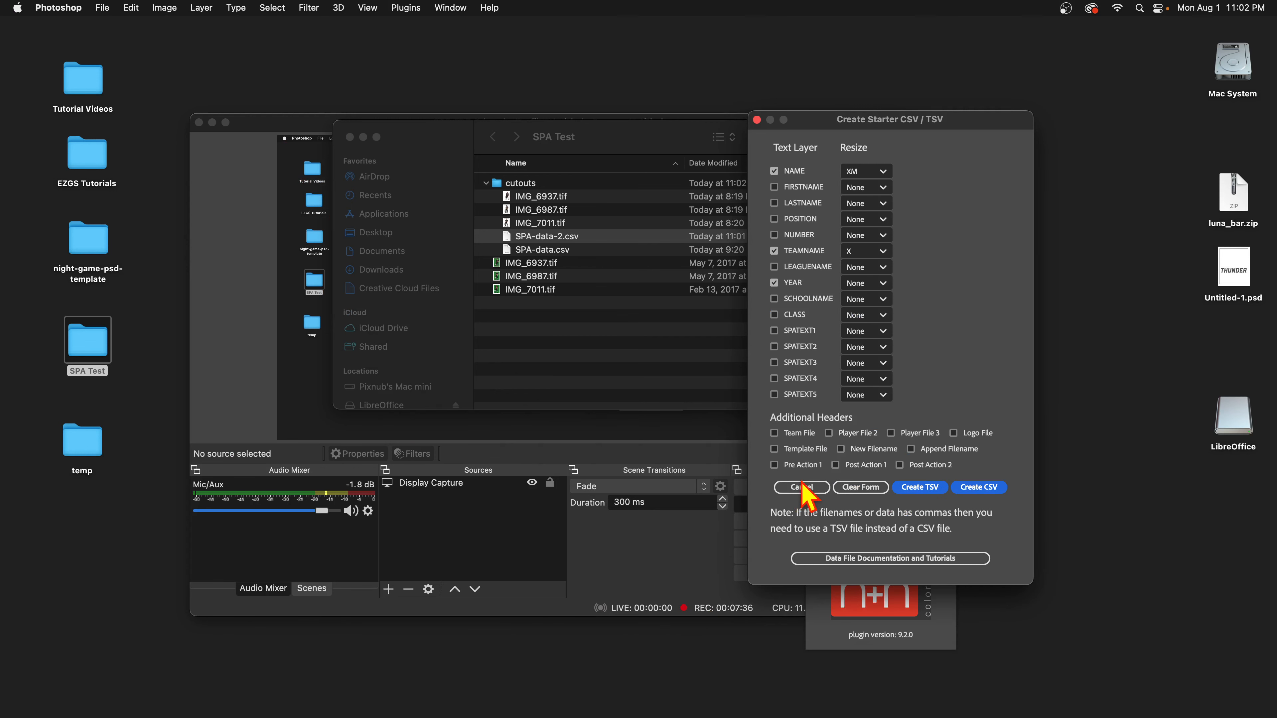
{"action": "left_click", "coordinate": [814, 490]}
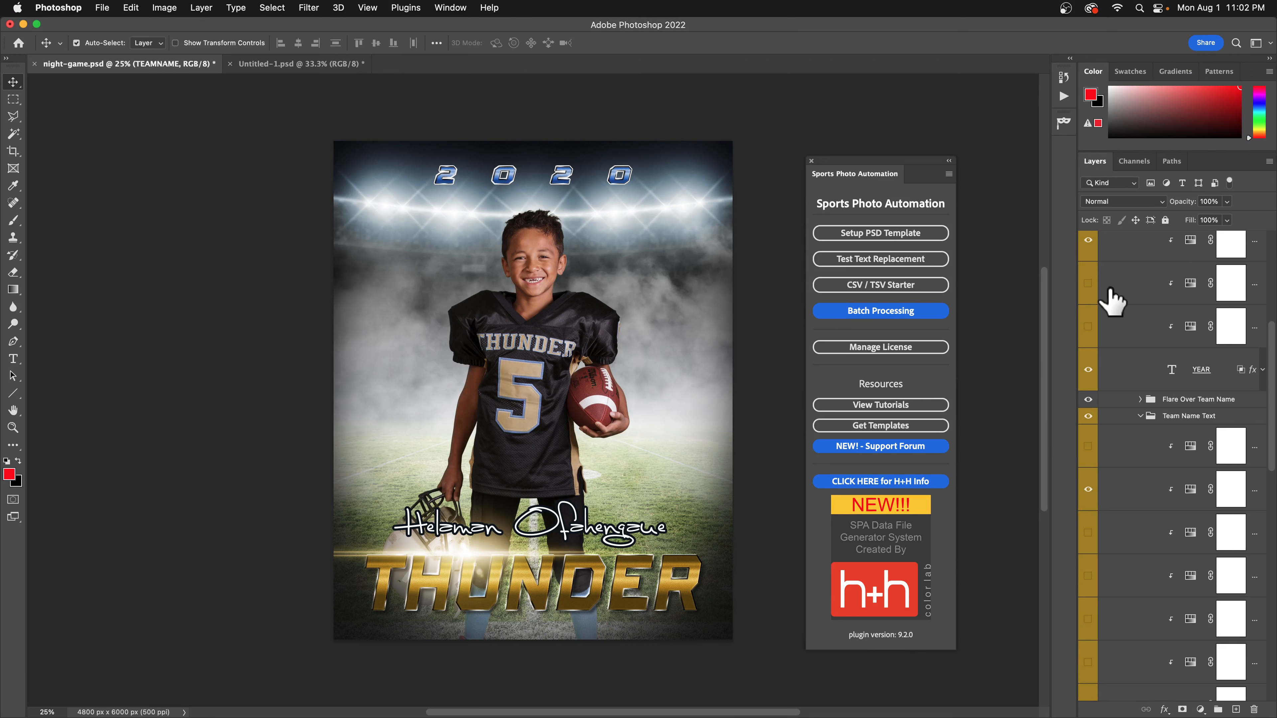
Select the NAME, YEAR and TEAMNAME text layers in turn.
{"action": "scroll", "coordinate": [1188, 327], "scroll_direction": "up", "scroll_amount": 10}
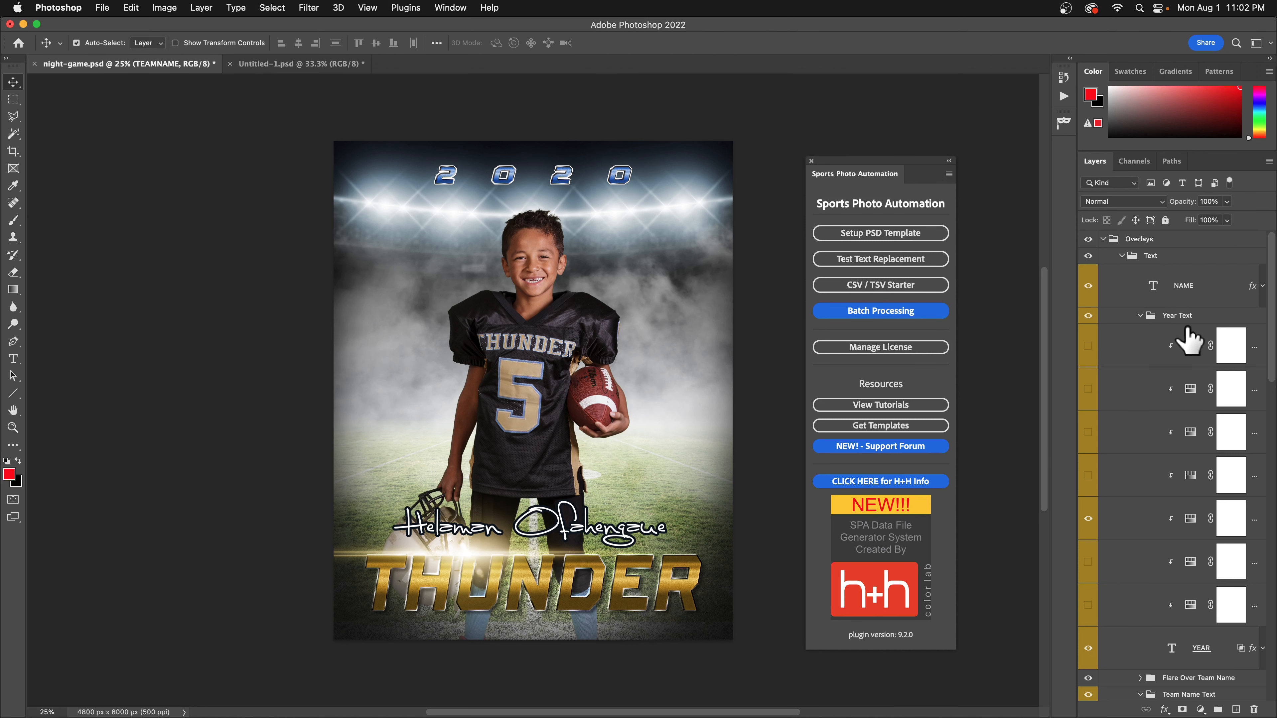
{"action": "left_click", "coordinate": [1176, 287]}
{"action": "scroll", "coordinate": [1166, 352], "scroll_direction": "down", "scroll_amount": 4}
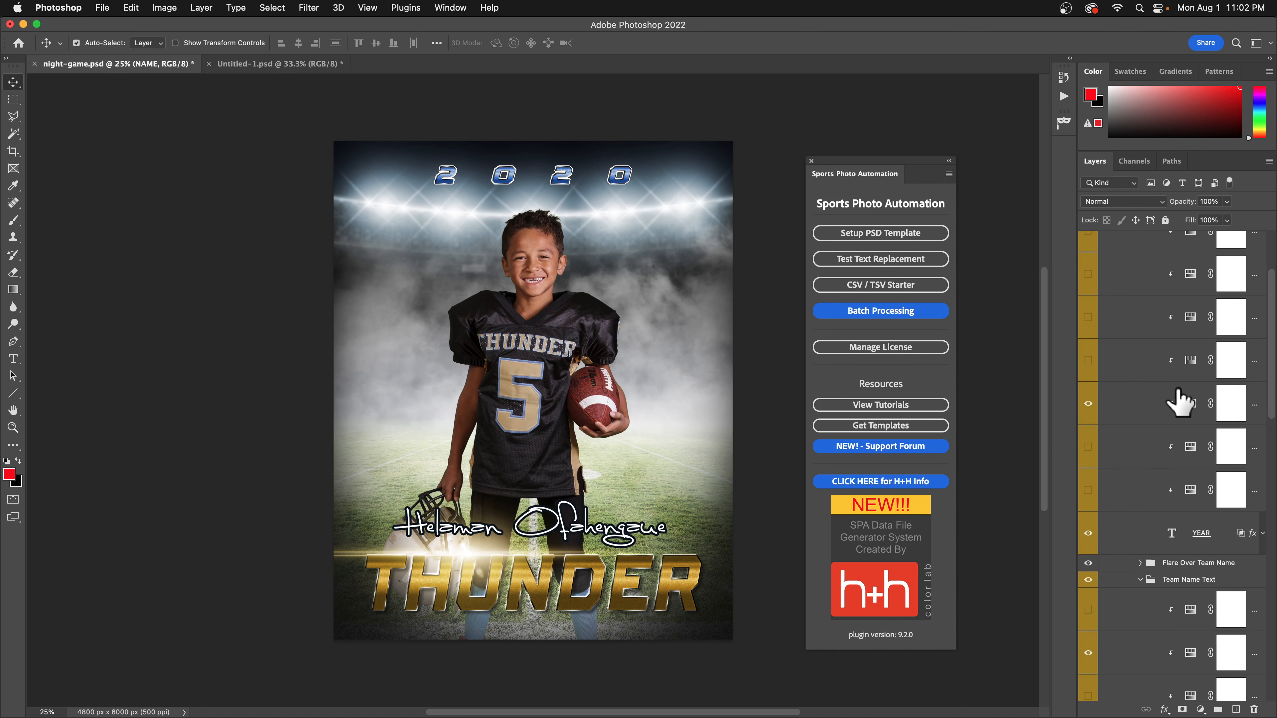
{"action": "left_click", "coordinate": [1204, 537]}
{"action": "scroll", "coordinate": [1194, 536], "scroll_direction": "down", "scroll_amount": 5}
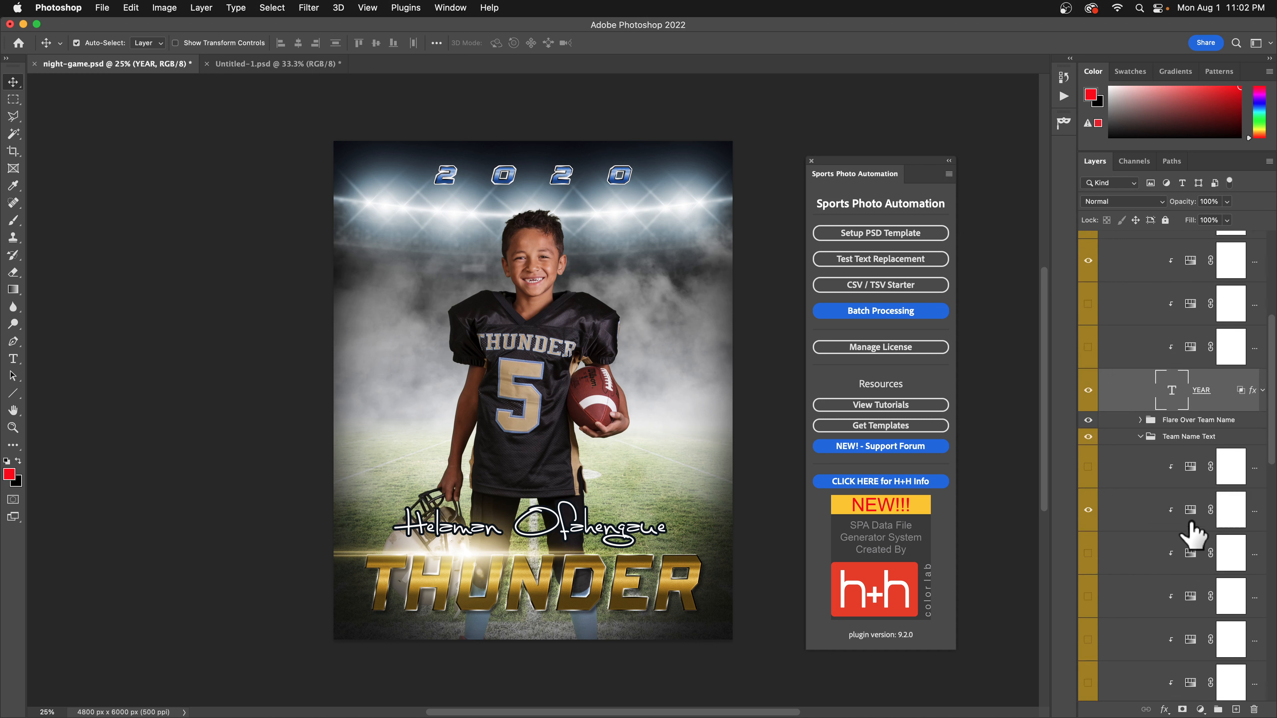
{"action": "scroll", "coordinate": [1191, 526], "scroll_direction": "down", "scroll_amount": 7}
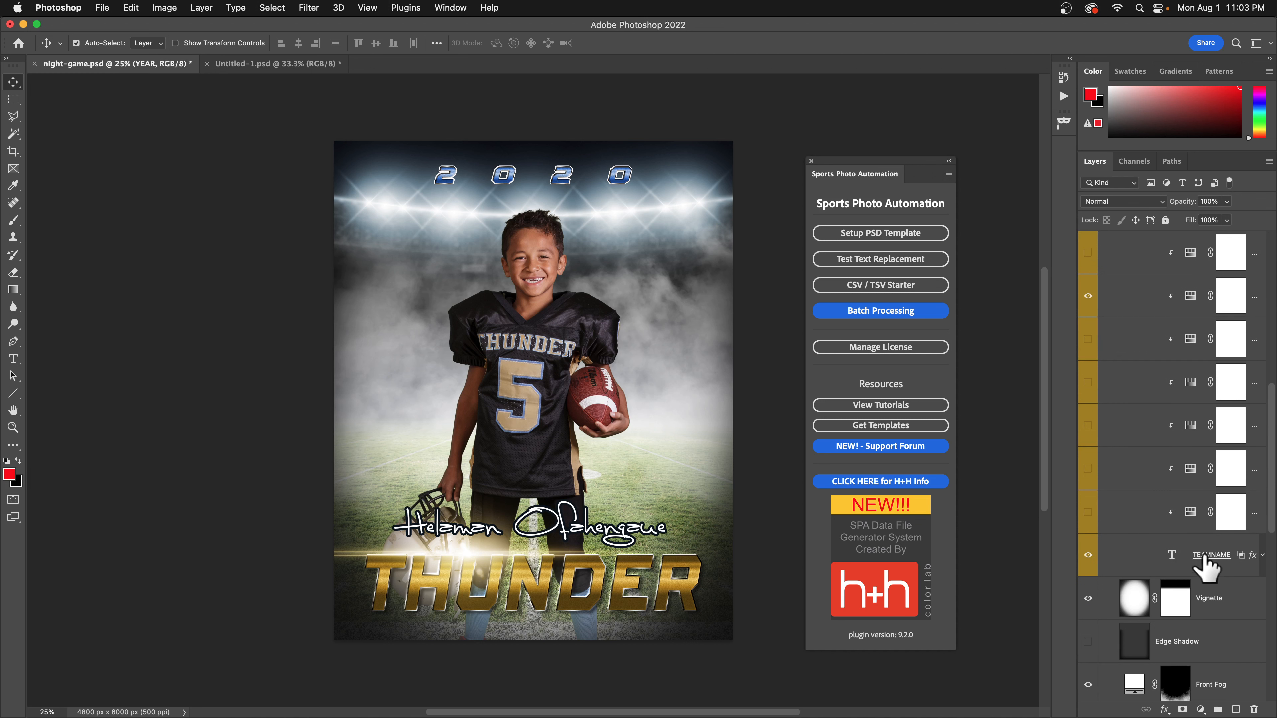
{"action": "left_click", "coordinate": [1204, 556]}
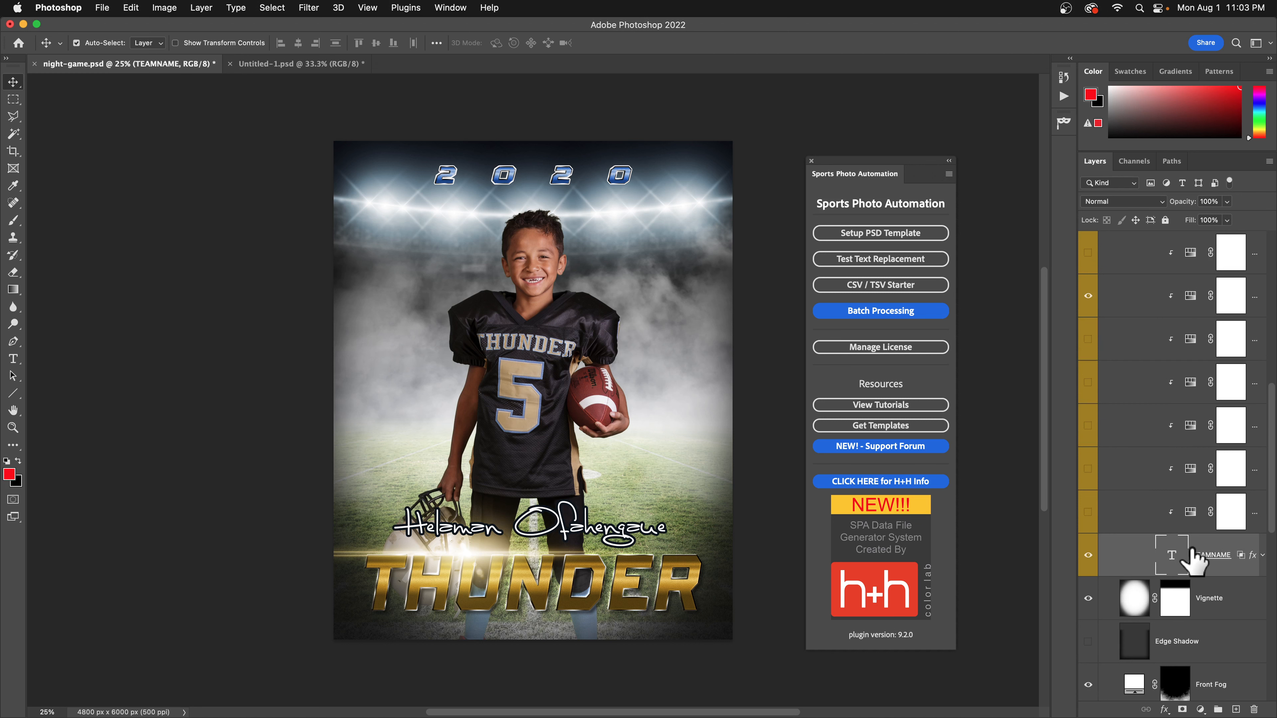
{"action": "key", "text": "super+Tab"}
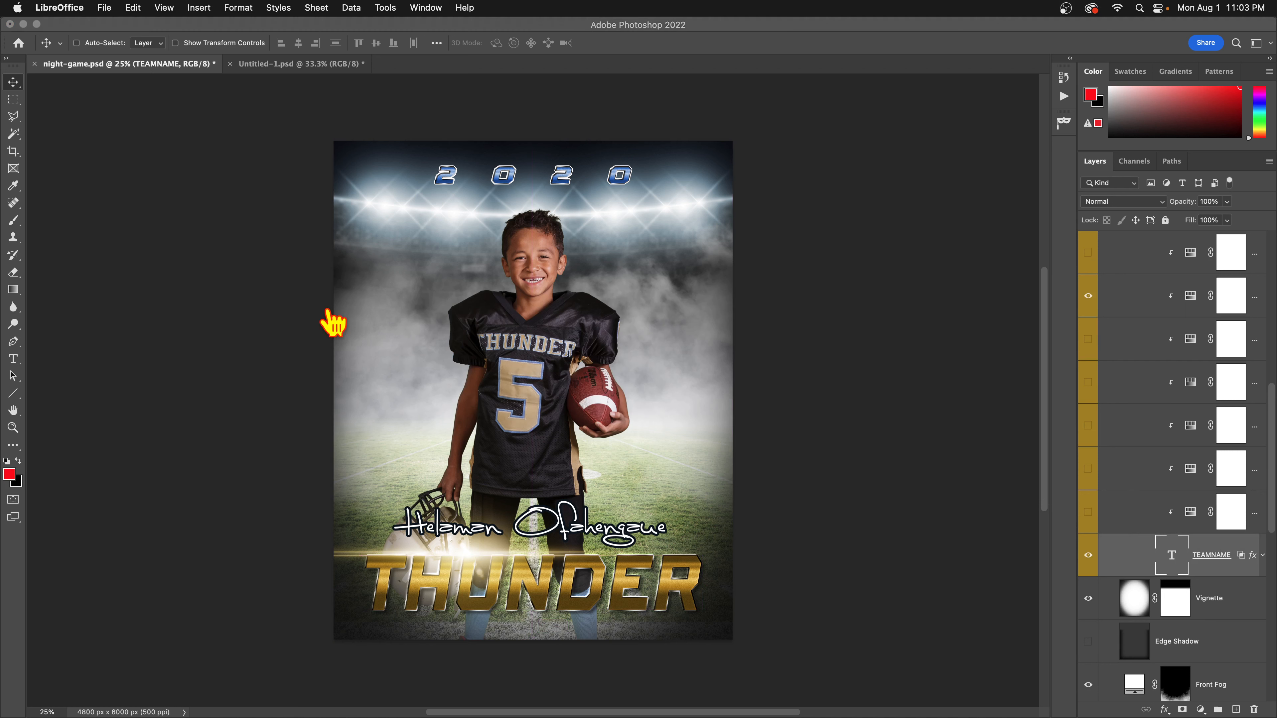
{"action": "key", "text": "super+Tab"}
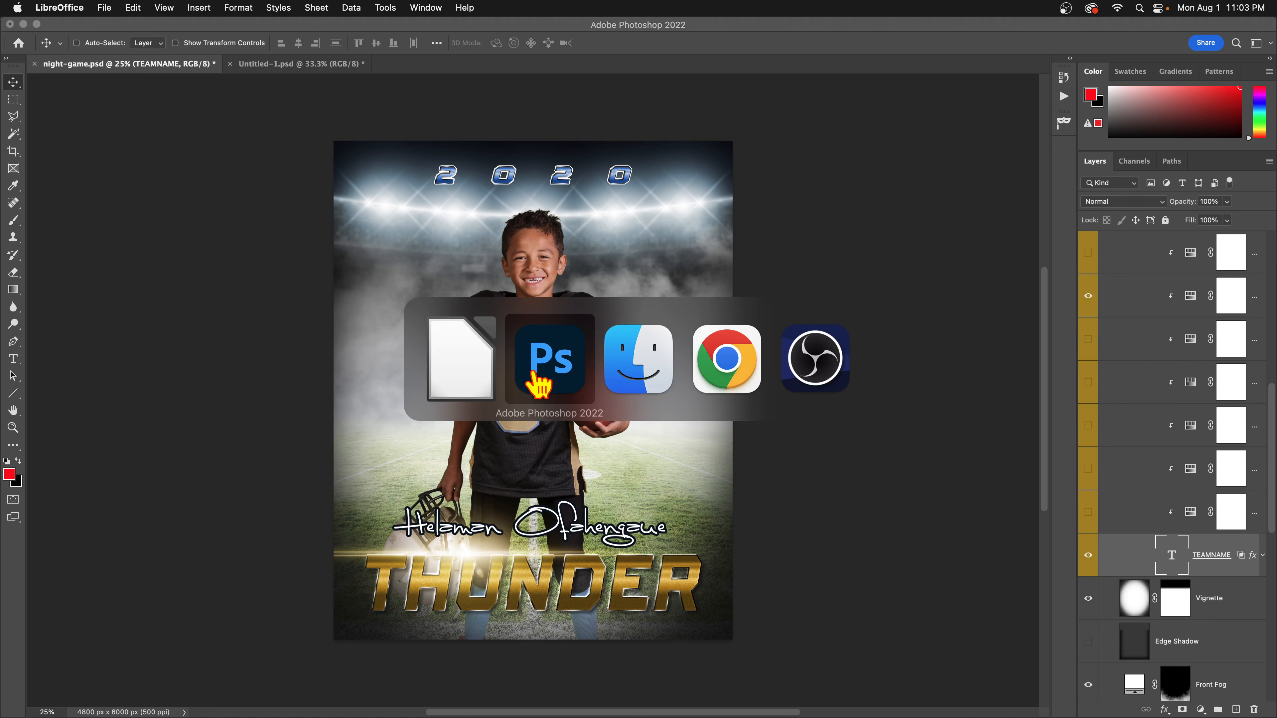
Restore SPA-data.csv and check image file IMG_6937.tif and the NAME and TEAMNAME headers.
{"action": "left_click", "coordinate": [458, 374]}
{"action": "mouse_move", "coordinate": [392, 716]}
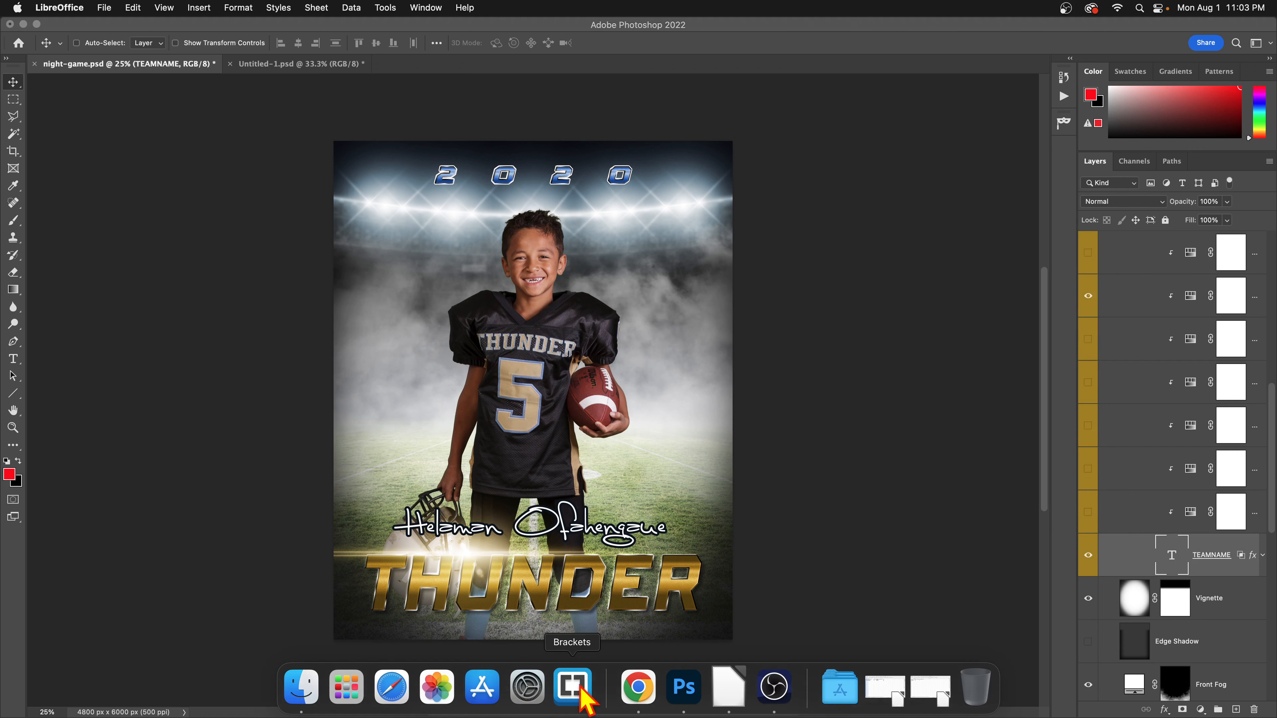
{"action": "left_click", "coordinate": [728, 688]}
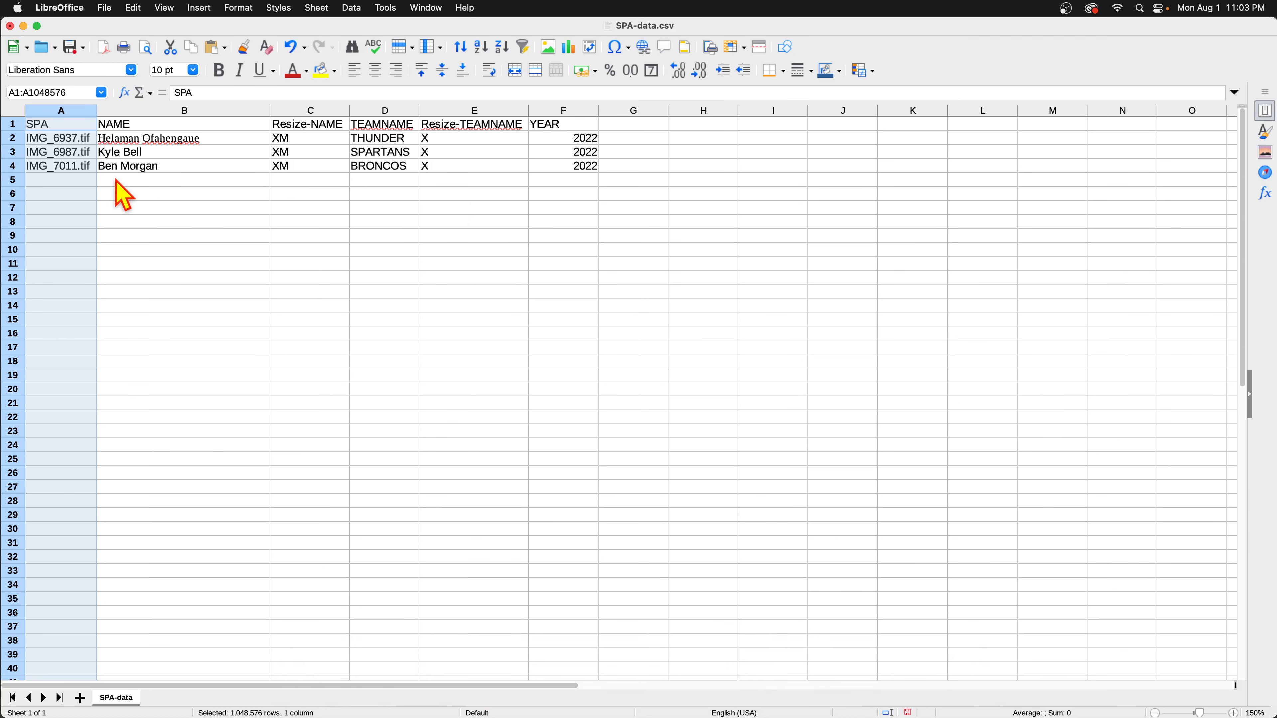
{"action": "left_click", "coordinate": [158, 234]}
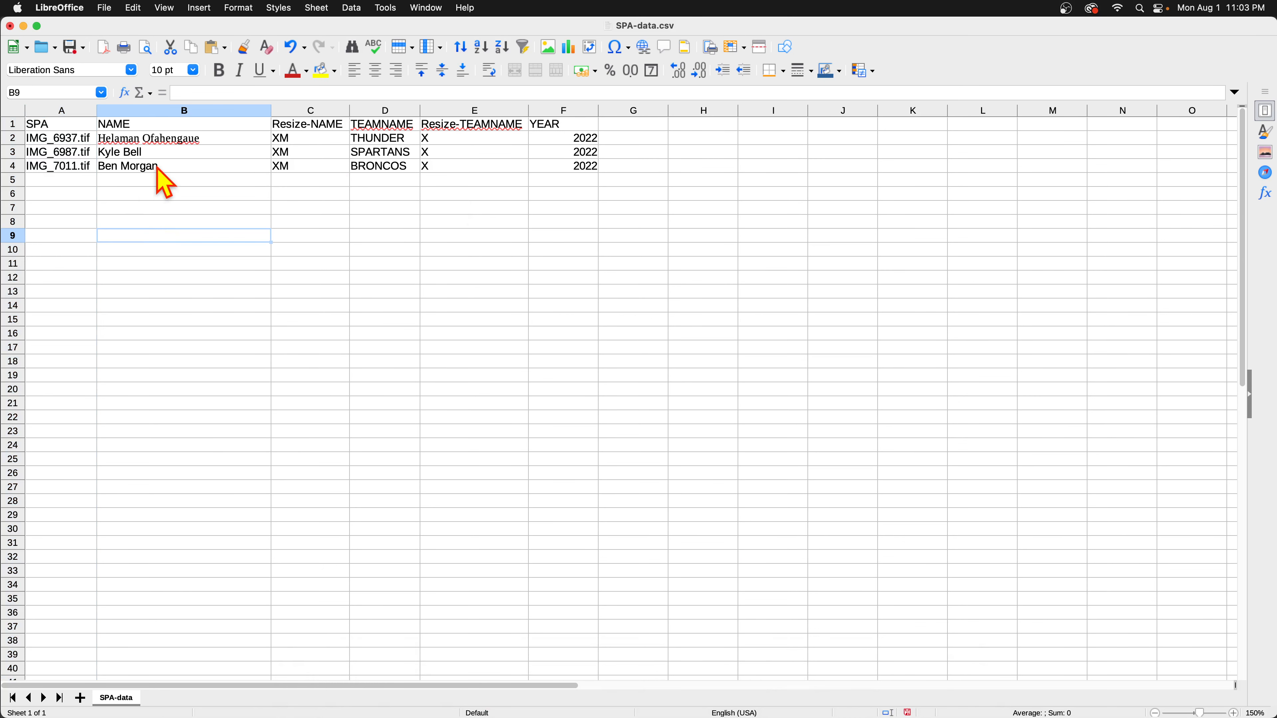
{"action": "left_click", "coordinate": [40, 143]}
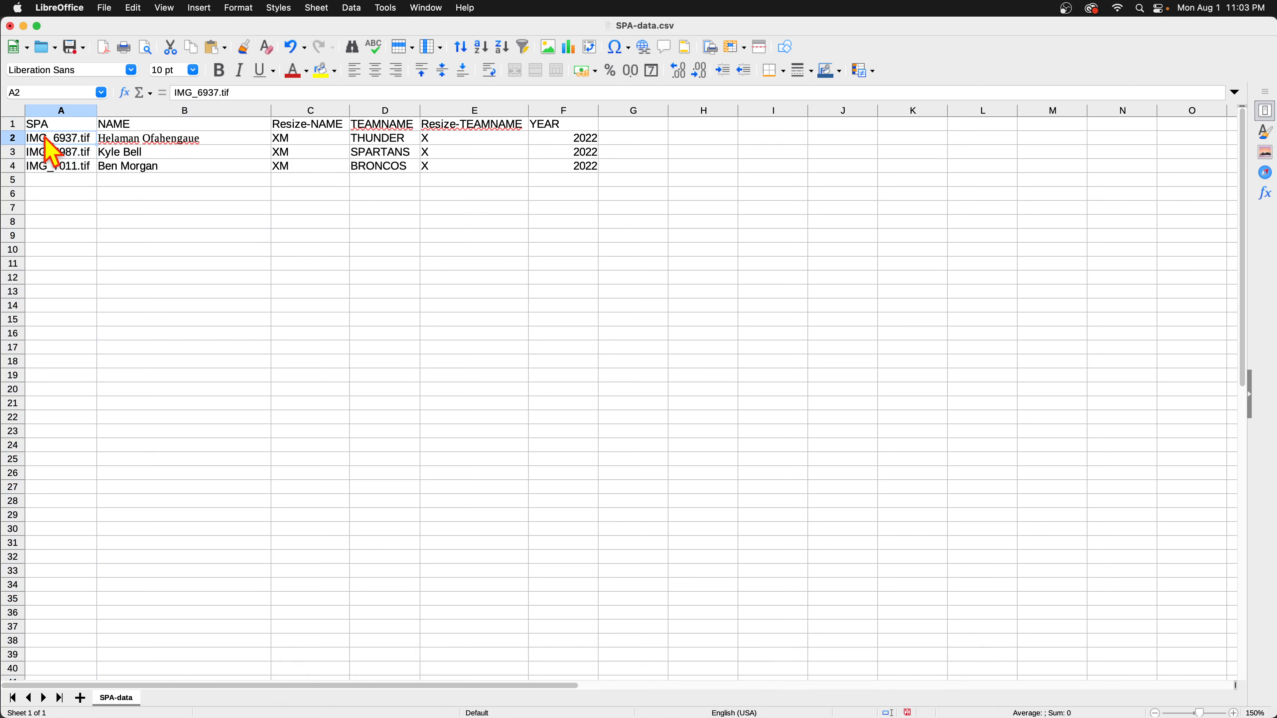
{"action": "left_click", "coordinate": [162, 128]}
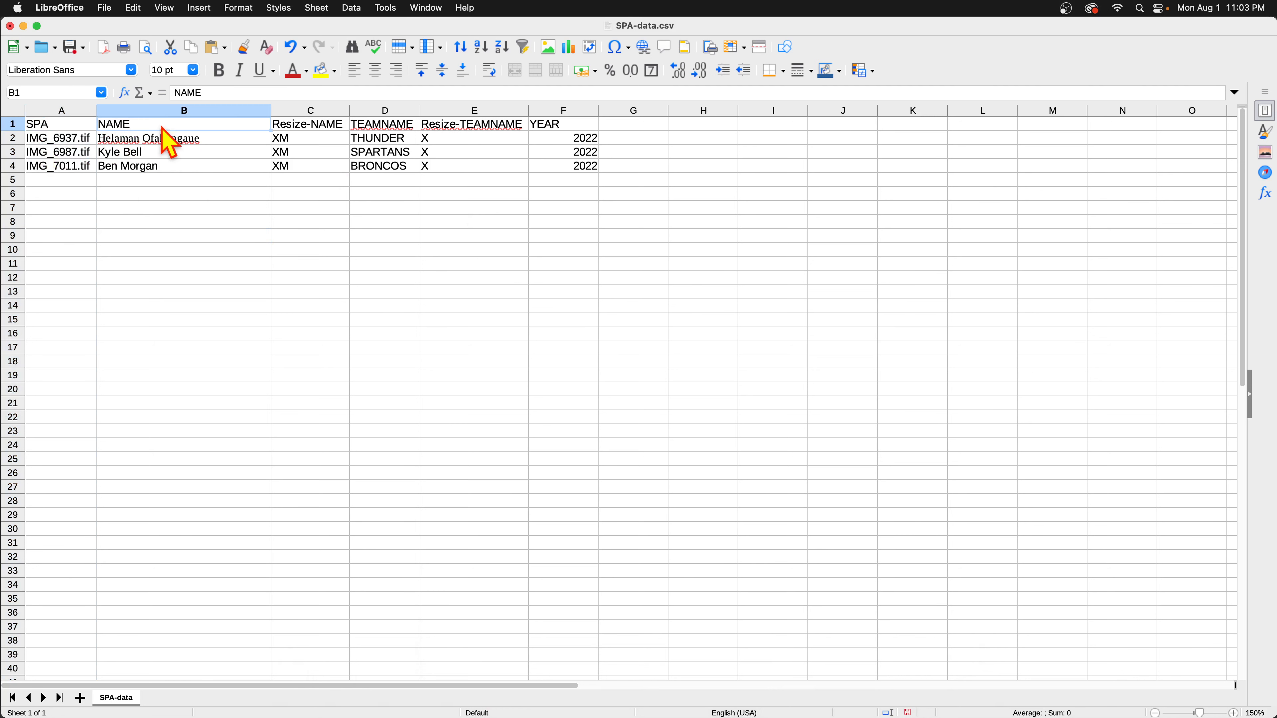
{"action": "left_click", "coordinate": [361, 125]}
Inspect row 2's player name, THUNDER team and XM/X resize codes, then minimize Calc.
{"action": "left_click", "coordinate": [175, 140]}
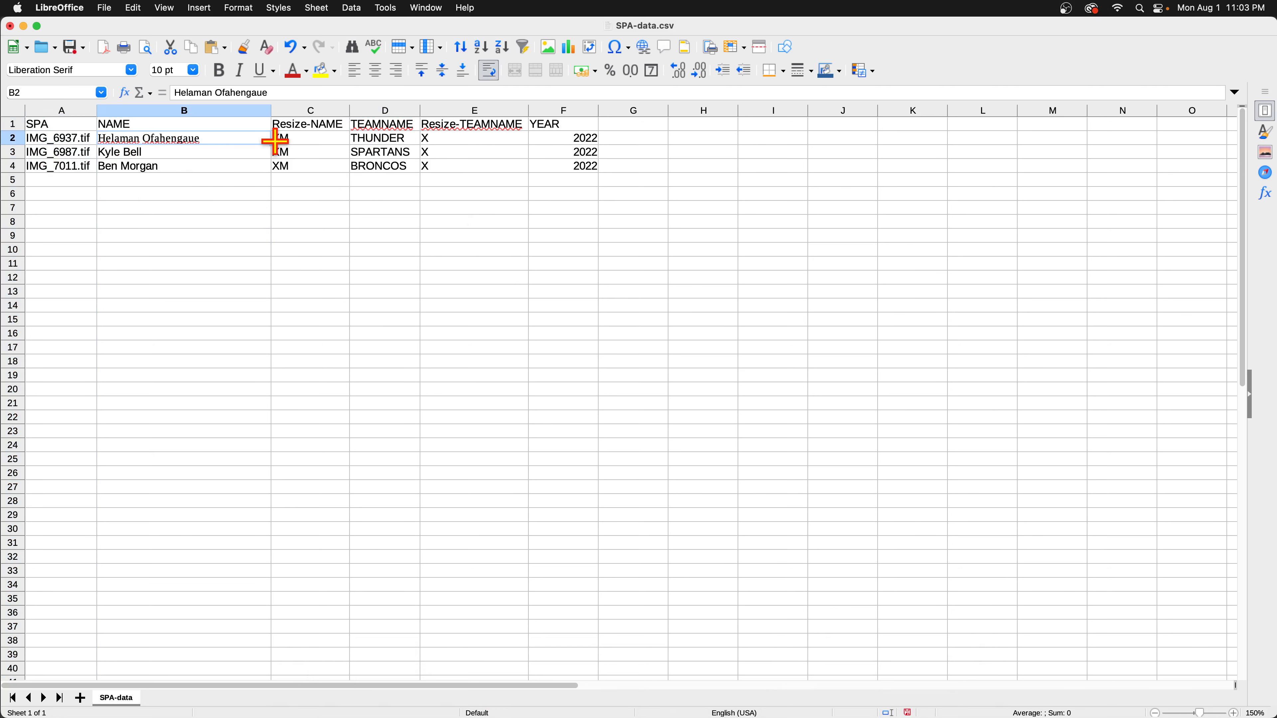
{"action": "left_click", "coordinate": [400, 142]}
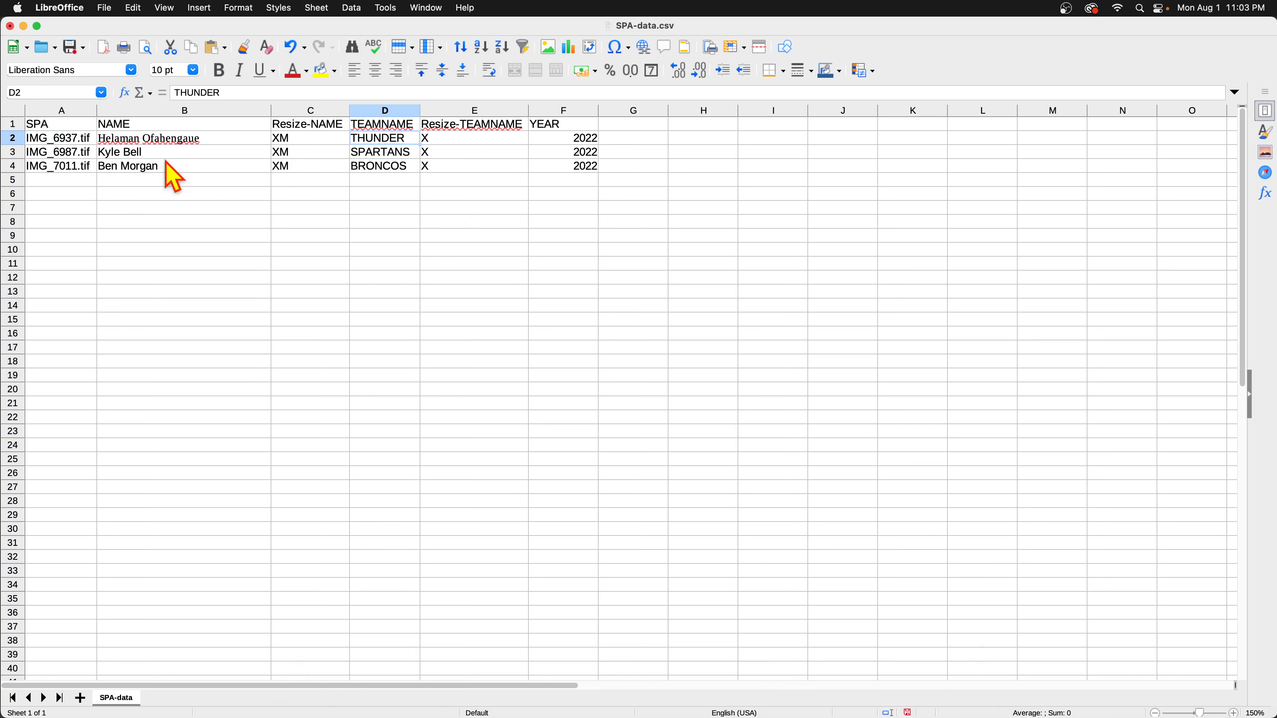
{"action": "left_click", "coordinate": [278, 140]}
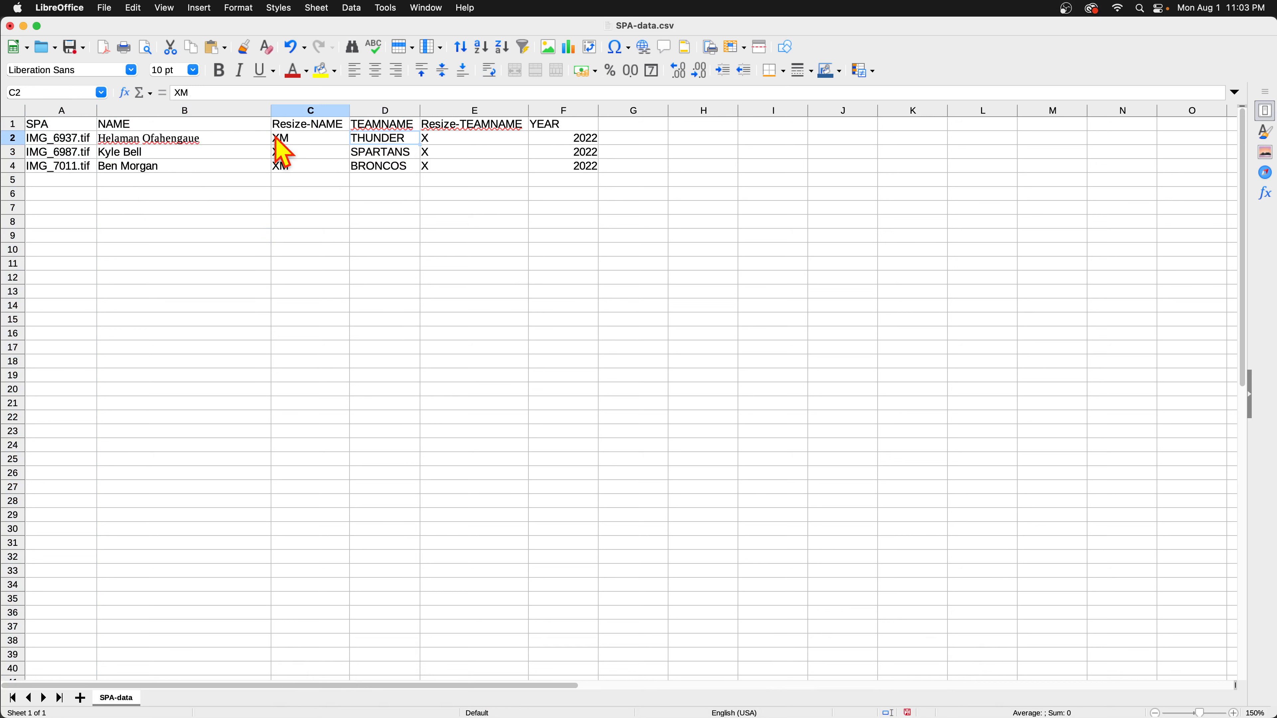
{"action": "left_click", "coordinate": [449, 141]}
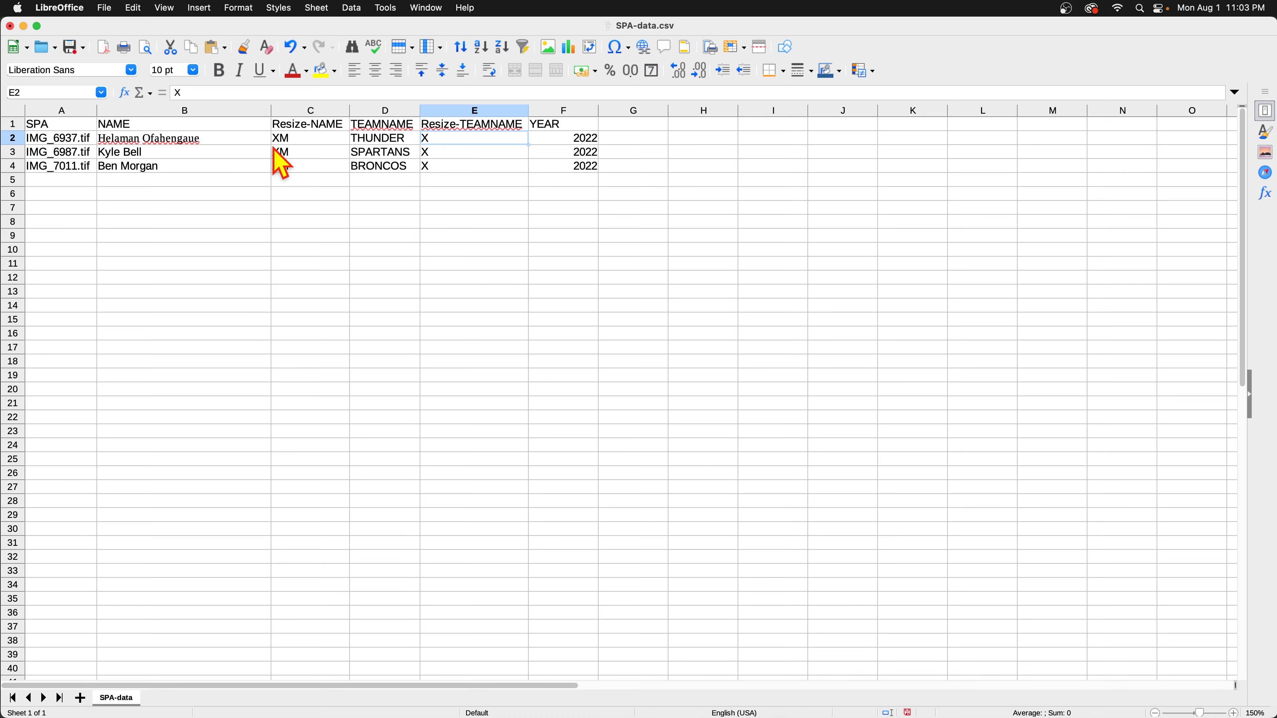
{"action": "left_click", "coordinate": [23, 26]}
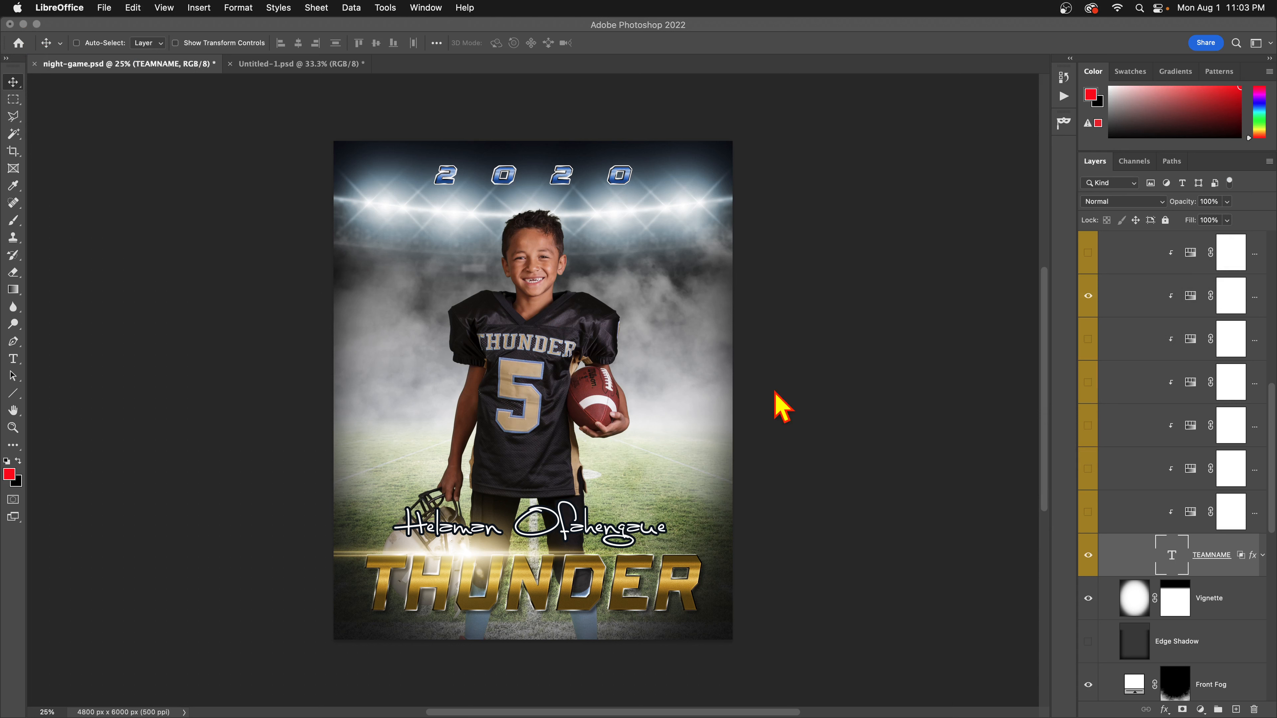
Bring back the poster, widen the layers dock to show full names, and move the automation panel up-left.
{"action": "scroll", "coordinate": [1195, 518], "scroll_direction": "down", "scroll_amount": 1}
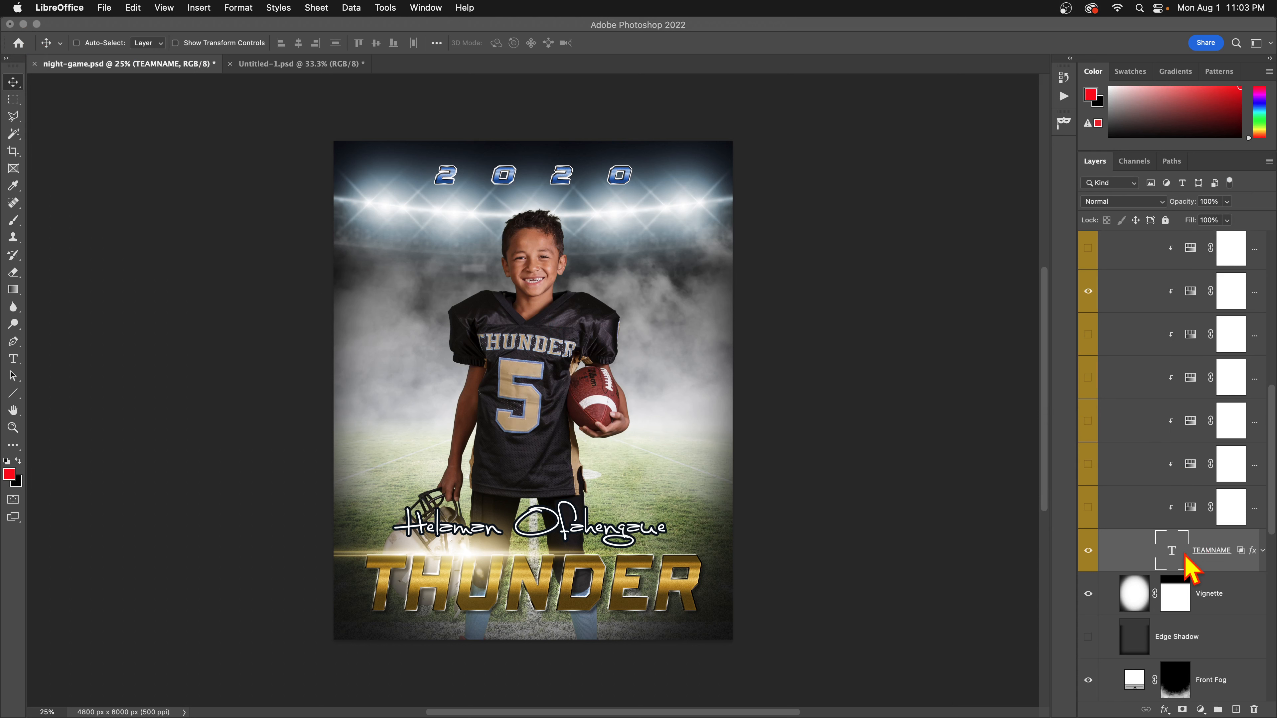
{"action": "scroll", "coordinate": [1194, 533], "scroll_direction": "down", "scroll_amount": 5}
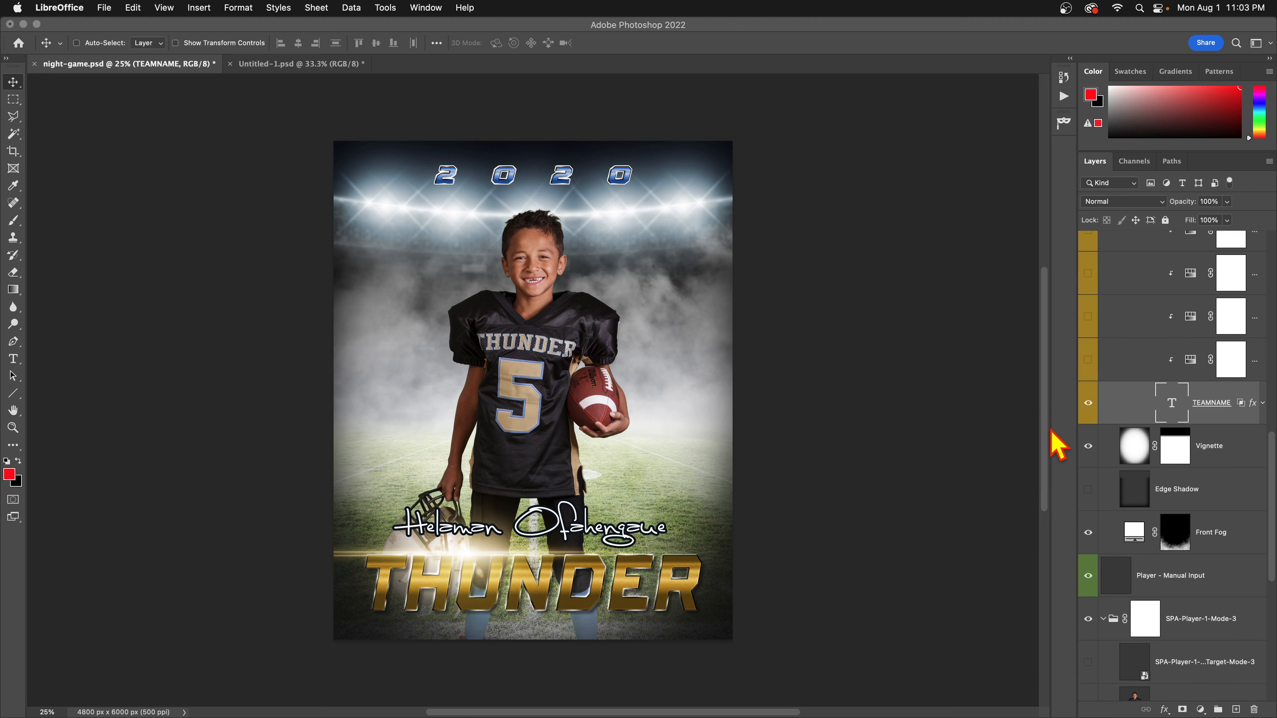
{"action": "left_click", "coordinate": [1078, 435]}
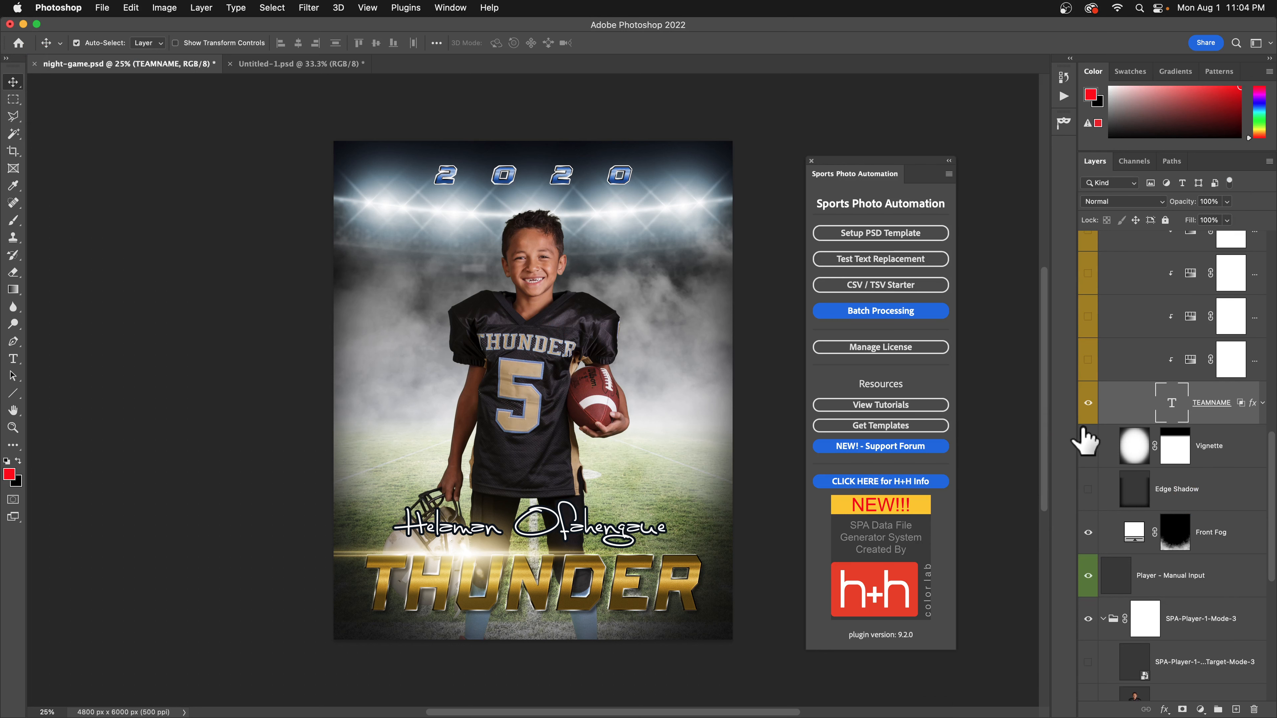
{"action": "left_click_drag", "start_coordinate": [1079, 436], "coordinate": [978, 428]}
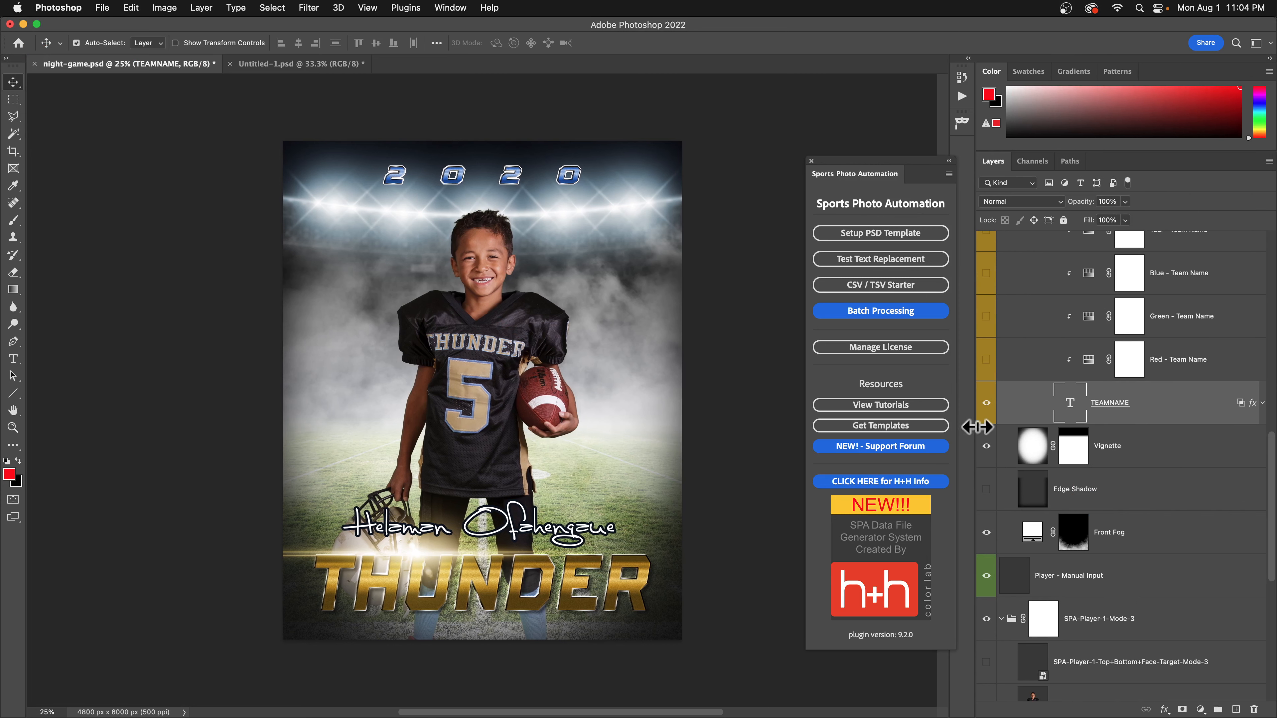
{"action": "left_click_drag", "start_coordinate": [903, 161], "coordinate": [849, 139]}
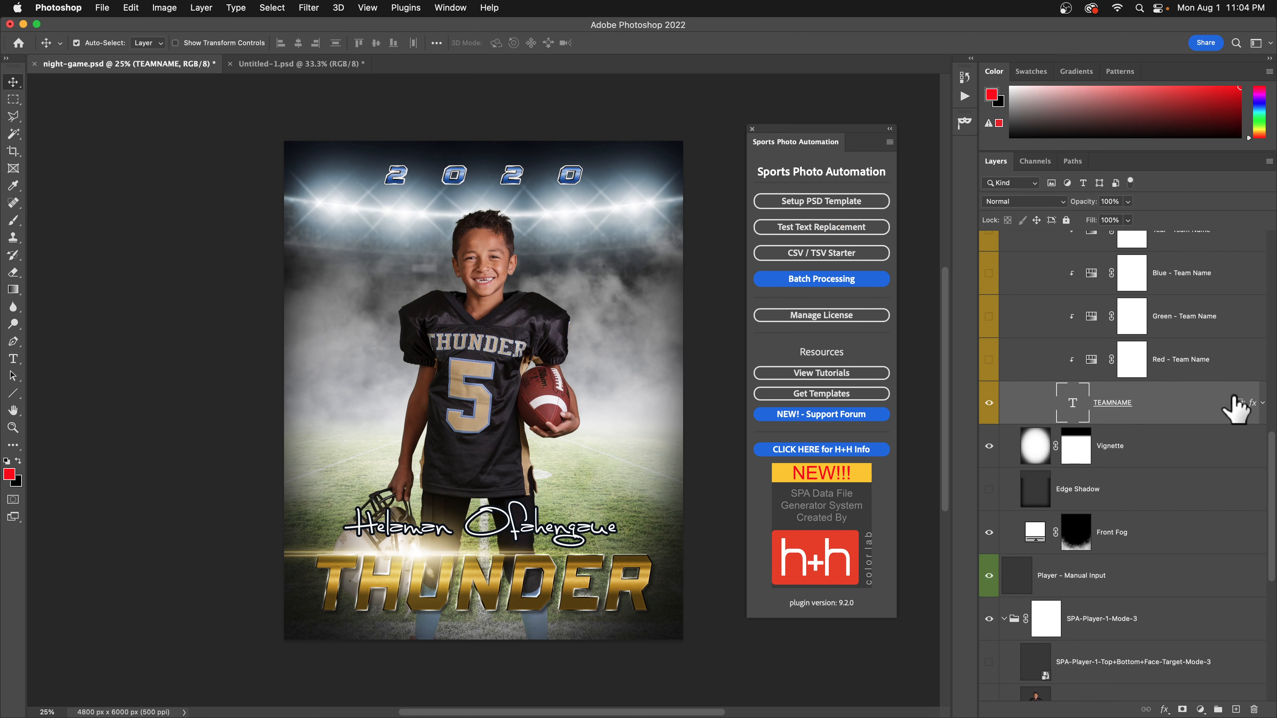
Convert the TEAMNAME layer to paragraph text.
{"action": "right_click", "coordinate": [1213, 402]}
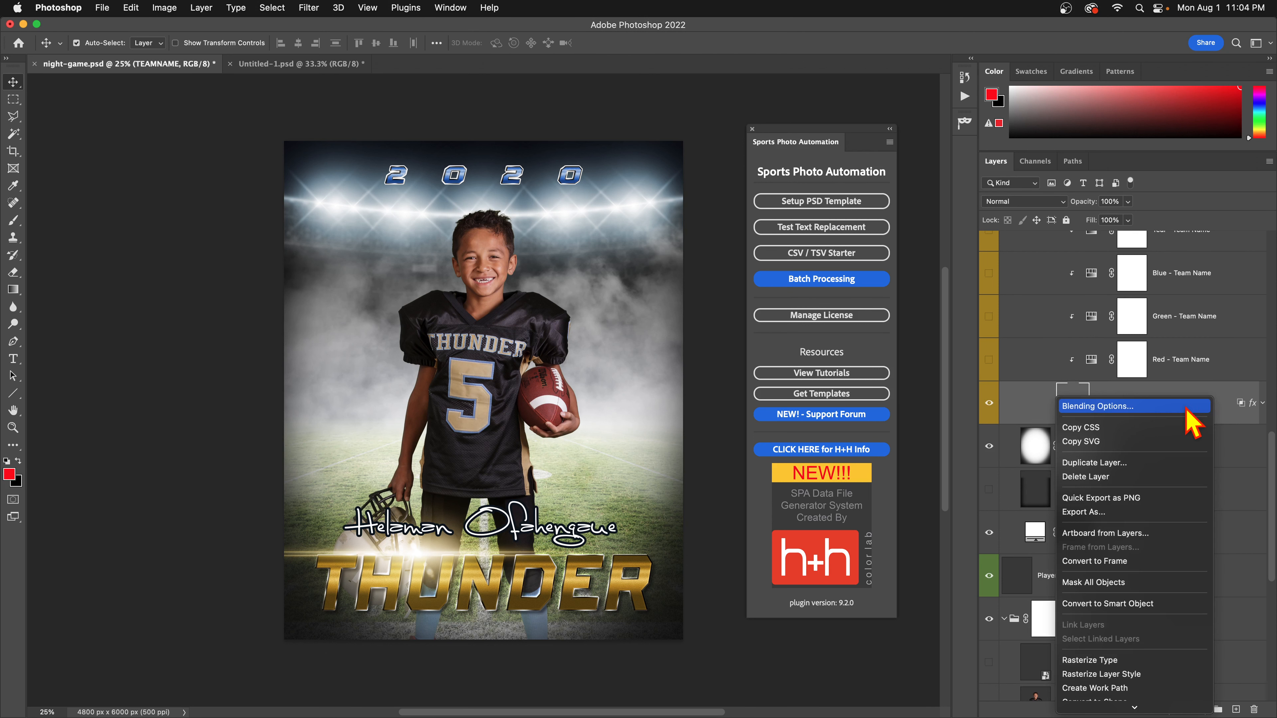
{"action": "scroll", "coordinate": [1136, 604], "scroll_direction": "down", "scroll_amount": 5}
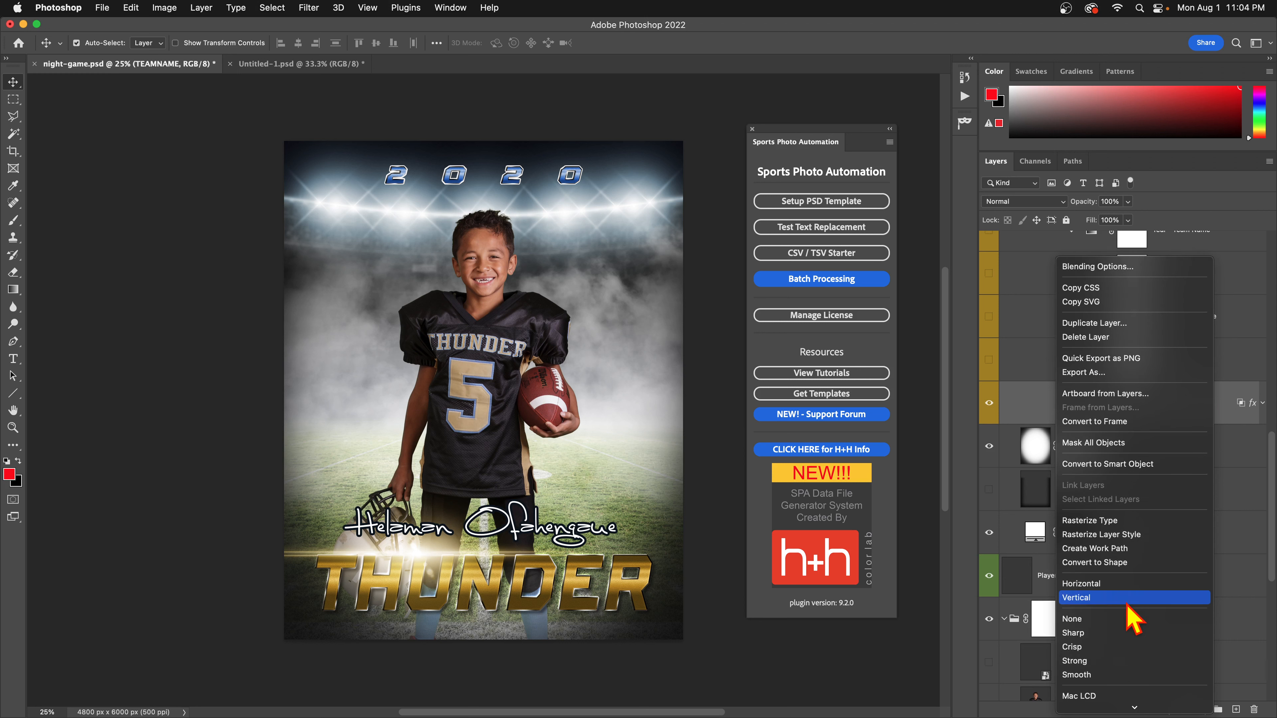
{"action": "scroll", "coordinate": [1142, 629], "scroll_direction": "down", "scroll_amount": 6}
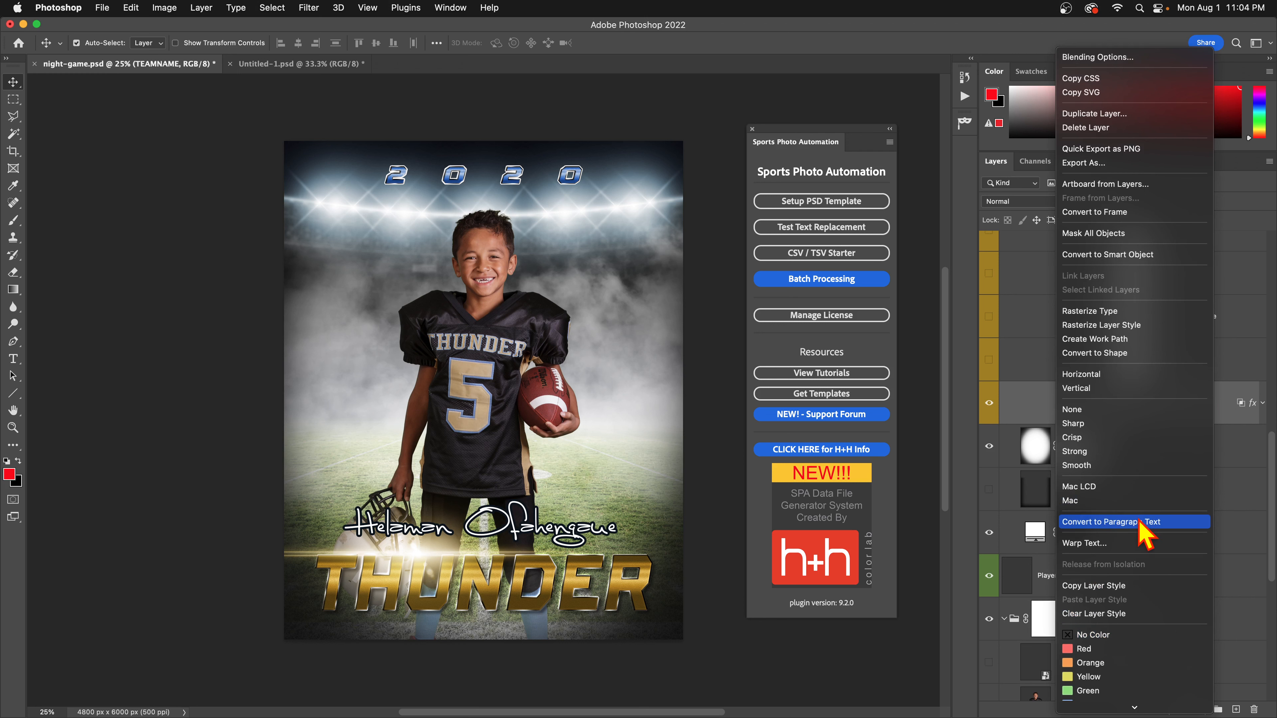
{"action": "left_click", "coordinate": [1108, 523]}
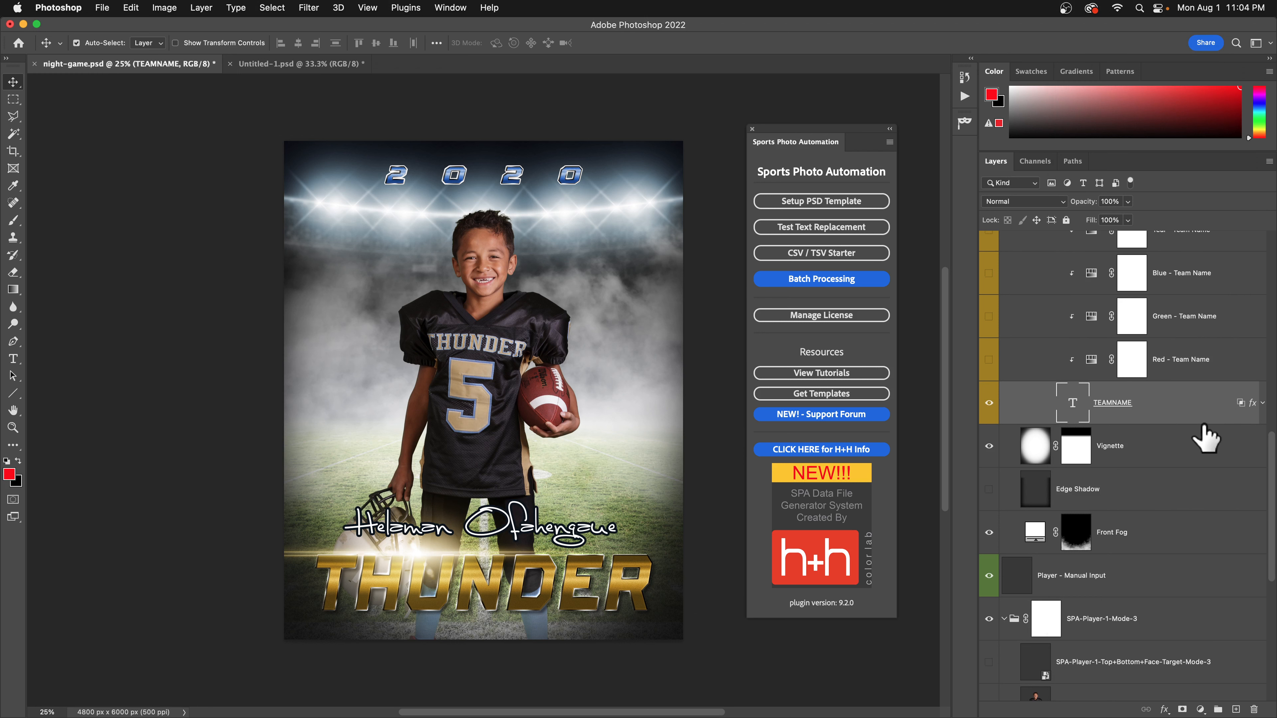
Recheck TEAMNAME's text conversion options several times, closing the menu without changes.
{"action": "right_click", "coordinate": [1212, 404]}
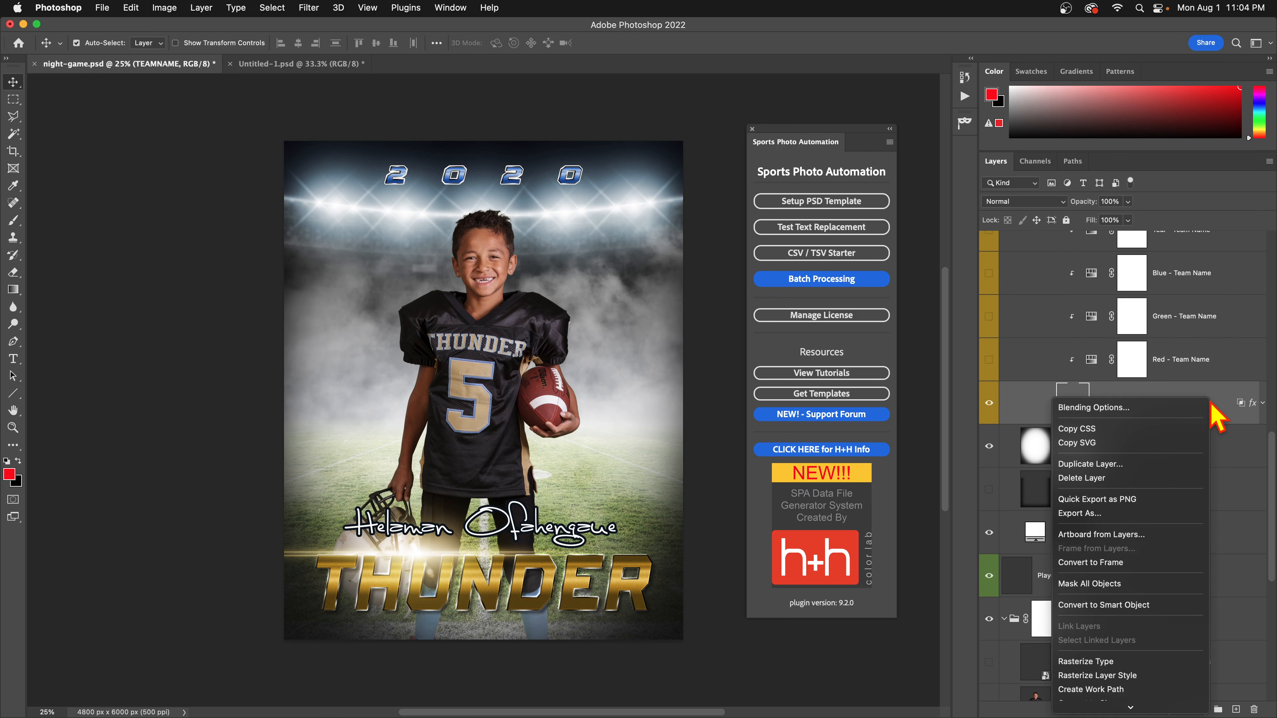
{"action": "left_click", "coordinate": [1208, 389]}
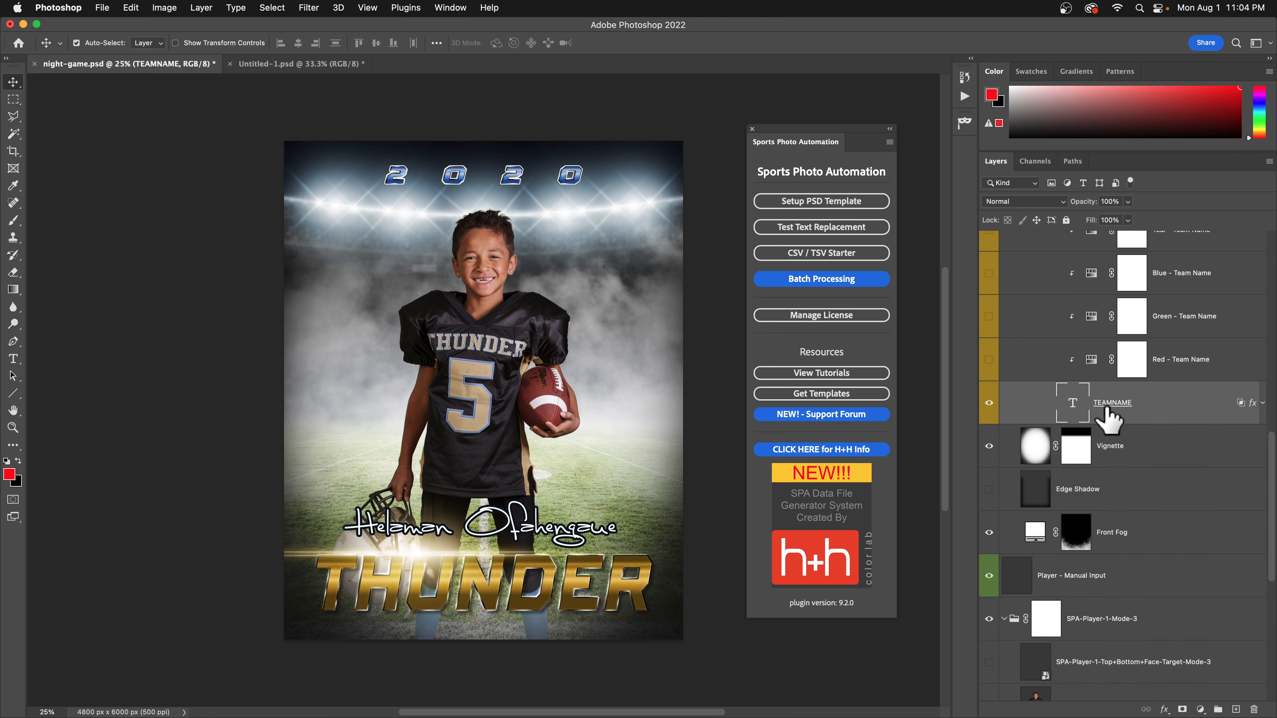
{"action": "right_click", "coordinate": [1108, 418]}
{"action": "scroll", "coordinate": [1211, 563], "scroll_direction": "down", "scroll_amount": 8}
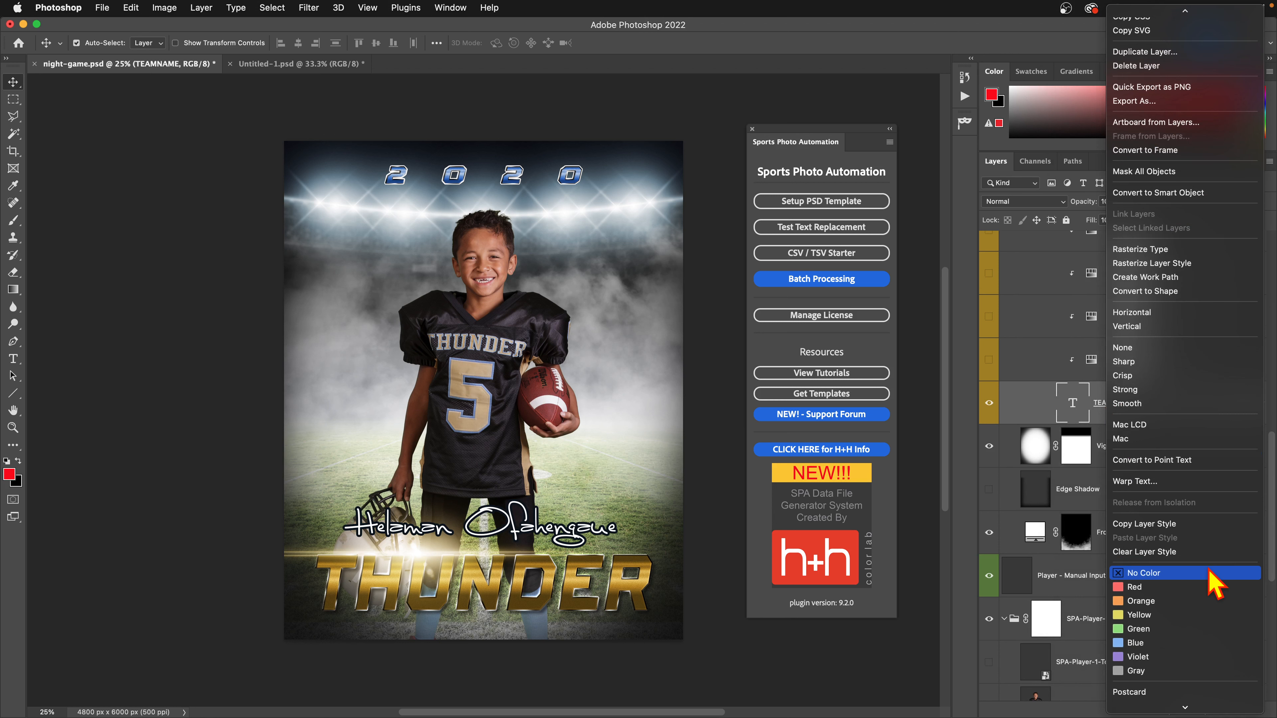
{"action": "scroll", "coordinate": [1206, 578], "scroll_direction": "up", "scroll_amount": 3}
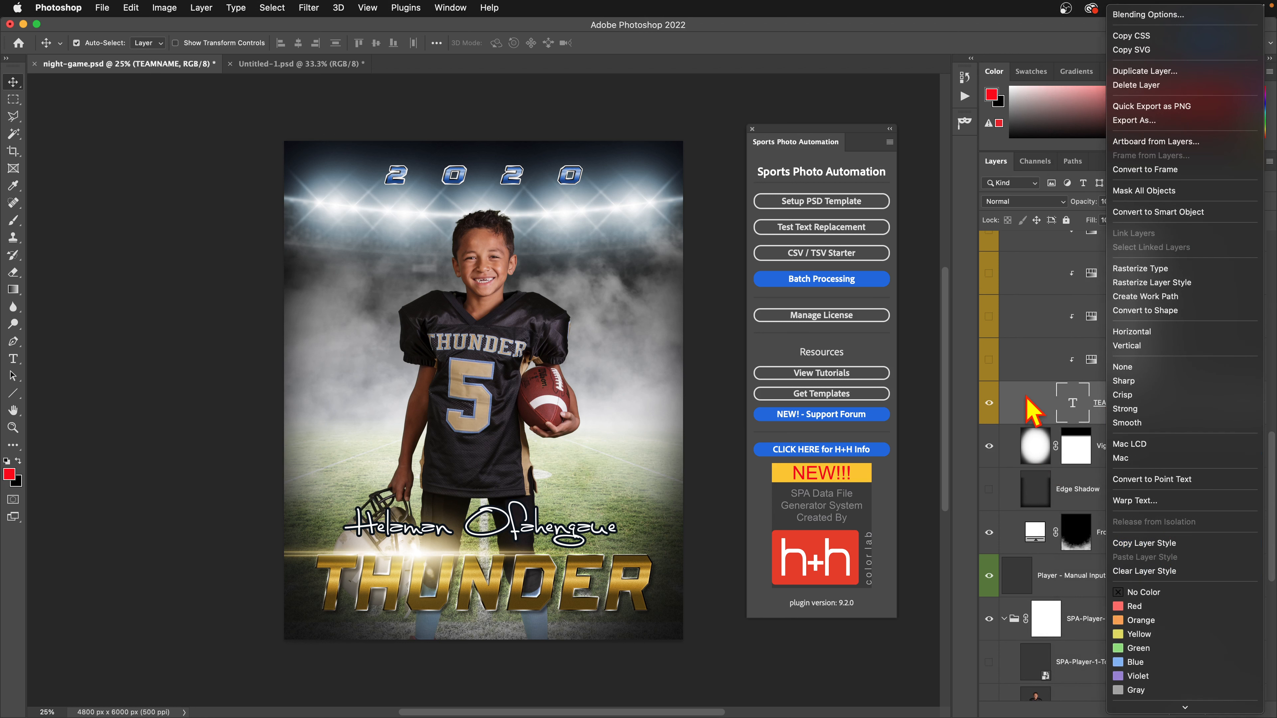
{"action": "left_click", "coordinate": [1036, 408]}
{"action": "right_click", "coordinate": [1241, 411]}
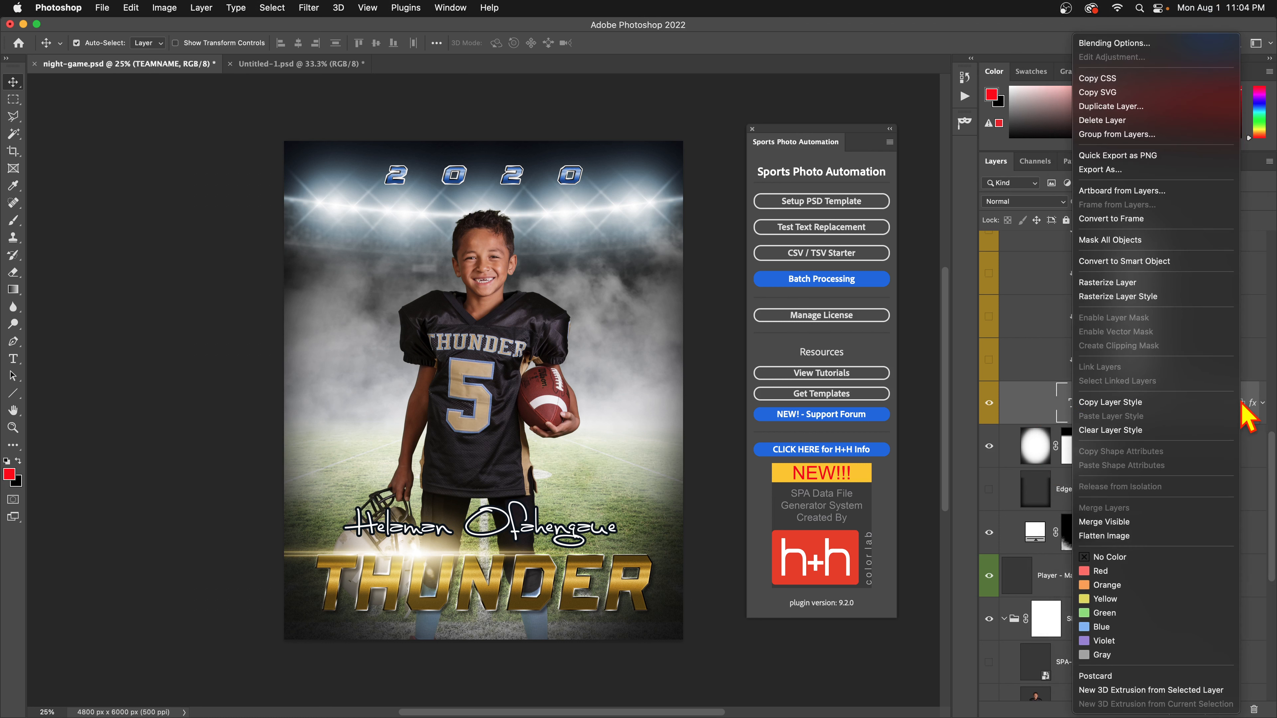
{"action": "left_click", "coordinate": [1010, 405]}
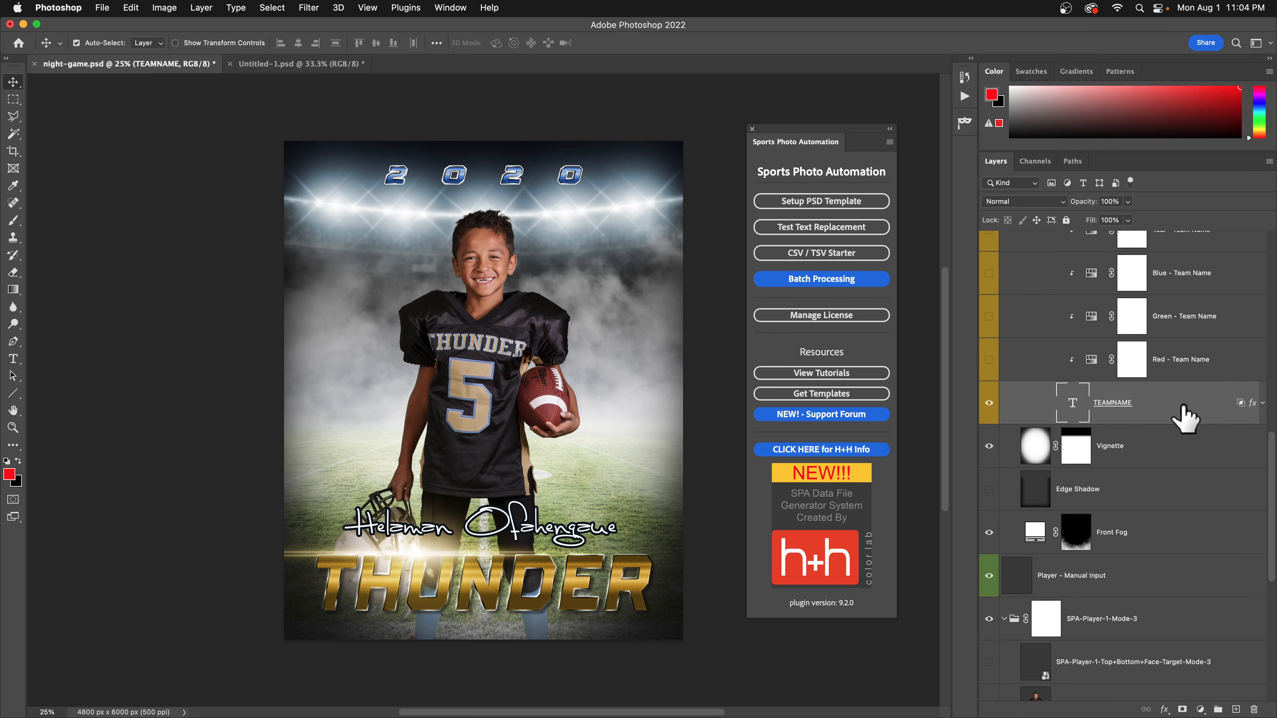
{"action": "right_click", "coordinate": [1184, 417]}
{"action": "scroll", "coordinate": [1083, 598], "scroll_direction": "down", "scroll_amount": 8}
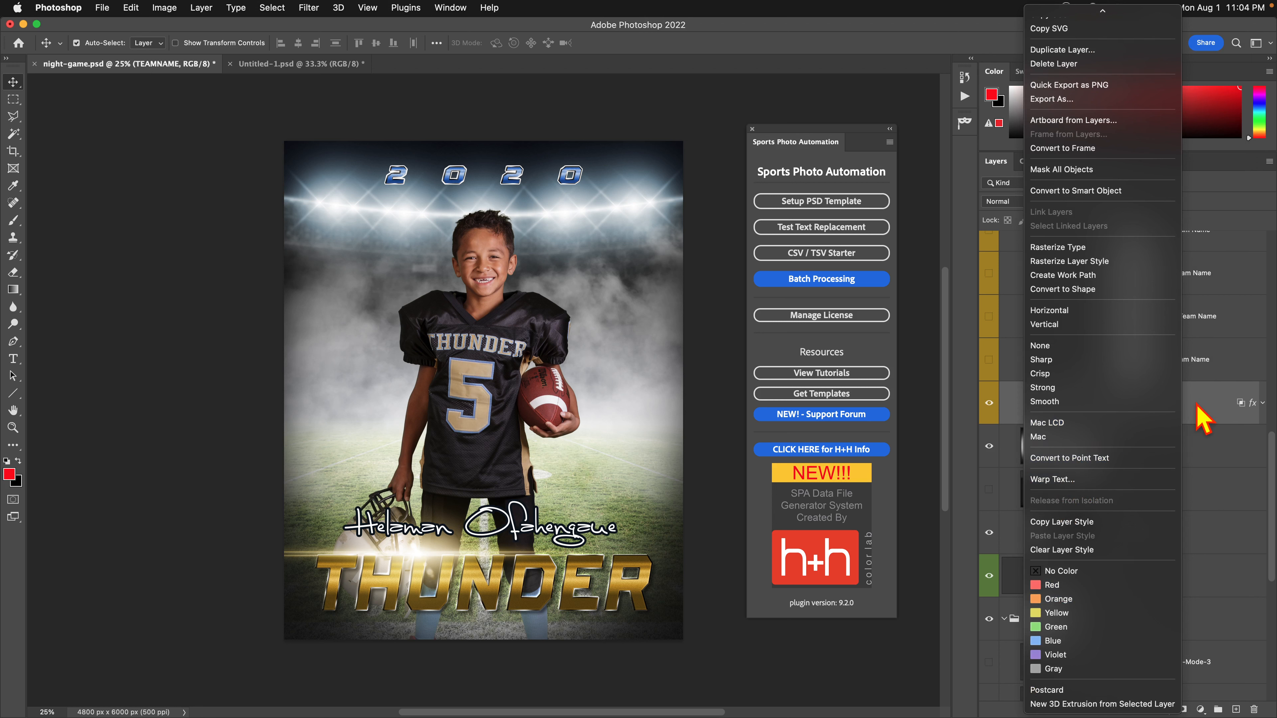
{"action": "left_click", "coordinate": [1199, 418]}
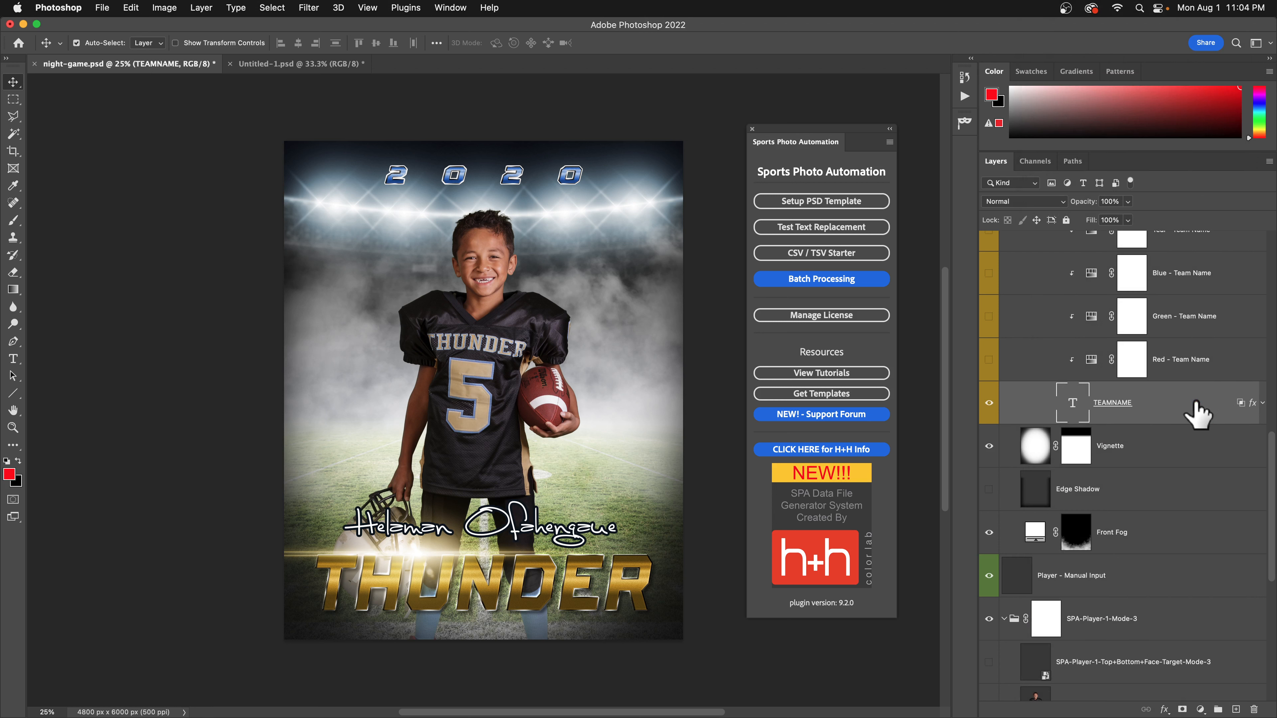
Test-type '-' into THUNDER, then cancel the edit.
{"action": "double_click", "coordinate": [1072, 412]}
{"action": "left_click", "coordinate": [509, 571]}
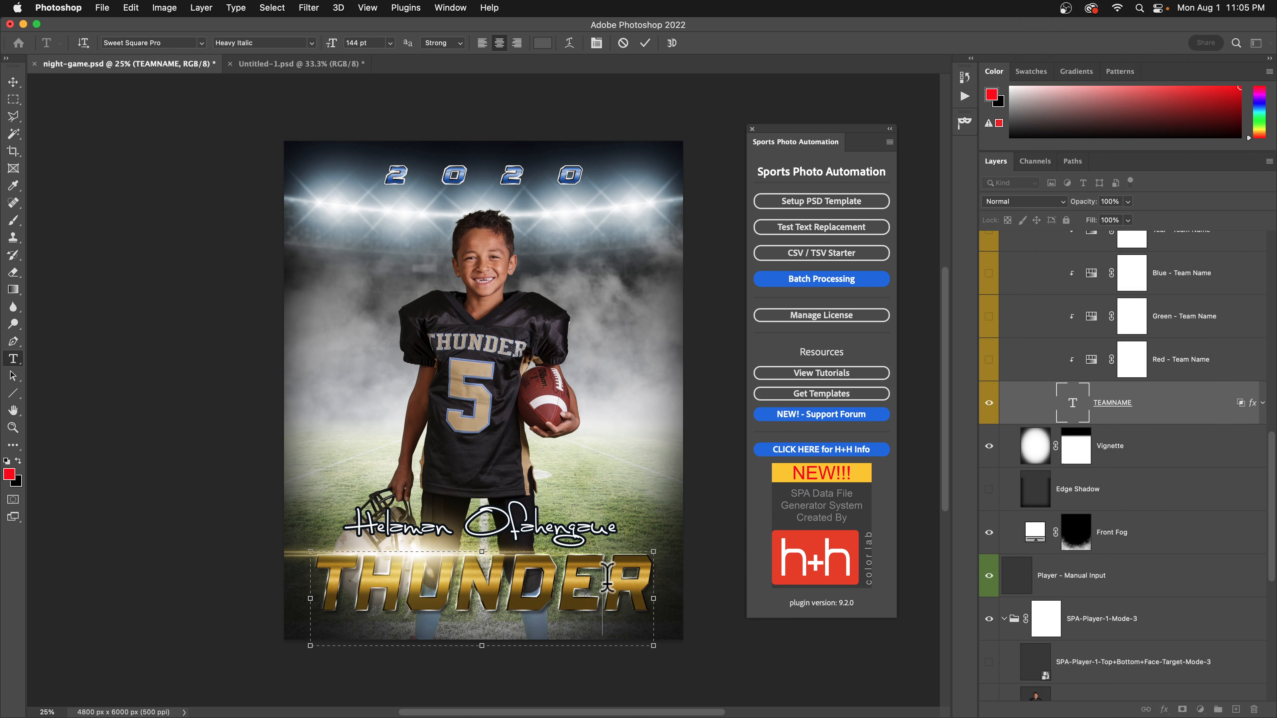
{"action": "type", "text": "-"}
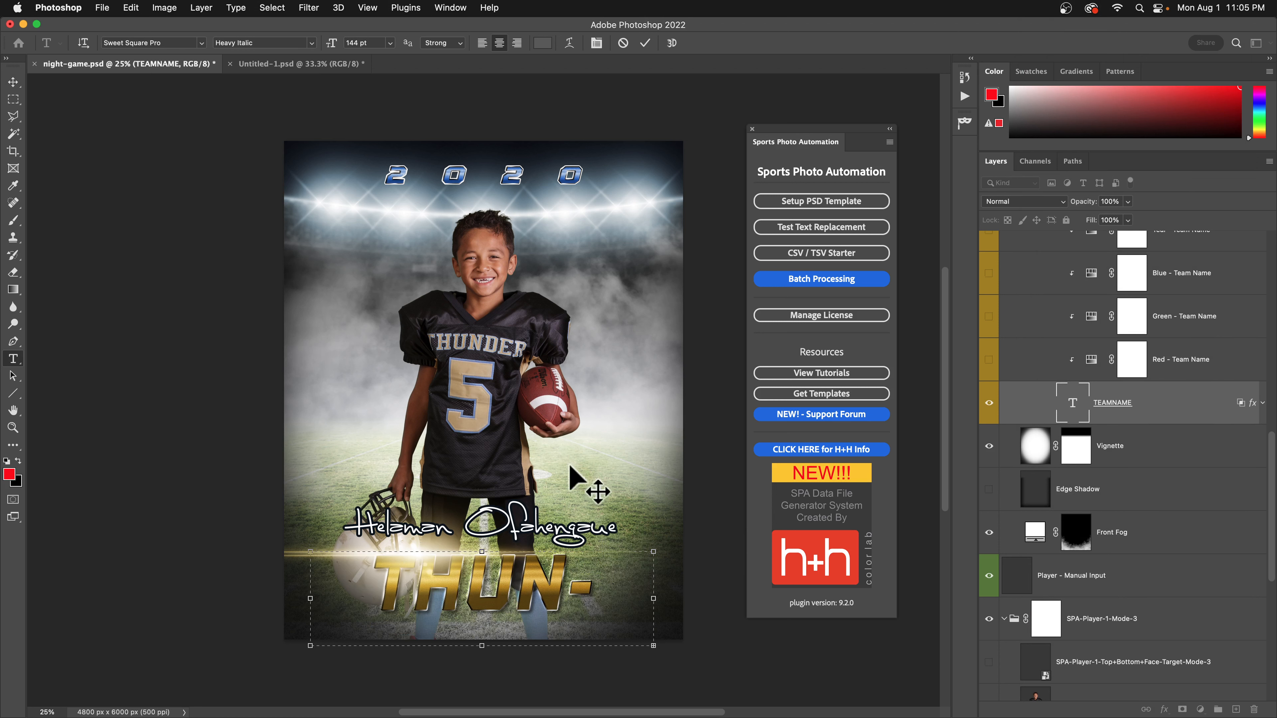
{"action": "left_click", "coordinate": [623, 44]}
Convert TEAMNAME back to point text, test-typing 'SSS' and discarding it to keep THUNDER.
{"action": "right_click", "coordinate": [1157, 412]}
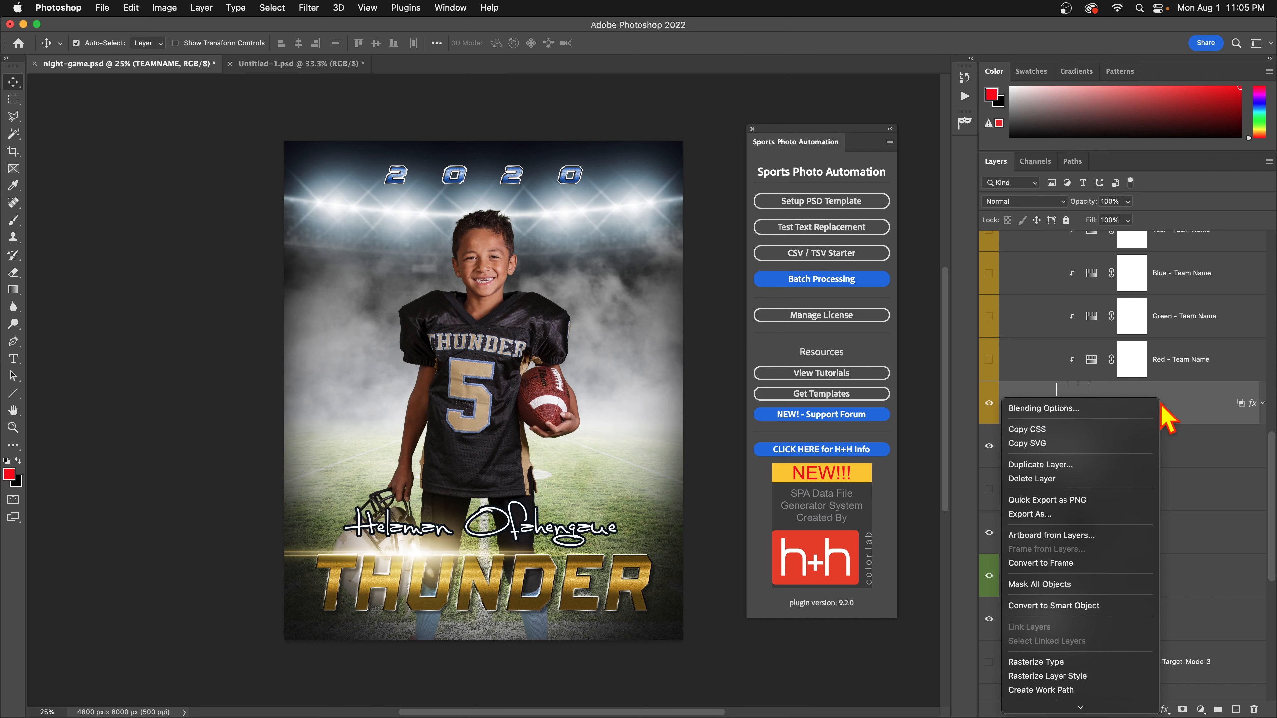
{"action": "scroll", "coordinate": [1086, 662], "scroll_direction": "down", "scroll_amount": 5}
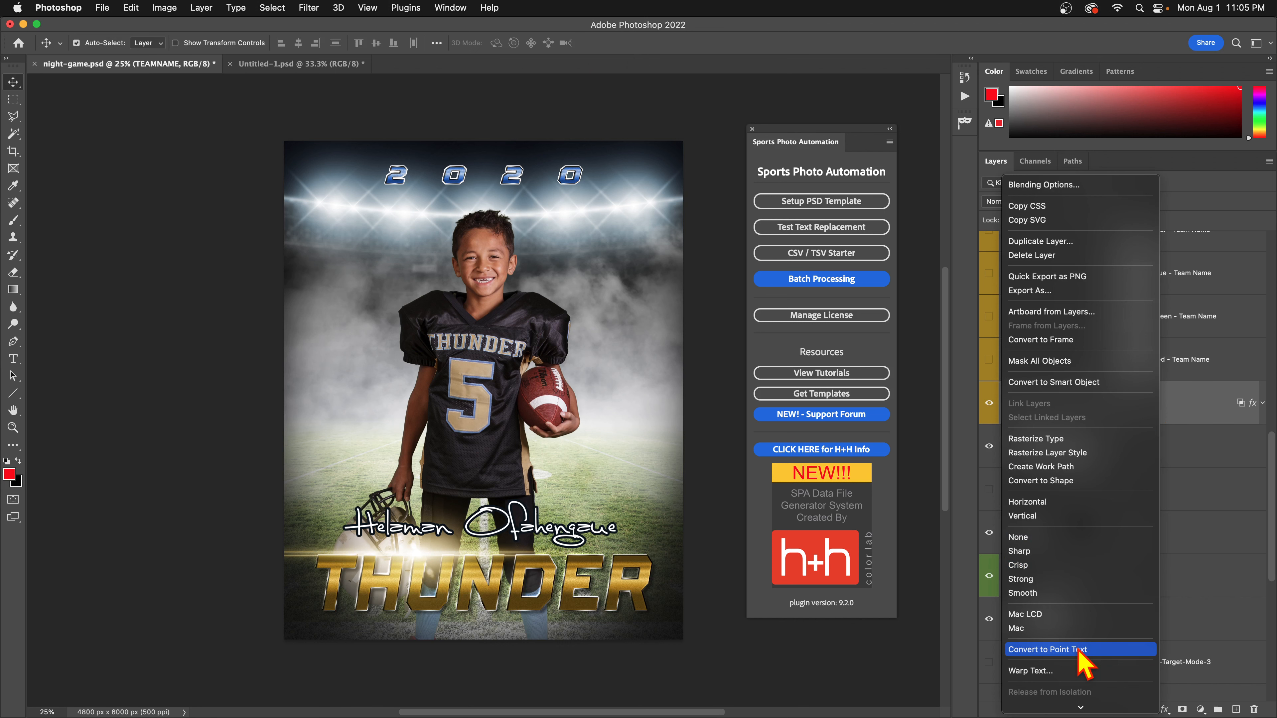
{"action": "left_click", "coordinate": [1076, 650]}
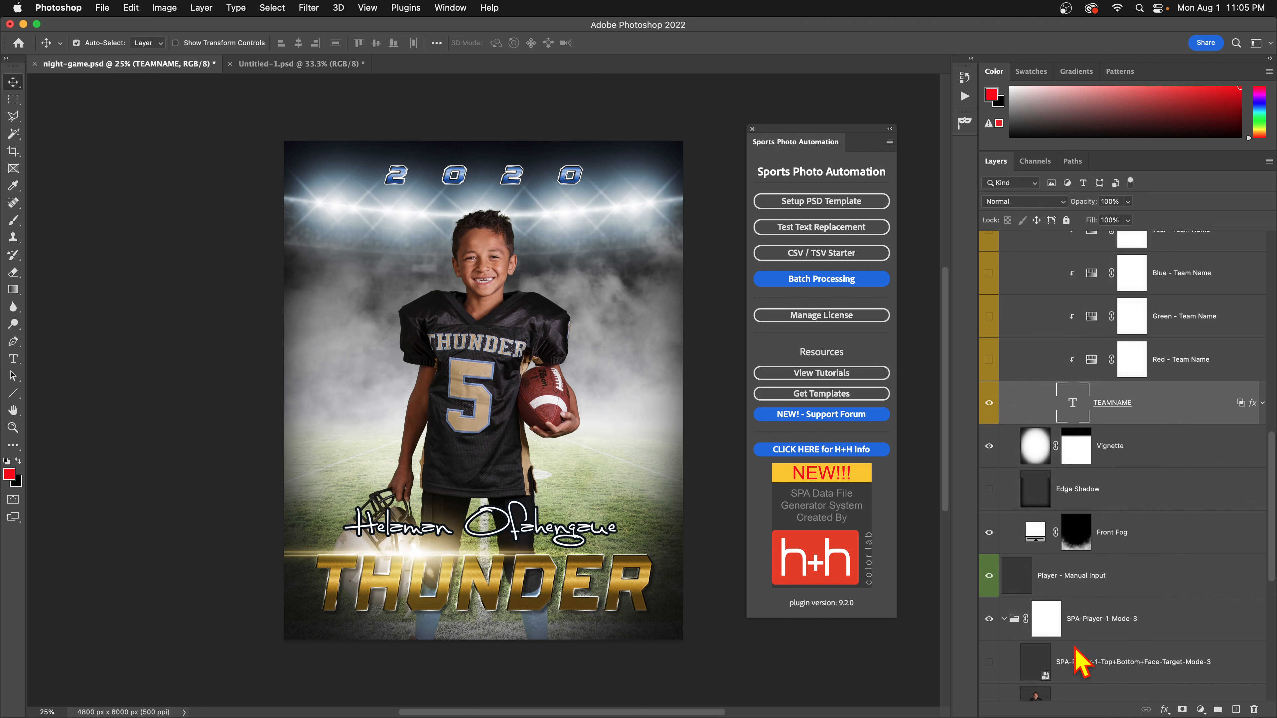
{"action": "double_click", "coordinate": [1071, 410]}
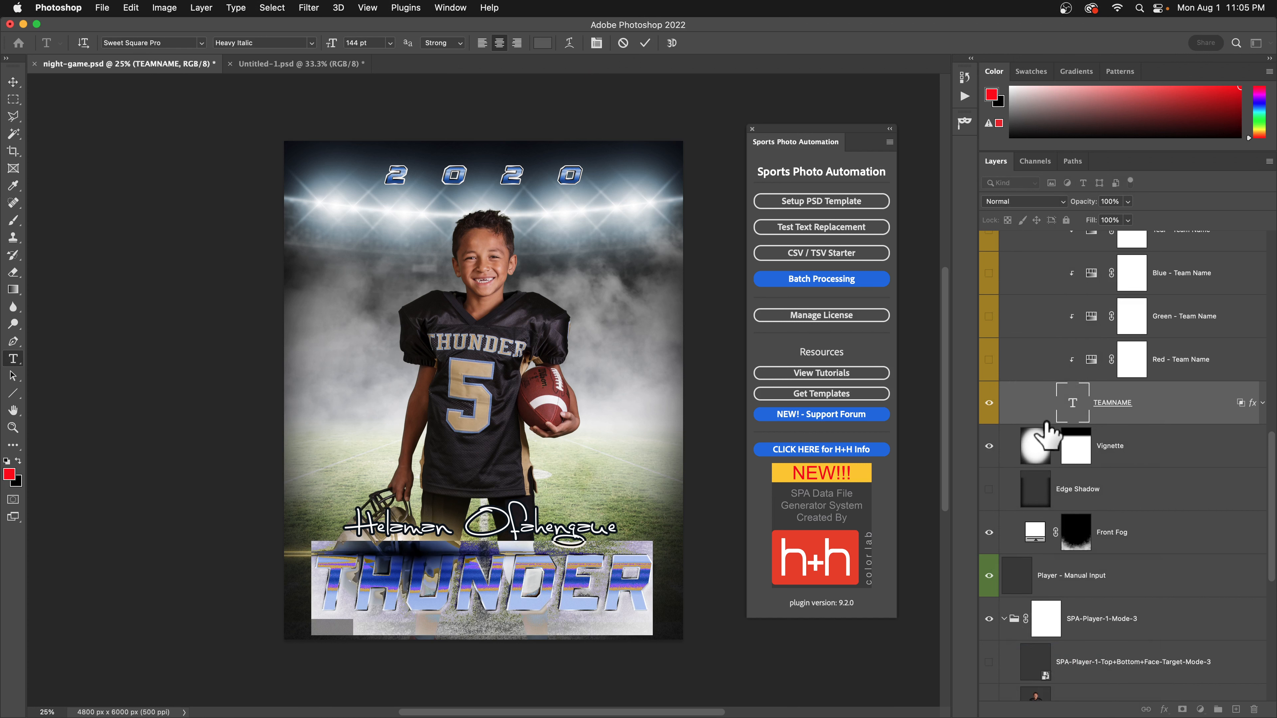
{"action": "left_click", "coordinate": [510, 596]}
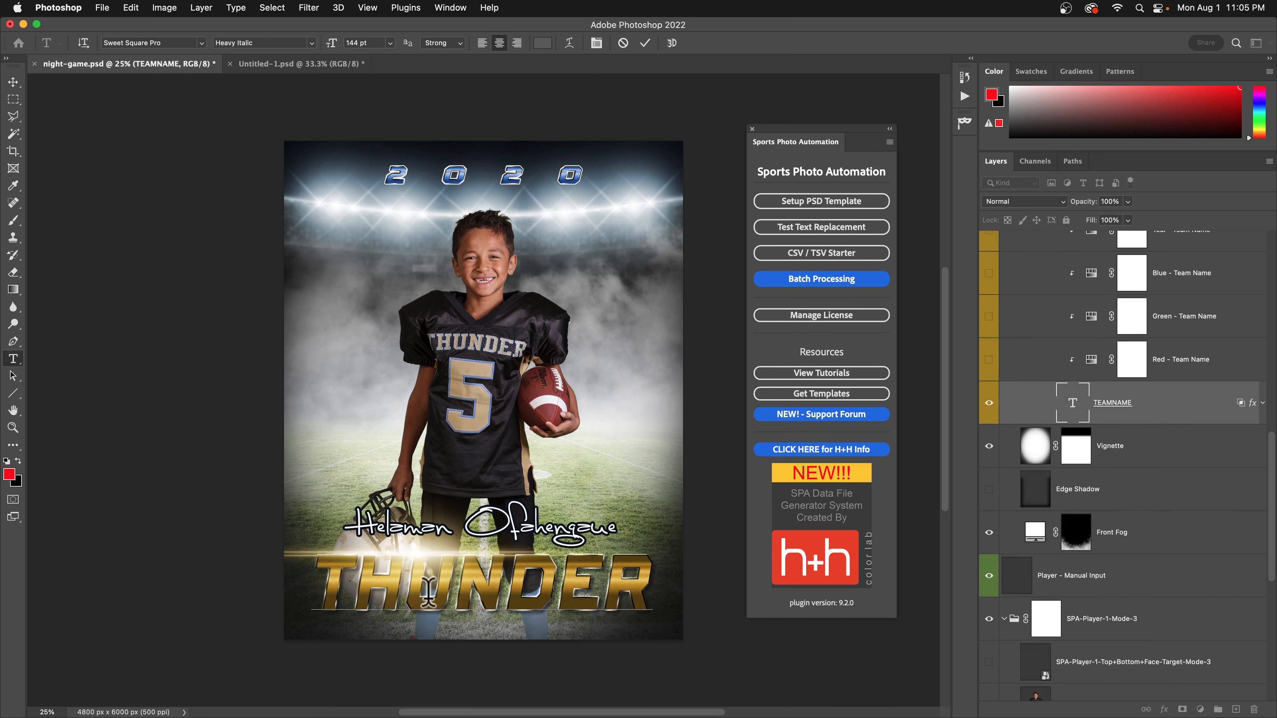
{"action": "type", "text": "S"}
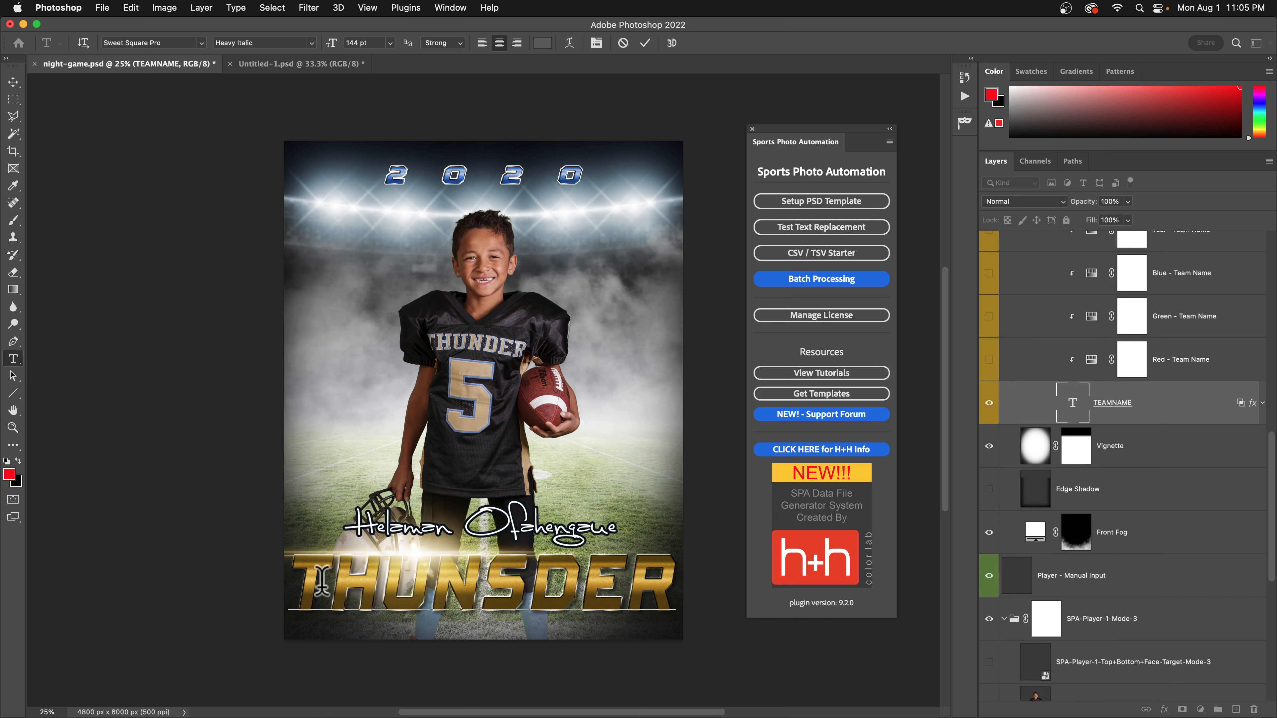
{"action": "type", "text": "SS"}
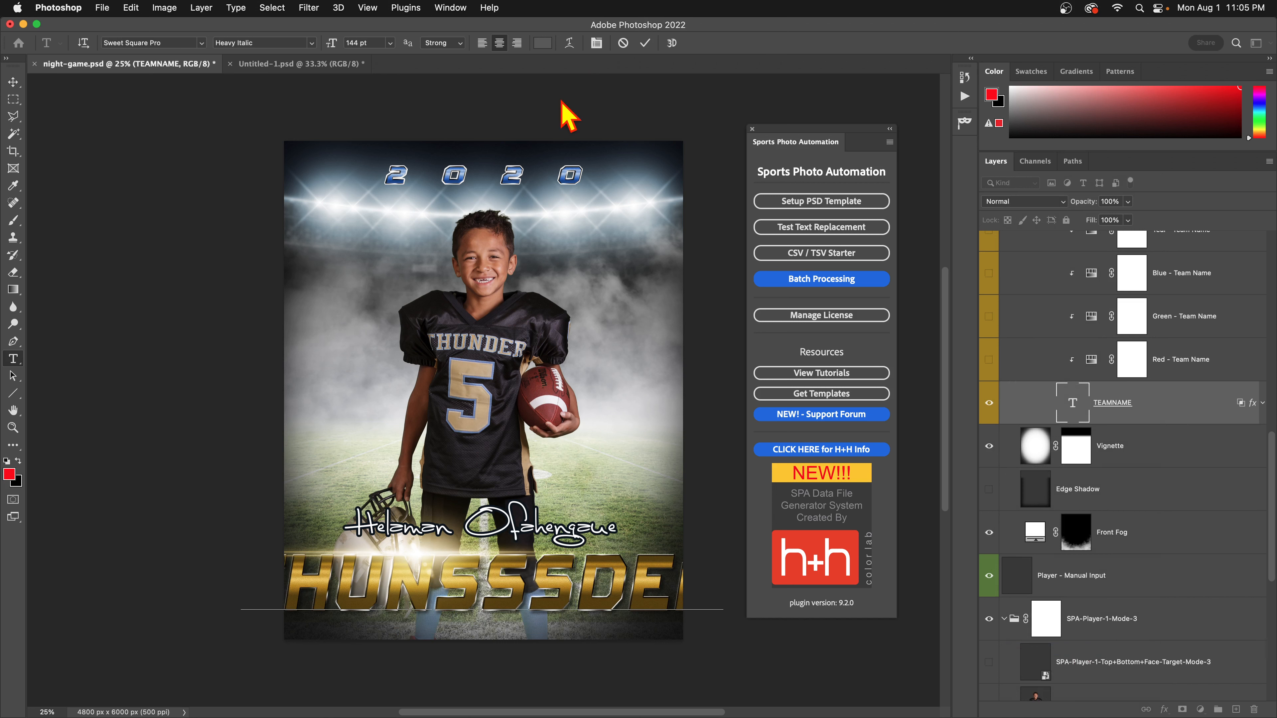
{"action": "left_click", "coordinate": [623, 42]}
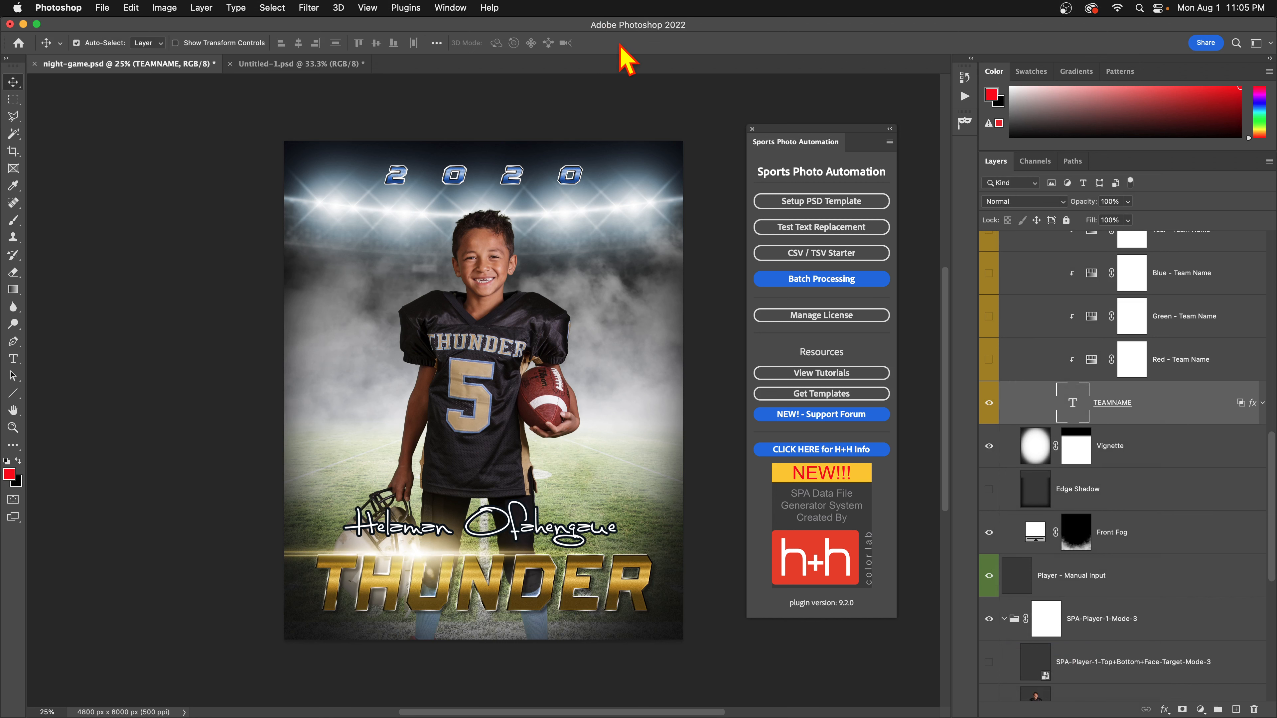
Run Setup PSD Template's Convert SPA Text To Point on NAME, TEAMNAME and YEAR, and confirm the alert.
{"action": "key", "text": "v"}
{"action": "left_click", "coordinate": [837, 213]}
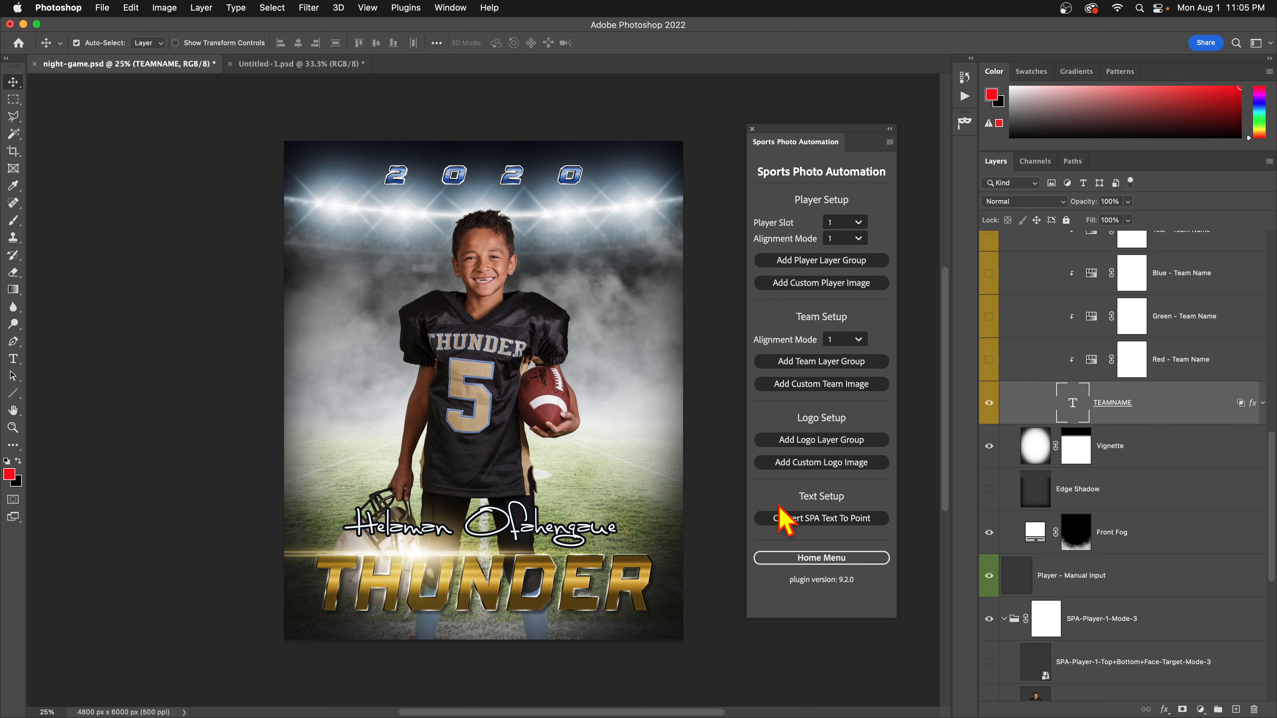
{"action": "left_click", "coordinate": [827, 523]}
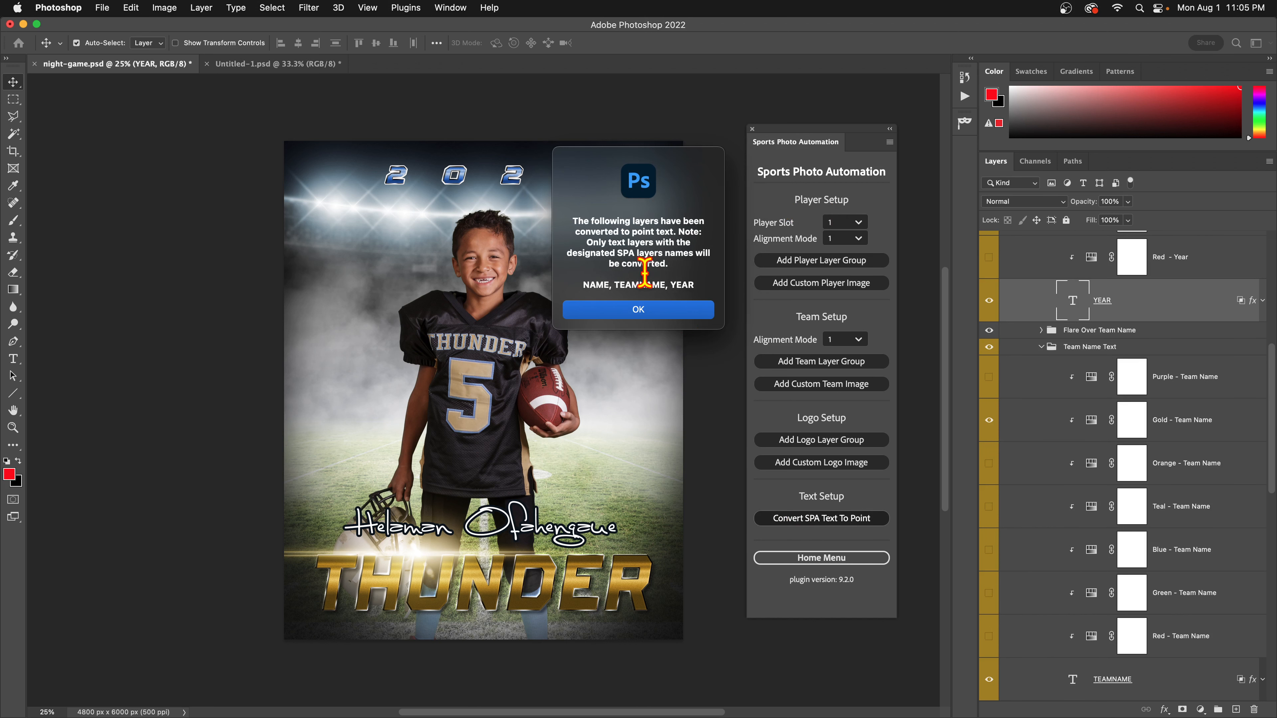
{"action": "left_click_drag", "start_coordinate": [581, 284], "coordinate": [694, 288]}
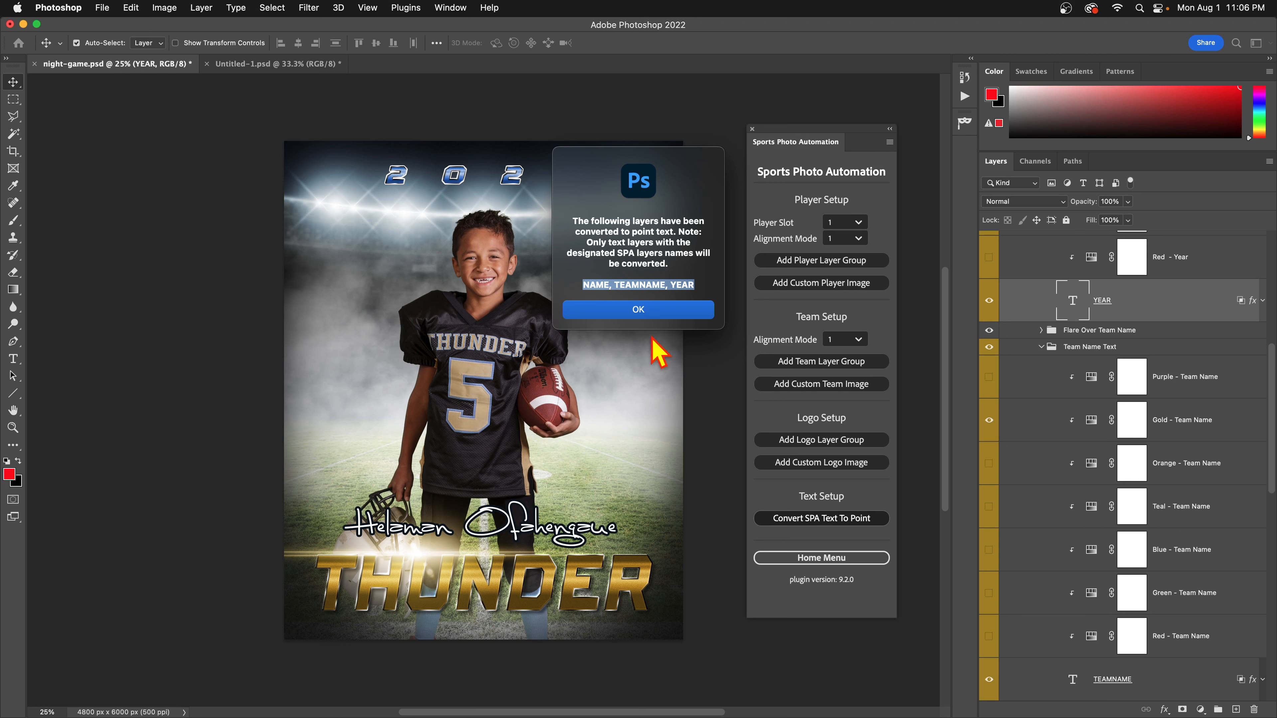
{"action": "left_click", "coordinate": [669, 308]}
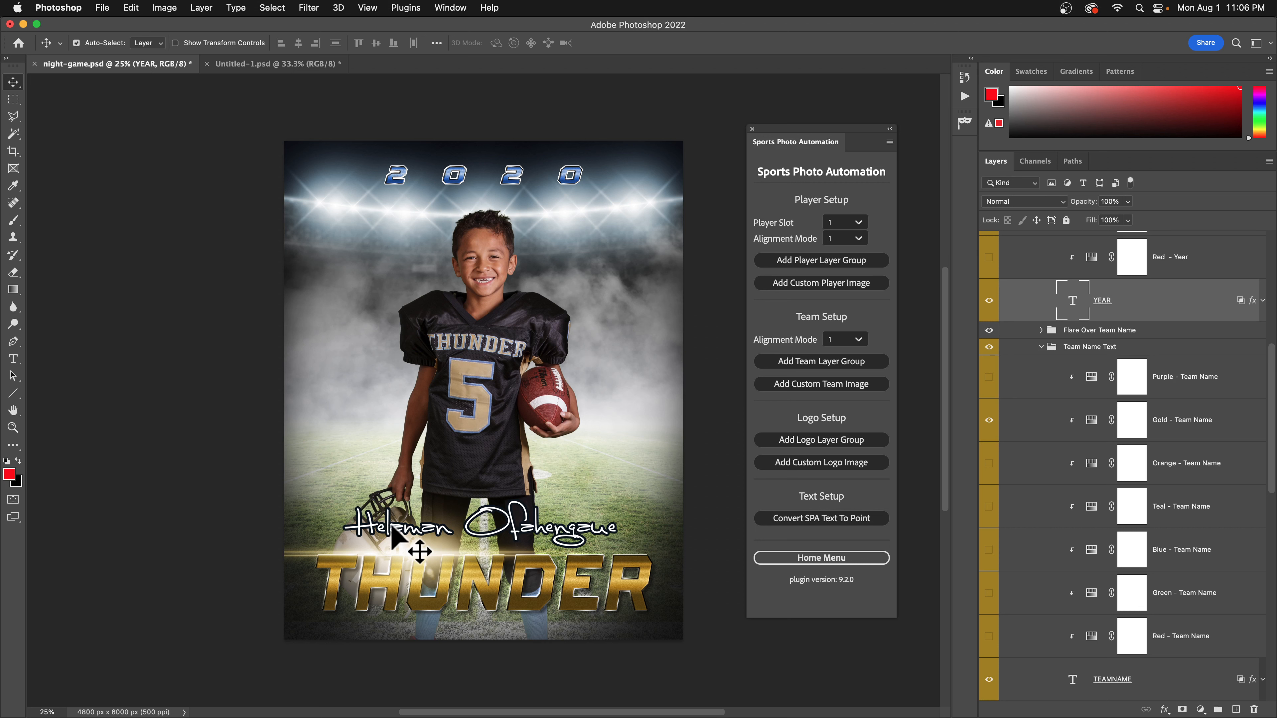
{"action": "scroll", "coordinate": [1182, 578], "scroll_direction": "up", "scroll_amount": 3}
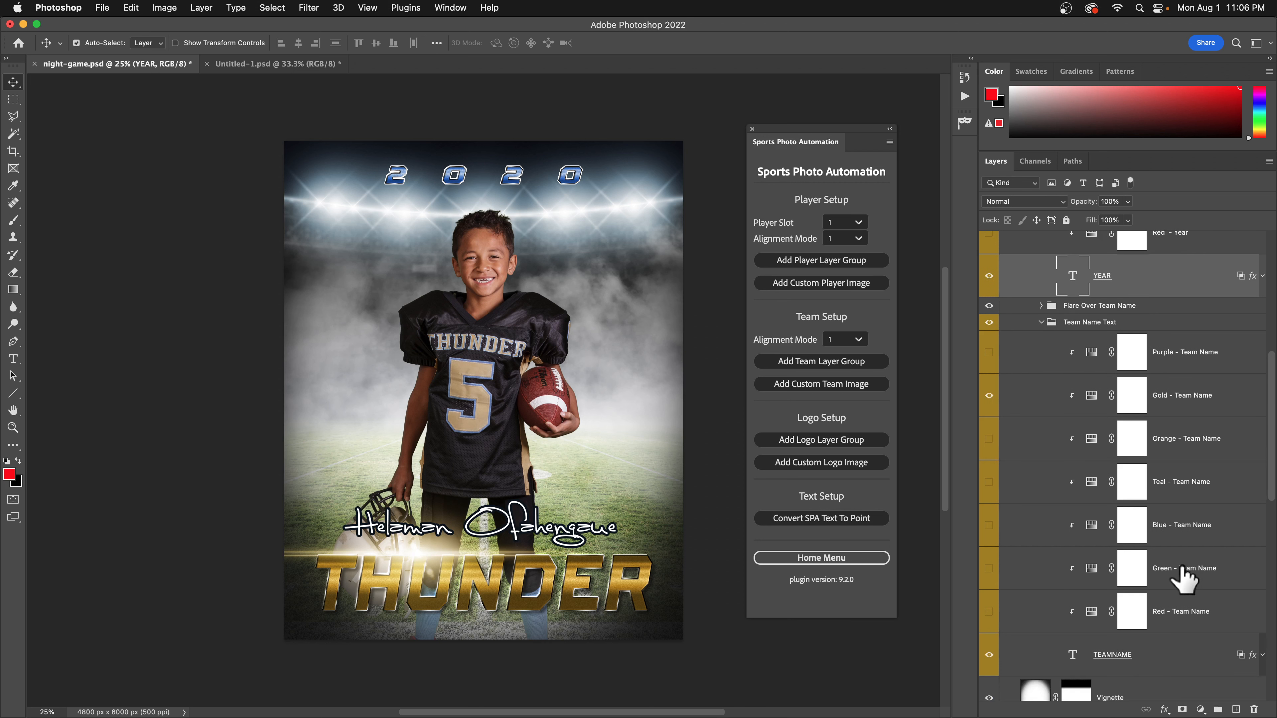
{"action": "scroll", "coordinate": [1183, 579], "scroll_direction": "up", "scroll_amount": 8}
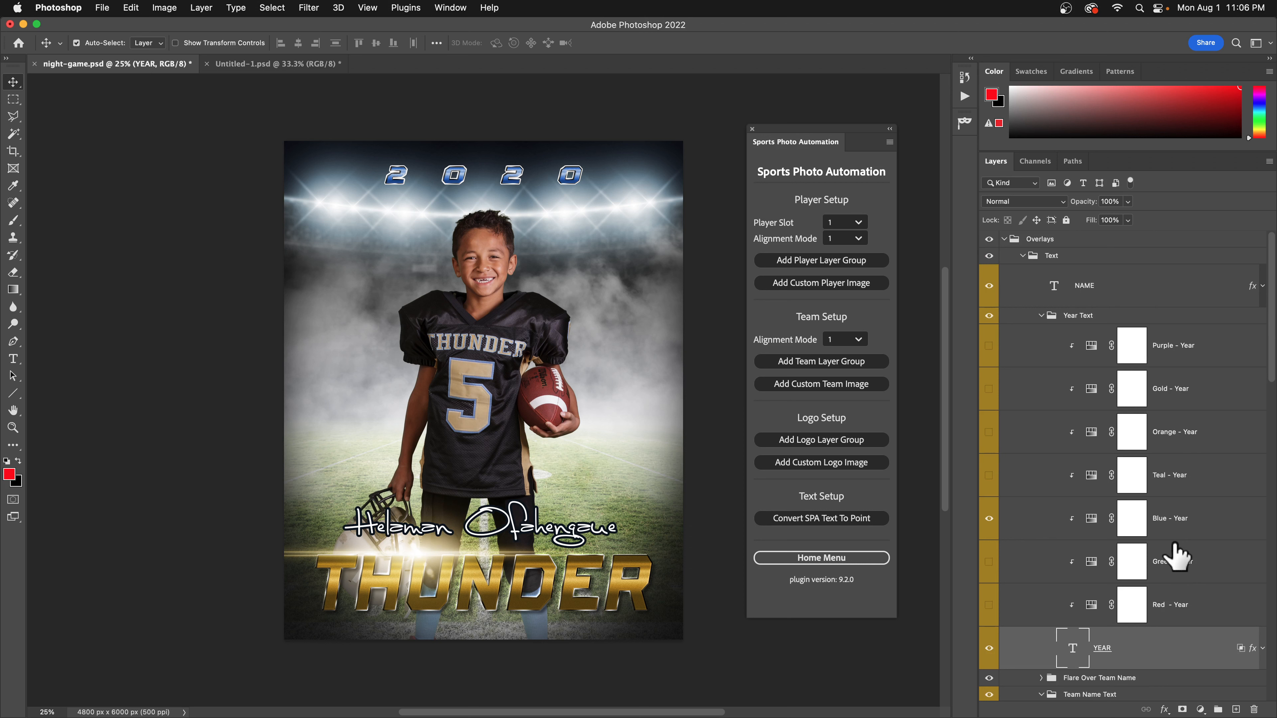
{"action": "left_click", "coordinate": [1059, 288]}
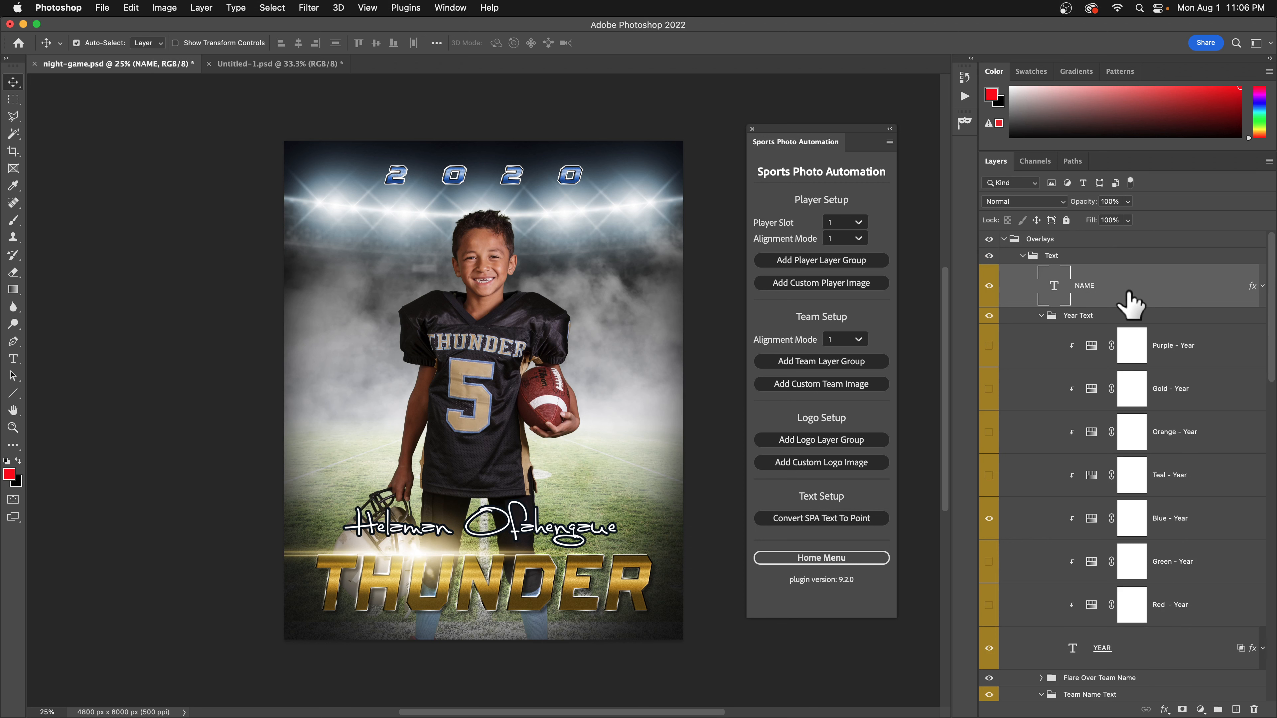
{"action": "double_click", "coordinate": [1055, 286]}
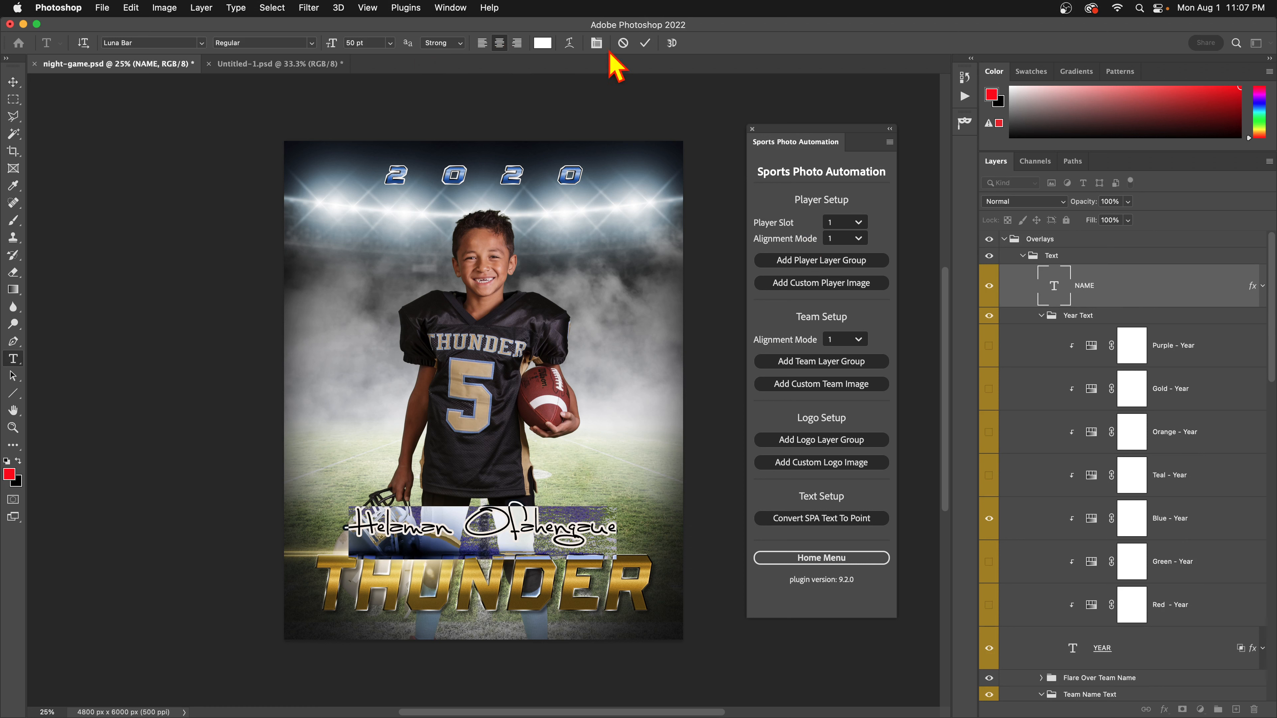
{"action": "left_click", "coordinate": [487, 516]}
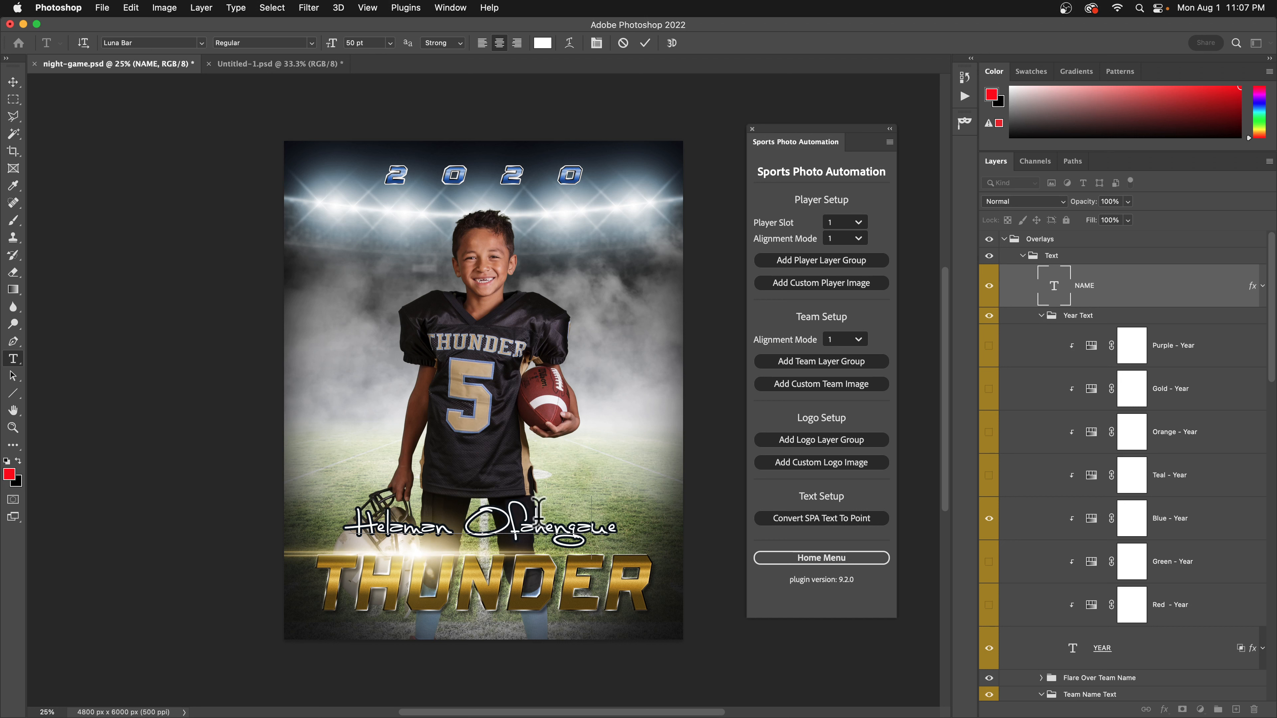
{"action": "key", "text": "Delete"}
{"action": "key", "text": "Delete"}
{"action": "key", "text": "Delete"}
{"action": "key", "text": "Delete"}
{"action": "key", "text": "Delete"}
{"action": "key", "text": "Delete"}
{"action": "key", "text": "Delete"}
{"action": "key", "text": "Delete"}
{"action": "key", "text": "Delete"}
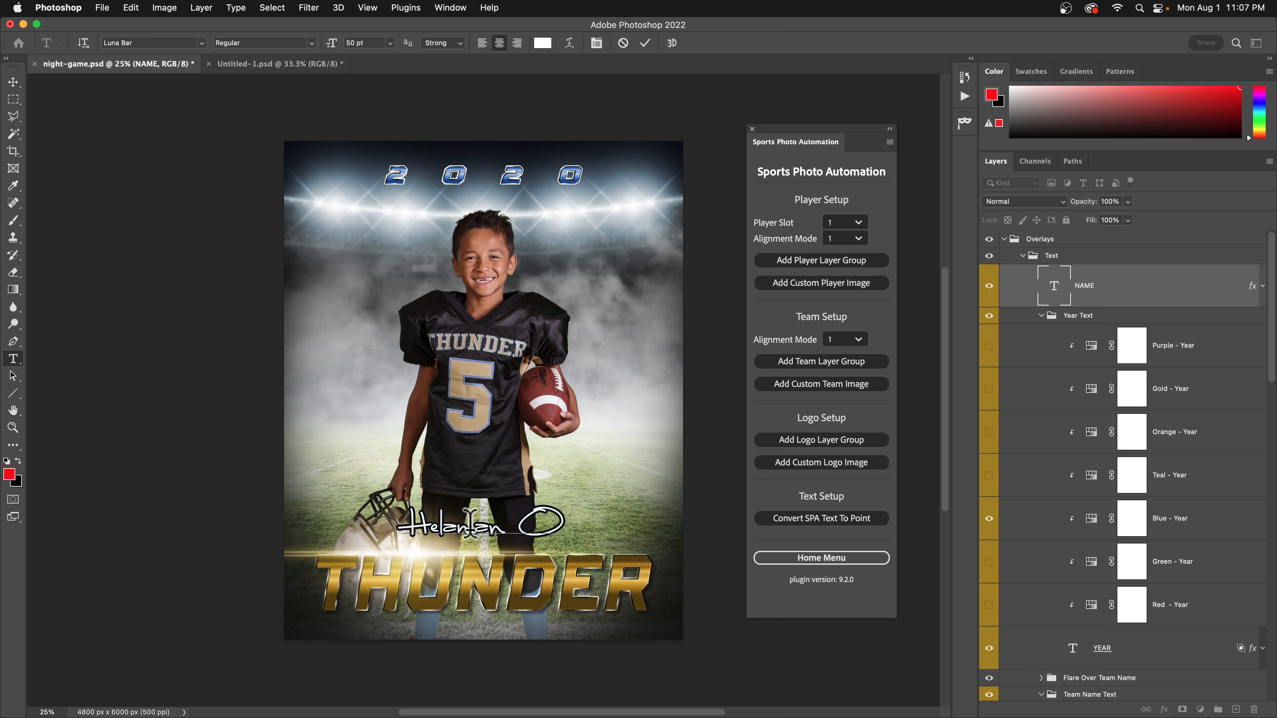
{"action": "type", "text": "SSS"}
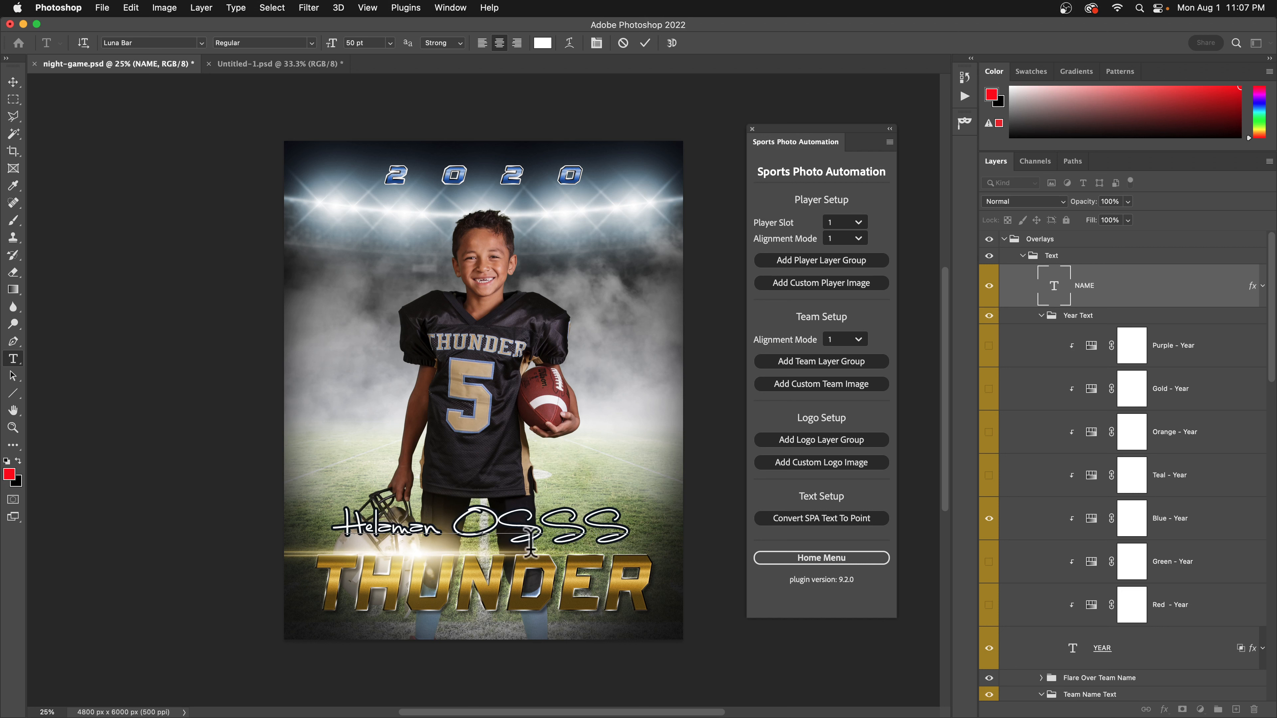
{"action": "left_click", "coordinate": [623, 43]}
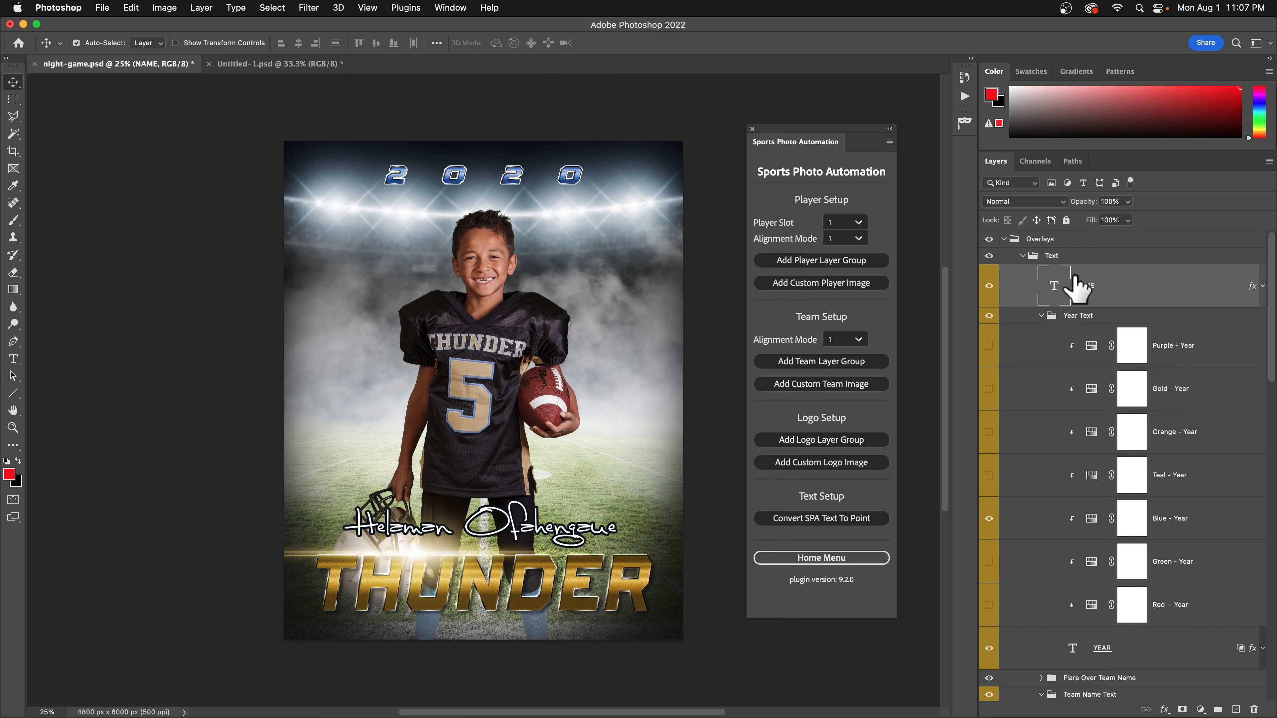
{"action": "double_click", "coordinate": [1047, 288]}
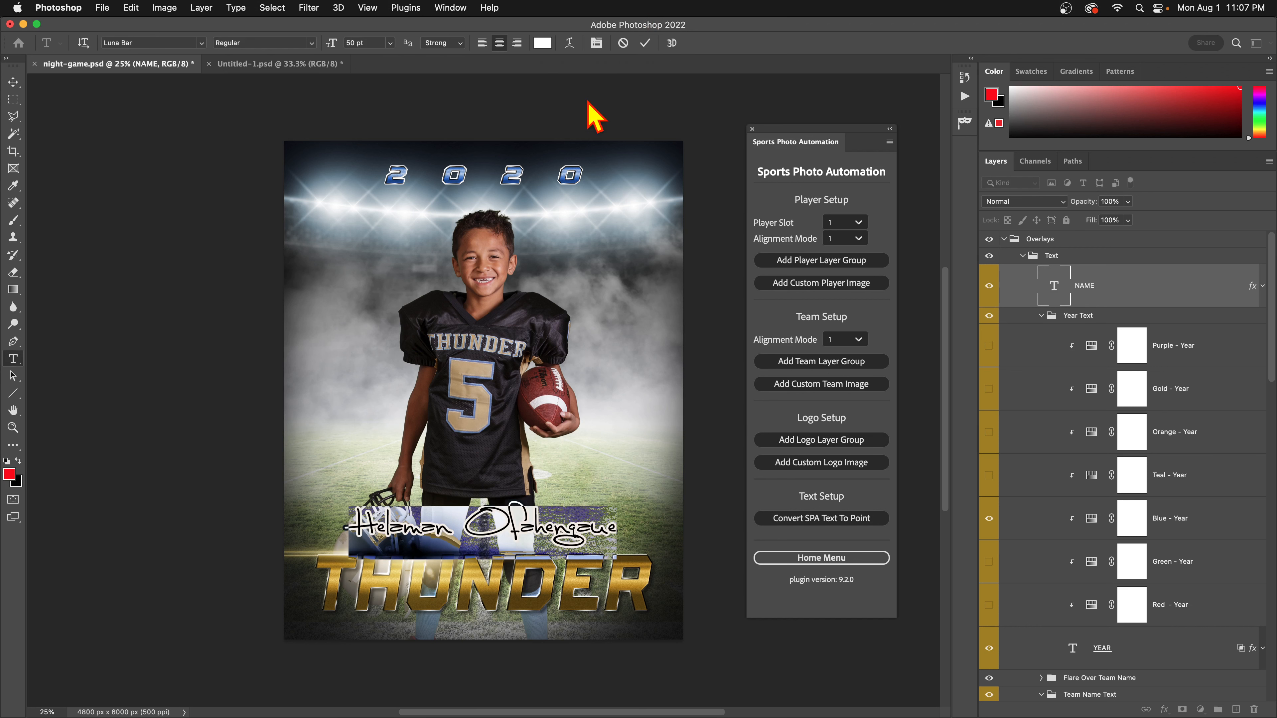
{"action": "left_click", "coordinate": [482, 45]}
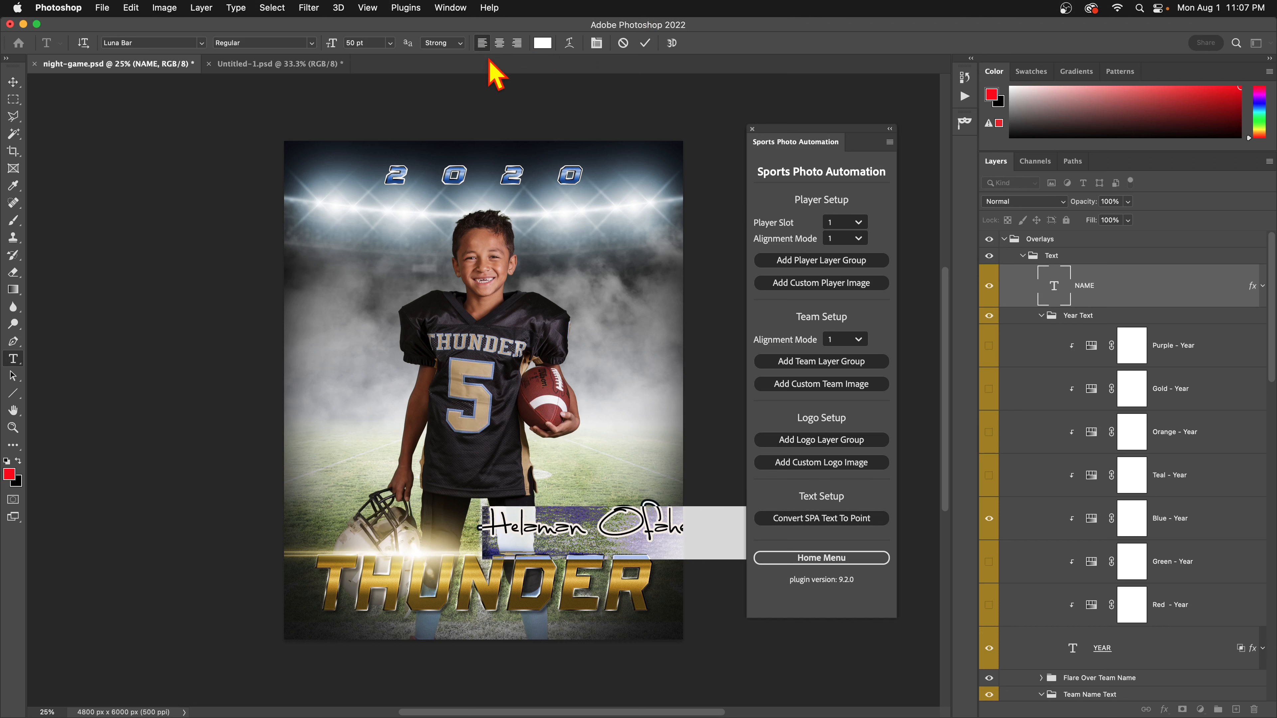
{"action": "left_click", "coordinate": [643, 44]}
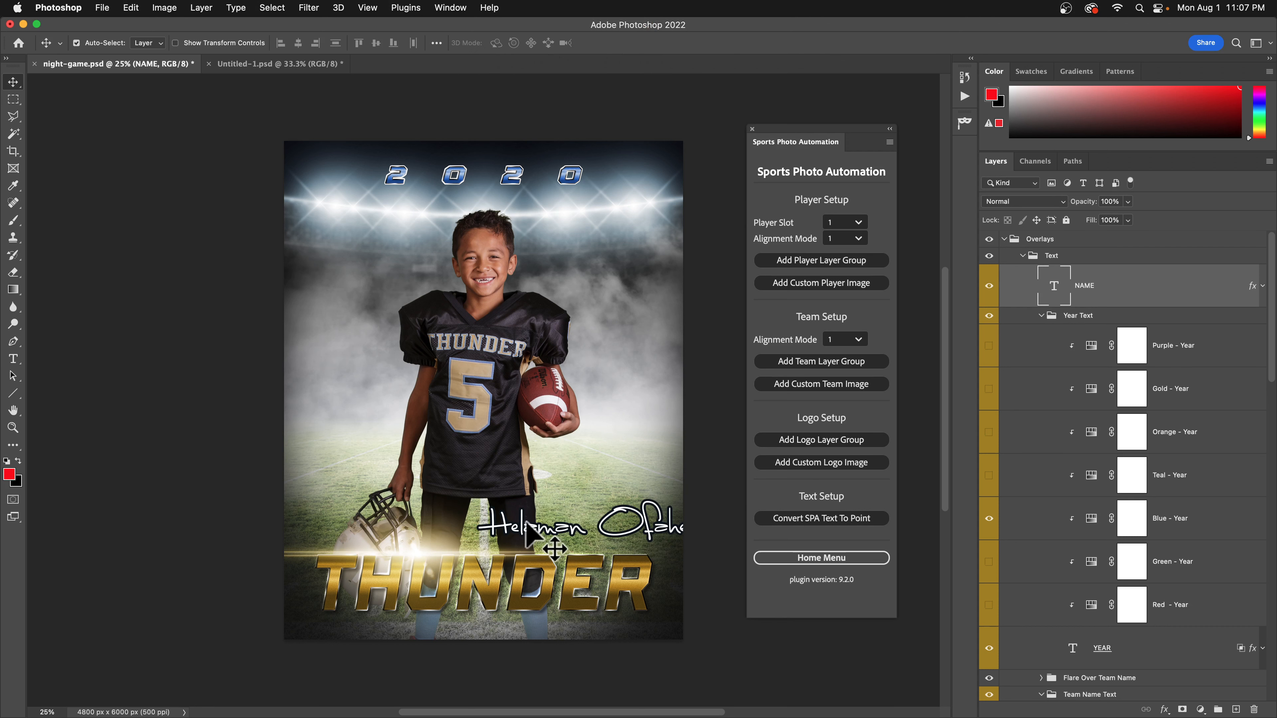
{"action": "left_click_drag", "start_coordinate": [525, 522], "coordinate": [396, 523]}
{"action": "double_click", "coordinate": [1056, 287]}
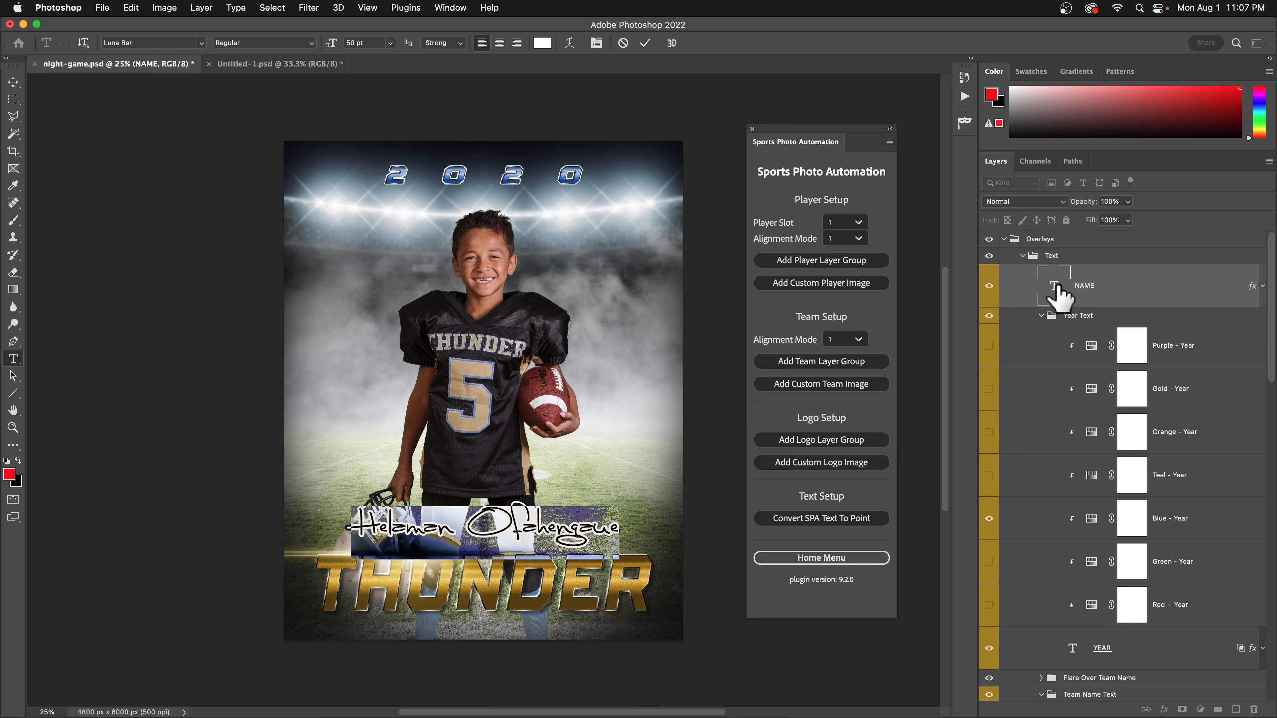
{"action": "key", "text": "BackSpace"}
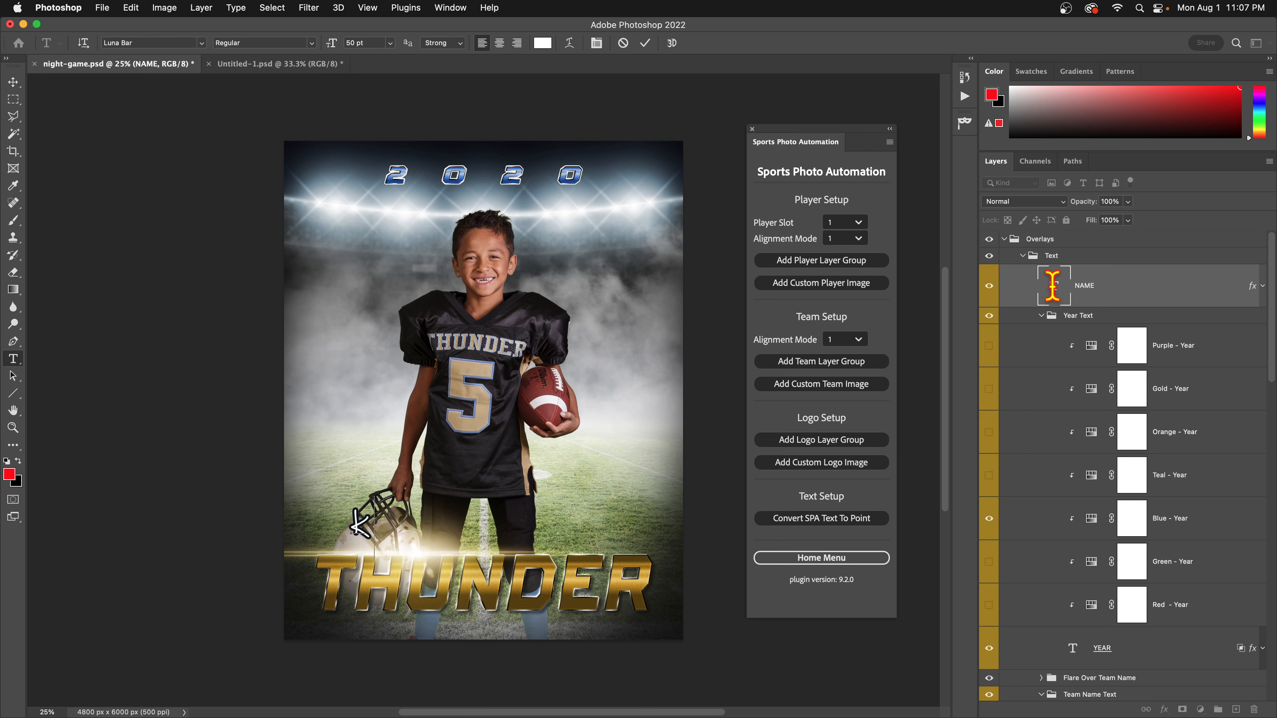
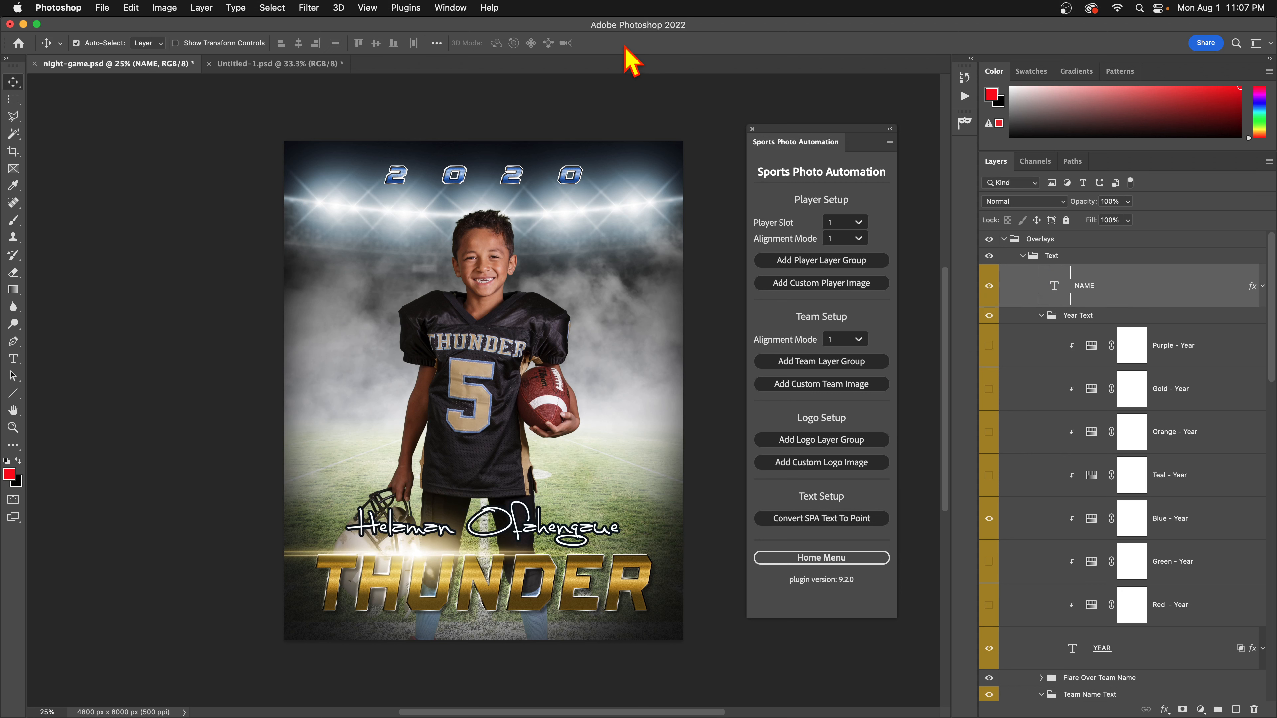
{"action": "double_click", "coordinate": [1058, 285]}
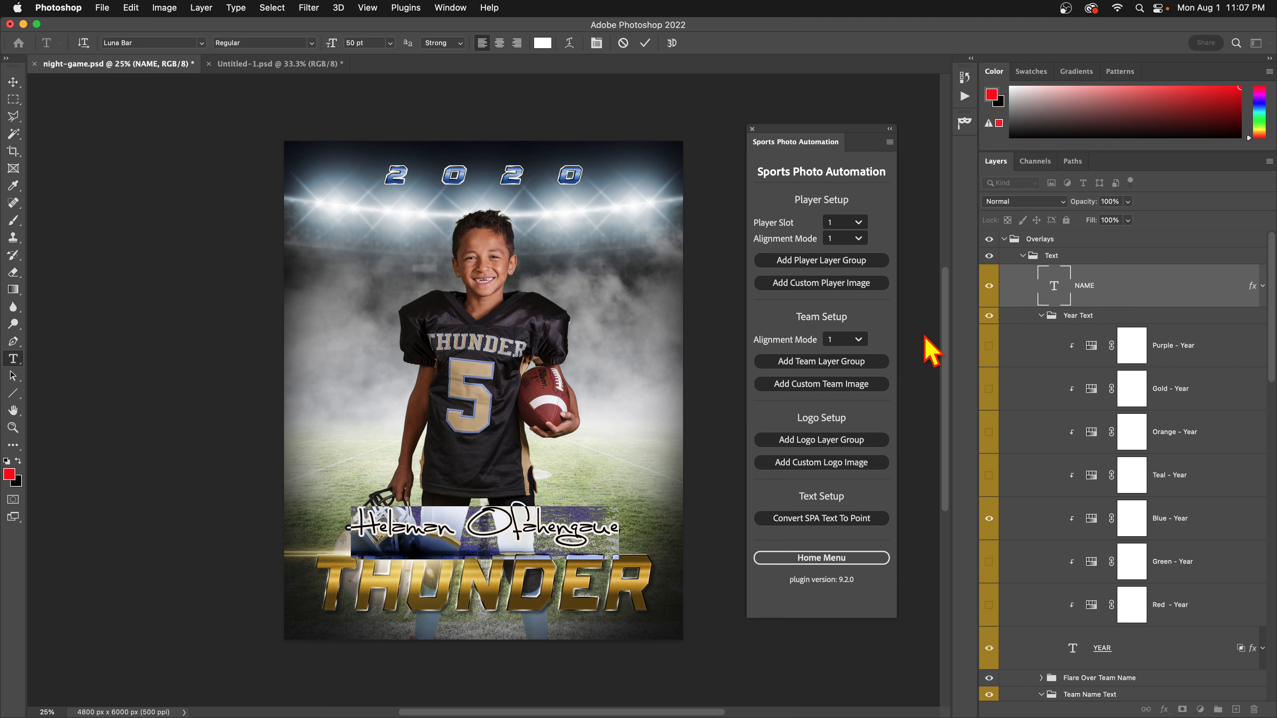
{"action": "left_click", "coordinate": [517, 43]}
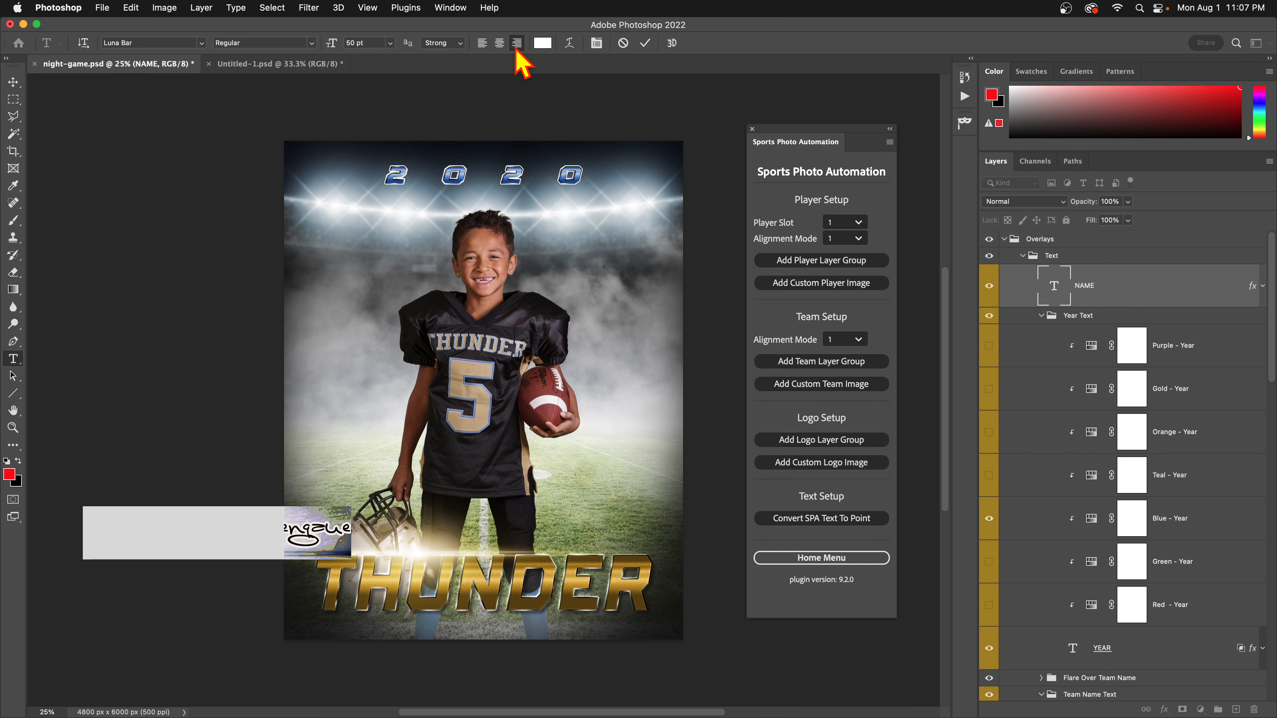
{"action": "left_click", "coordinate": [644, 43]}
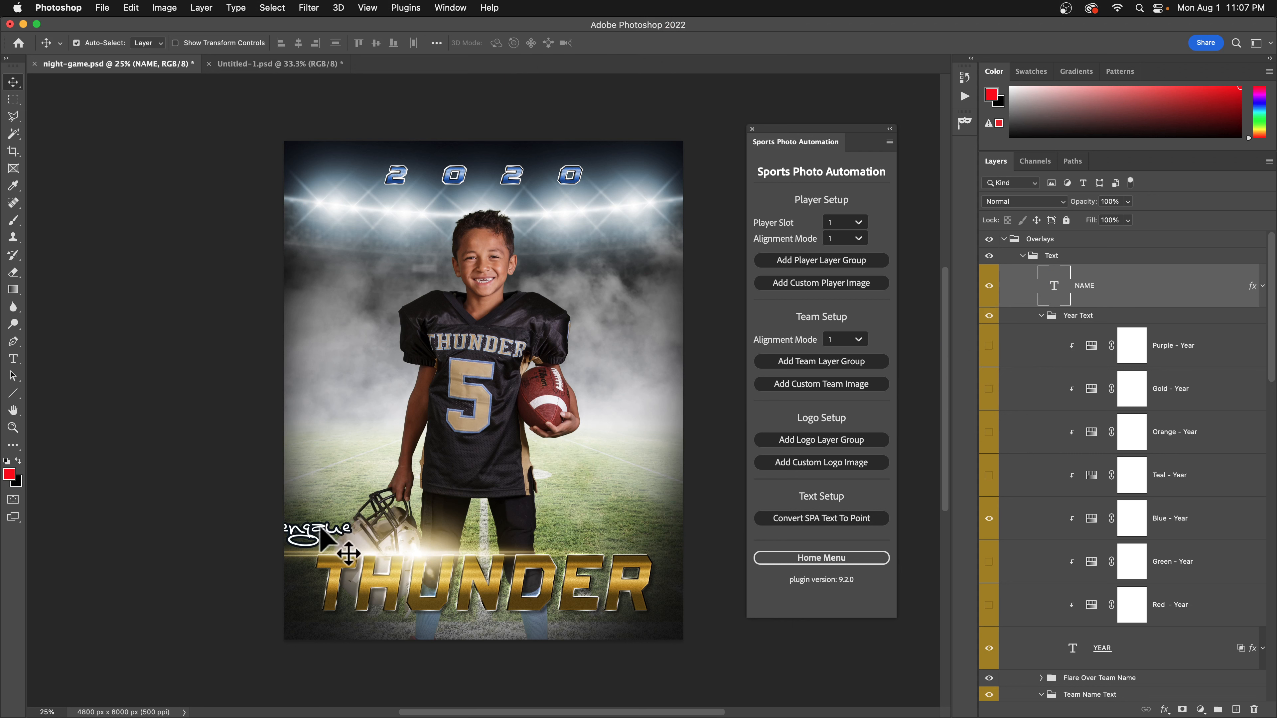
{"action": "left_click_drag", "start_coordinate": [320, 533], "coordinate": [585, 545]}
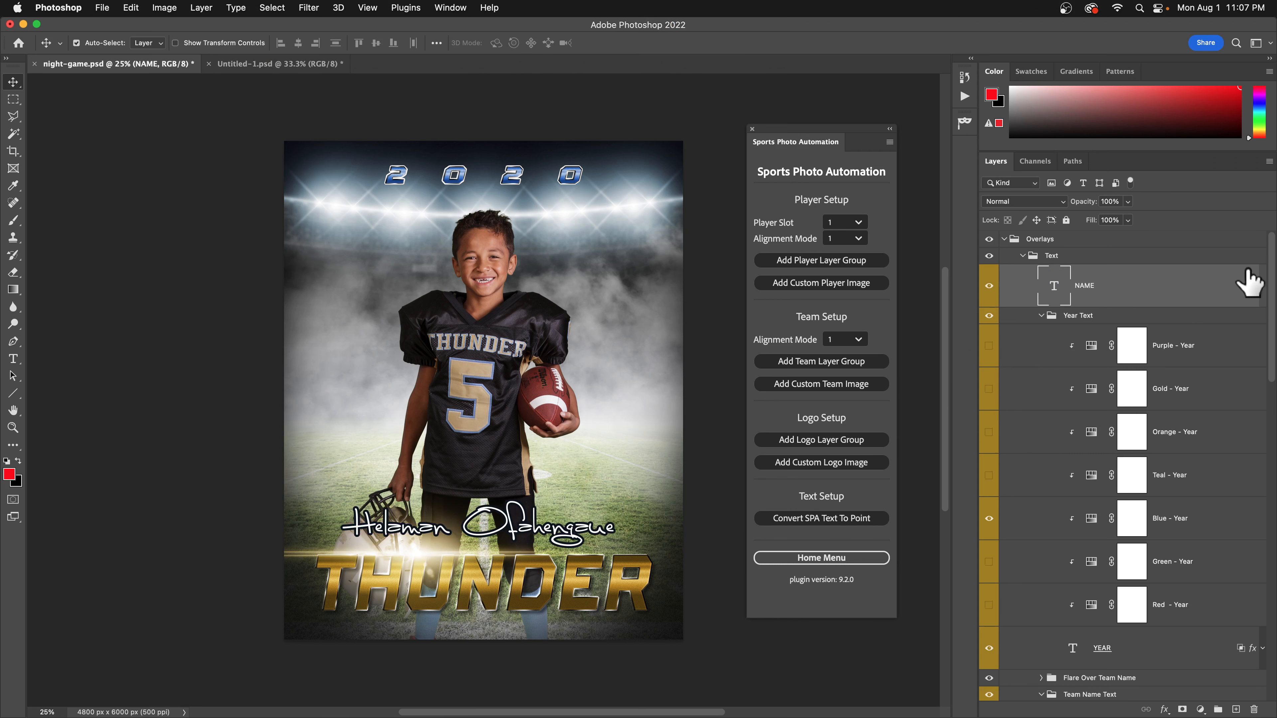
{"action": "double_click", "coordinate": [1051, 293]}
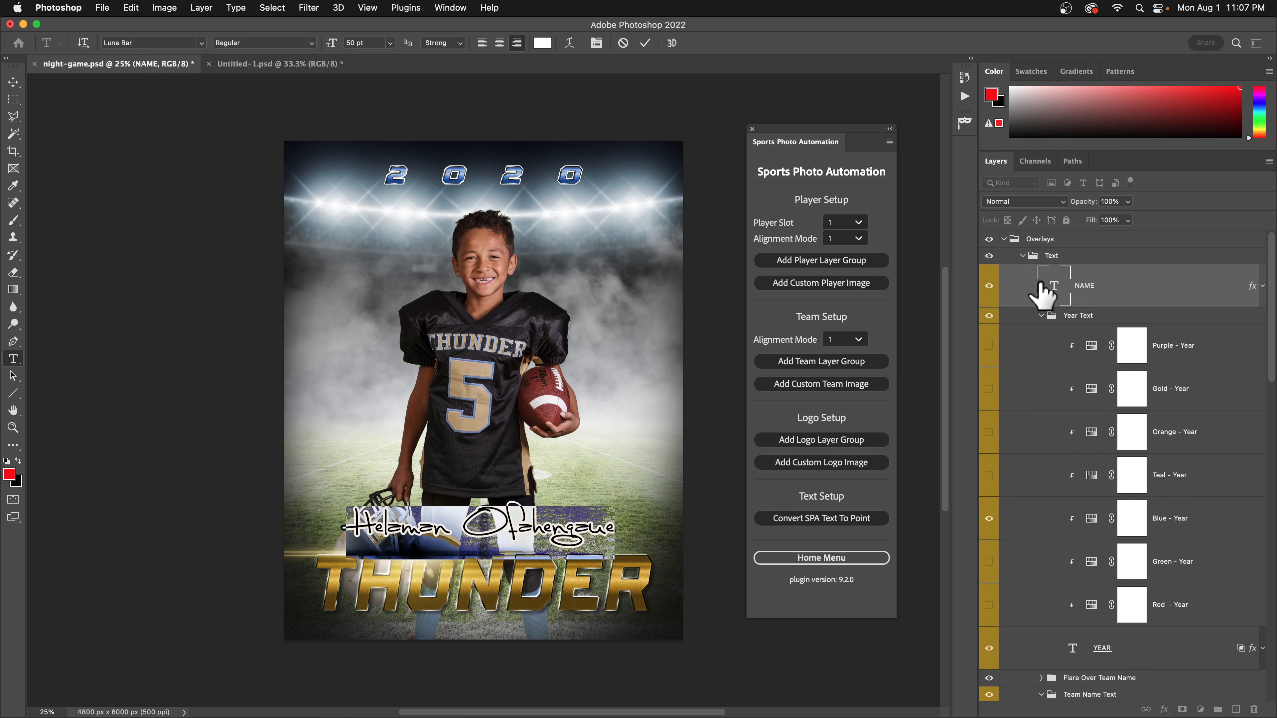
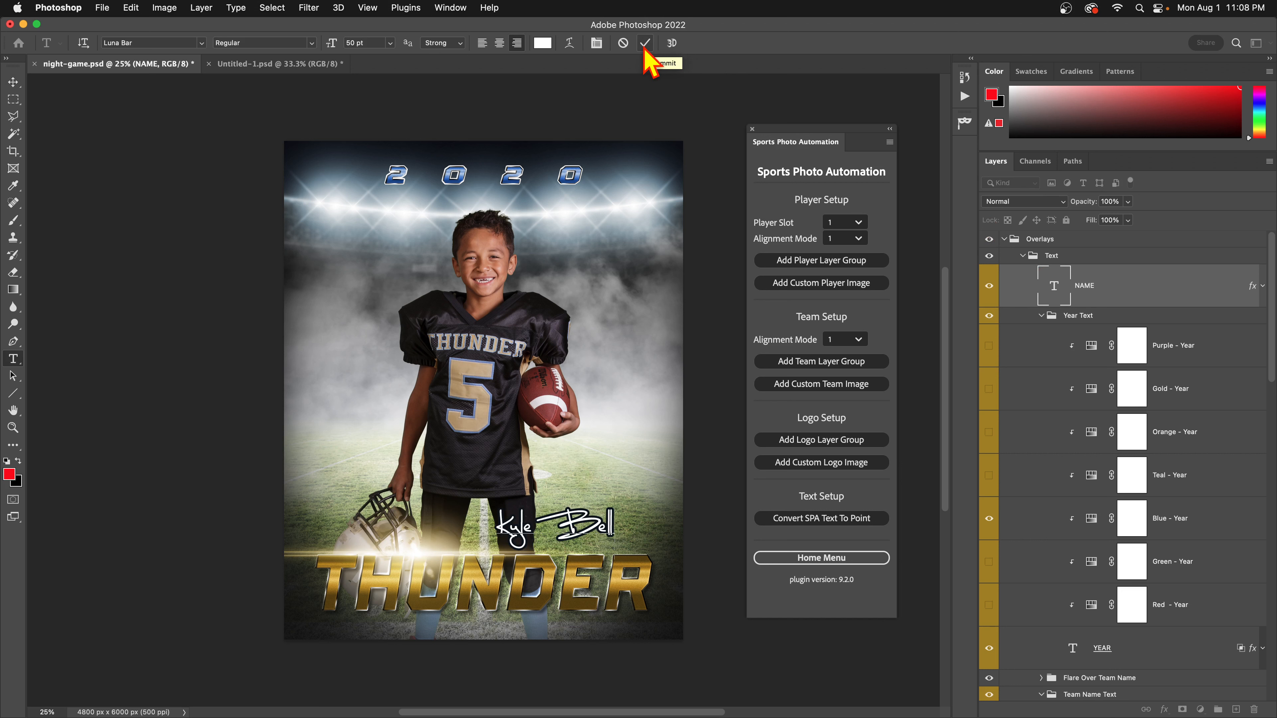
{"action": "left_click", "coordinate": [624, 43]}
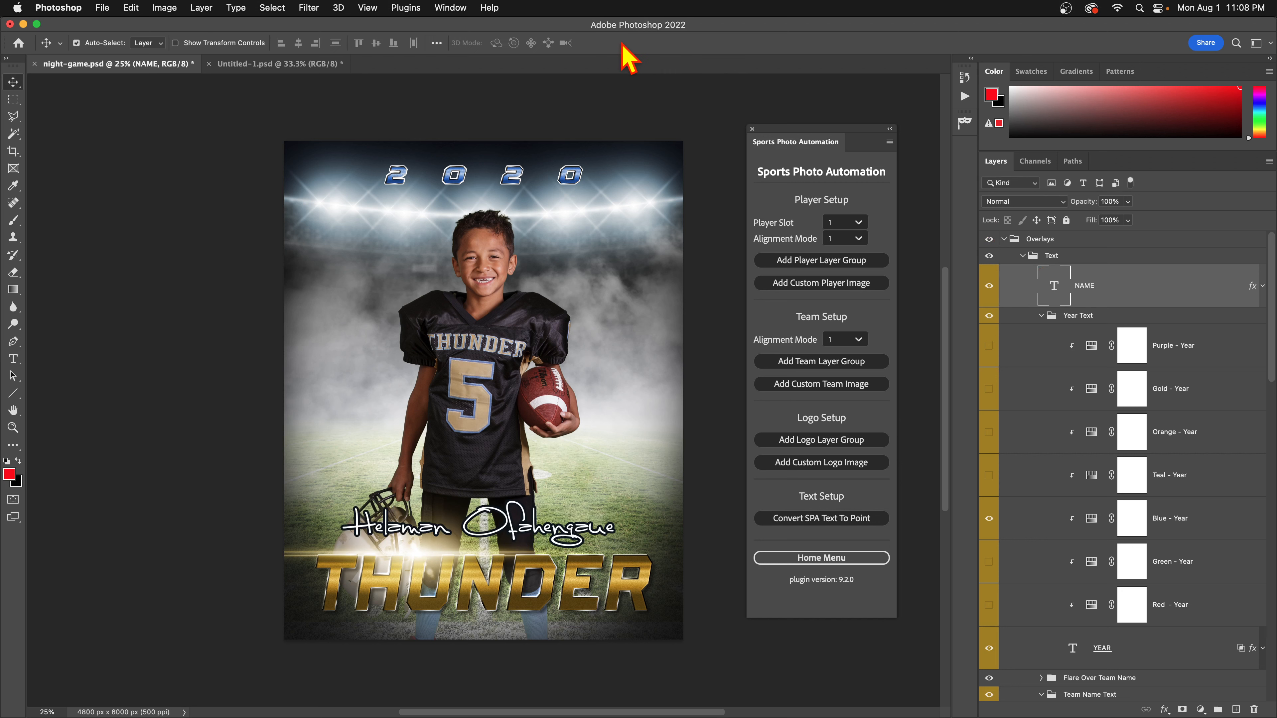
Change the player name's alignment, commit it, and drag the name left across the poster.
{"action": "double_click", "coordinate": [1051, 286]}
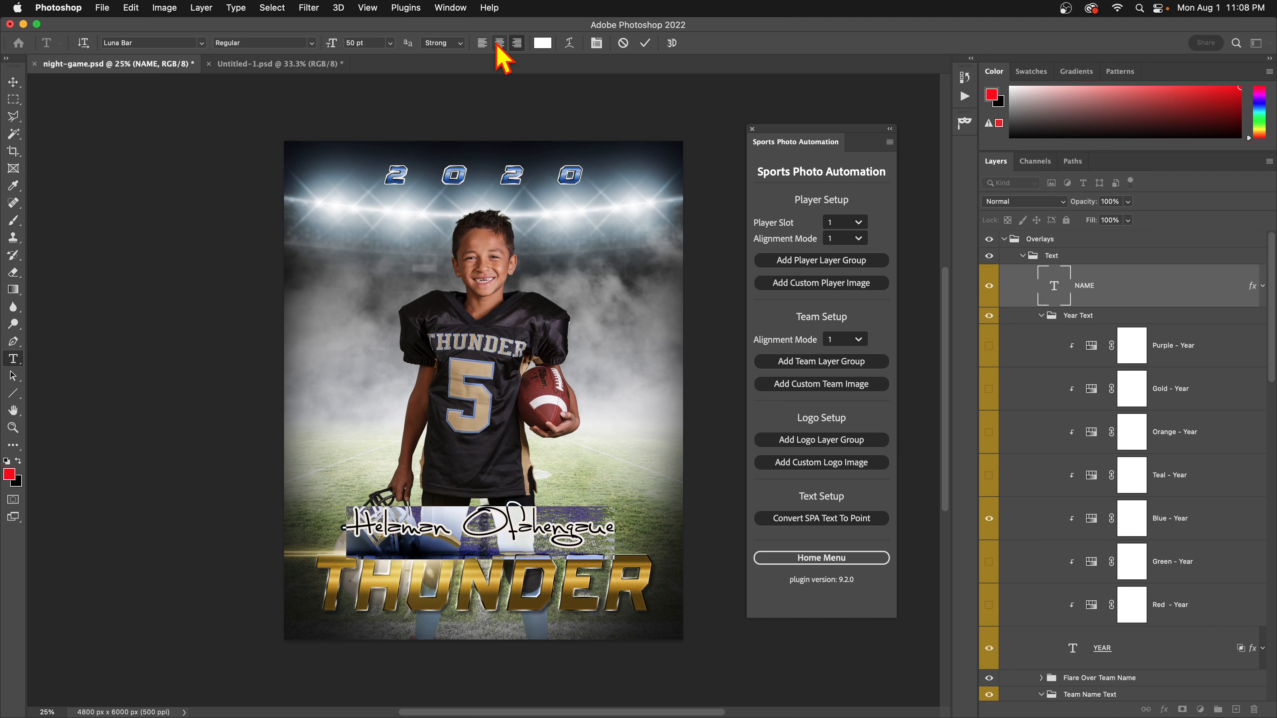
{"action": "left_click", "coordinate": [481, 43]}
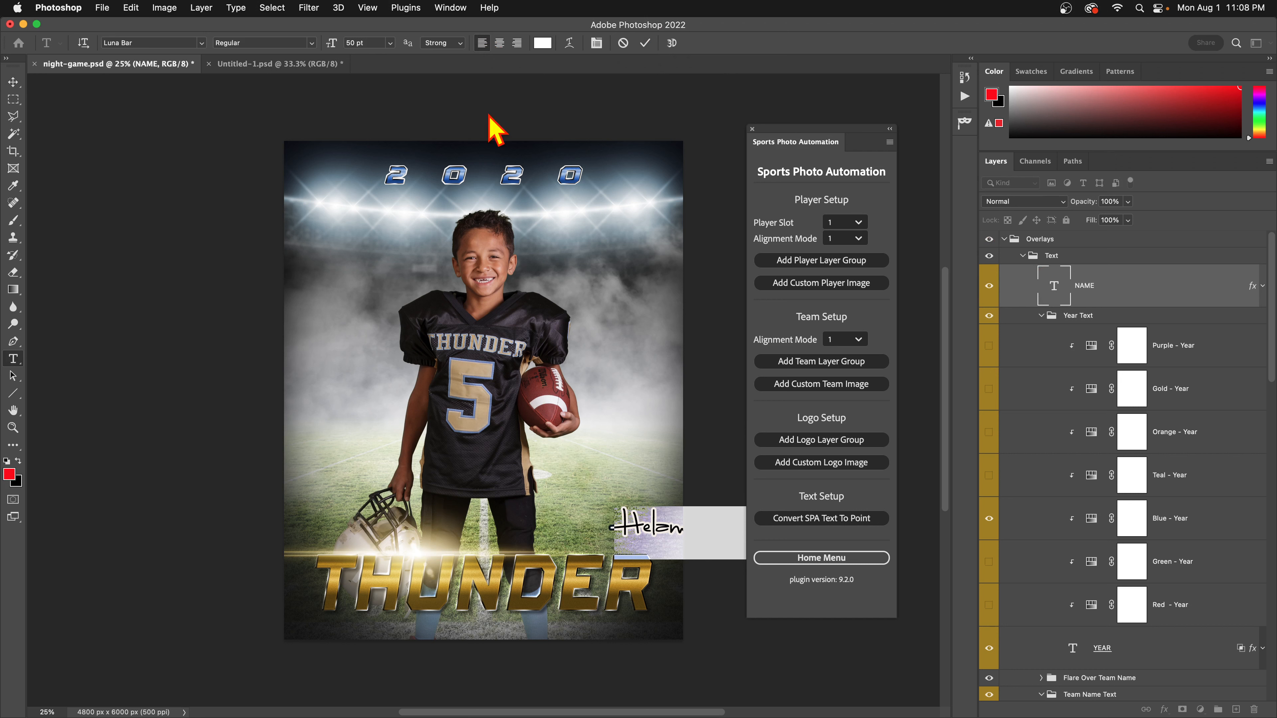
{"action": "left_click", "coordinate": [647, 44]}
{"action": "key", "text": "v"}
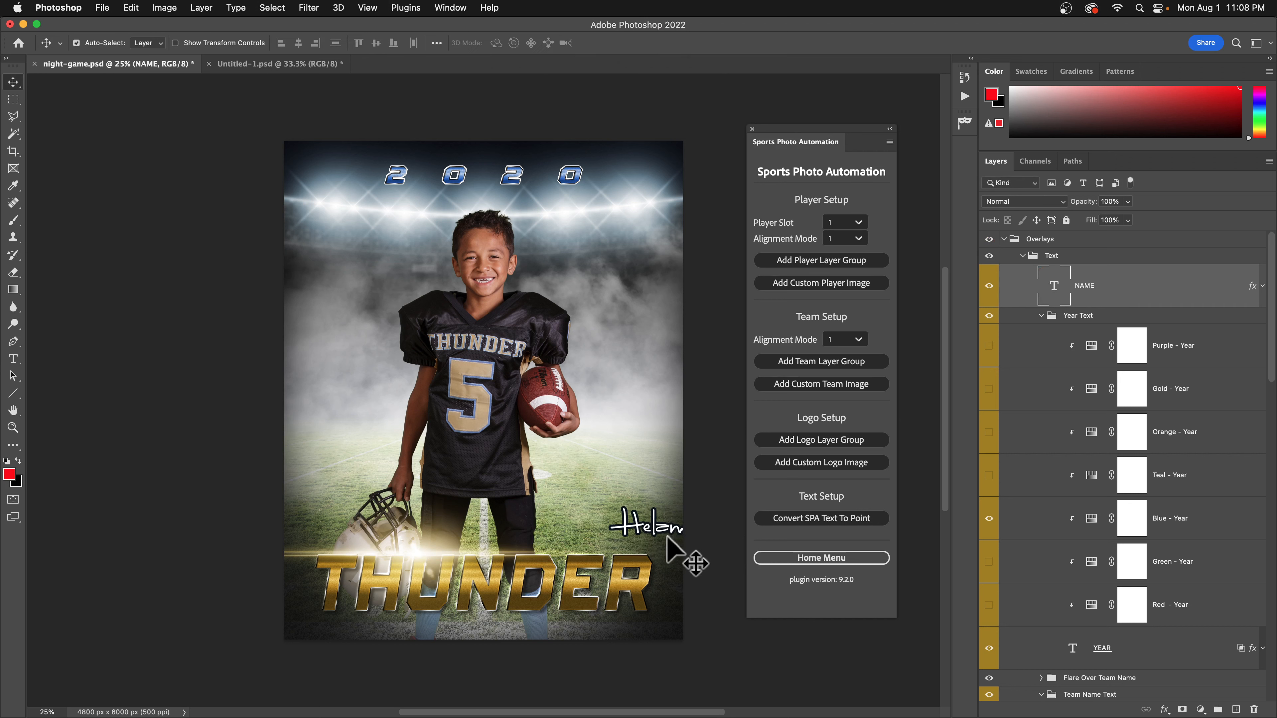
{"action": "left_click_drag", "start_coordinate": [663, 523], "coordinate": [405, 489]}
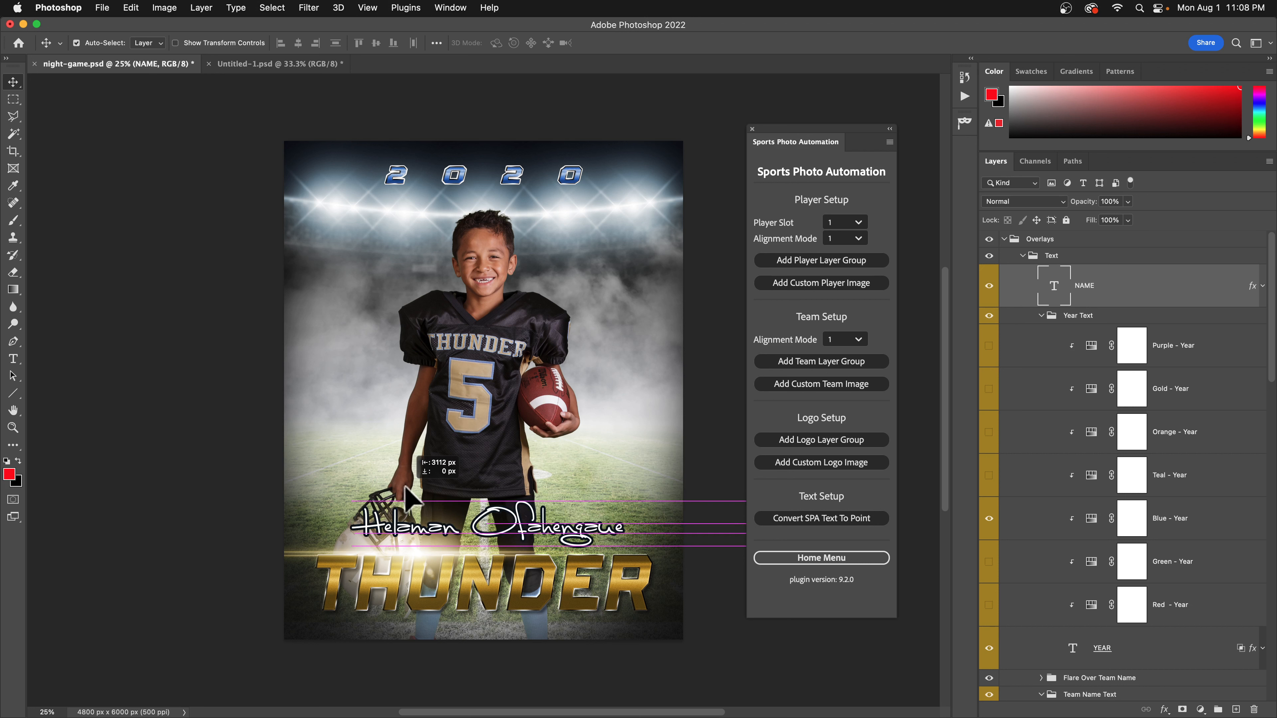
Replace the player name with a test name, then cancel to restore the original.
{"action": "double_click", "coordinate": [1056, 286]}
{"action": "key", "text": "BackSpace"}
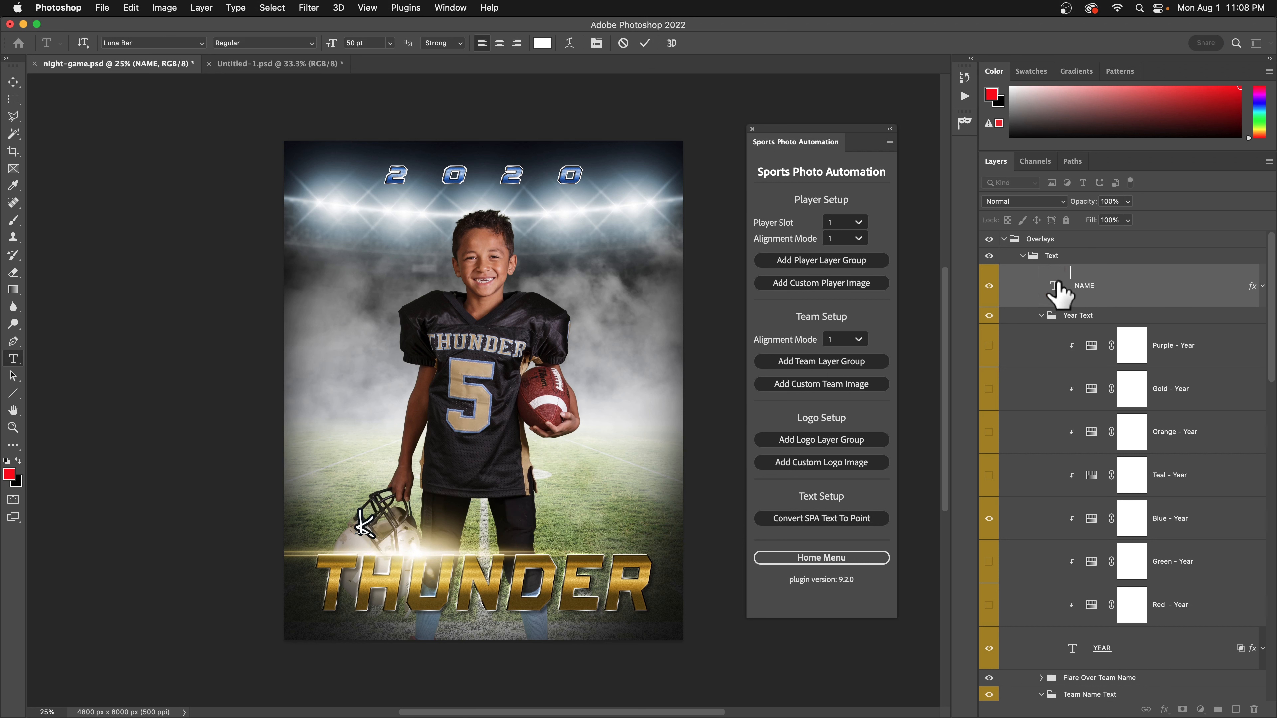
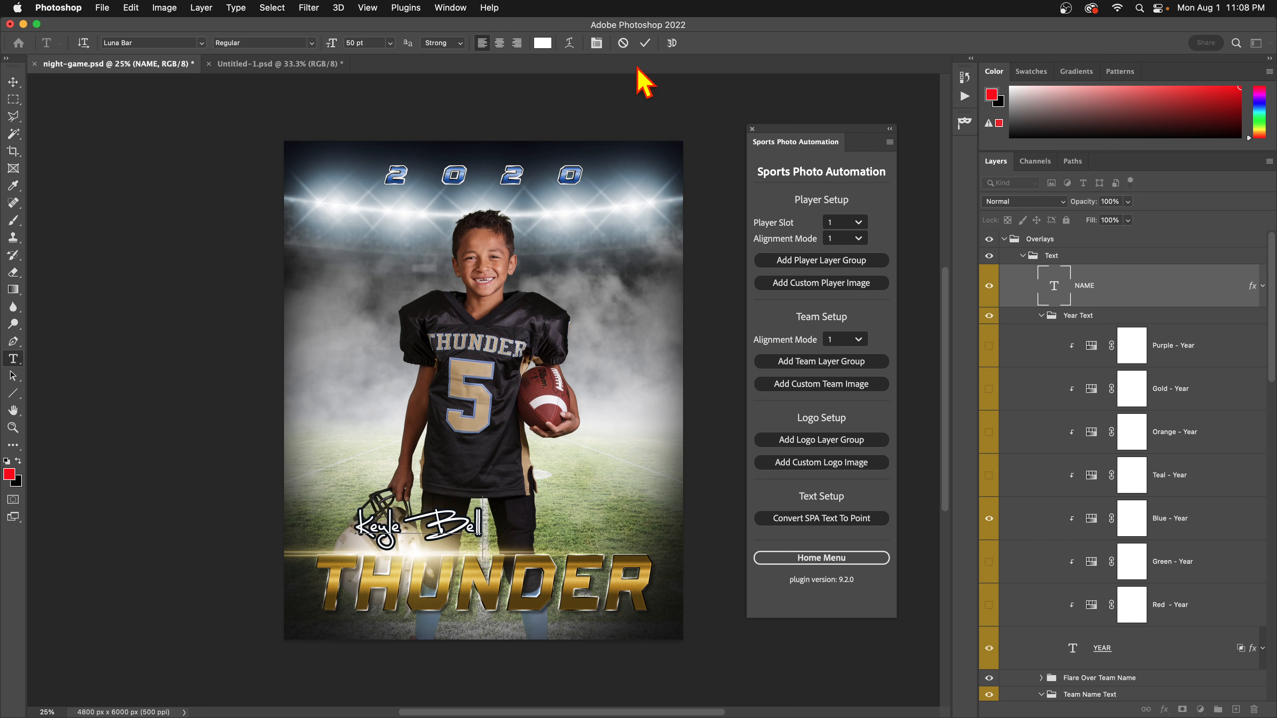
{"action": "left_click", "coordinate": [622, 45]}
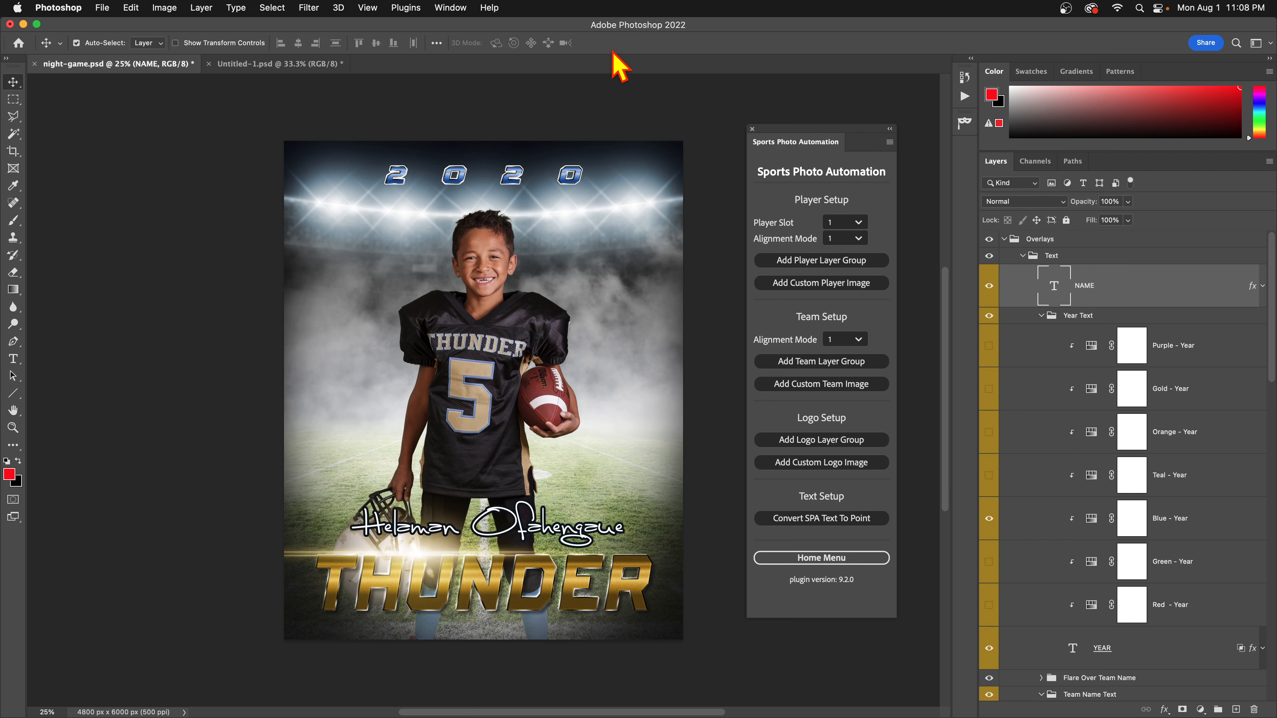
Centre-align the player name text and commit the change.
{"action": "double_click", "coordinate": [1056, 290]}
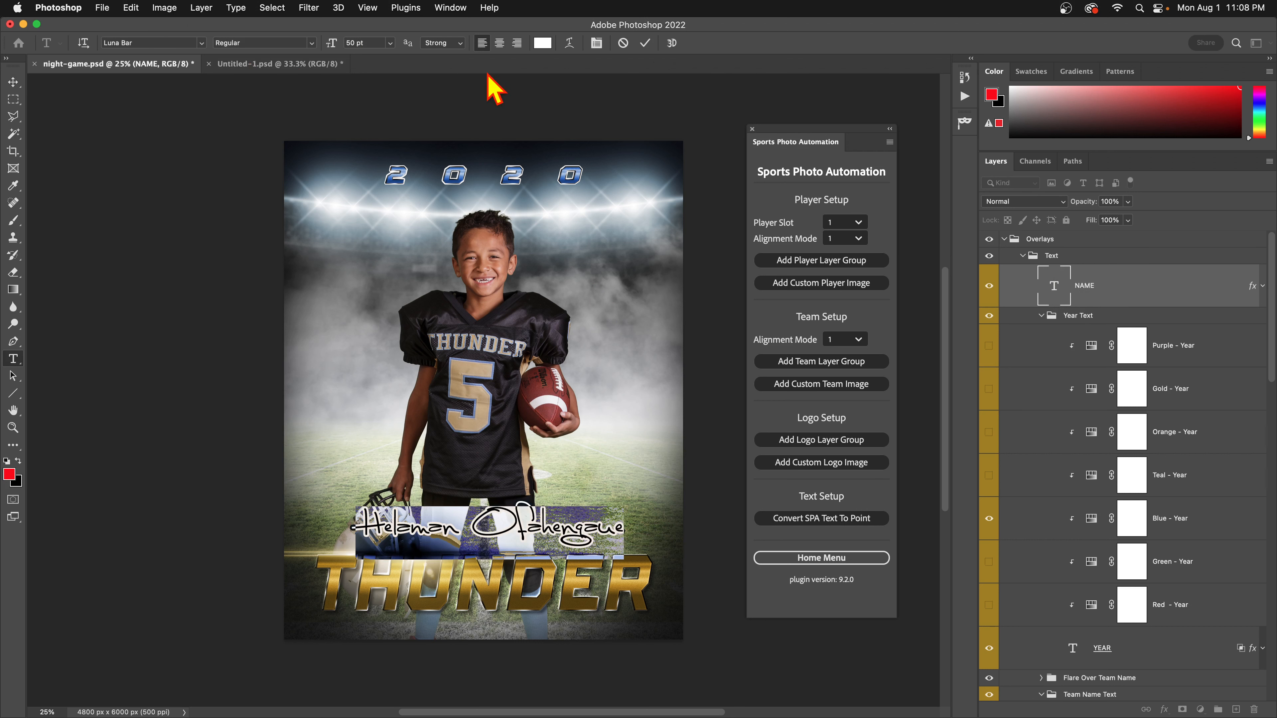
{"action": "left_click", "coordinate": [499, 43]}
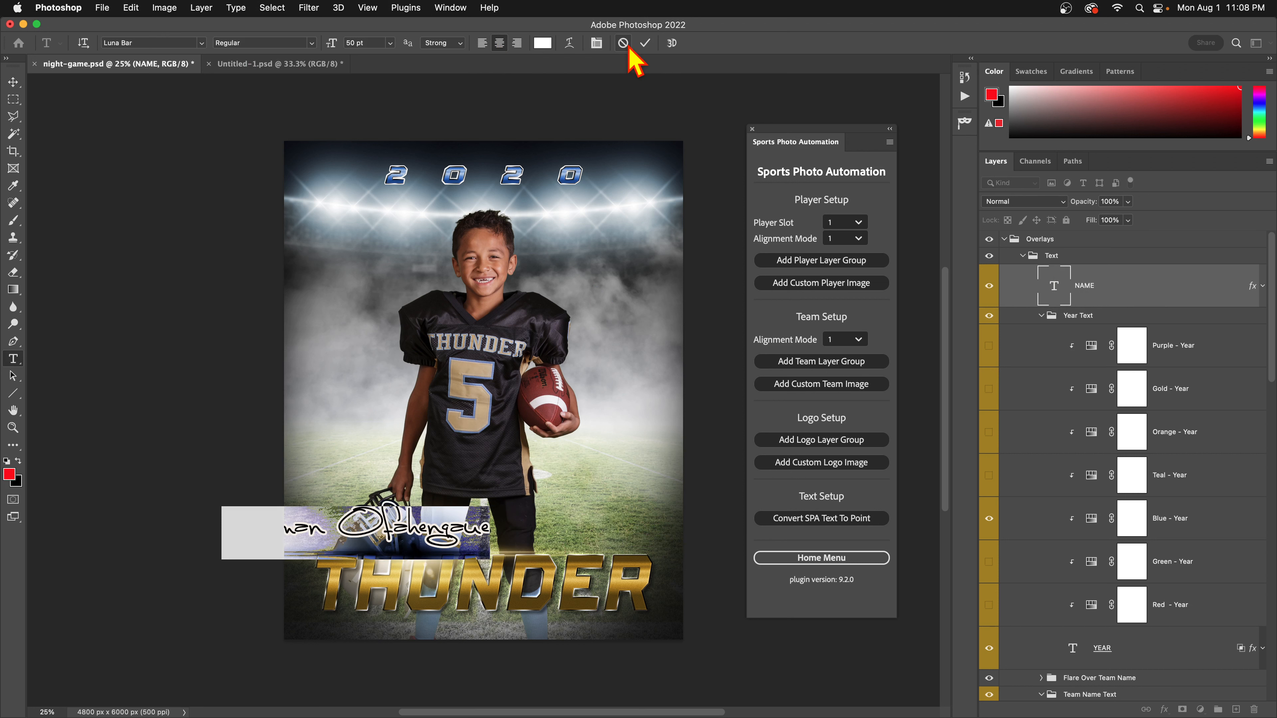
{"action": "left_click", "coordinate": [644, 44]}
{"action": "key", "text": "v"}
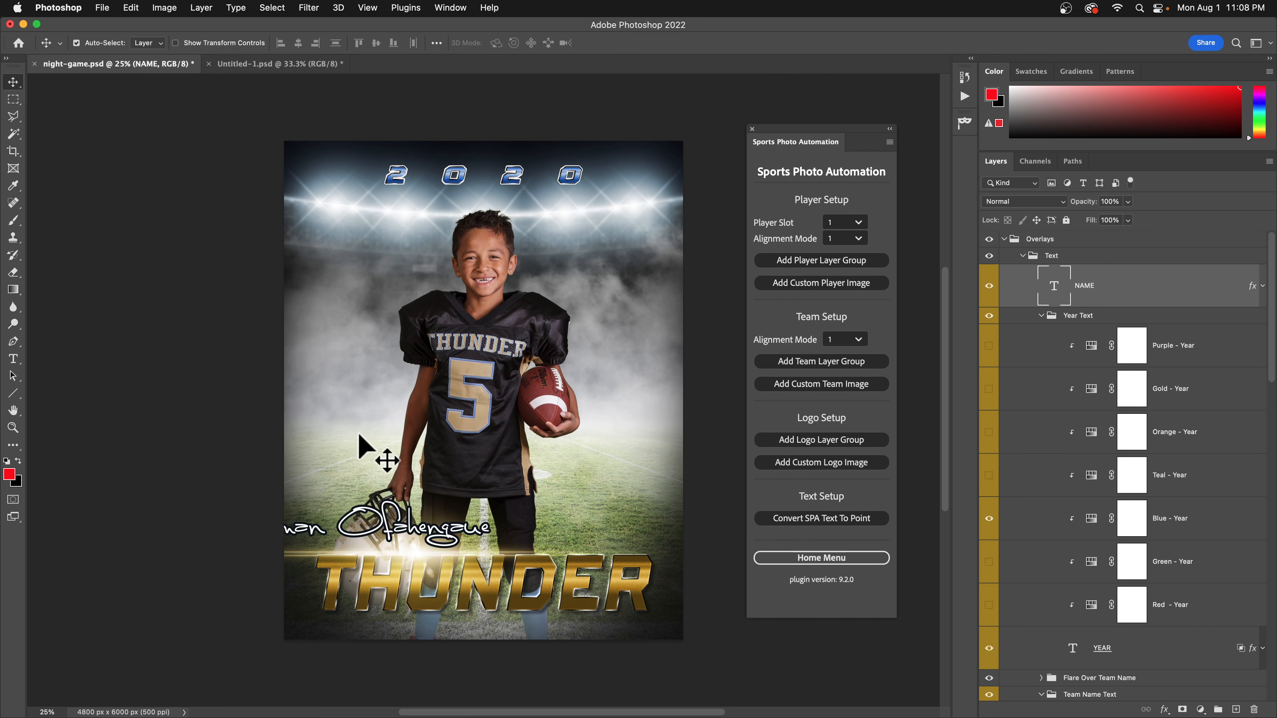
Revert to the night-game.psd opened-state snapshot in History, then scroll Layers to TEAMNAME.
{"action": "left_click", "coordinate": [965, 77]}
{"action": "left_click", "coordinate": [924, 99]}
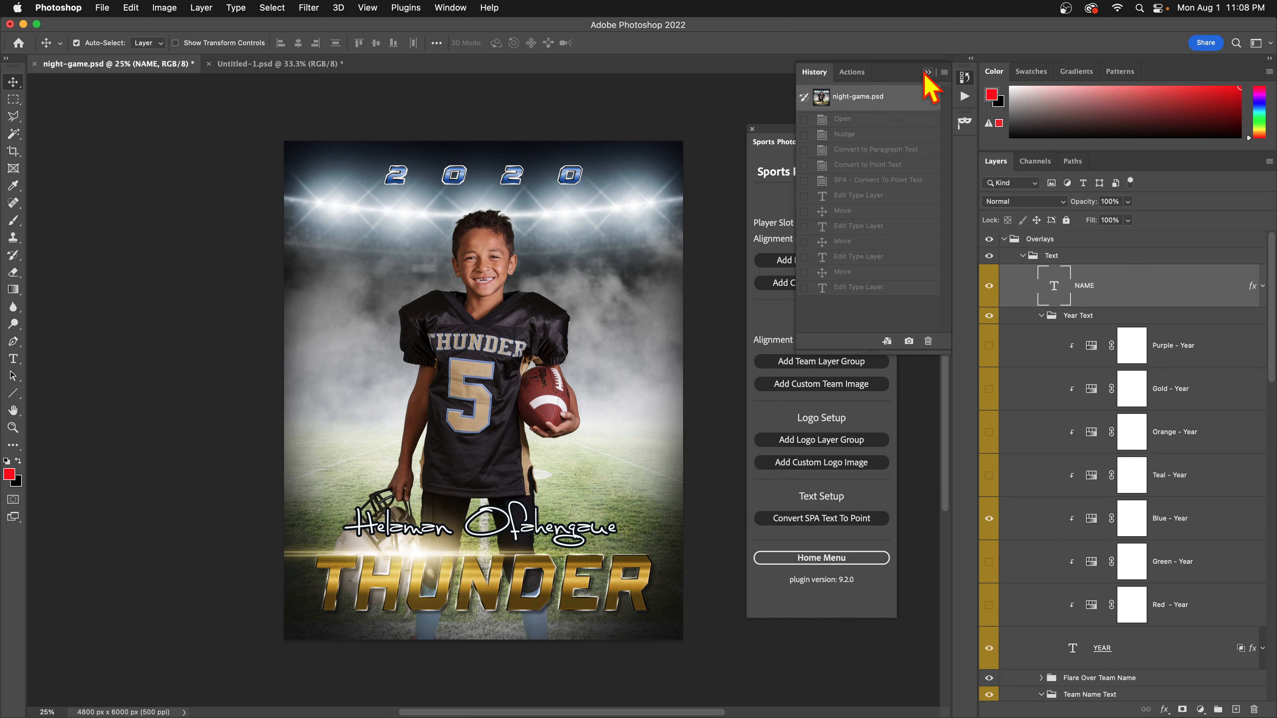
{"action": "left_click", "coordinate": [927, 73]}
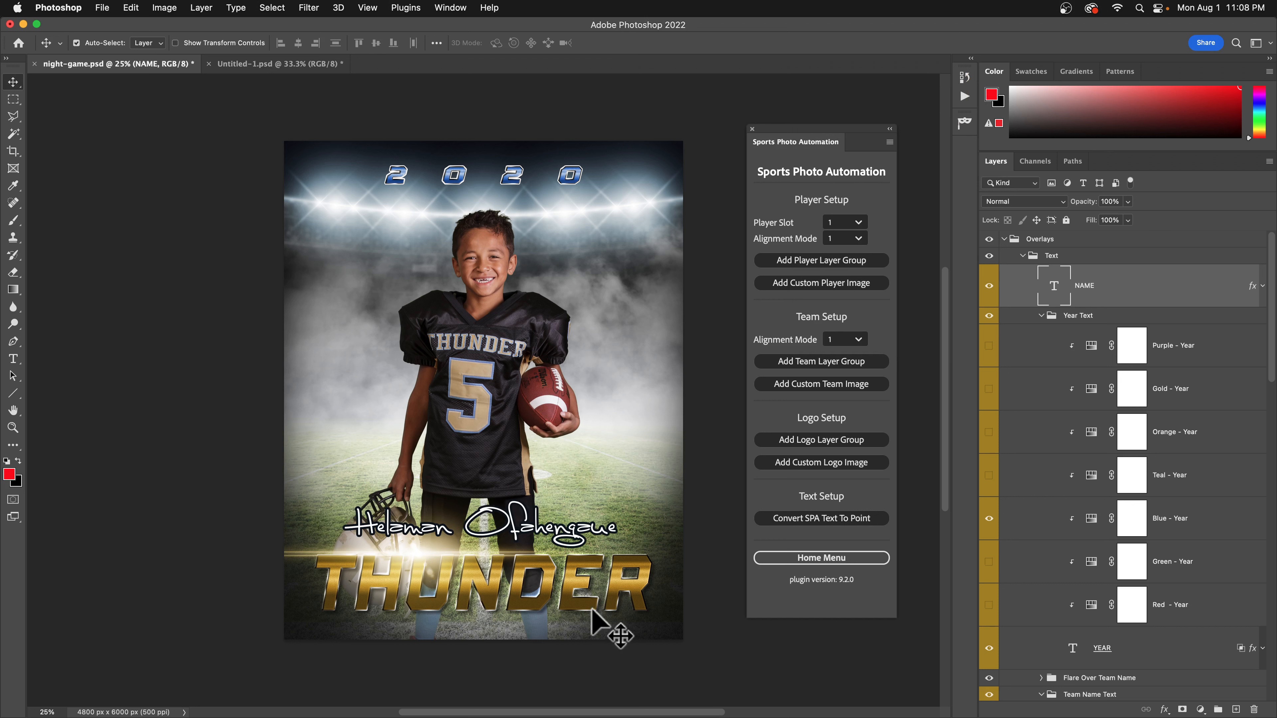
{"action": "scroll", "coordinate": [1126, 550], "scroll_direction": "down", "scroll_amount": 3}
{"action": "scroll", "coordinate": [1121, 553], "scroll_direction": "down", "scroll_amount": 10}
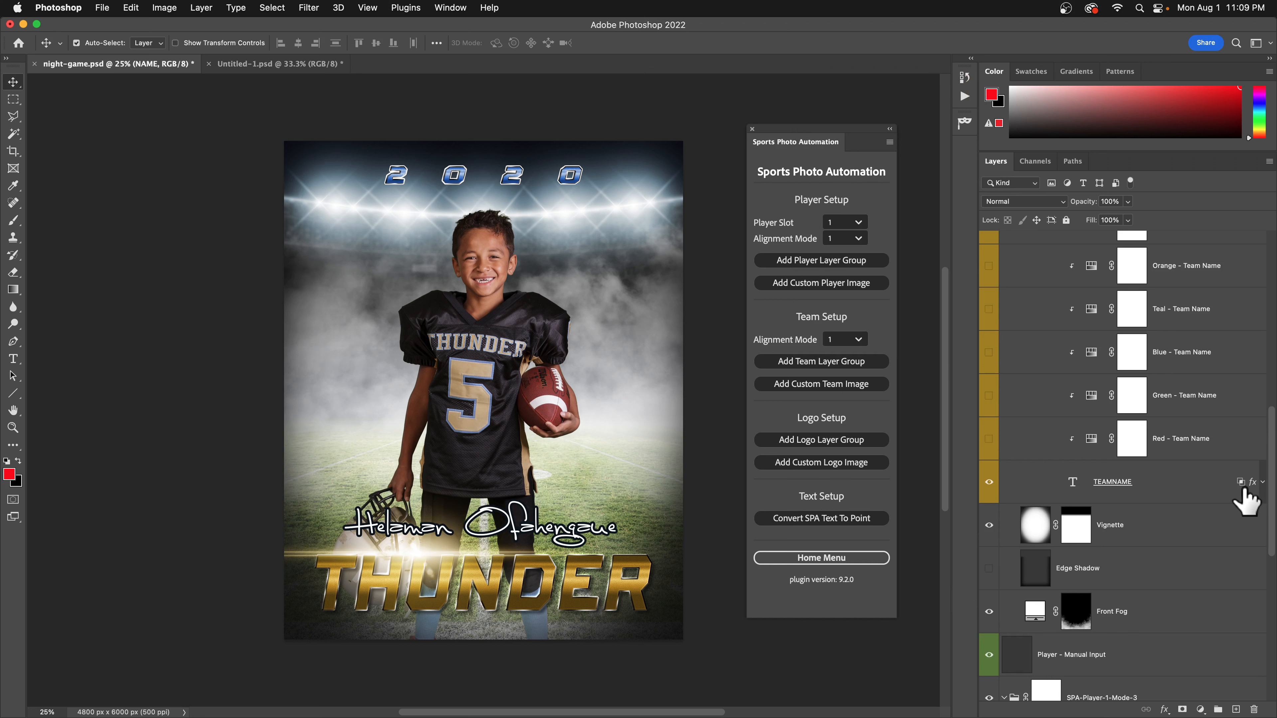
{"action": "double_click", "coordinate": [1246, 483]}
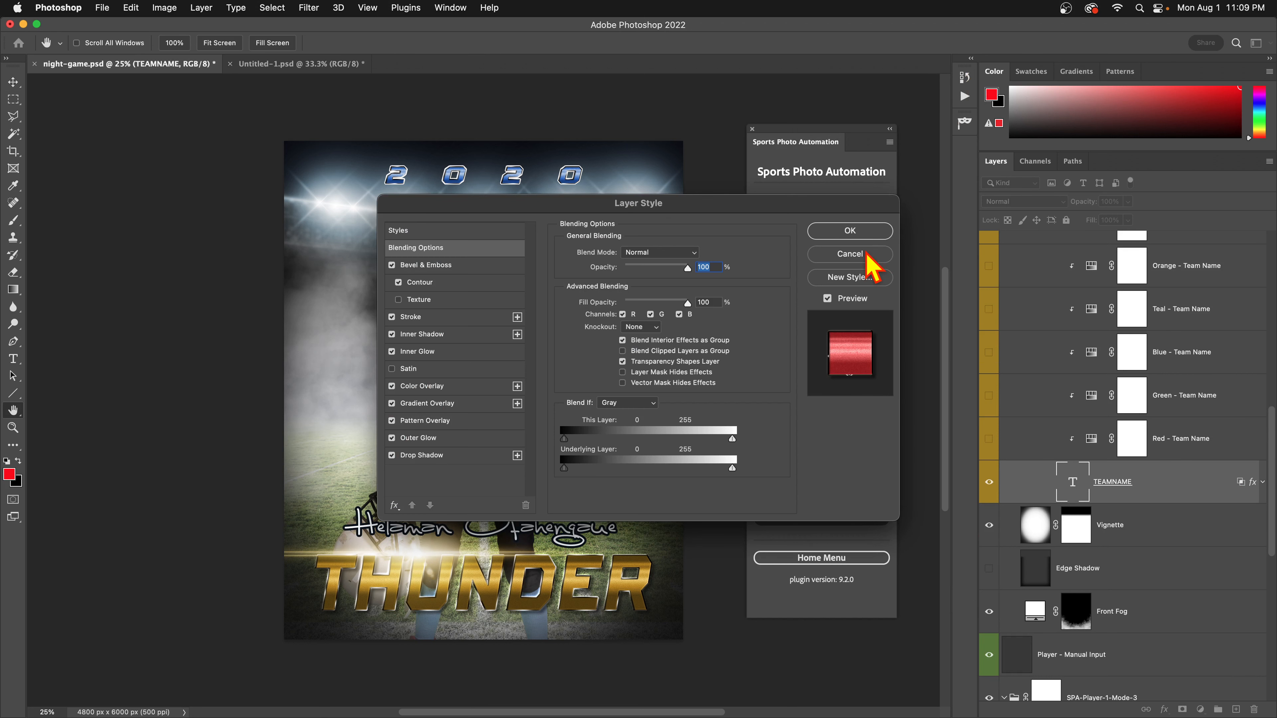
{"action": "left_click", "coordinate": [850, 254]}
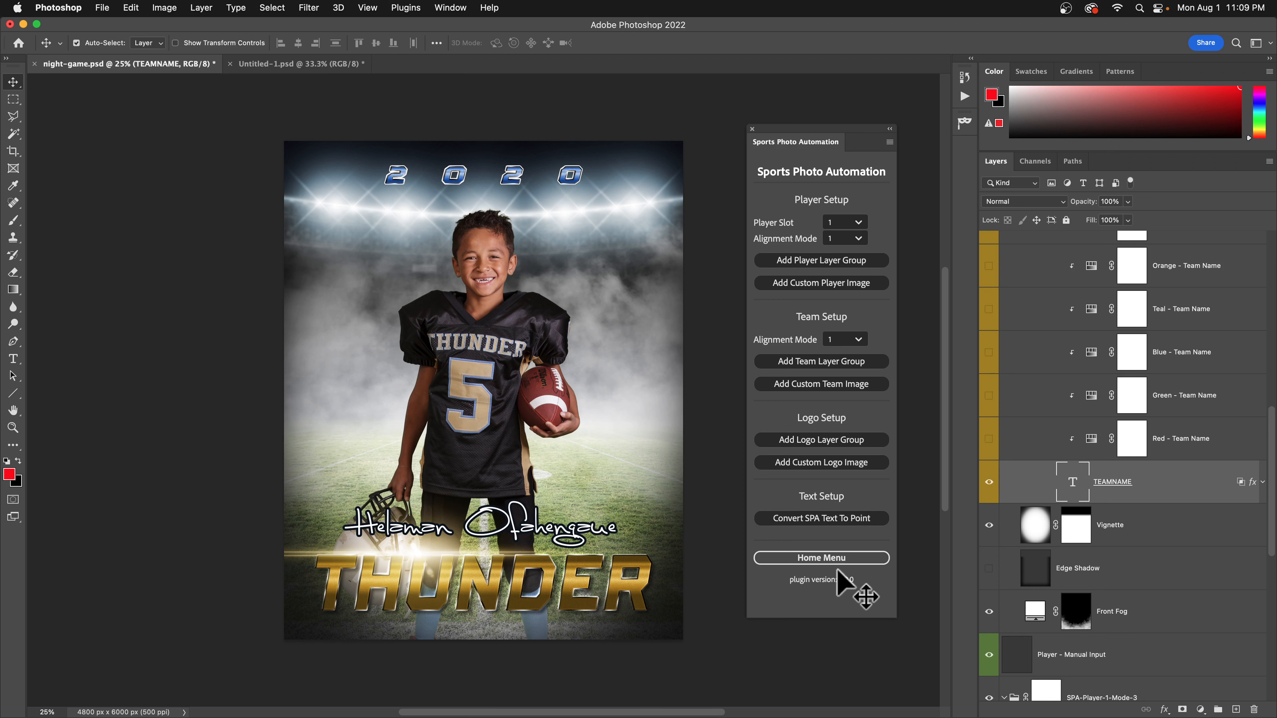
From the plugin's Home Menu, open Test Text Replacement, move the form up-left, then cancel it.
{"action": "left_click", "coordinate": [833, 559]}
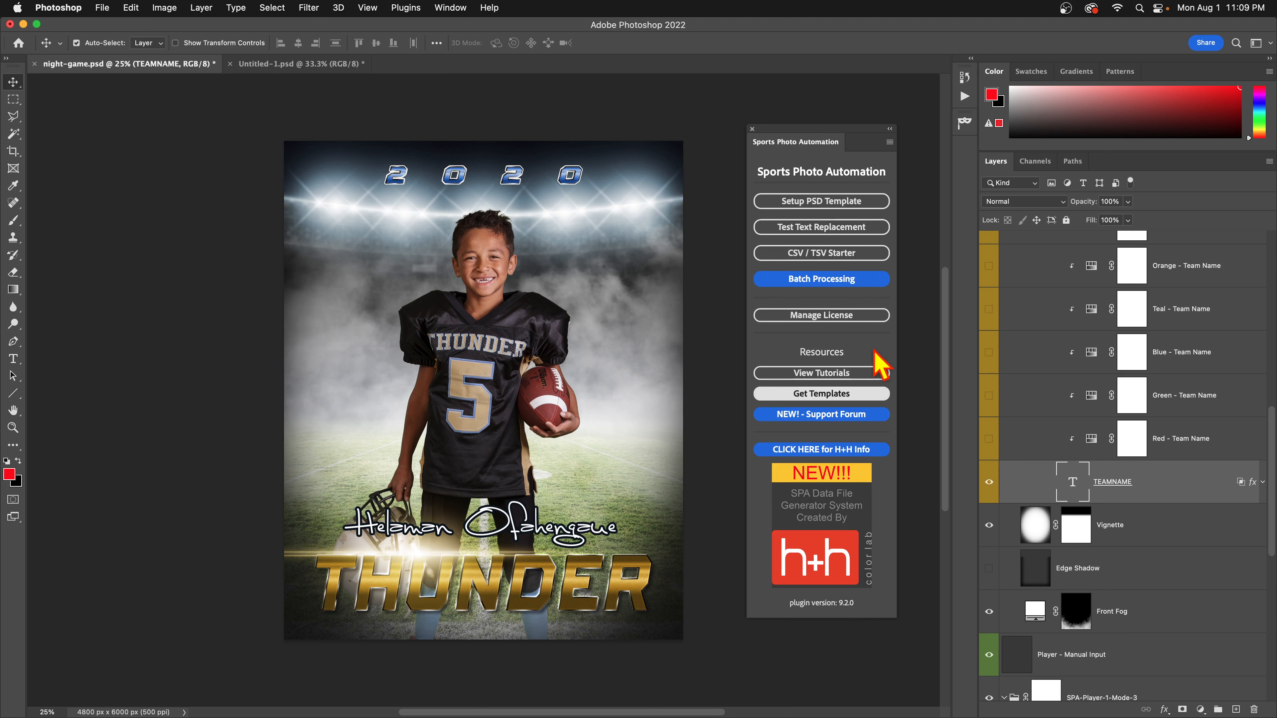
{"action": "left_click", "coordinate": [835, 230]}
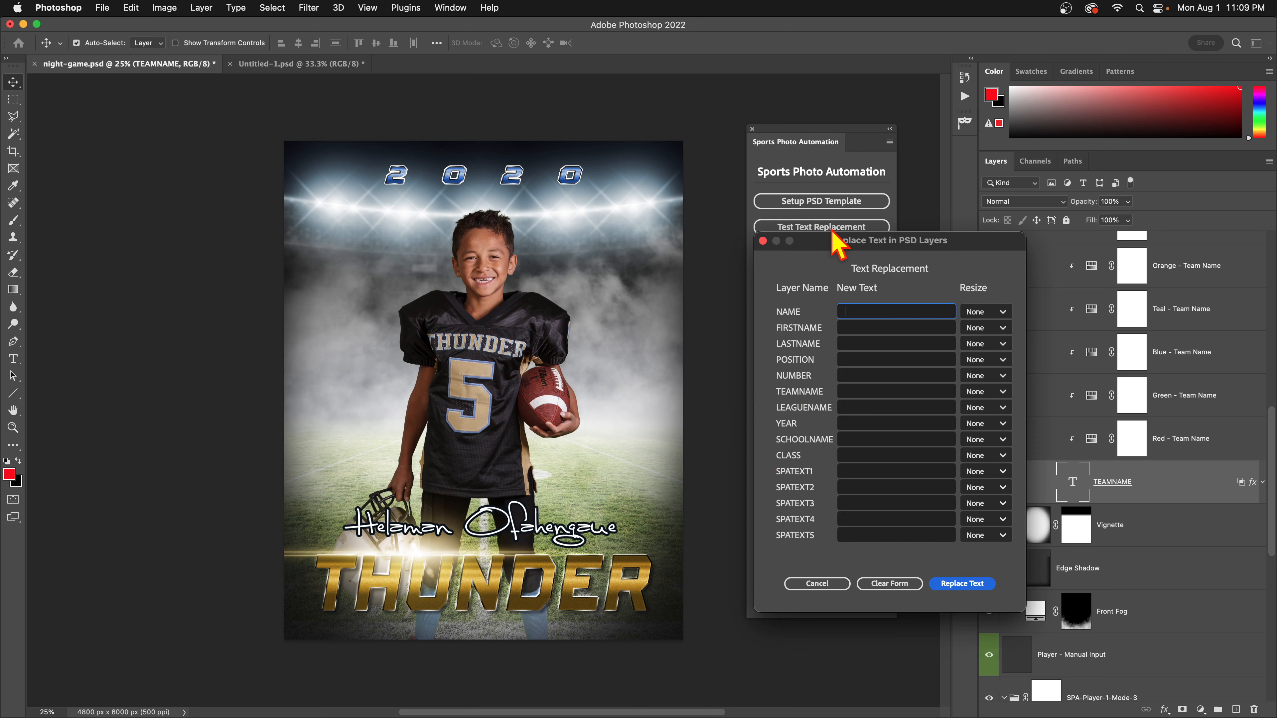
{"action": "left_click_drag", "start_coordinate": [855, 241], "coordinate": [785, 162]}
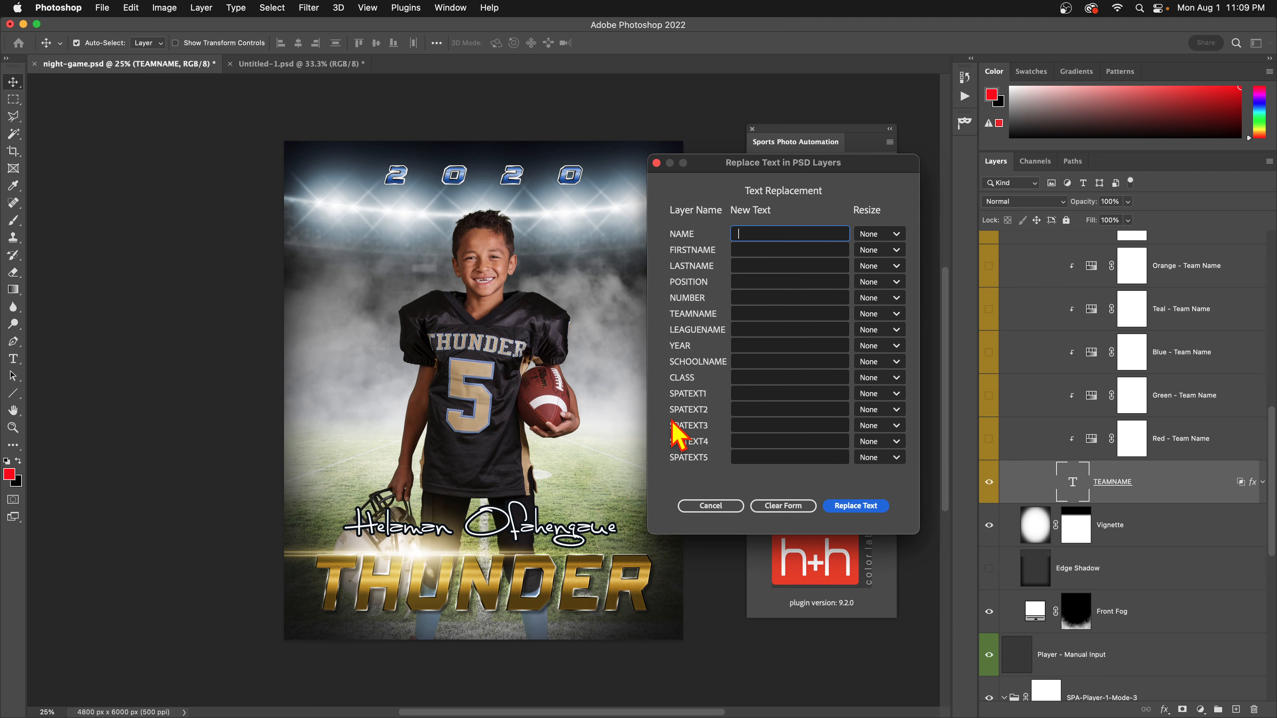
{"action": "left_click", "coordinate": [711, 505]}
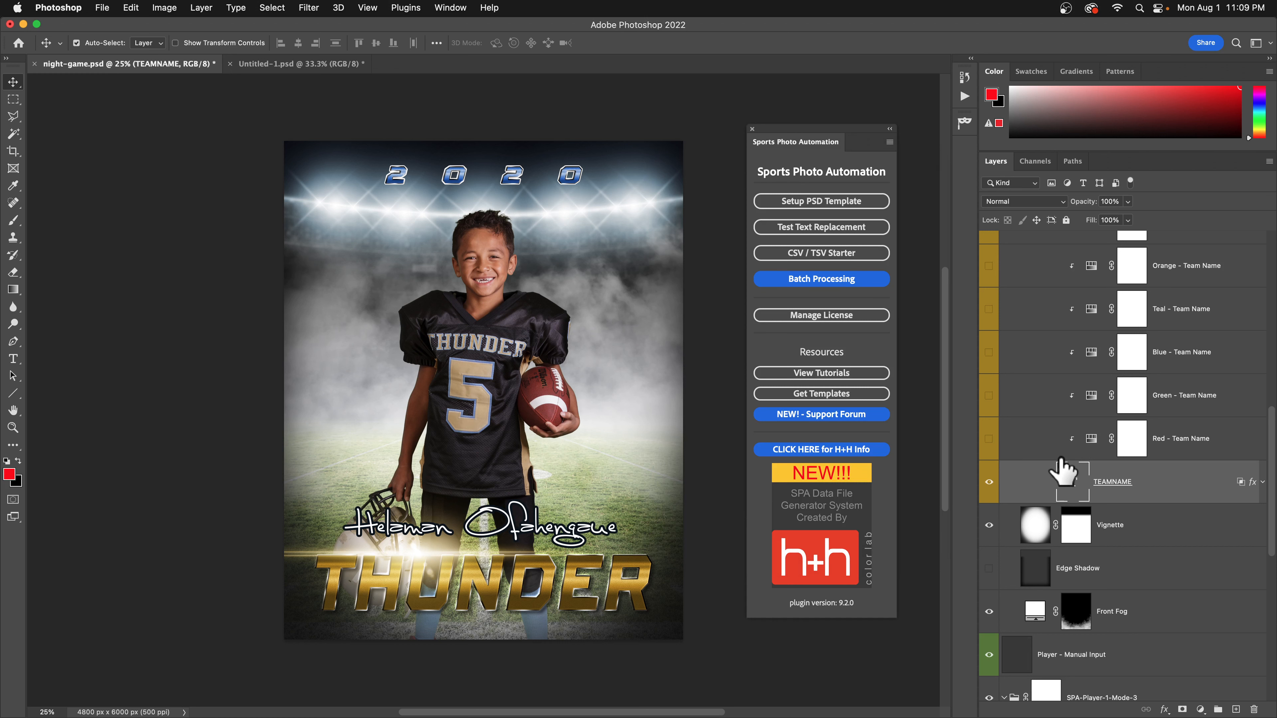
Set the DER letters of THUNDER to 72 pt, commit, and reopen Test Text Replacement.
{"action": "double_click", "coordinate": [1071, 485]}
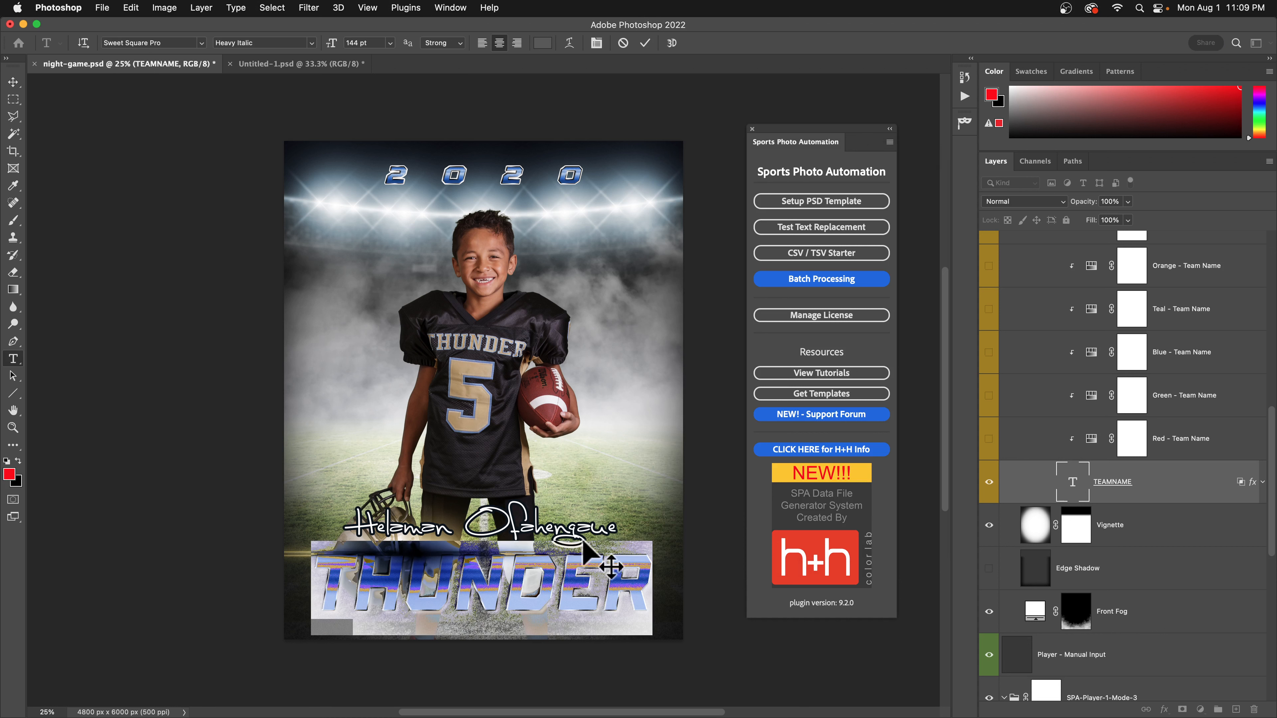
{"action": "left_click", "coordinate": [548, 568]}
{"action": "left_click_drag", "start_coordinate": [528, 571], "coordinate": [661, 573]}
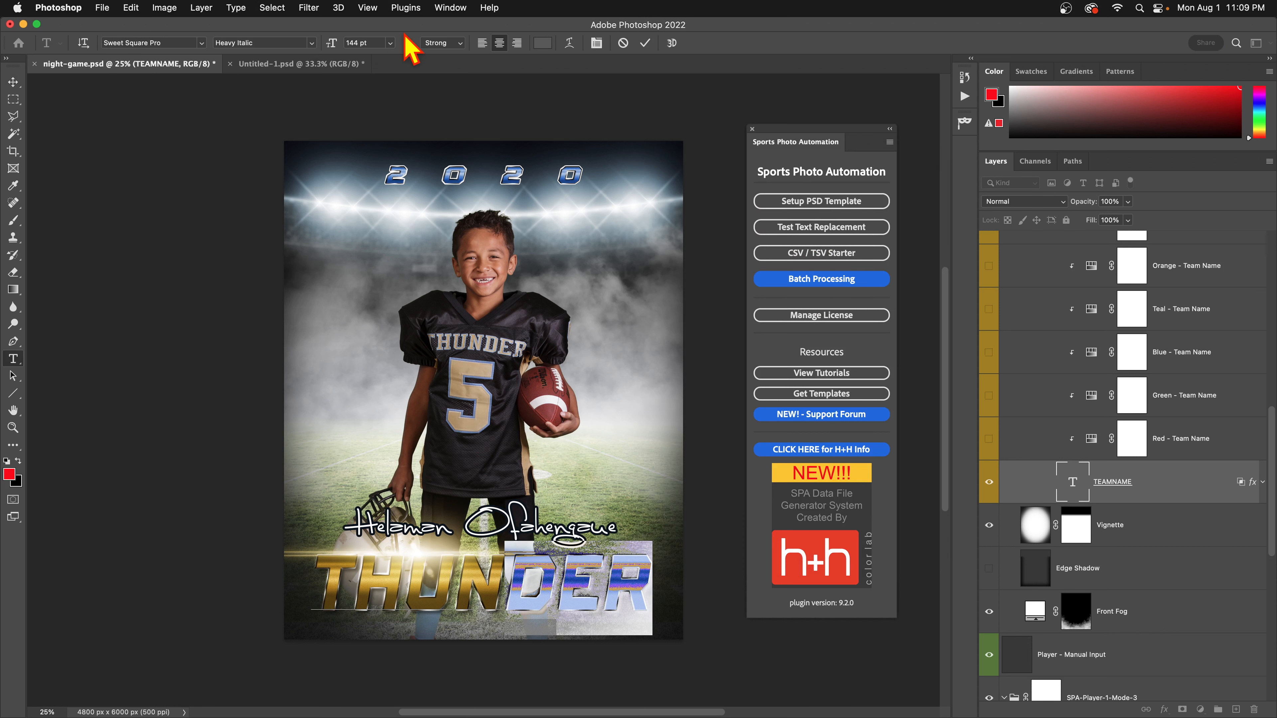
{"action": "left_click", "coordinate": [395, 43]}
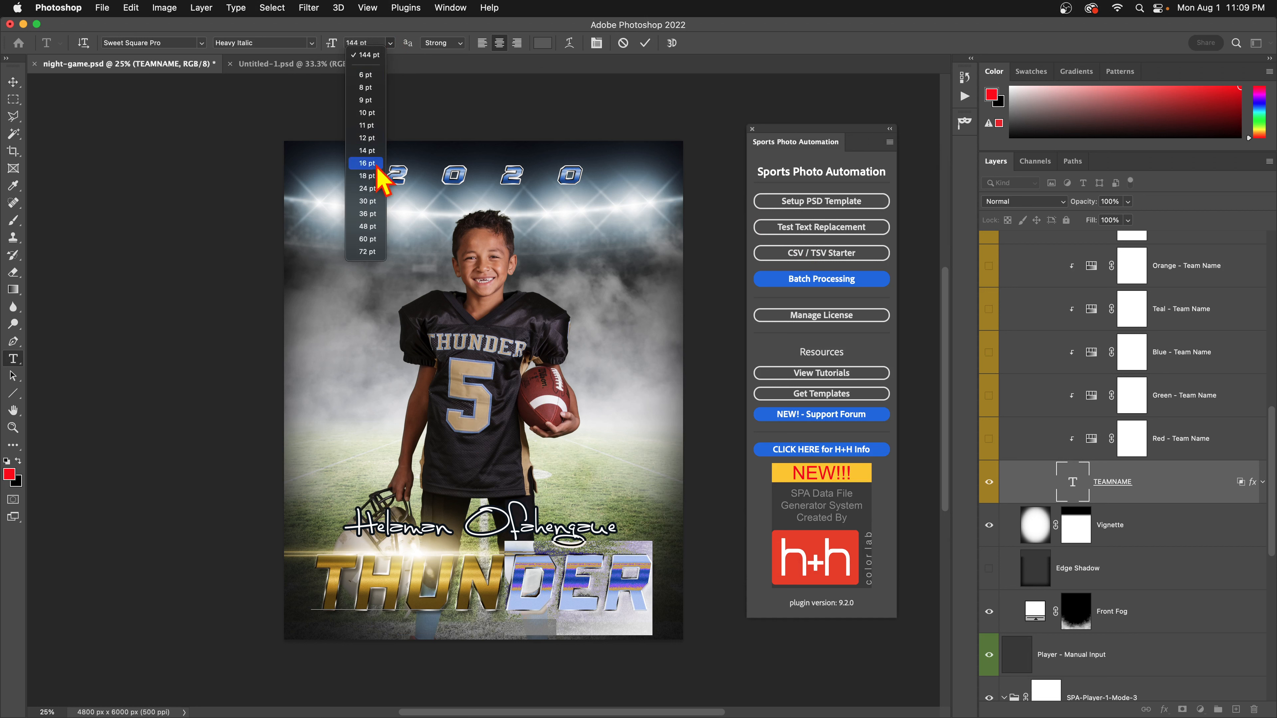
{"action": "left_click", "coordinate": [374, 251]}
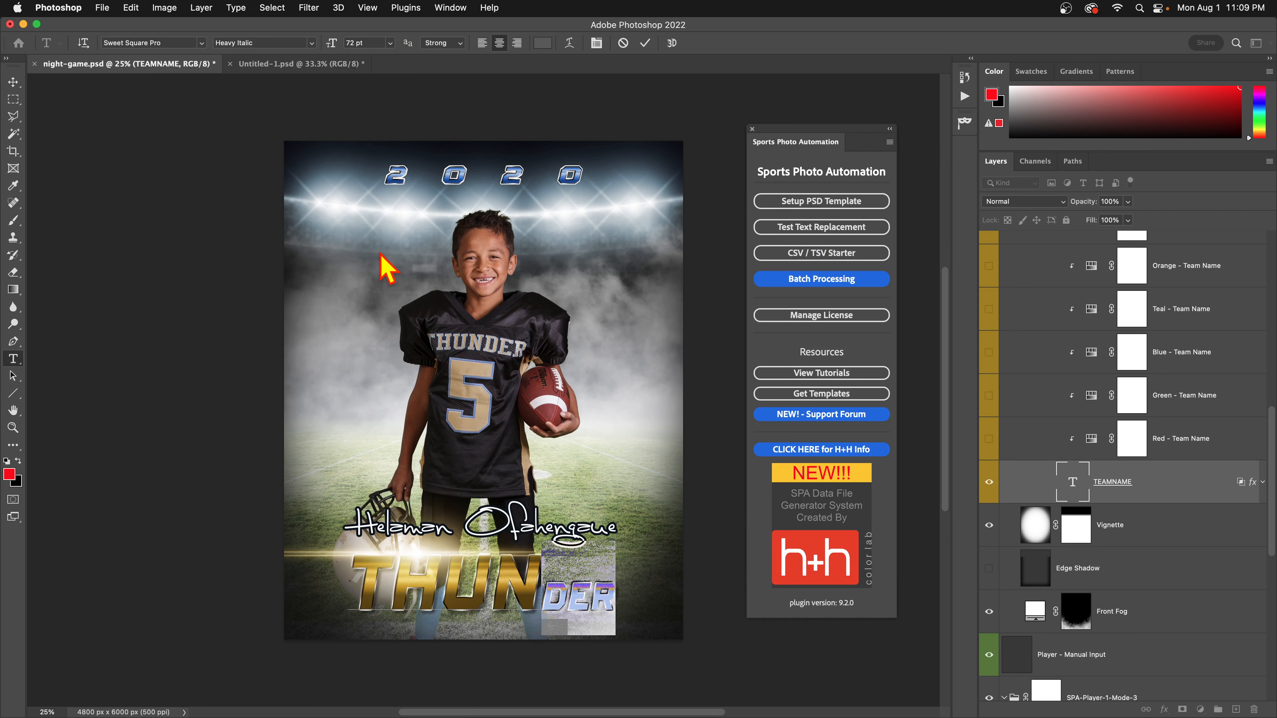
{"action": "left_click", "coordinate": [641, 39]}
{"action": "key", "text": "v"}
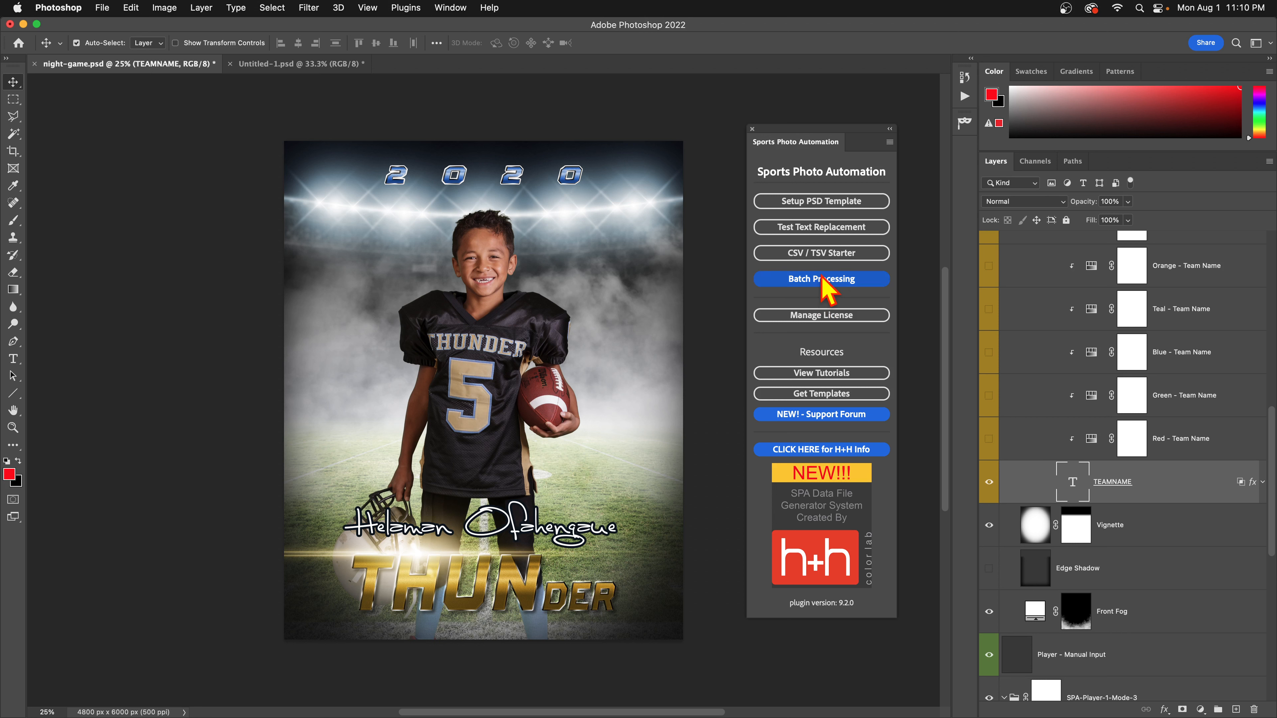
{"action": "left_click", "coordinate": [819, 227]}
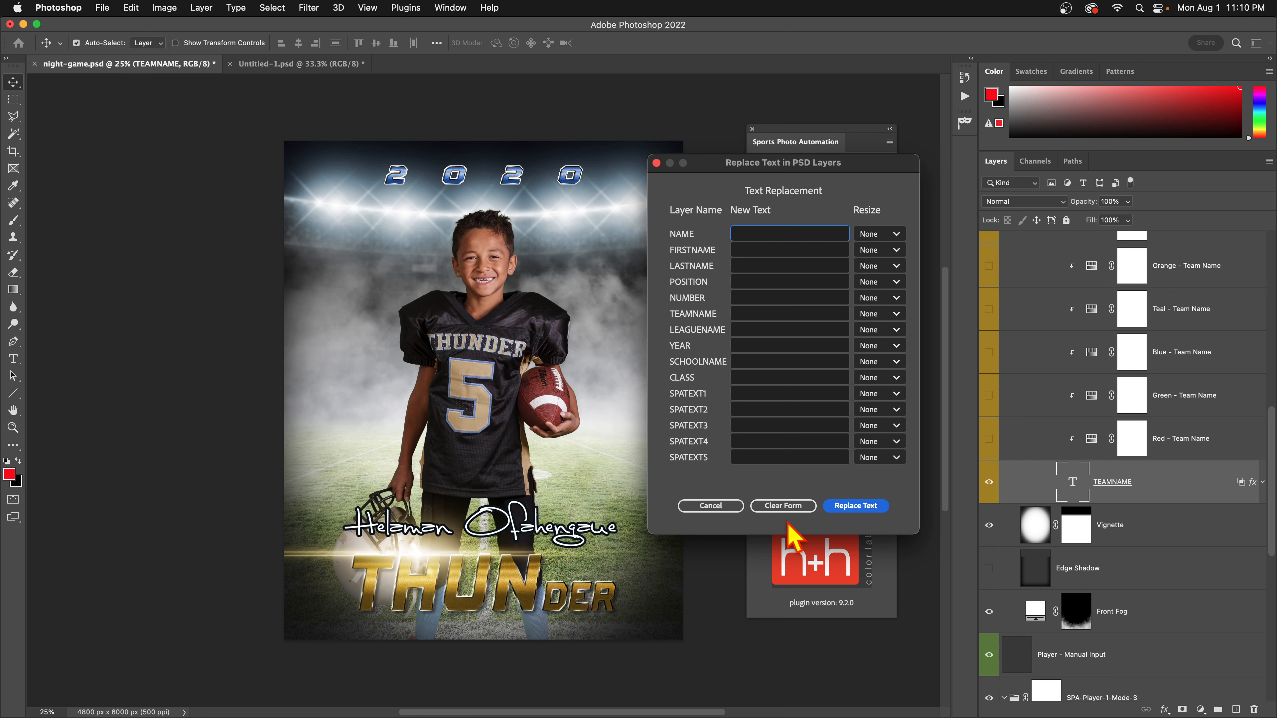
Reopen the replacement form and apply a new player name, team BULLS and year 2022.
{"action": "left_click", "coordinate": [719, 508]}
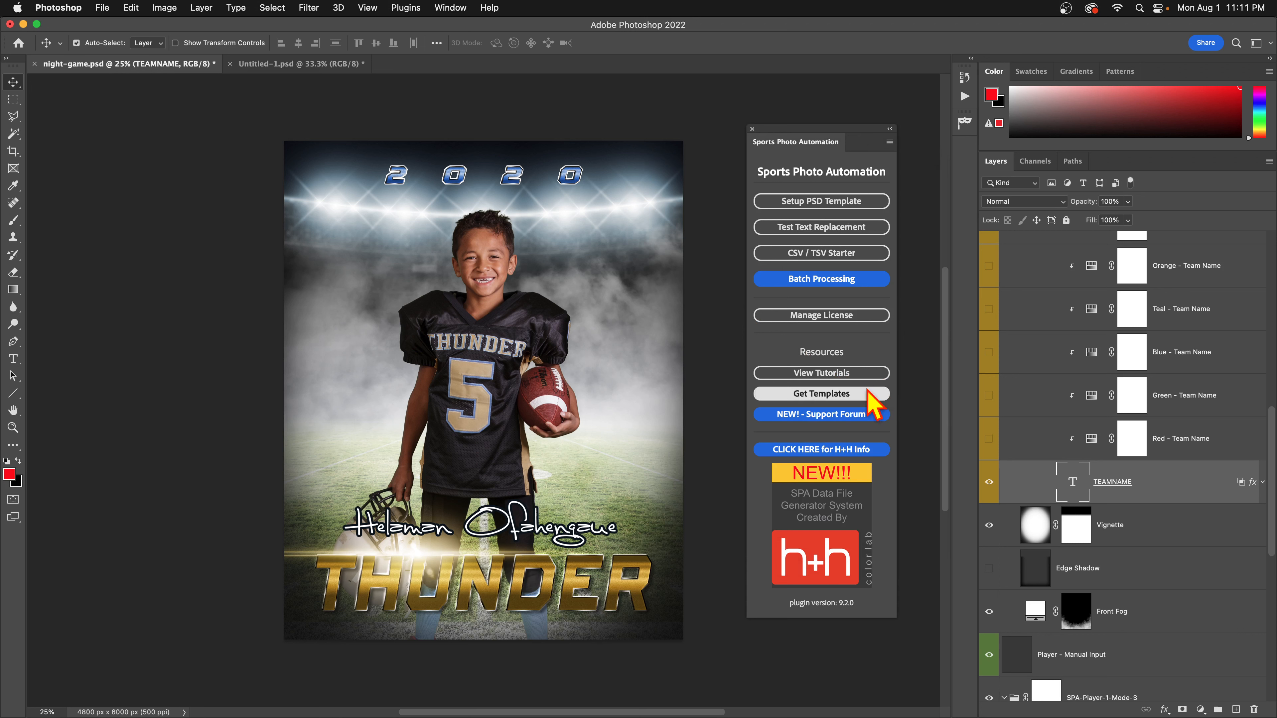
{"action": "left_click", "coordinate": [831, 228]}
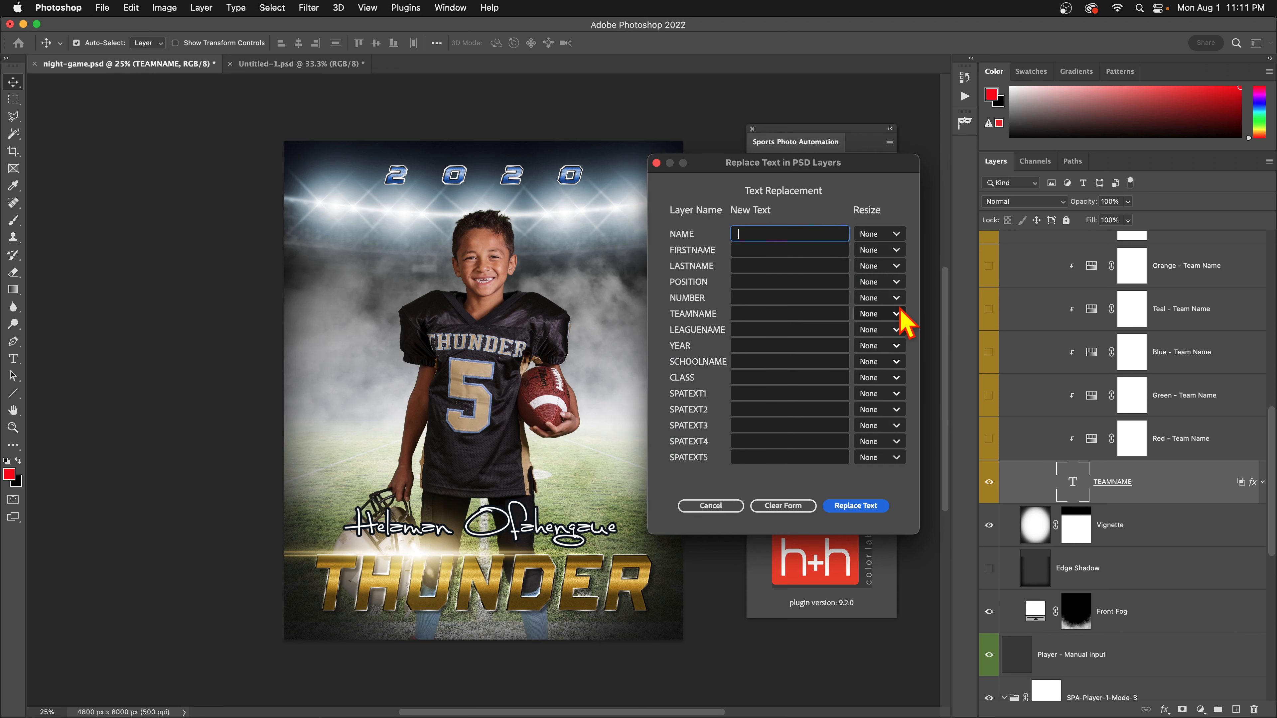
{"action": "left_click_drag", "start_coordinate": [793, 165], "coordinate": [835, 167]}
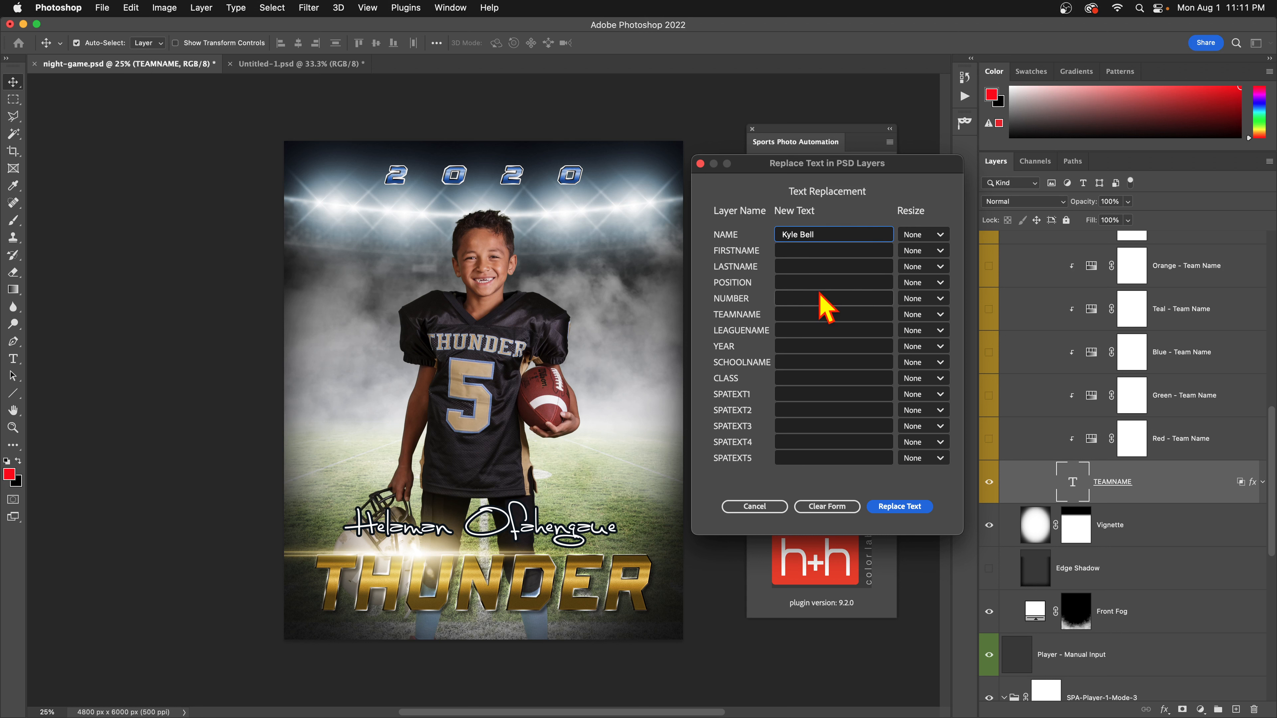
{"action": "left_click", "coordinate": [810, 312]}
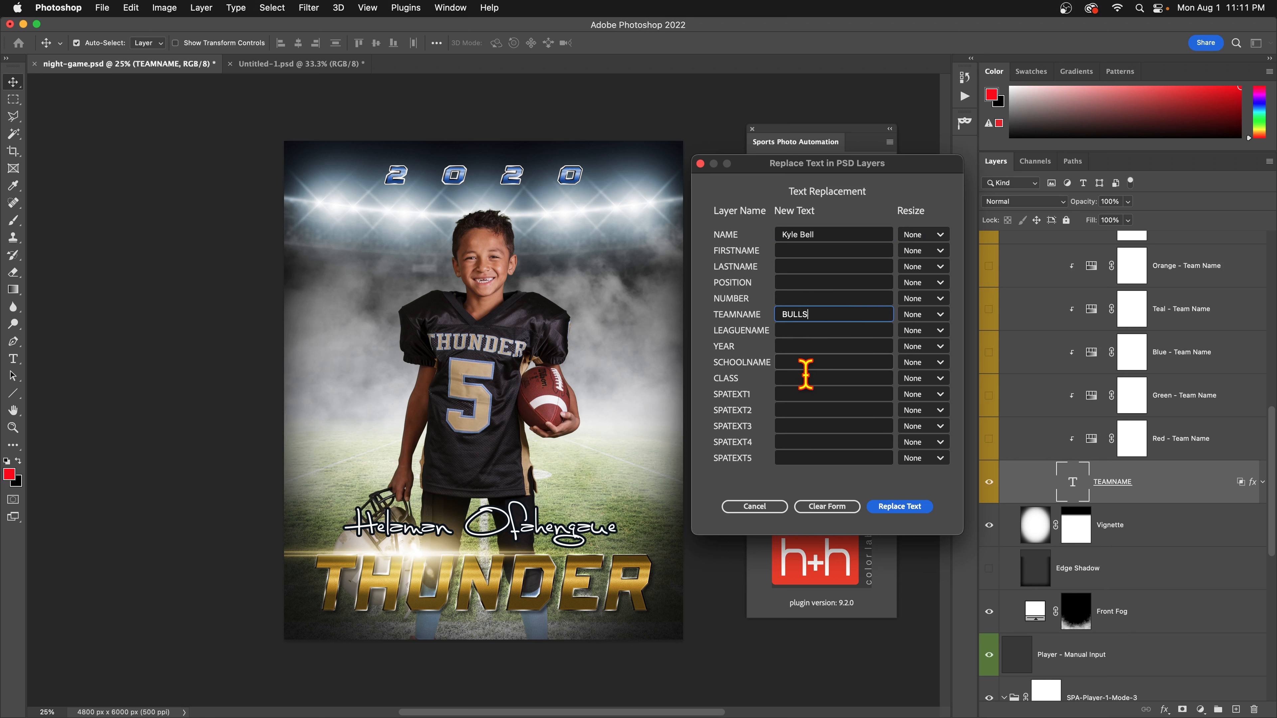
{"action": "left_click", "coordinate": [793, 346]}
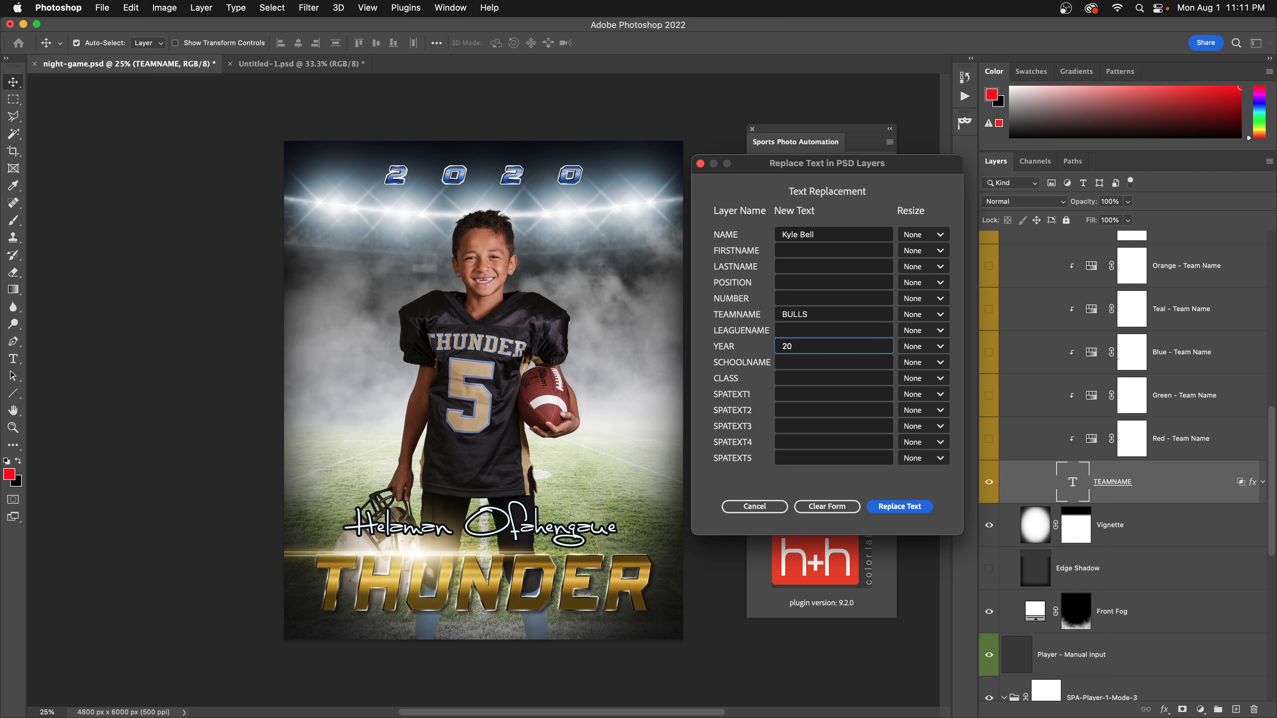
{"action": "type", "text": "2022"}
{"action": "double_click", "coordinate": [795, 314]}
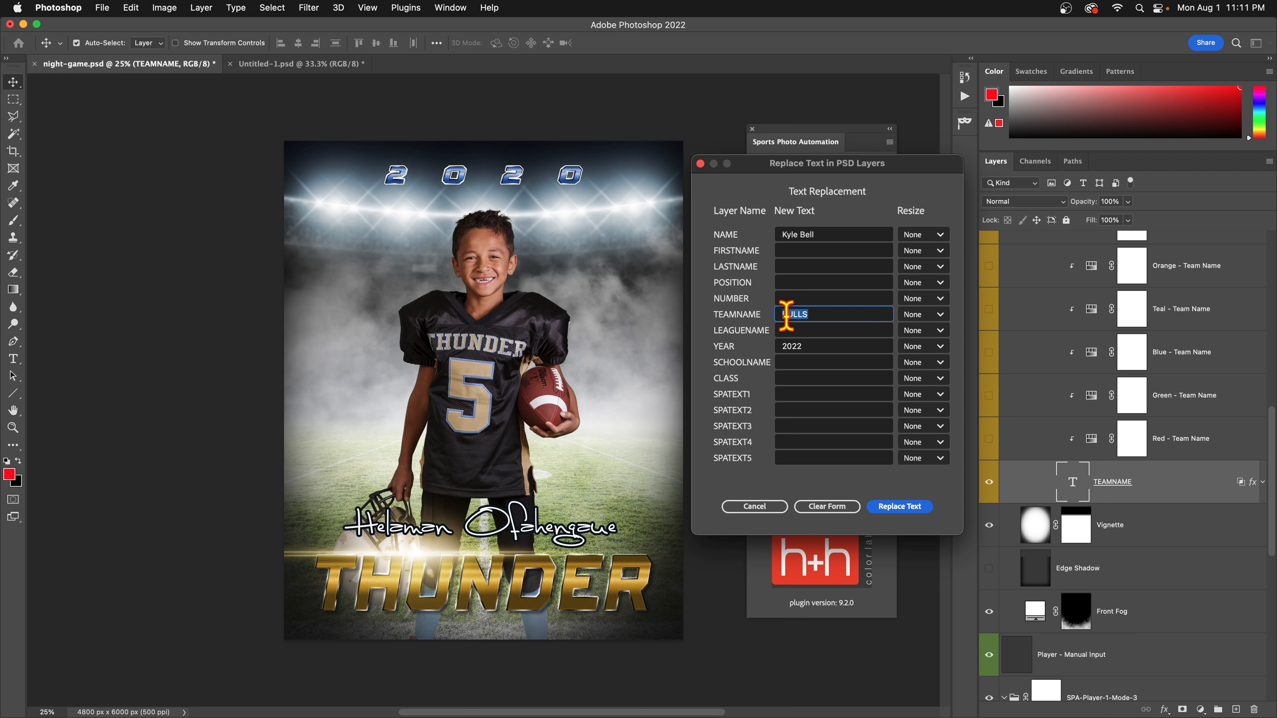
{"action": "left_click", "coordinate": [906, 509]}
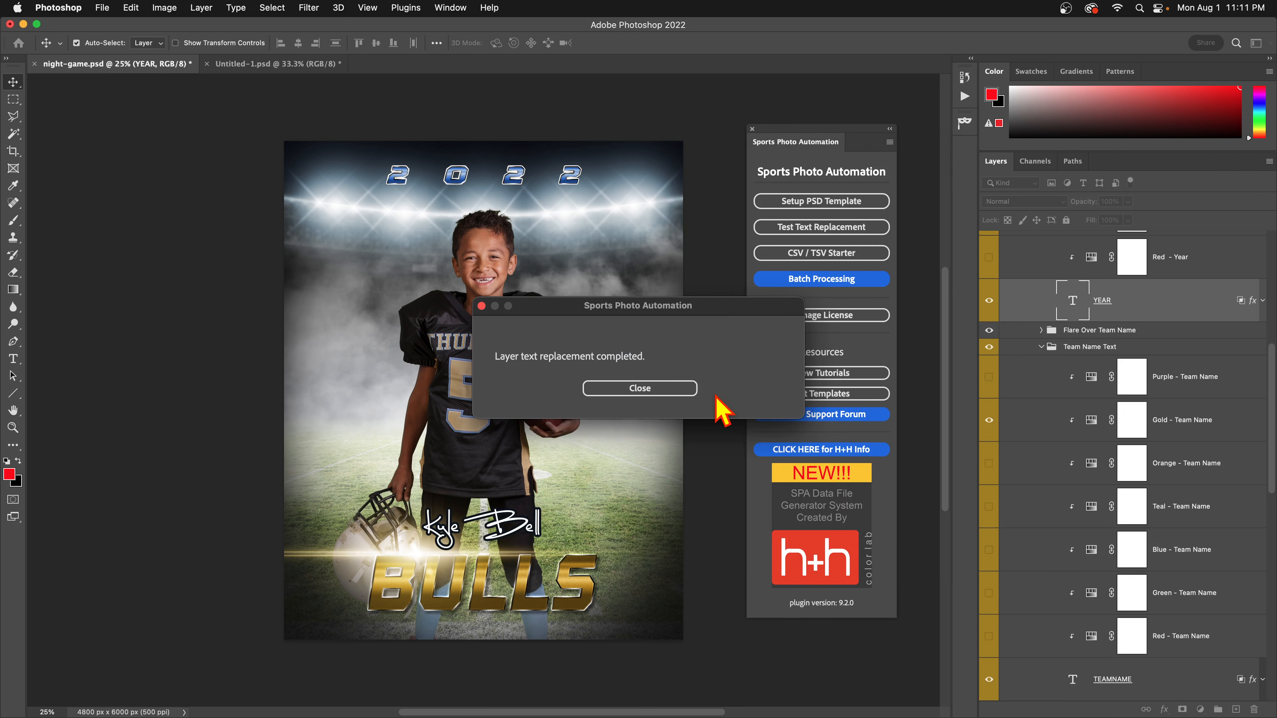
Dismiss the completion message and revert the poster to the night-game.psd History snapshot.
{"action": "left_click", "coordinate": [676, 389]}
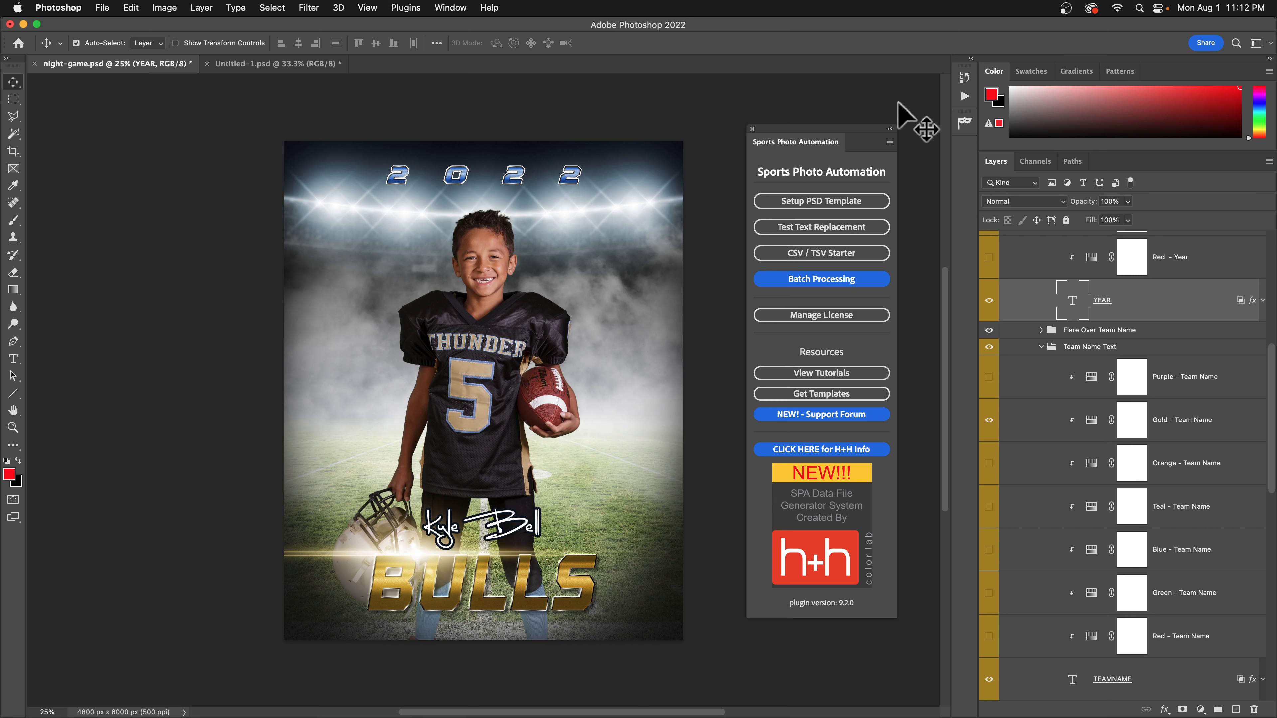
{"action": "left_click", "coordinate": [964, 78]}
{"action": "left_click", "coordinate": [912, 100]}
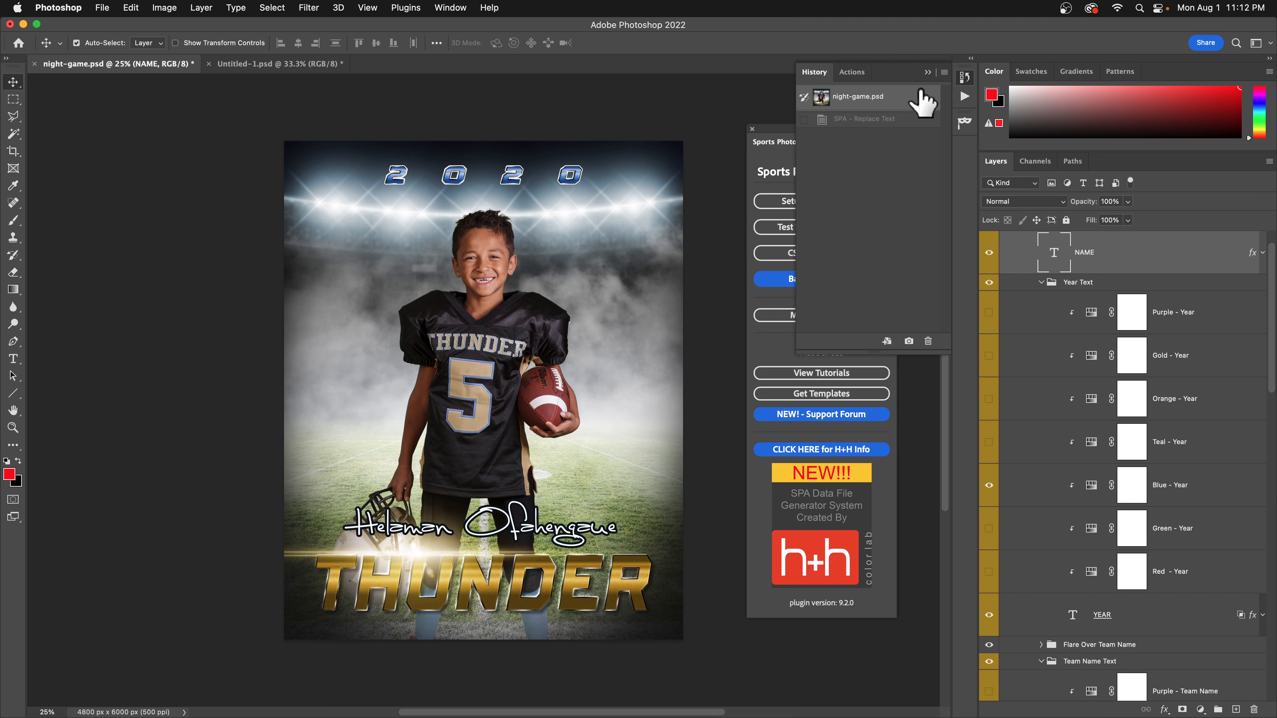
{"action": "left_click", "coordinate": [927, 72]}
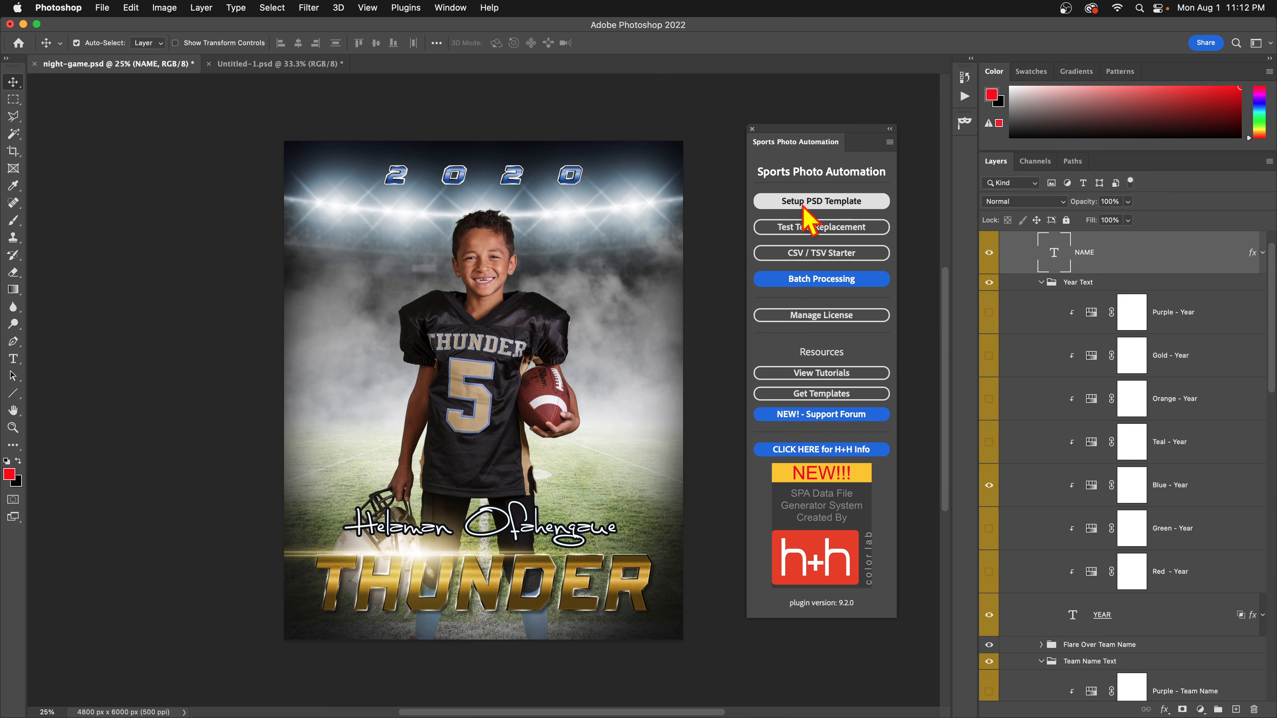
{"action": "key", "text": "super+Tab"}
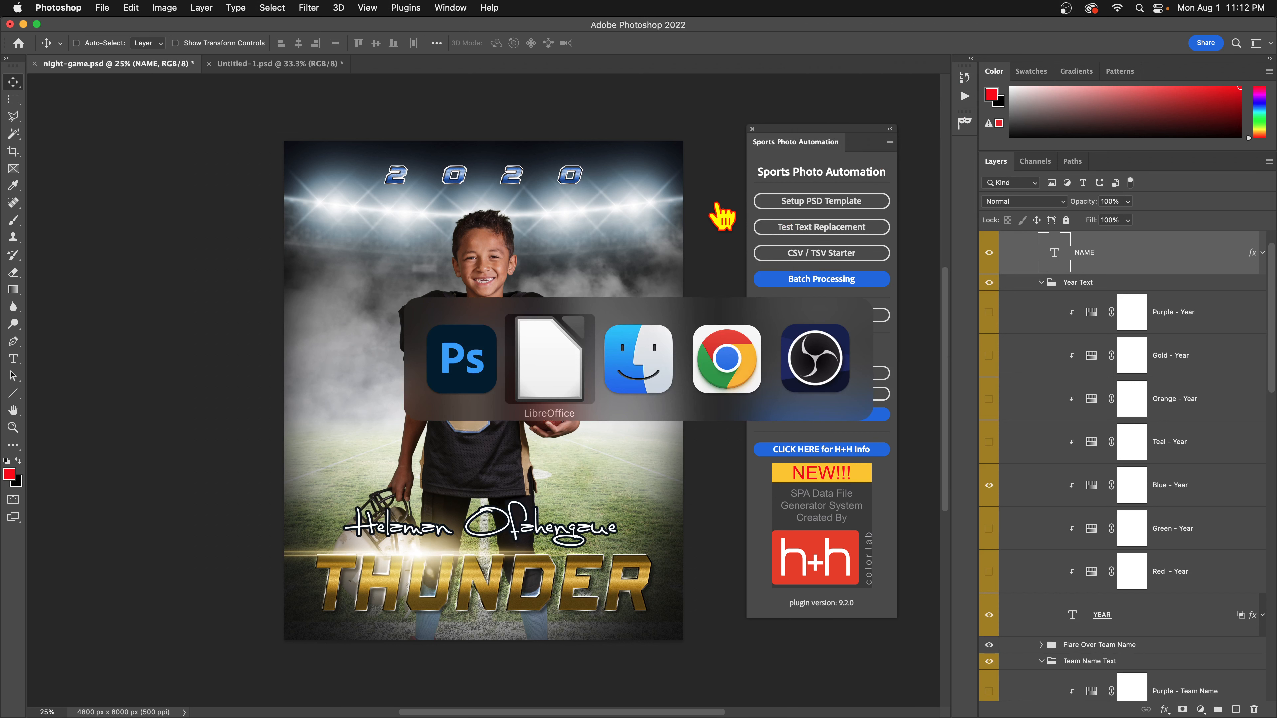
Highlight the Pixnub guide's auto text rescaling methods (X, Y, A, XM, YM, AM), then return to Photoshop.
{"action": "key", "text": "super+Tab"}
{"action": "key", "text": "super+Tab"}
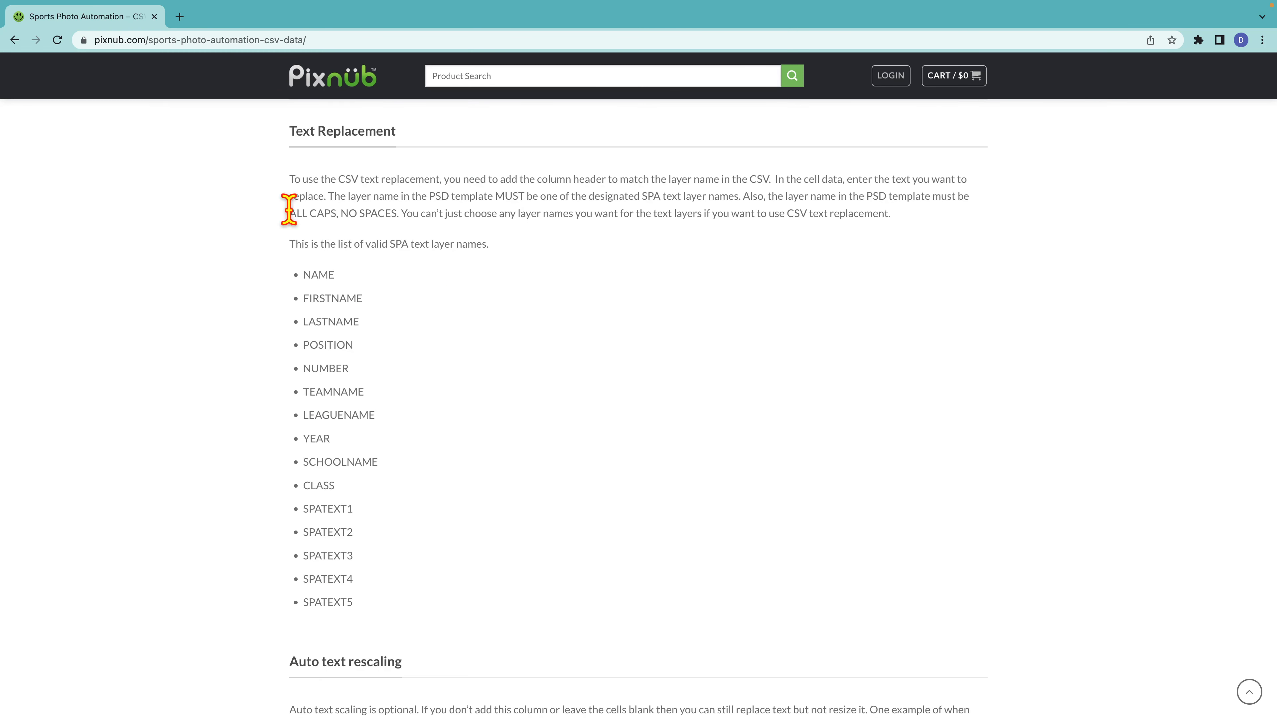
{"action": "scroll", "coordinate": [289, 209], "scroll_direction": "down", "scroll_amount": 10}
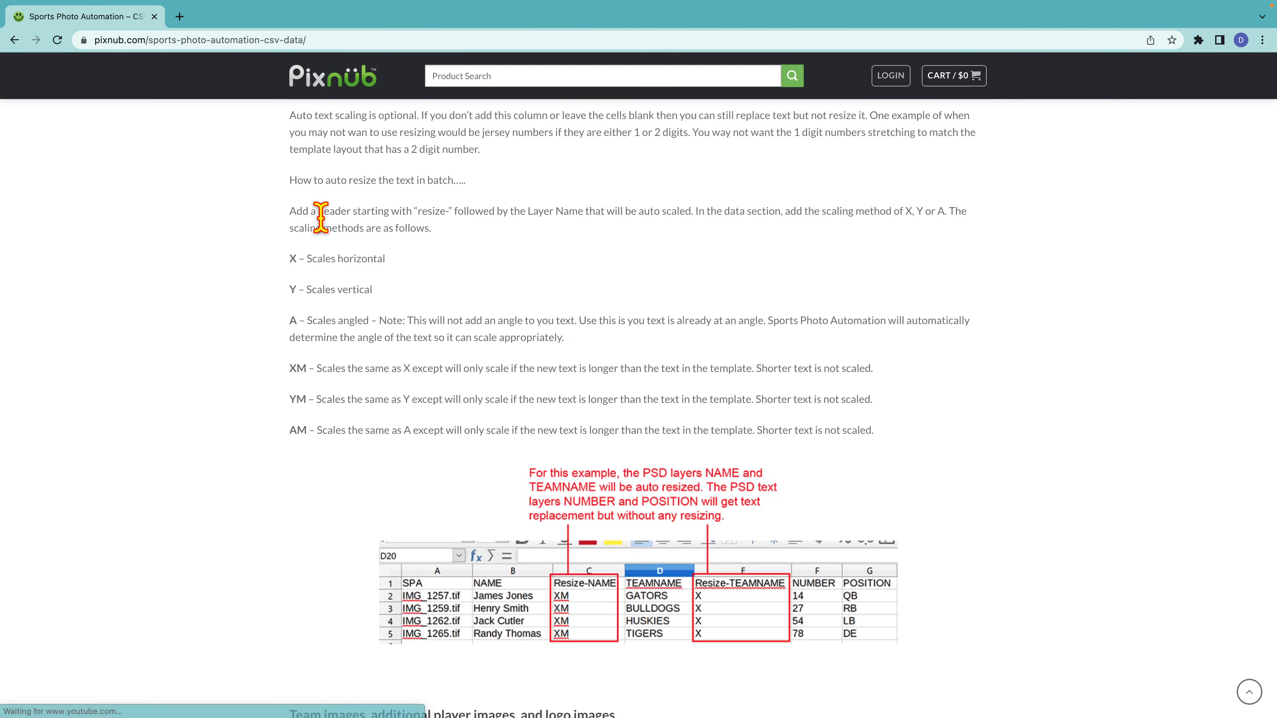
{"action": "scroll", "coordinate": [320, 217], "scroll_direction": "up", "scroll_amount": 2}
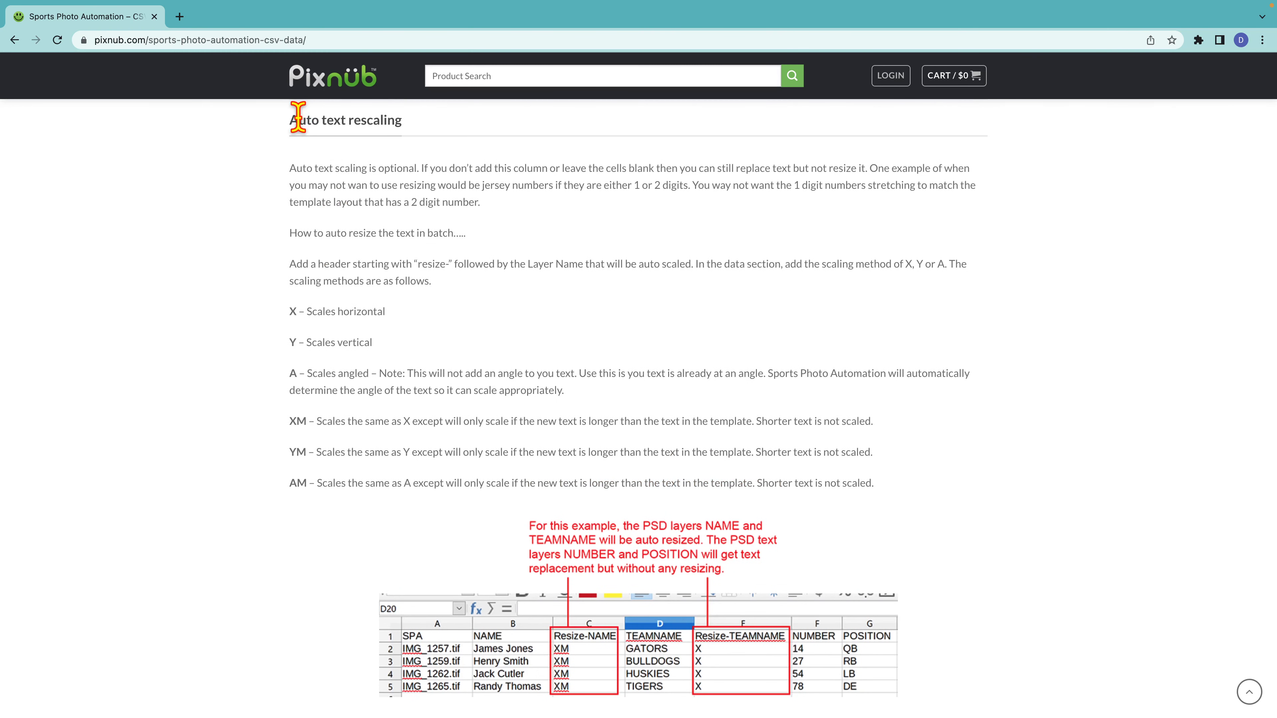
{"action": "left_click_drag", "start_coordinate": [298, 118], "coordinate": [463, 134]}
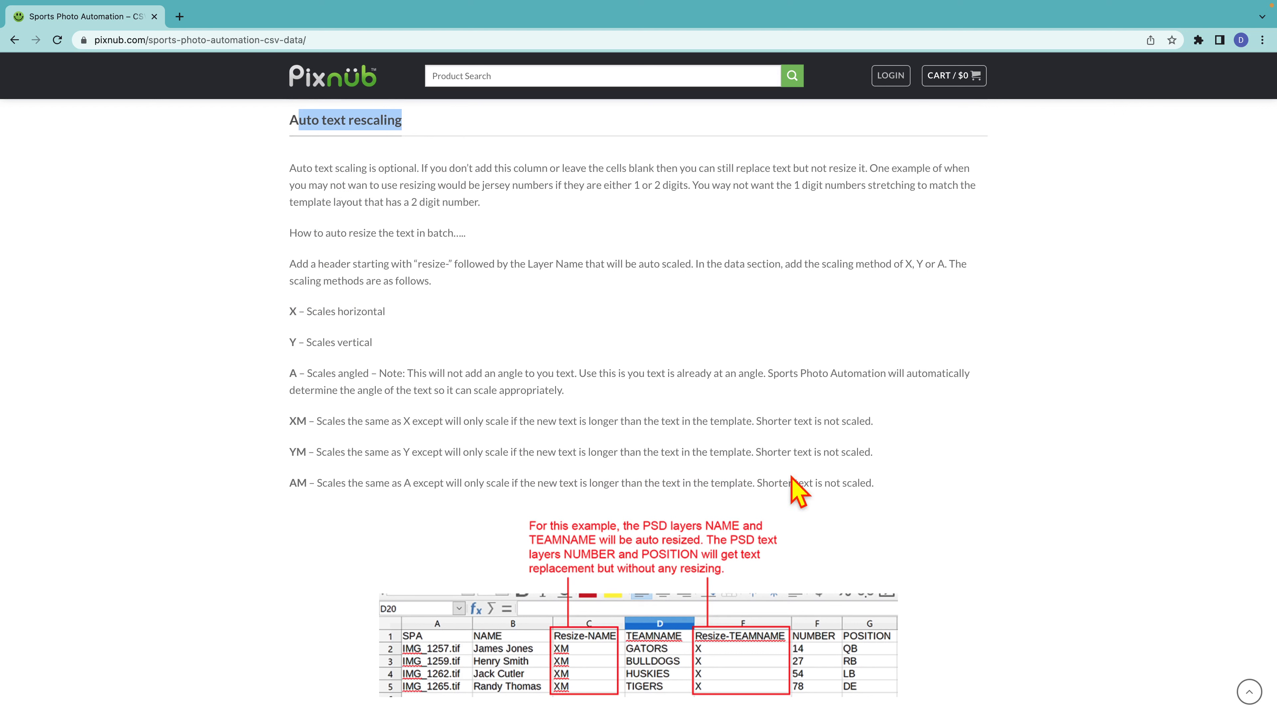
{"action": "left_click_drag", "start_coordinate": [871, 472], "coordinate": [287, 315]}
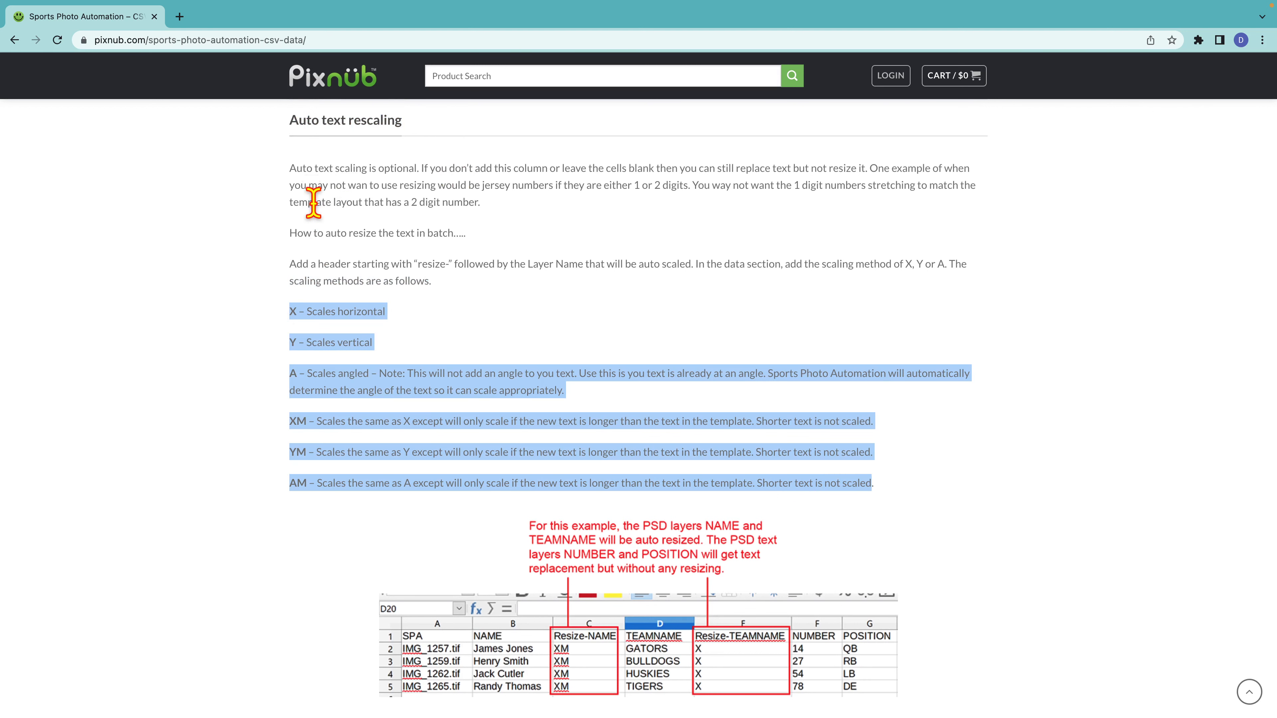
{"action": "key", "text": "super+Tab"}
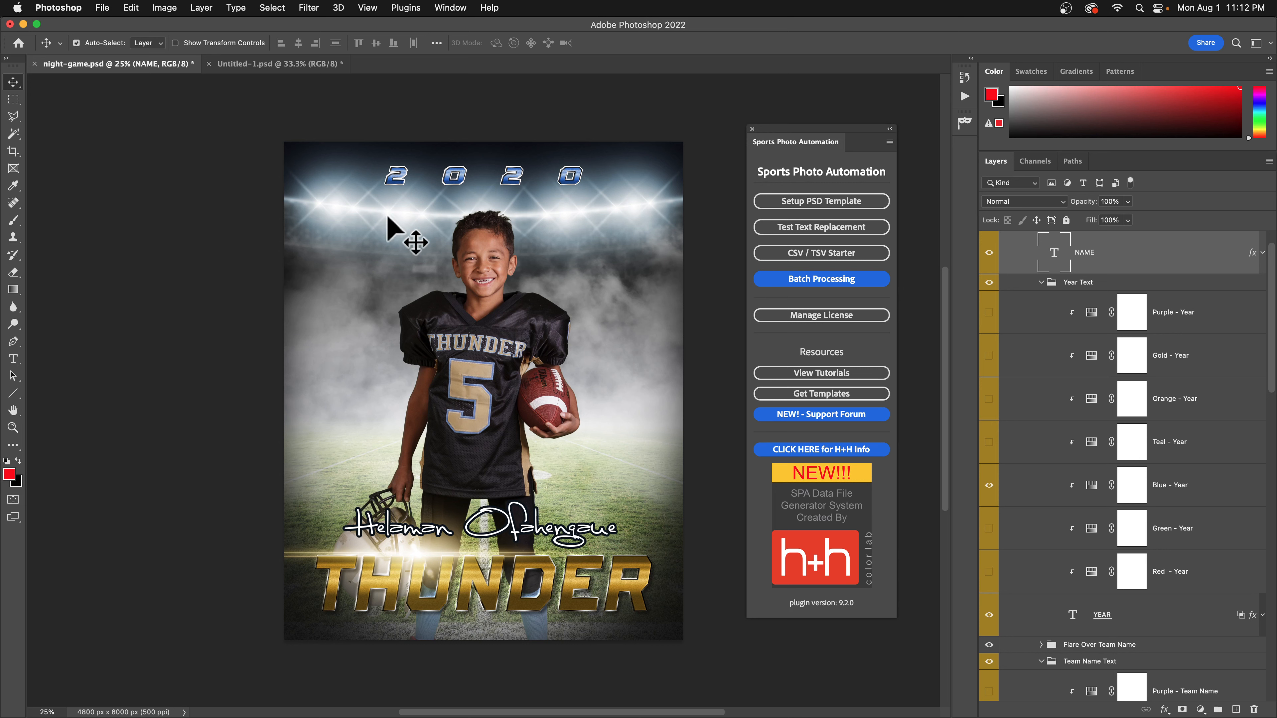
Rerun the replacement with BULLS and 2022, setting NAME and TEAMNAME Resize to X.
{"action": "left_click", "coordinate": [799, 229]}
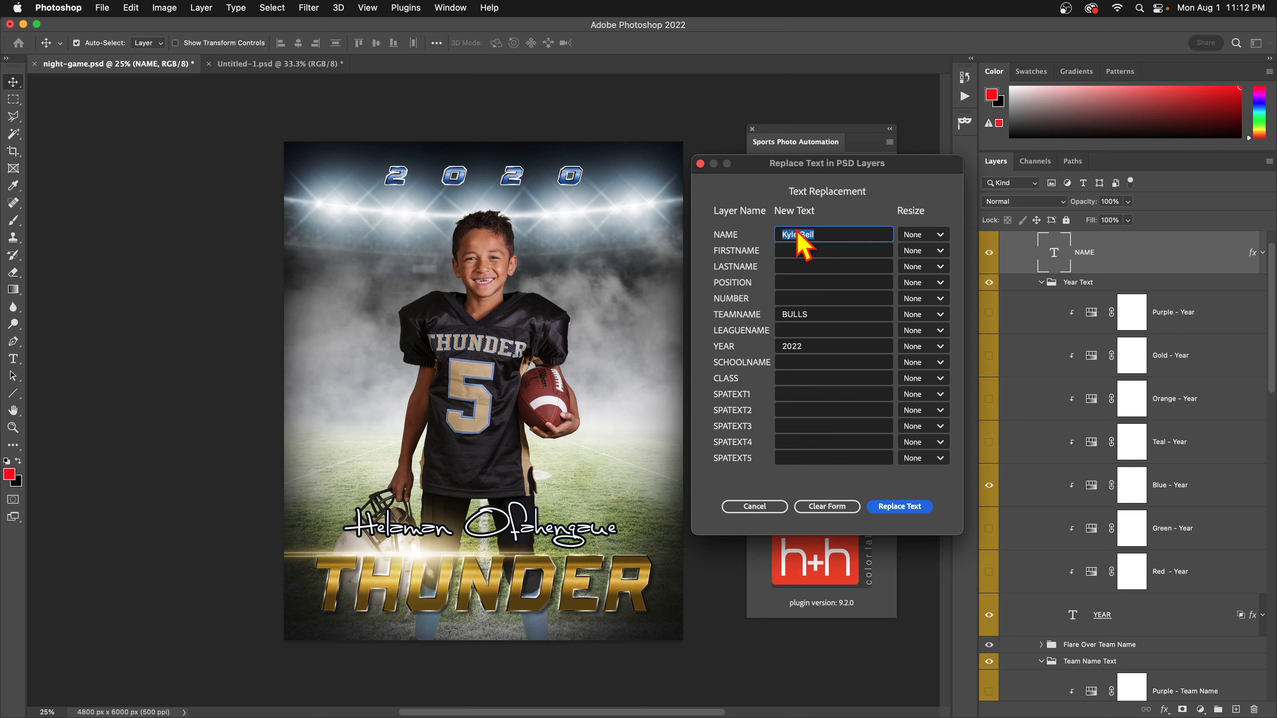
{"action": "left_click", "coordinate": [812, 314]}
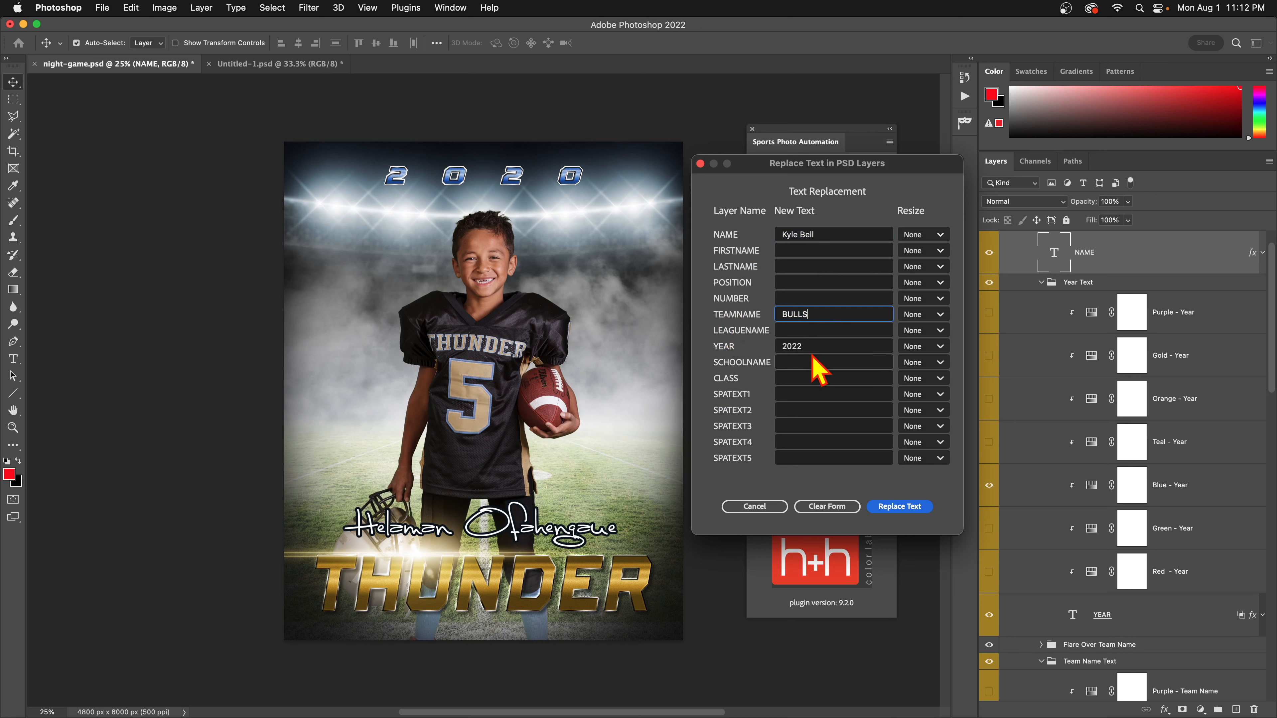
{"action": "mouse_move", "coordinate": [820, 236]}
{"action": "left_mouse_down"}
{"action": "mouse_move", "coordinate": [766, 231]}
{"action": "mouse_move", "coordinate": [801, 238]}
{"action": "left_mouse_up"}
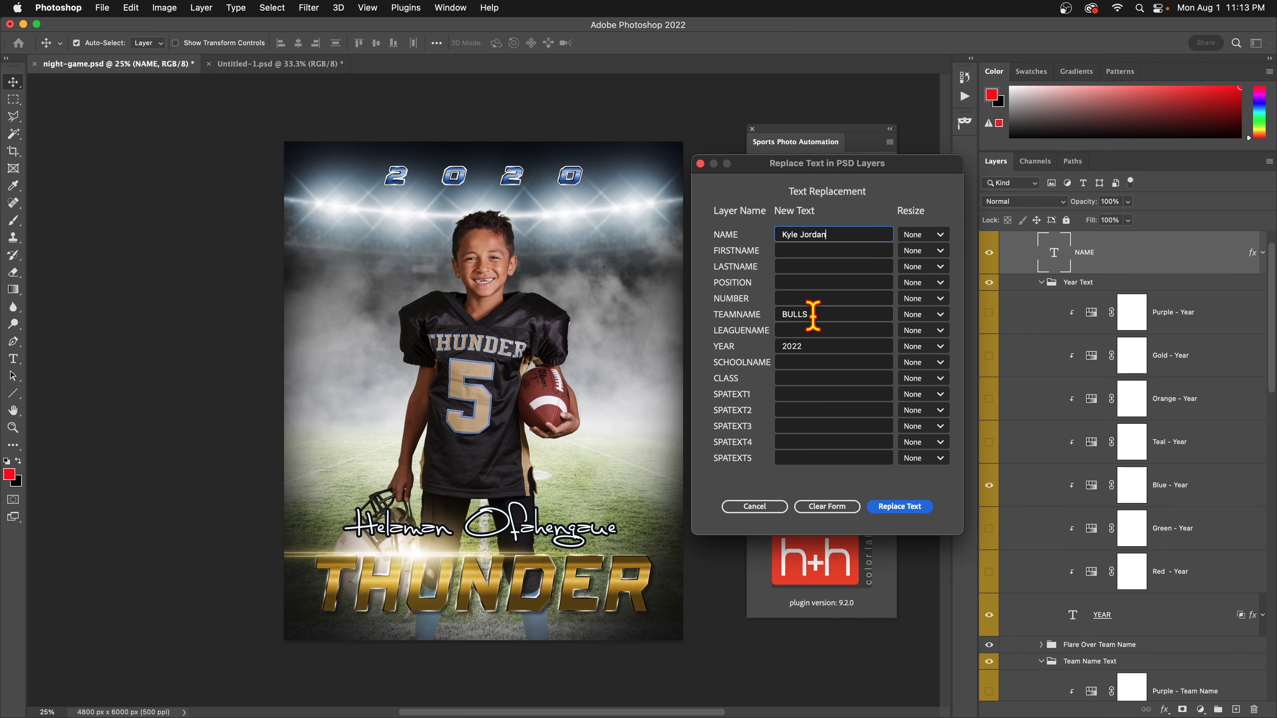
{"action": "left_click", "coordinate": [938, 236]}
{"action": "left_click", "coordinate": [924, 269]}
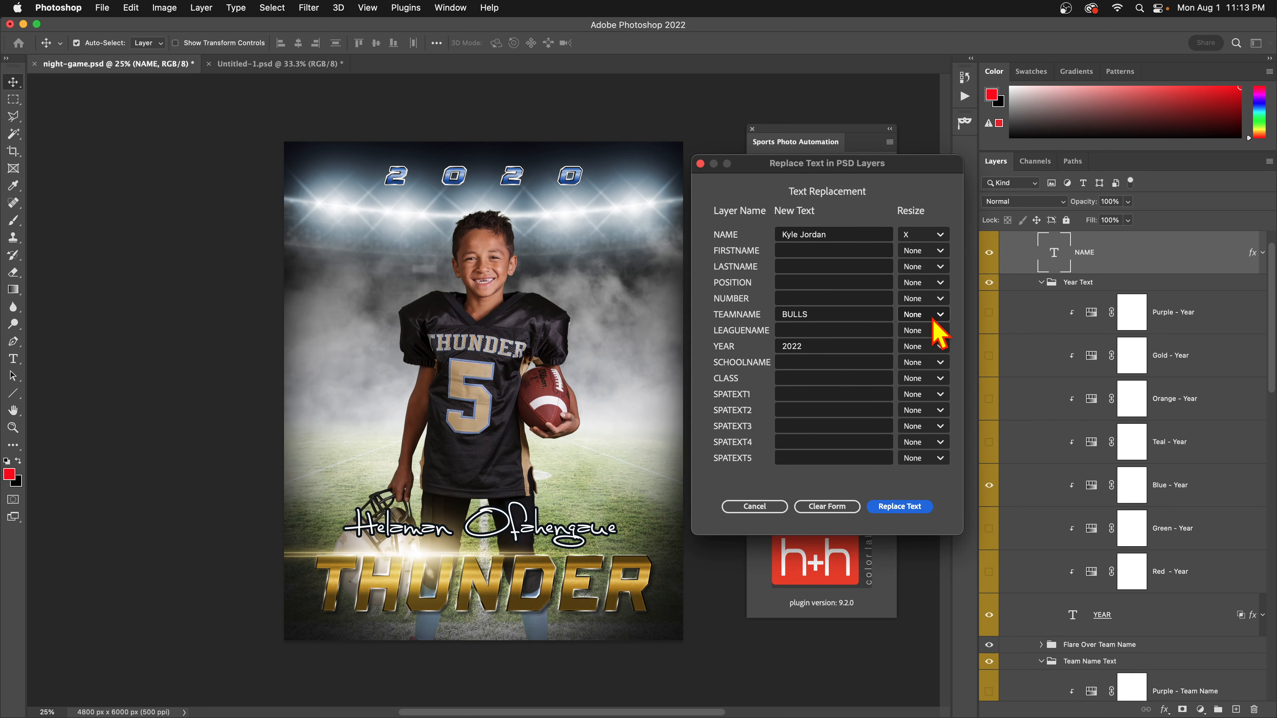
{"action": "left_click", "coordinate": [936, 315]}
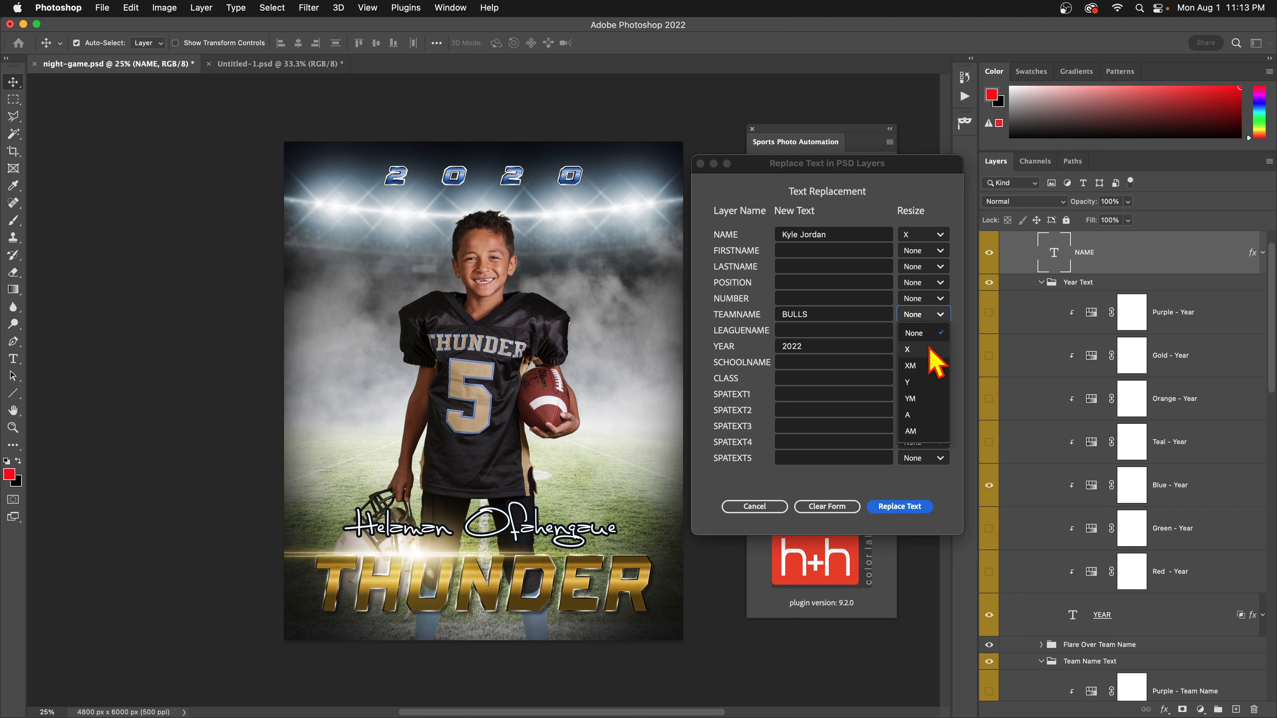
{"action": "left_click", "coordinate": [928, 349]}
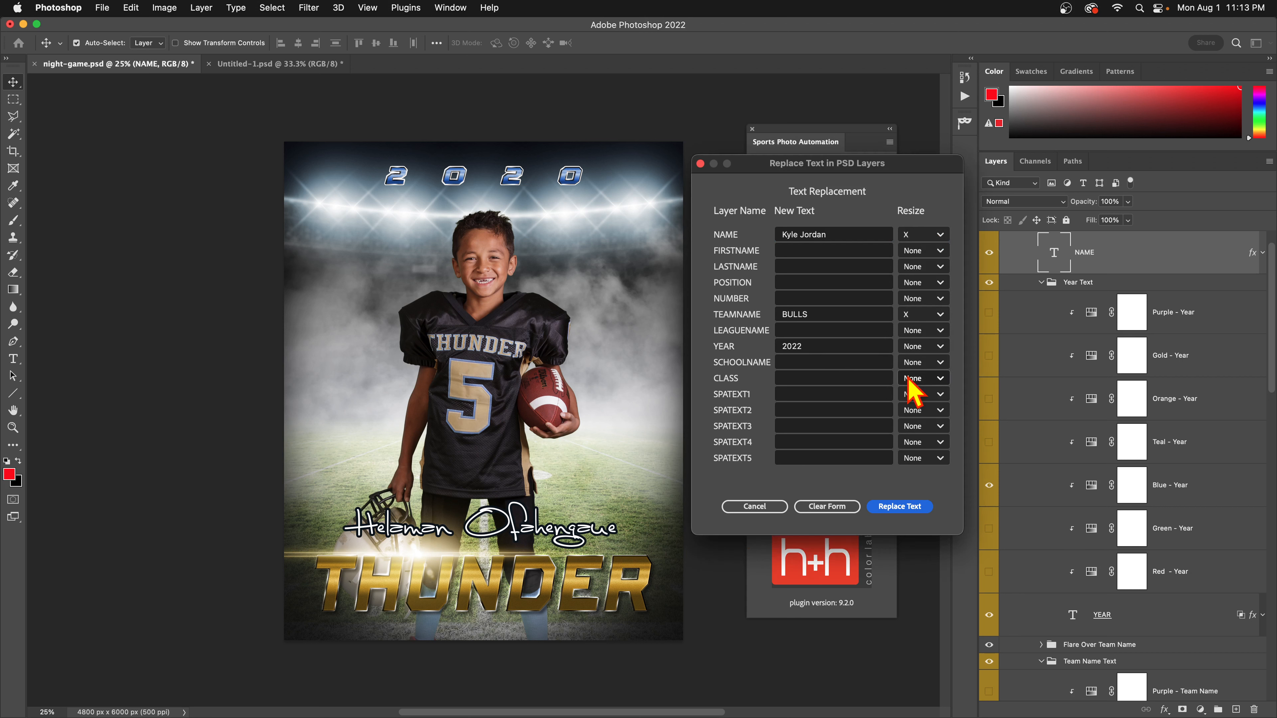
{"action": "left_click", "coordinate": [912, 506]}
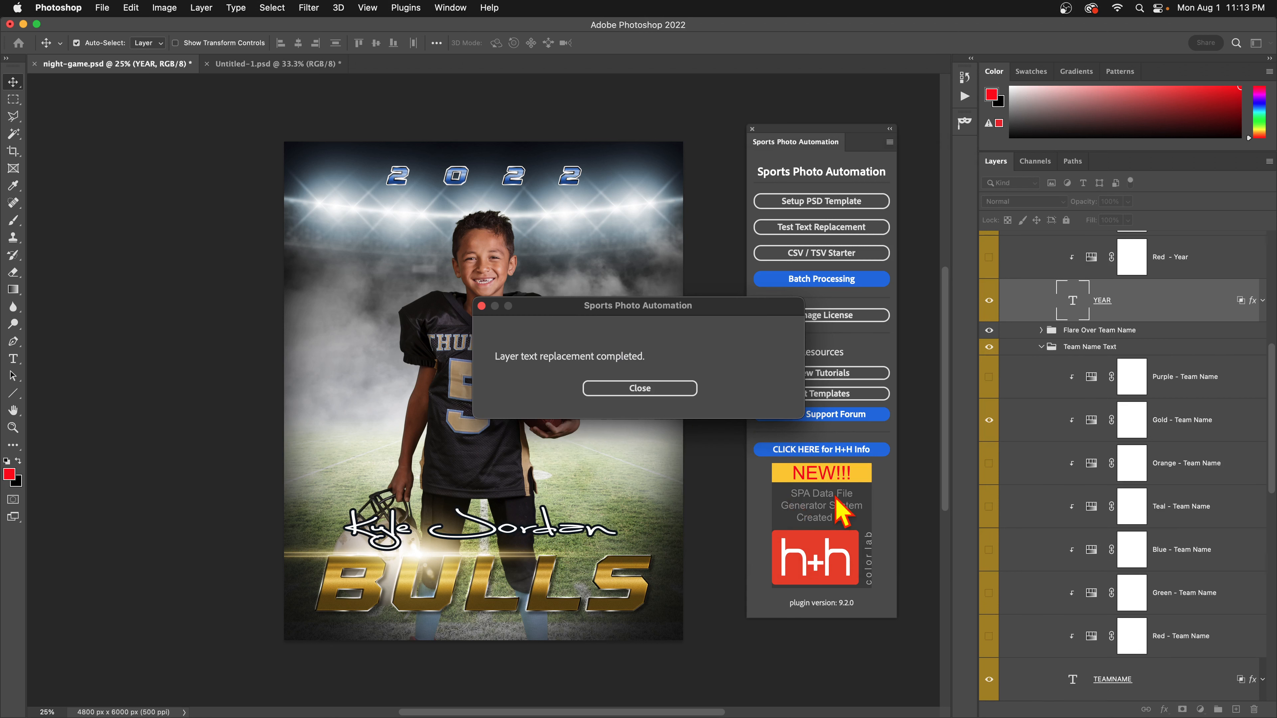
Toggle History between the snapshot and SPA - Replace Text, ending on the original template.
{"action": "left_click", "coordinate": [666, 392]}
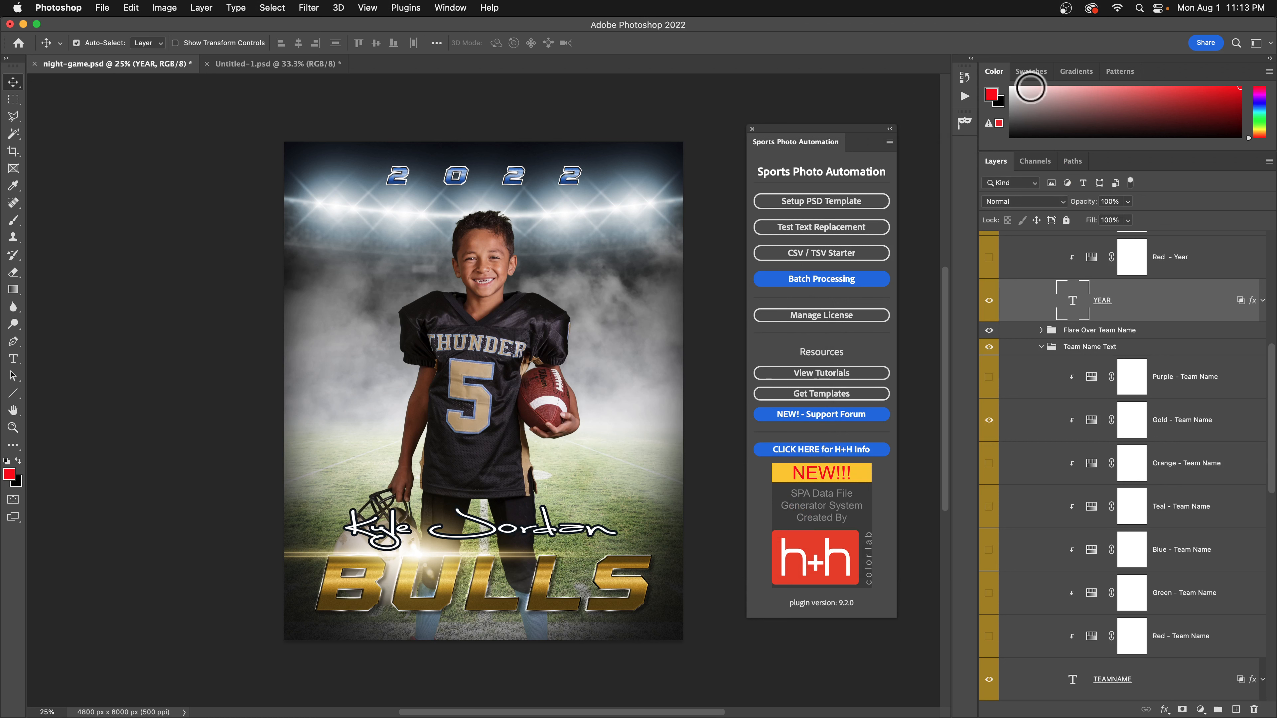
{"action": "left_click", "coordinate": [964, 79]}
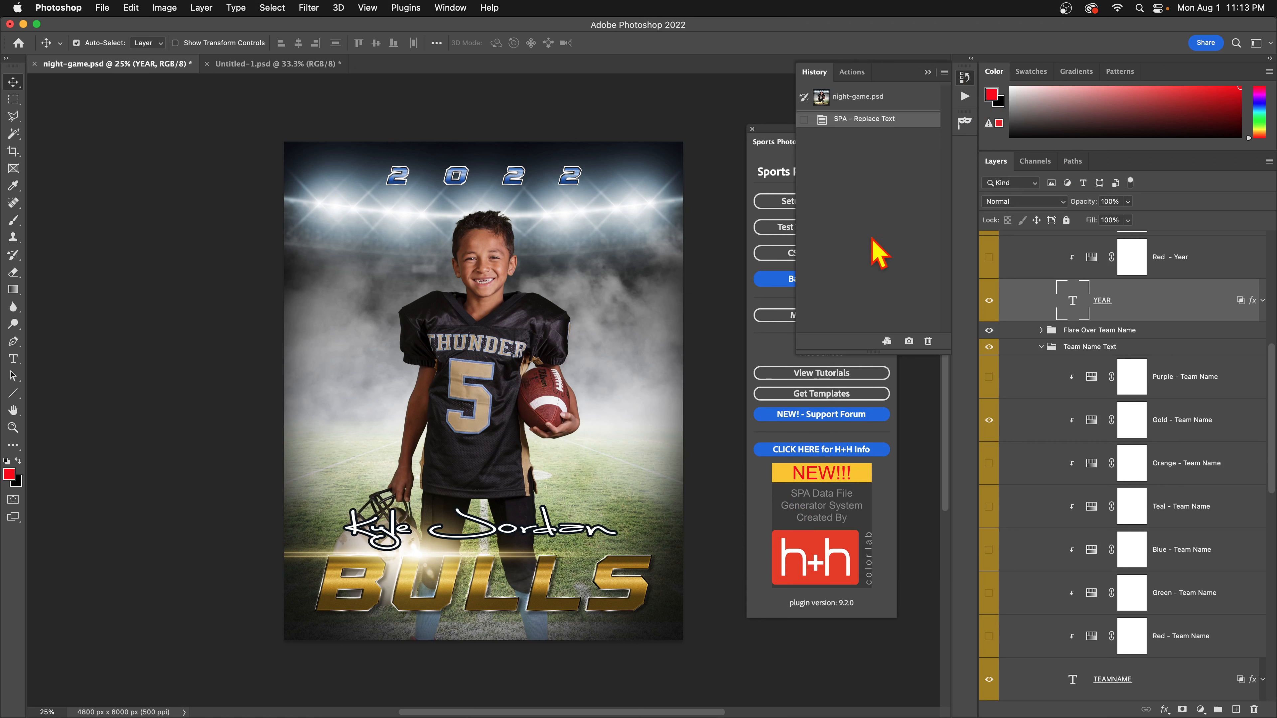
{"action": "left_click", "coordinate": [877, 106]}
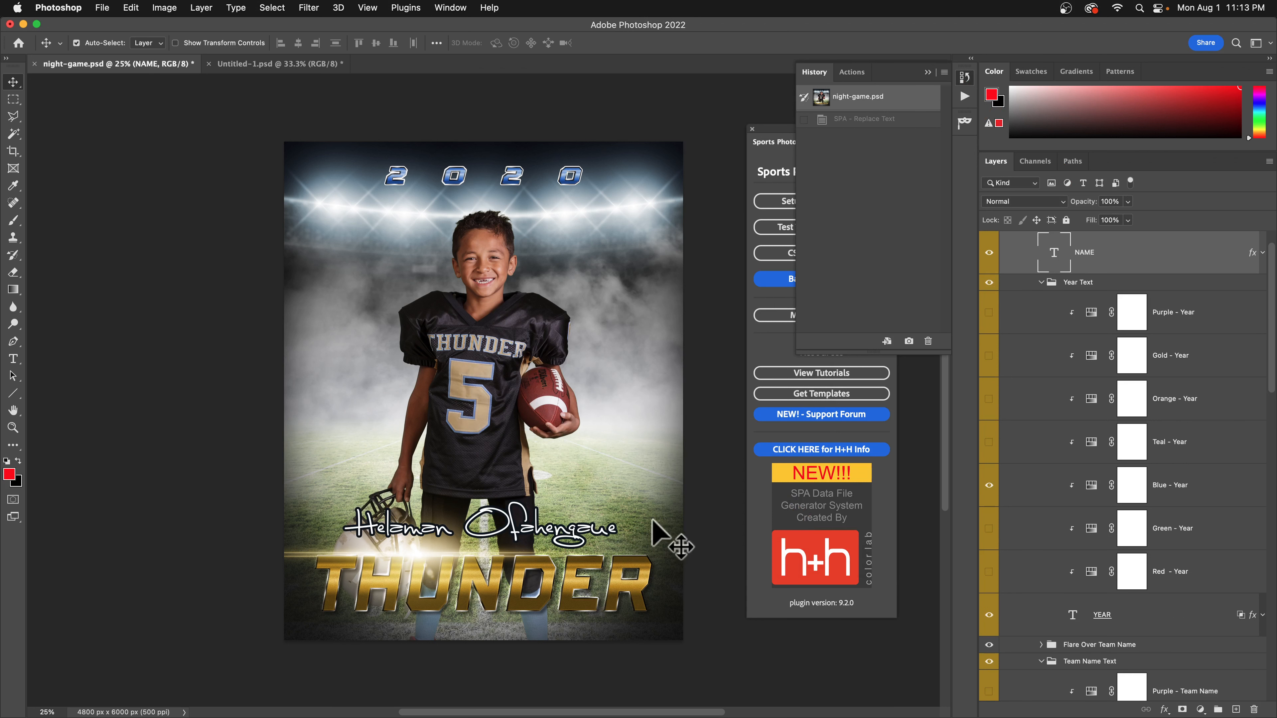
{"action": "left_click", "coordinate": [886, 119]}
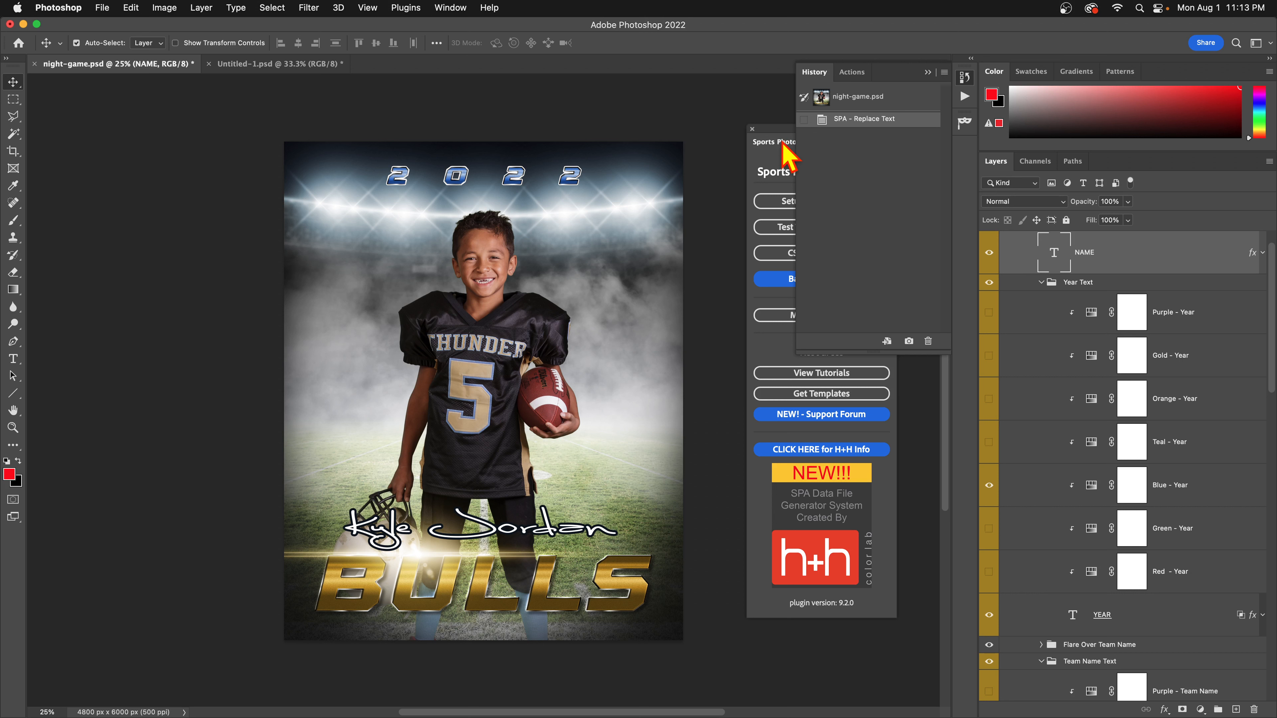
{"action": "left_click", "coordinate": [827, 97]}
{"action": "left_click", "coordinate": [779, 141]}
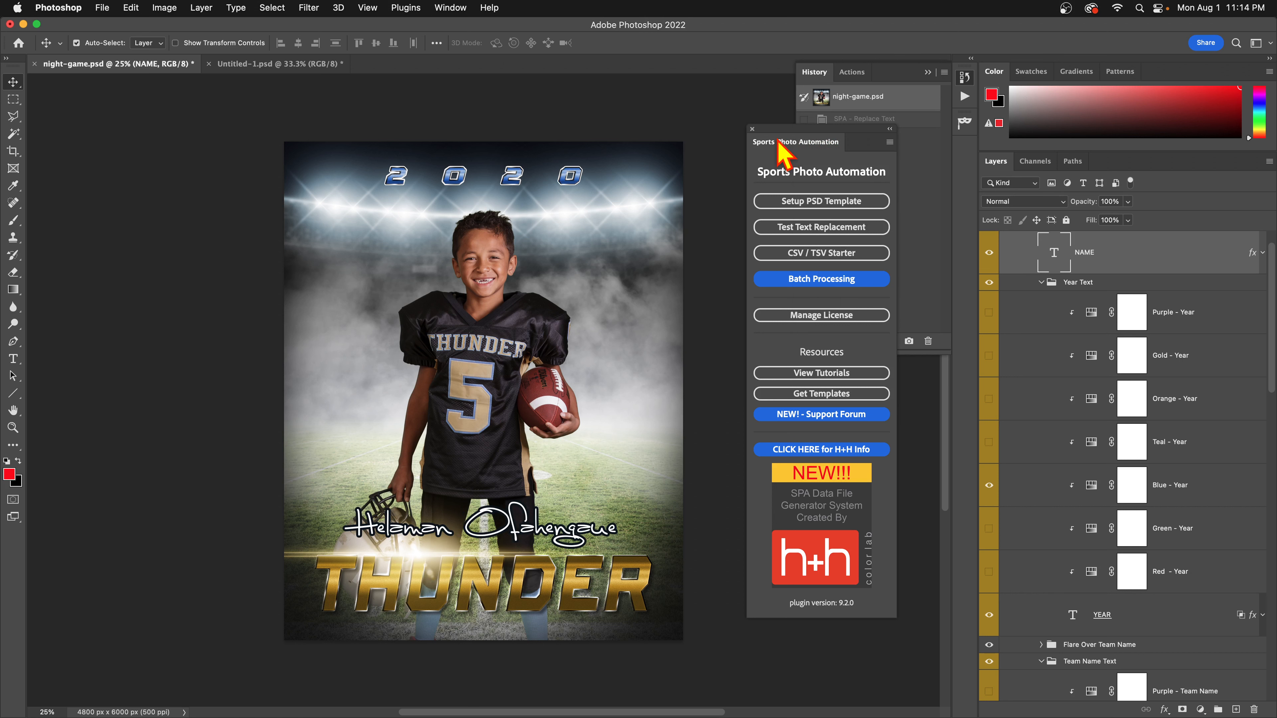
Rerun the test replacement with NAME and TEAMNAME Resize both set to XM.
{"action": "left_click", "coordinate": [823, 228]}
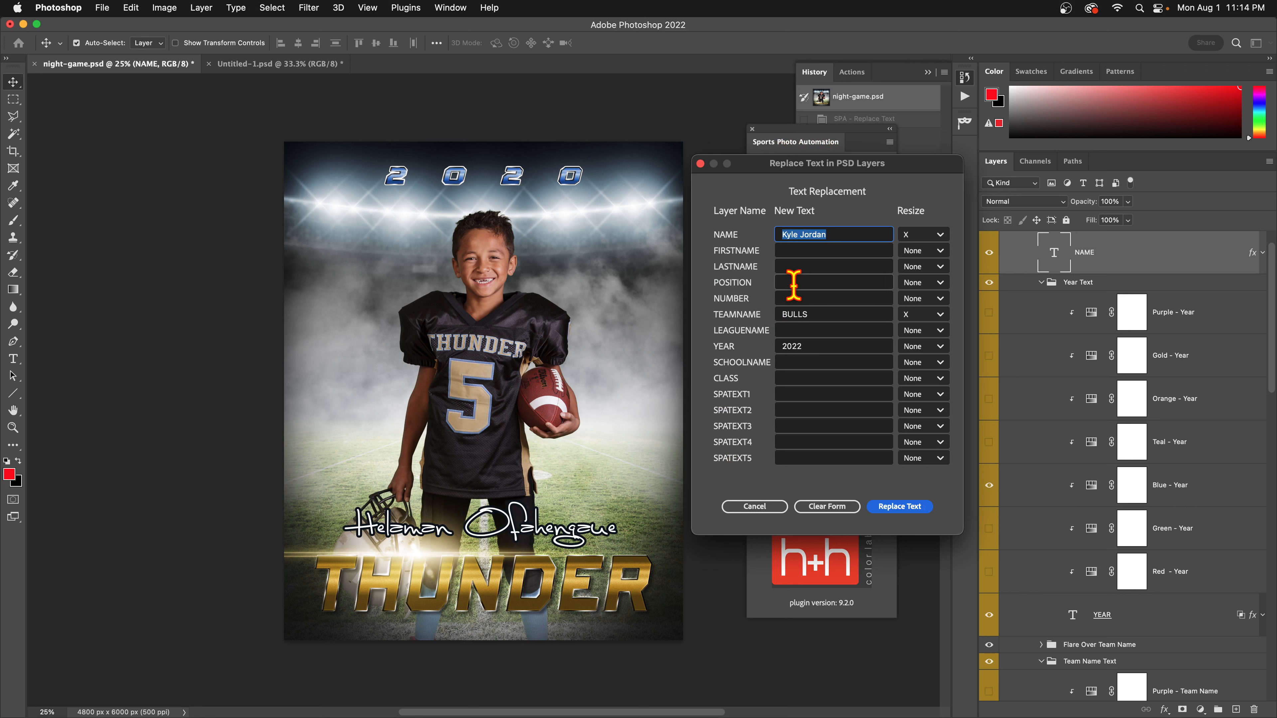
{"action": "left_click", "coordinate": [940, 235]}
{"action": "left_click", "coordinate": [930, 285]}
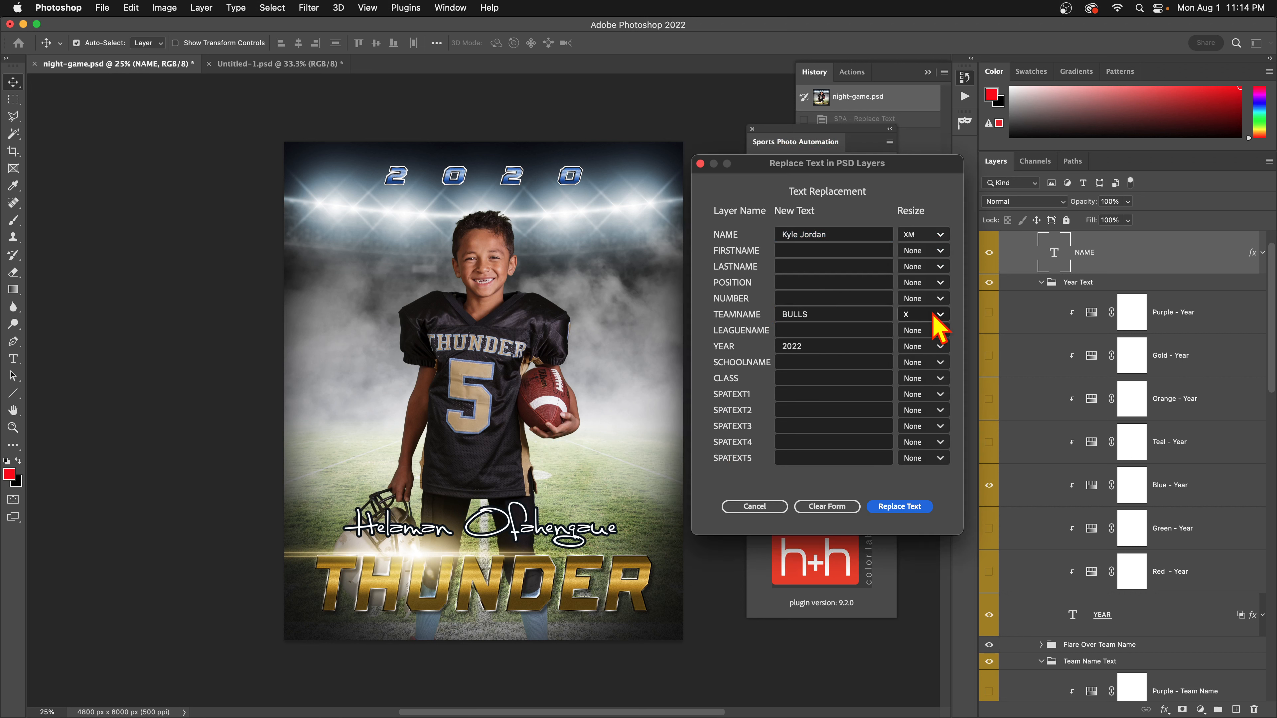
{"action": "left_click", "coordinate": [935, 315]}
{"action": "left_click", "coordinate": [917, 367]}
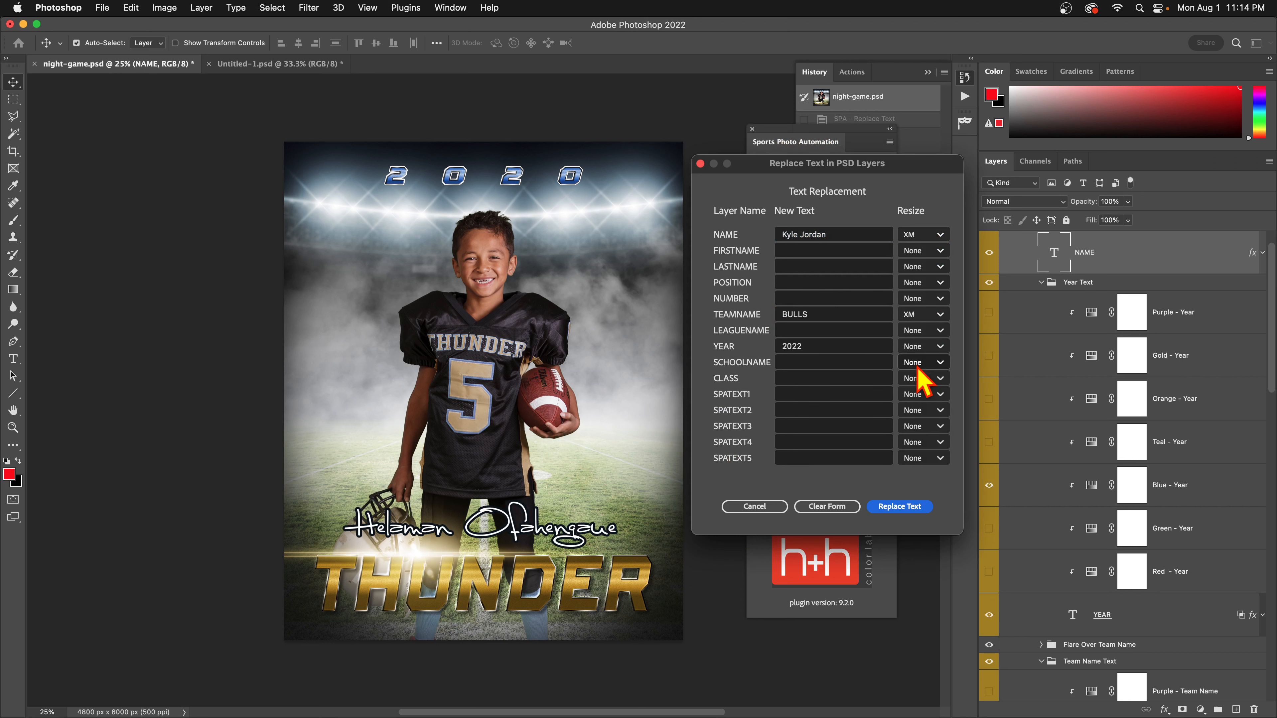
{"action": "left_click", "coordinate": [911, 509]}
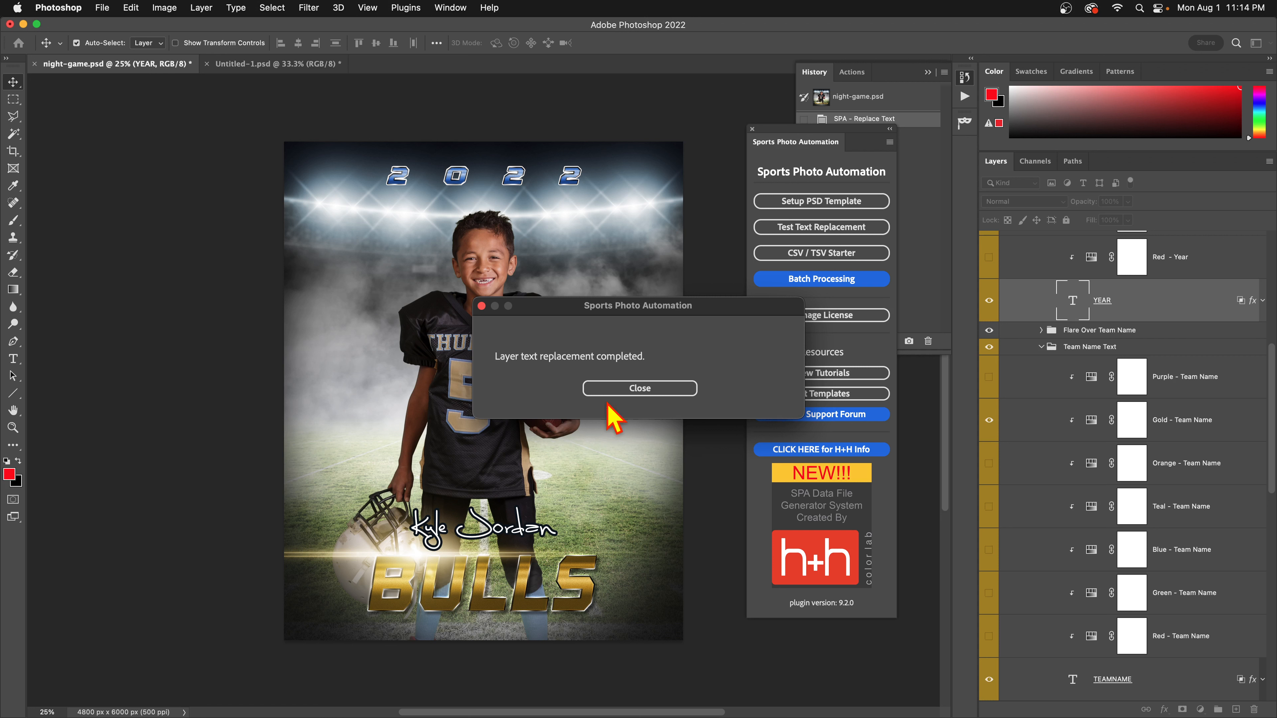
Undo the XM replacement back to 2020 and THUNDER, and reopen the replacement form.
{"action": "left_click", "coordinate": [606, 389]}
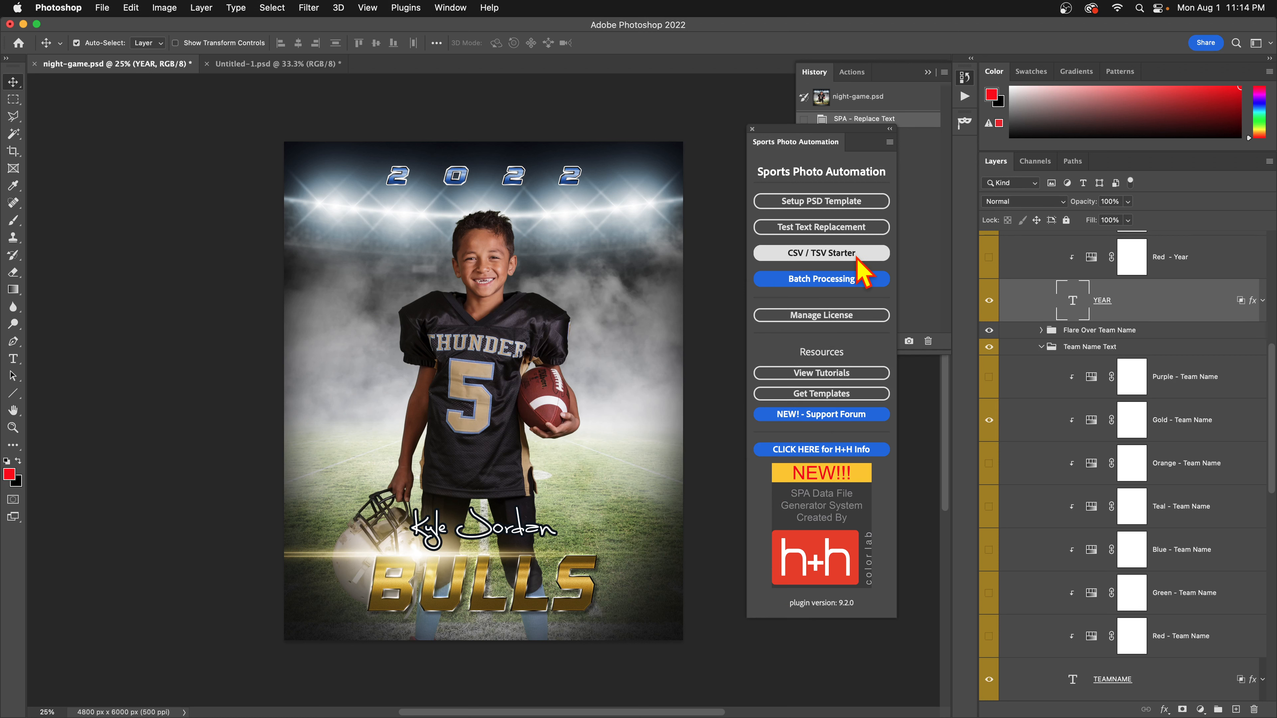
{"action": "key", "text": "super+z"}
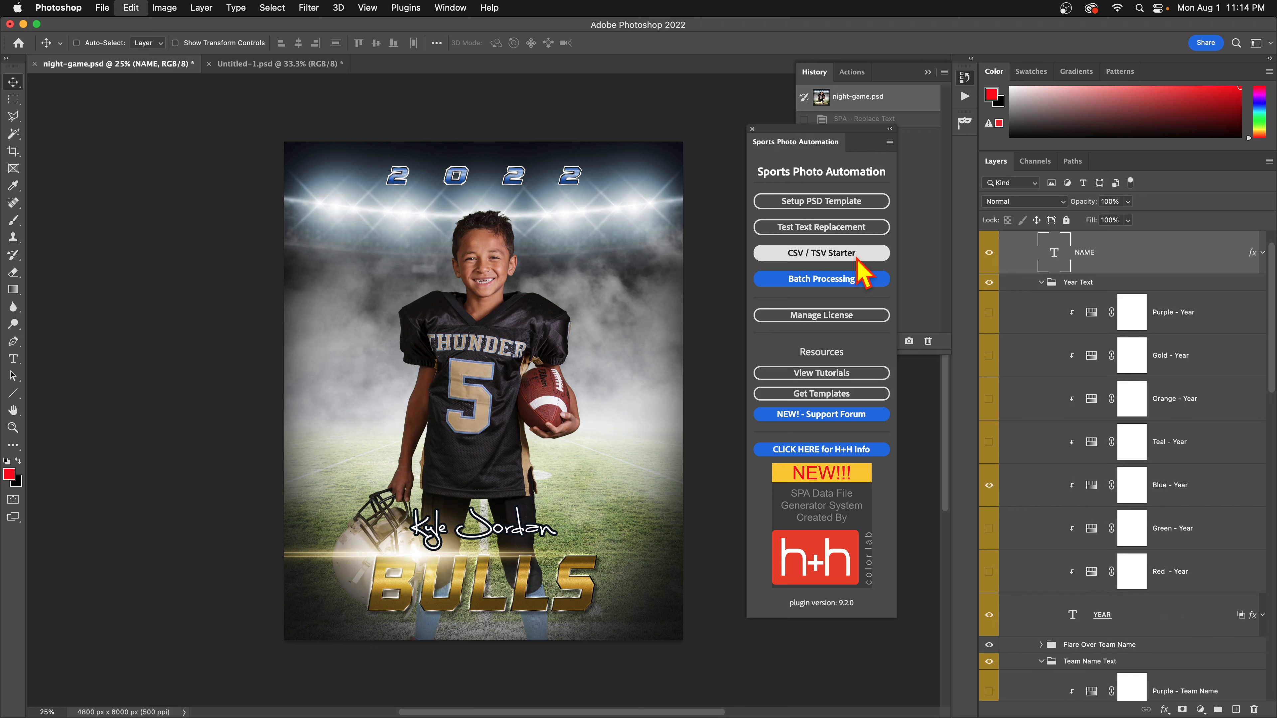
{"action": "left_click", "coordinate": [850, 229]}
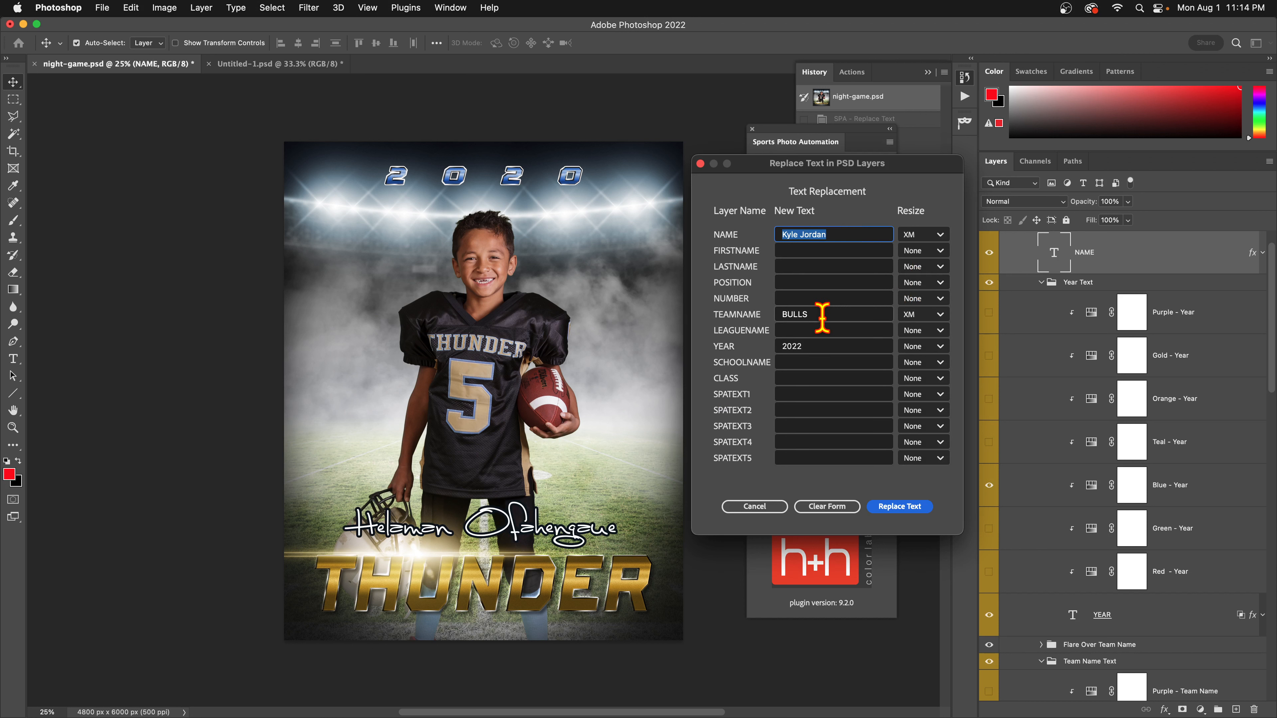
Apply YELLOWJACKETS as the team name and dismiss the completion message.
{"action": "left_click", "coordinate": [792, 314]}
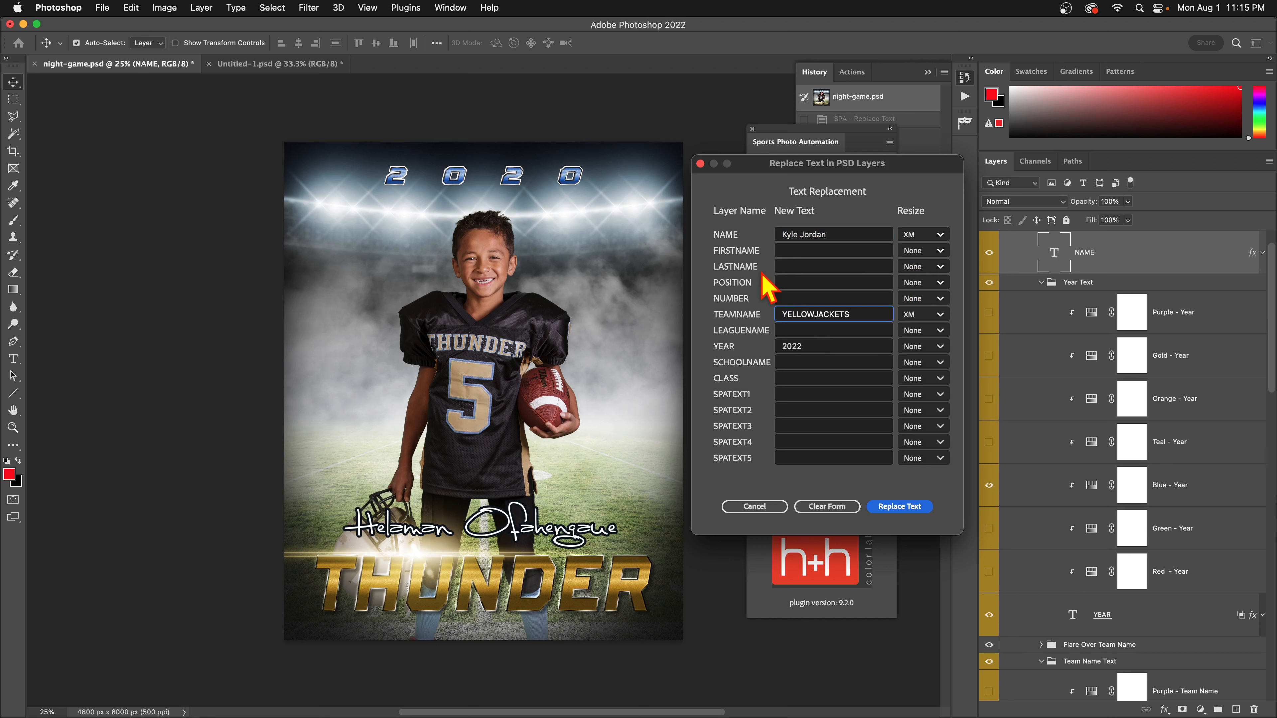
{"action": "left_click", "coordinate": [846, 232]}
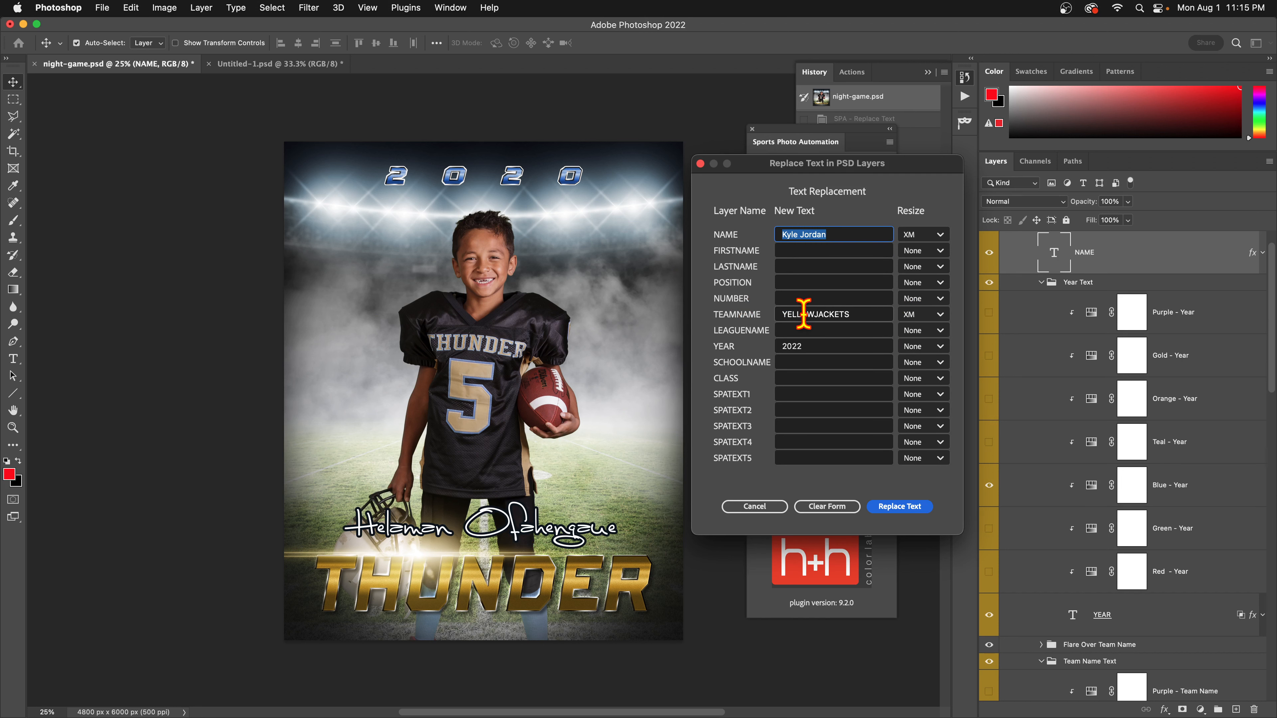
{"action": "left_click_drag", "start_coordinate": [801, 314], "coordinate": [819, 314]}
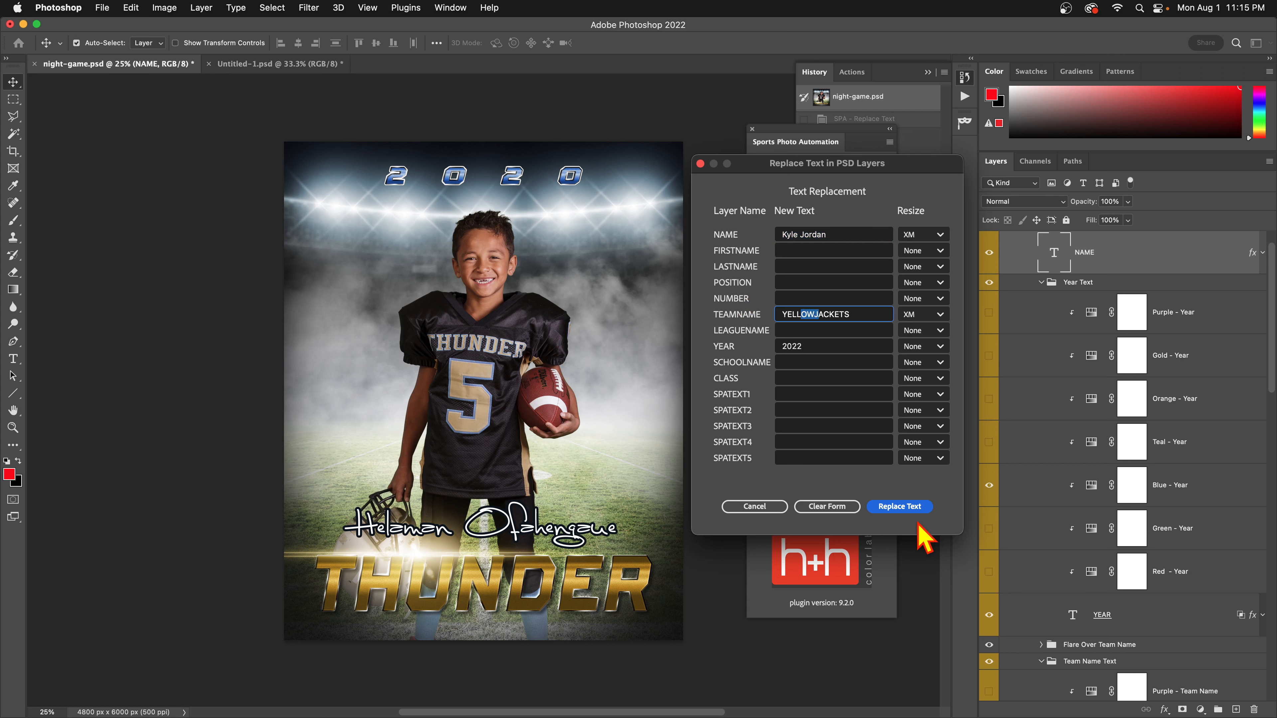
{"action": "left_click", "coordinate": [903, 507]}
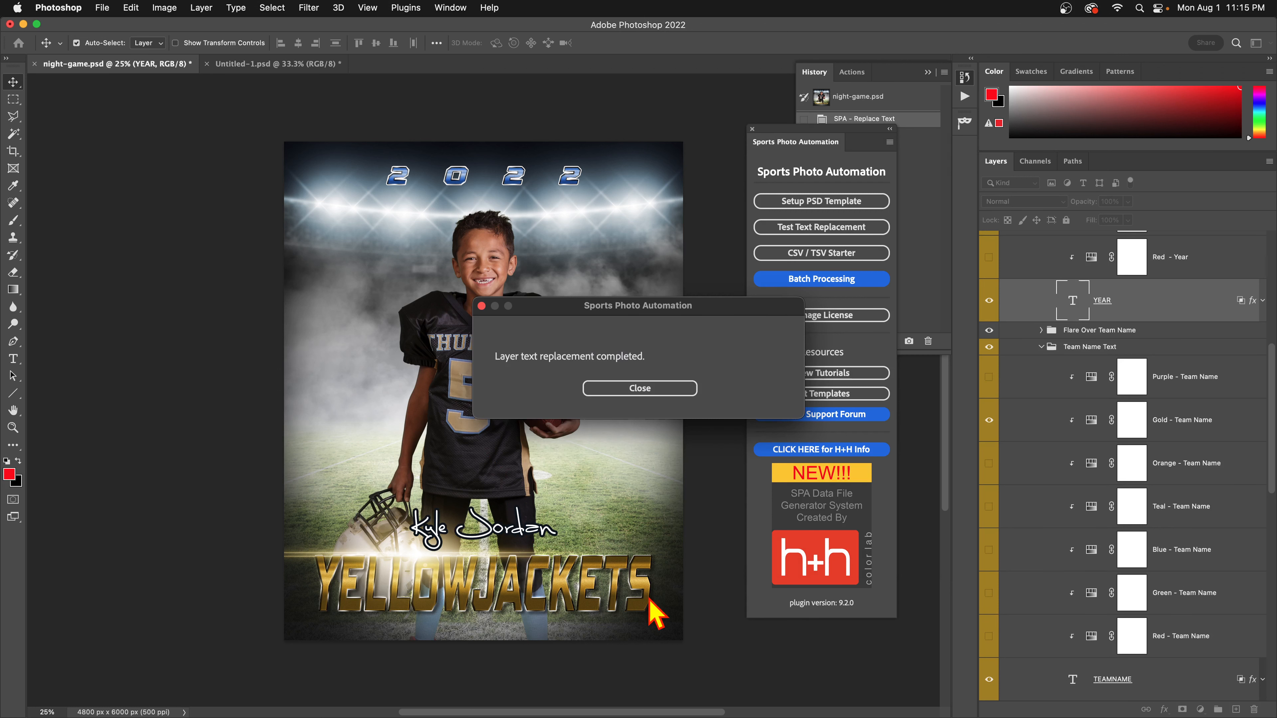
{"action": "left_click", "coordinate": [647, 394]}
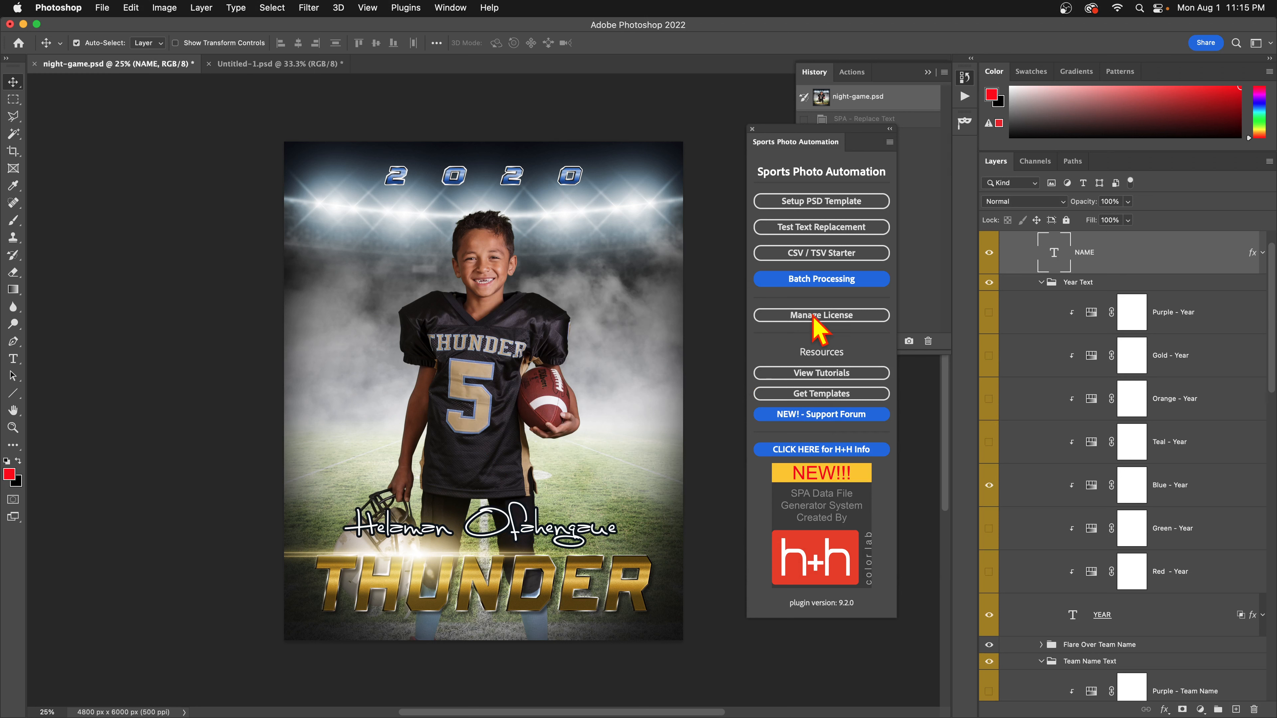
{"action": "left_click", "coordinate": [871, 228]}
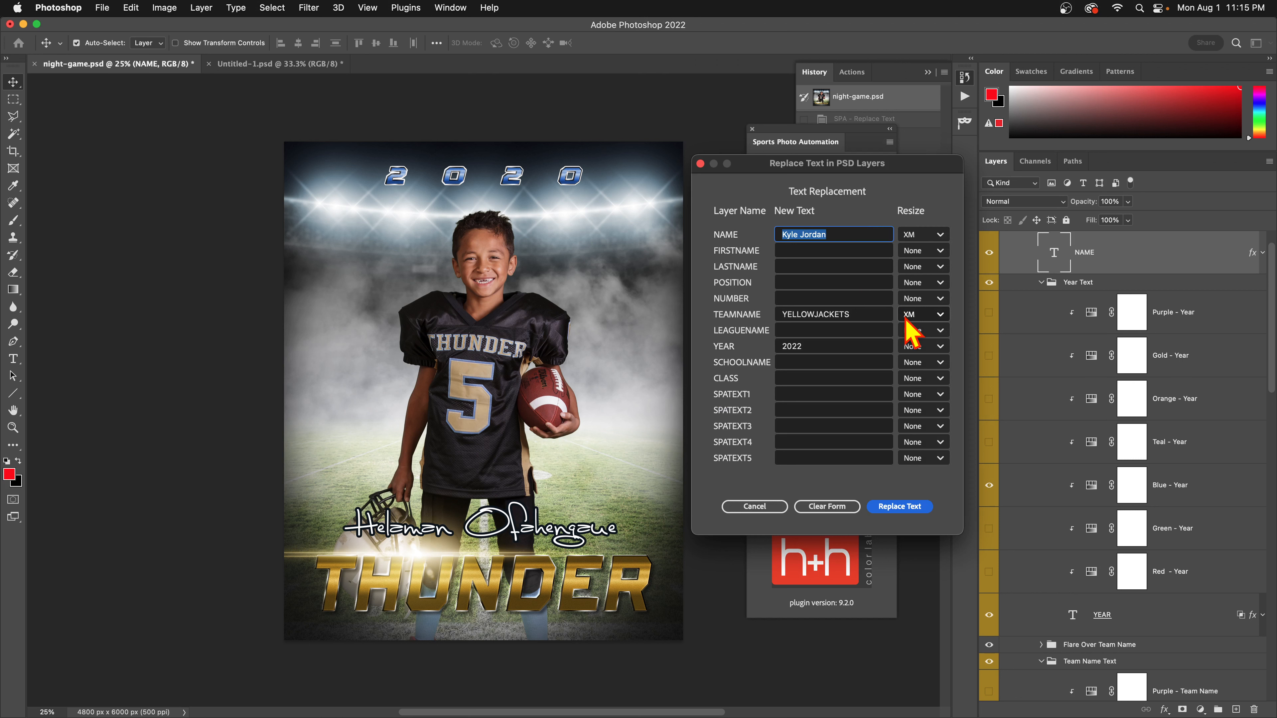
{"action": "left_click", "coordinate": [922, 319]}
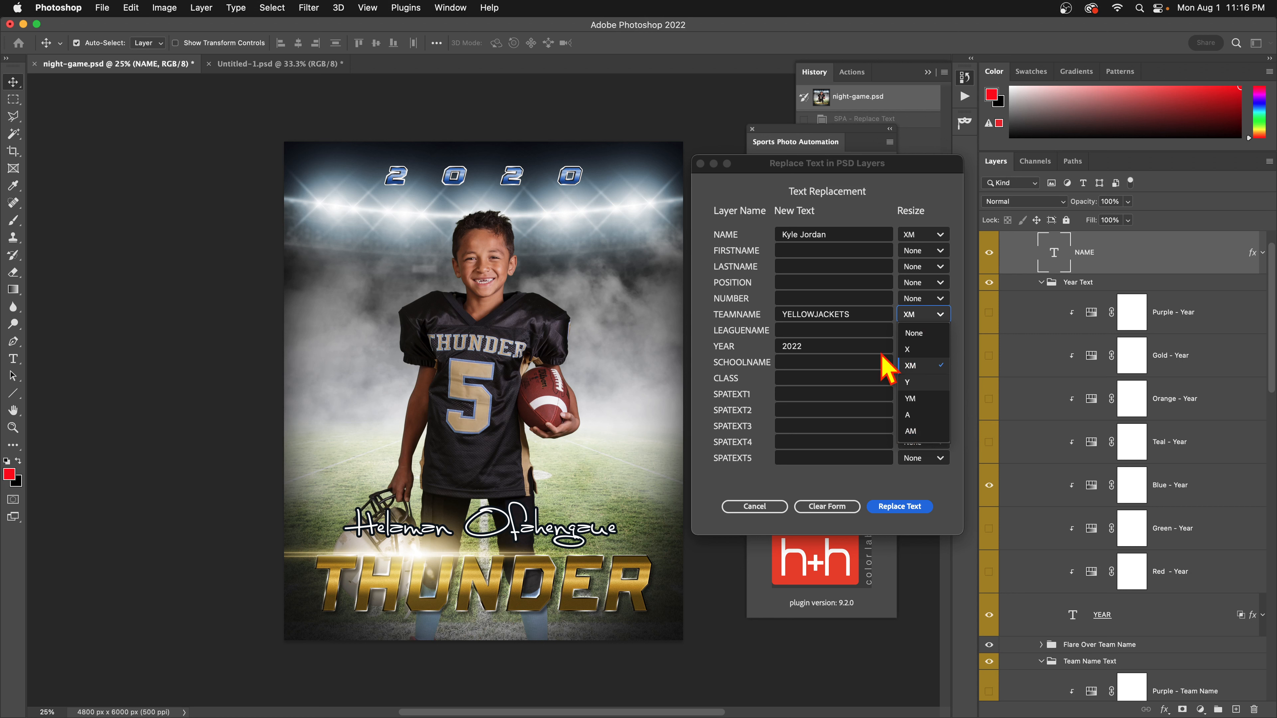
{"action": "double_click", "coordinate": [856, 313]}
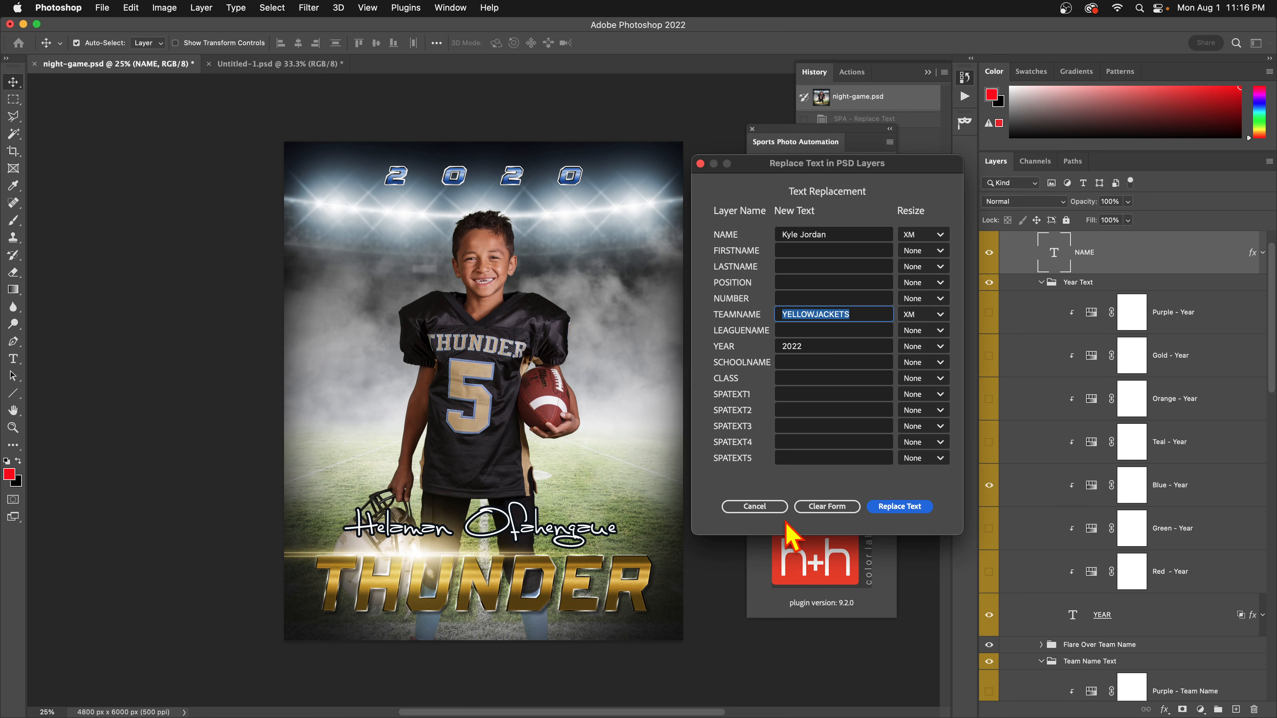
{"action": "left_click", "coordinate": [772, 507]}
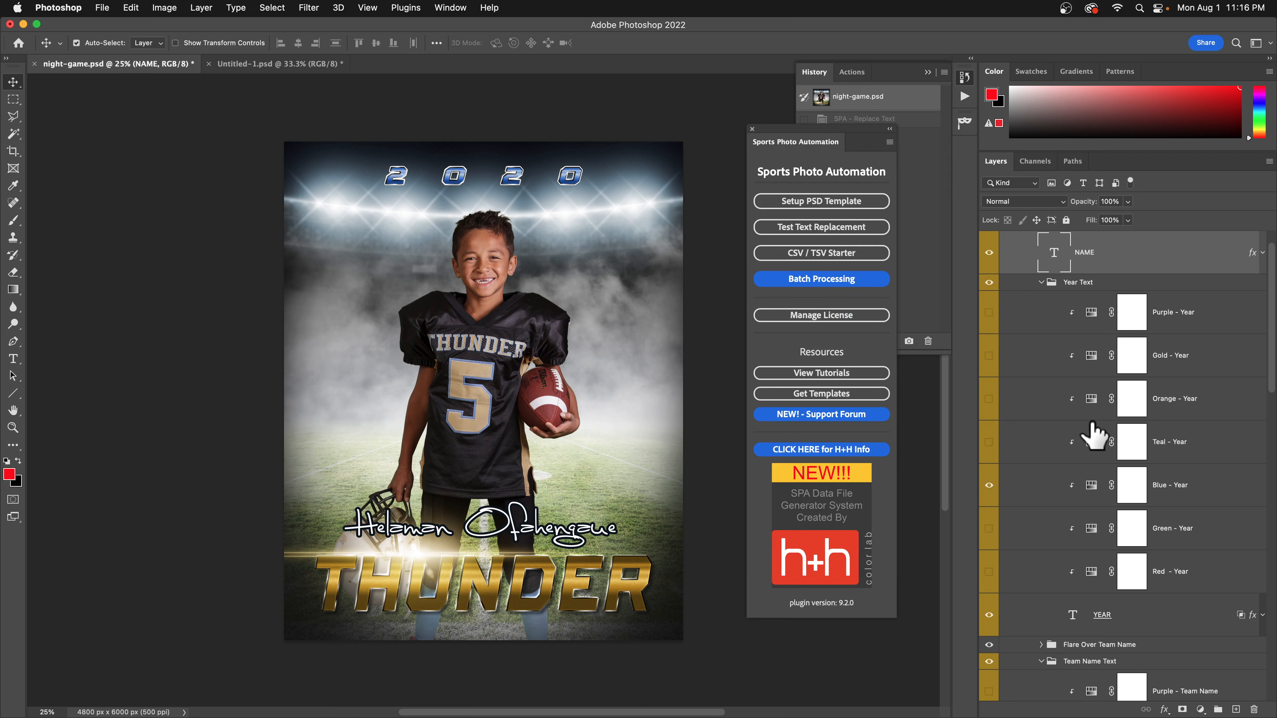
Overwrite the team name with BULLS and apply the replacement alongside 2022 and the sample name.
{"action": "scroll", "coordinate": [1091, 433], "scroll_direction": "up", "scroll_amount": 2}
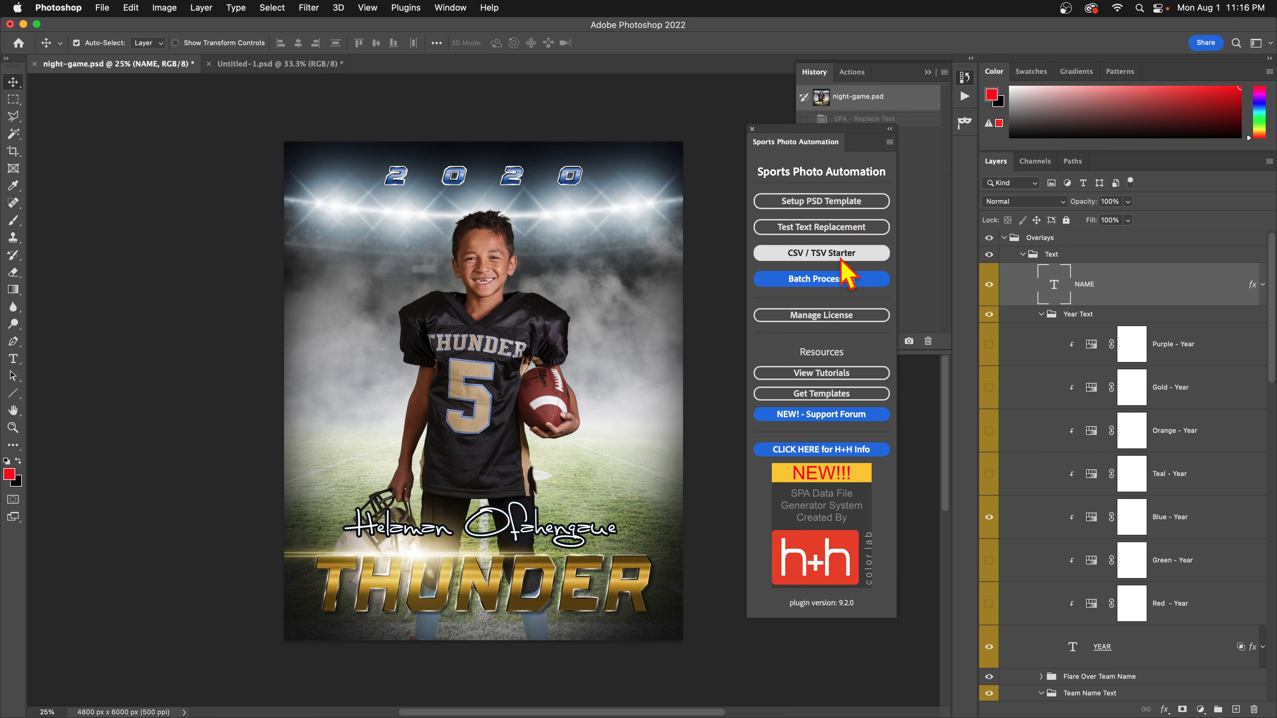
{"action": "left_click", "coordinate": [837, 228]}
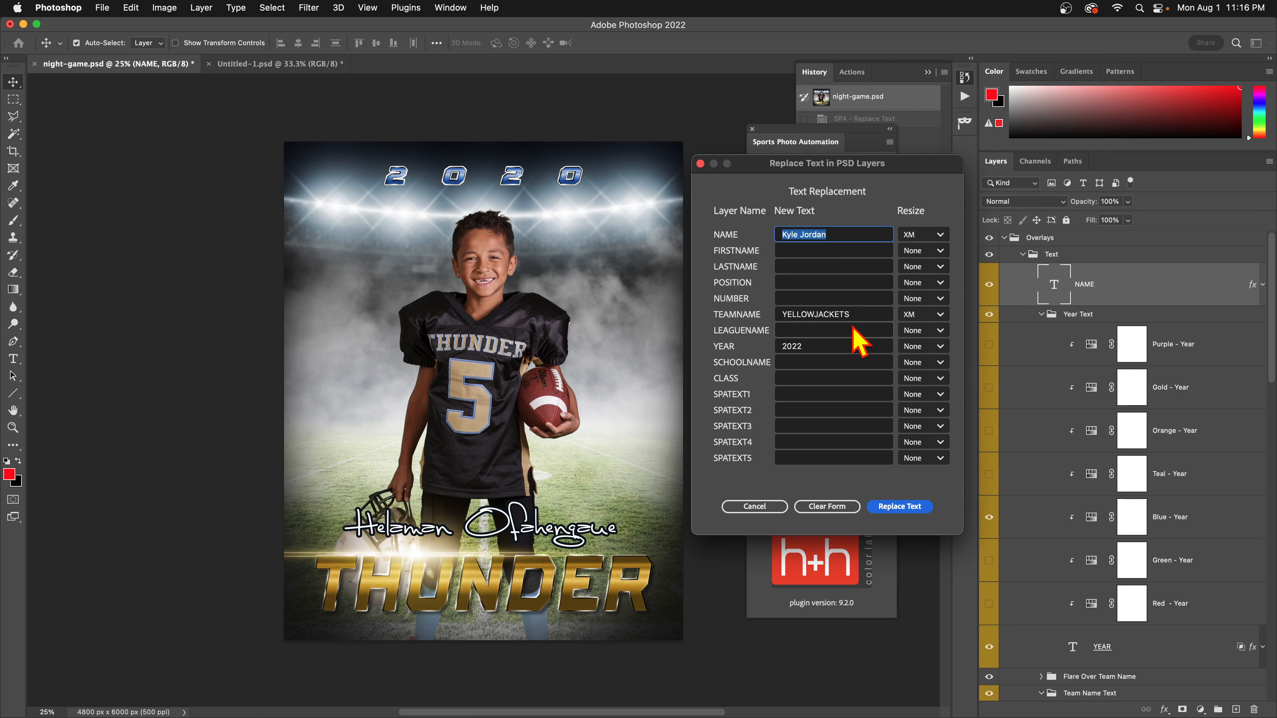
{"action": "double_click", "coordinate": [850, 314]}
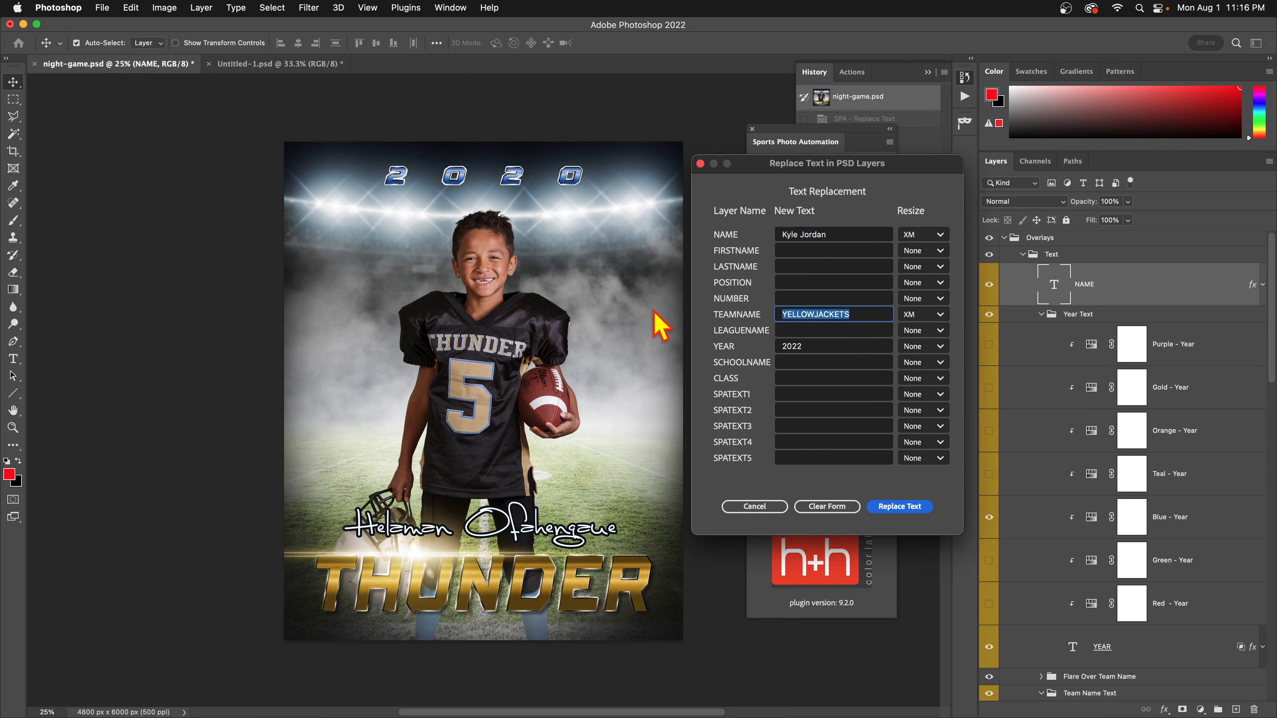
{"action": "type", "text": "BULLS"}
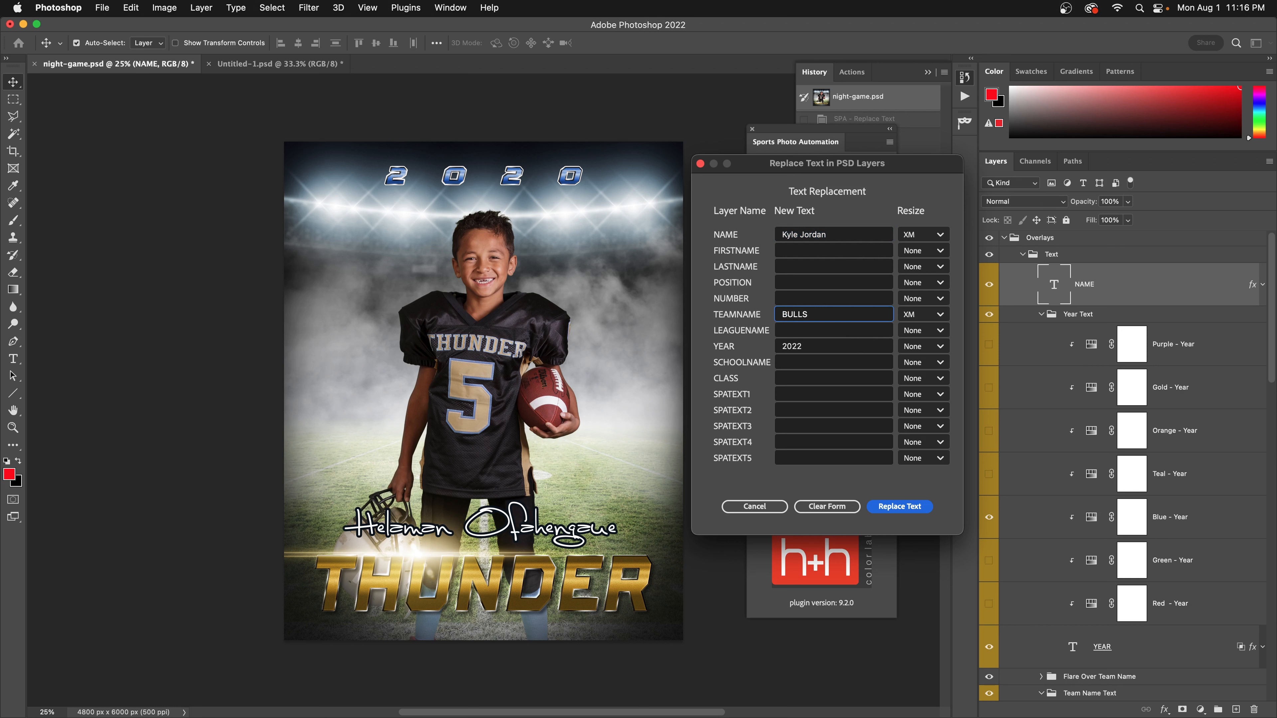
{"action": "left_click", "coordinate": [888, 504]}
{"action": "left_click", "coordinate": [890, 506]}
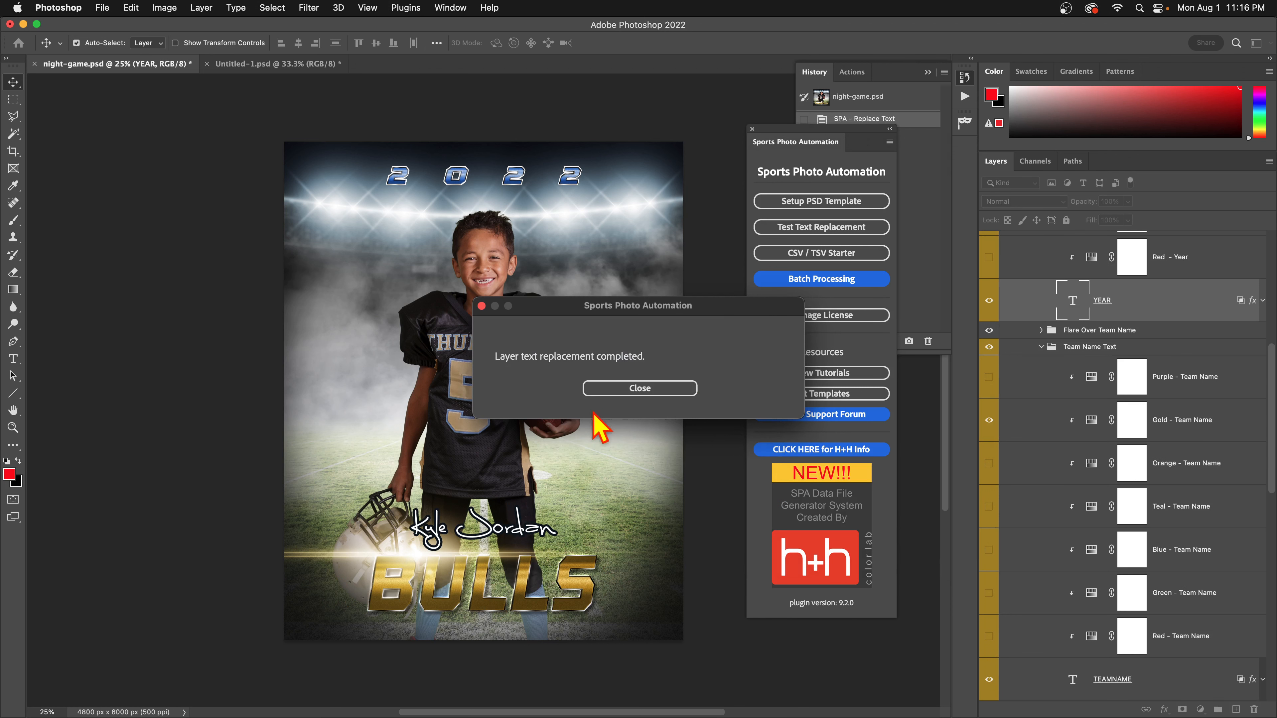
{"action": "left_click", "coordinate": [606, 390]}
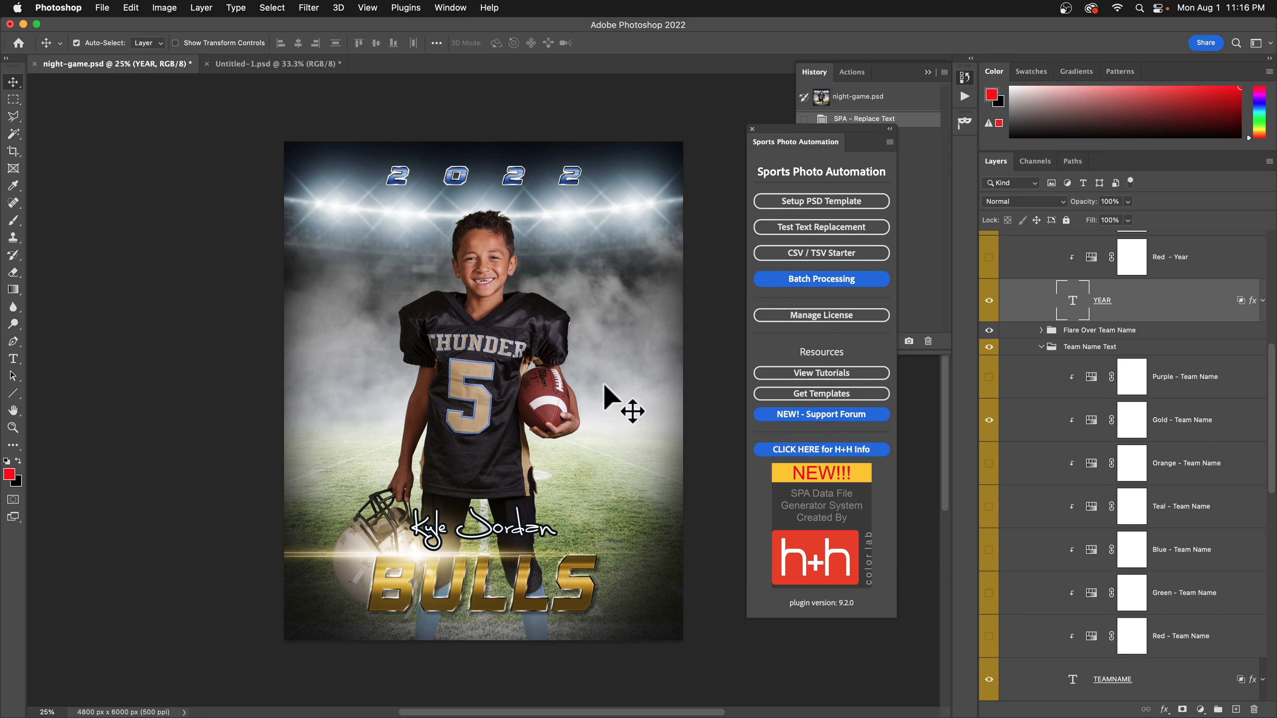
Replace BULLS with YELLOWJACKETS as the team name and apply it with XM resizing.
{"action": "left_click", "coordinate": [835, 228]}
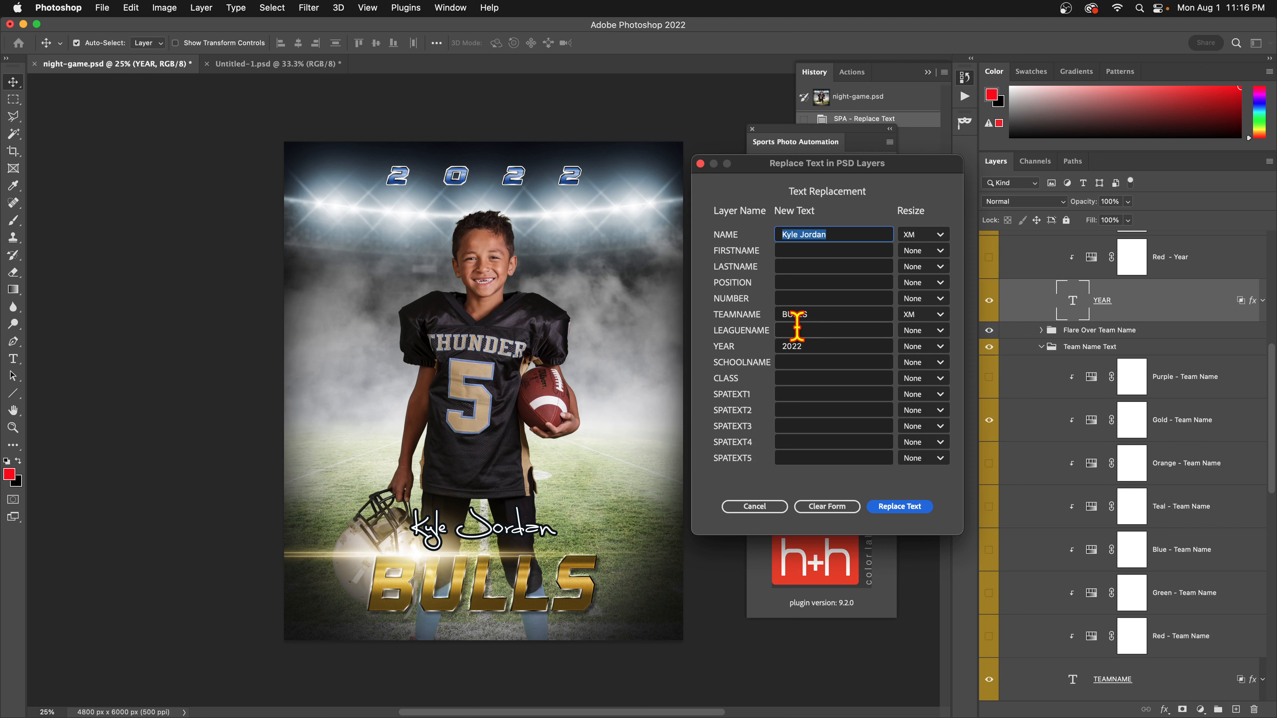
{"action": "left_click", "coordinate": [815, 313]}
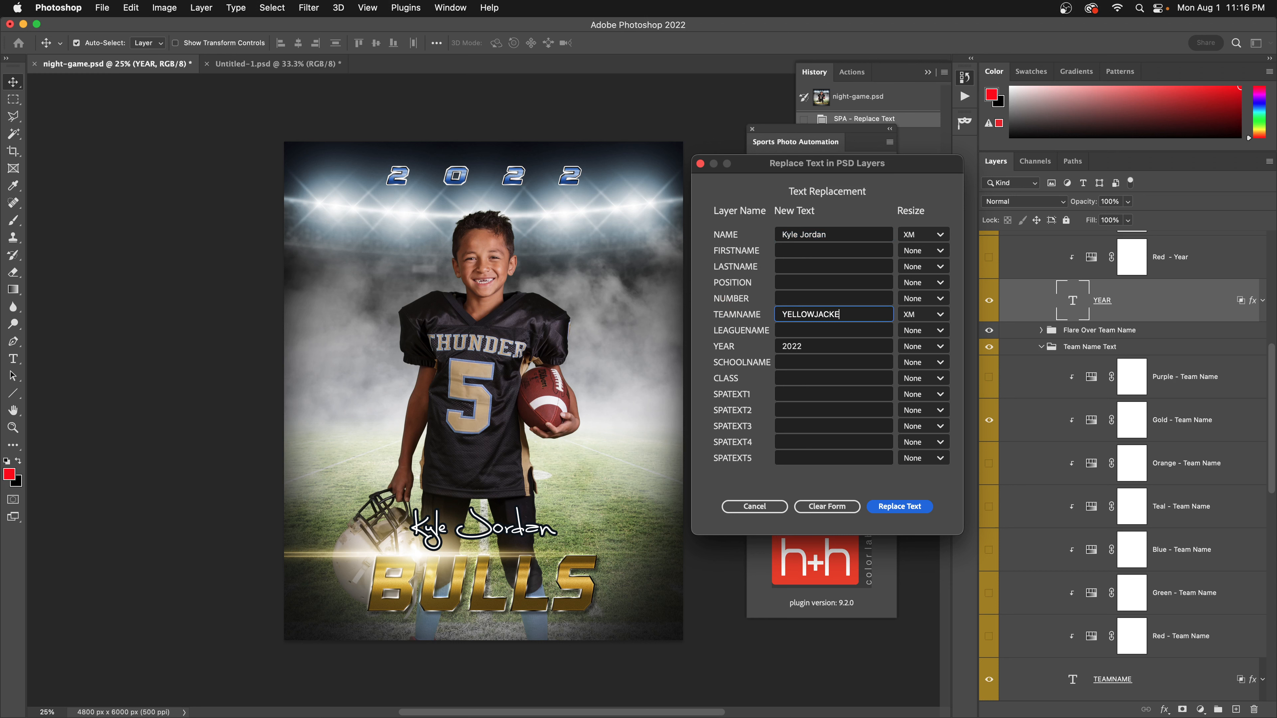
{"action": "left_click", "coordinate": [887, 507]}
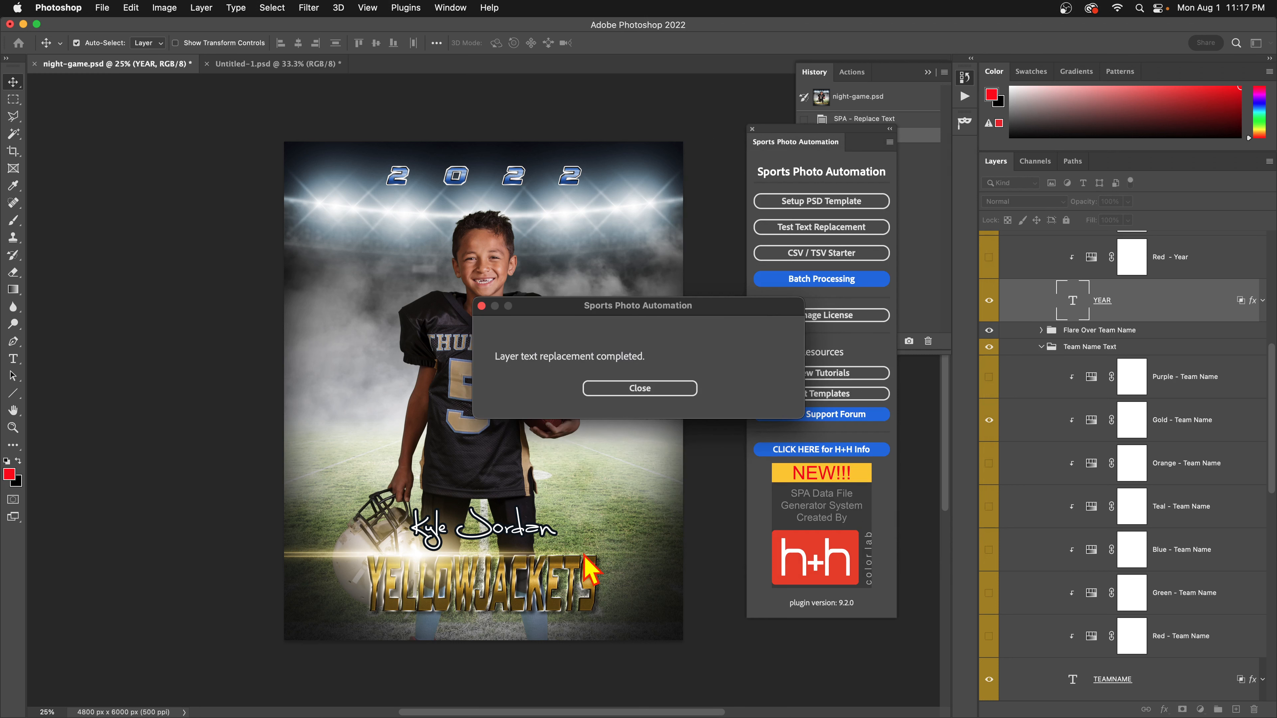
{"action": "left_click", "coordinate": [664, 390]}
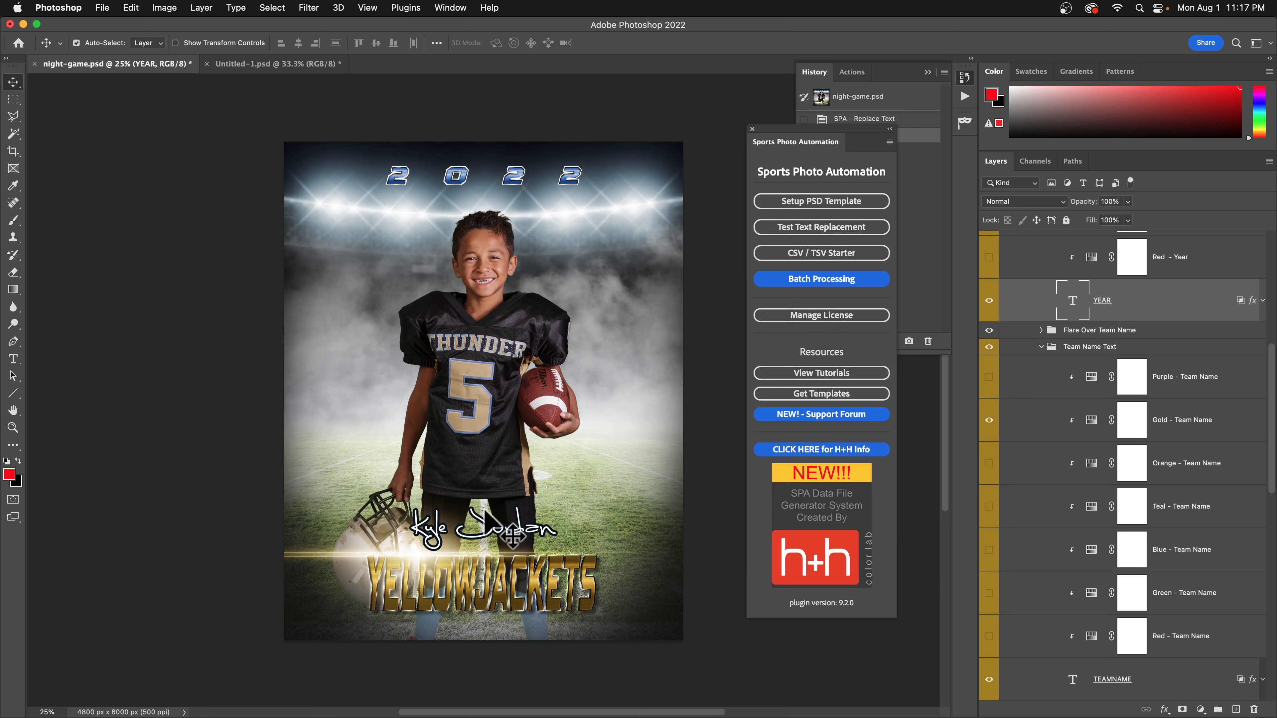
Compare the night-game.psd snapshot with the replaced state, then restore the original THUNDER/2020 poster.
{"action": "left_click", "coordinate": [891, 98]}
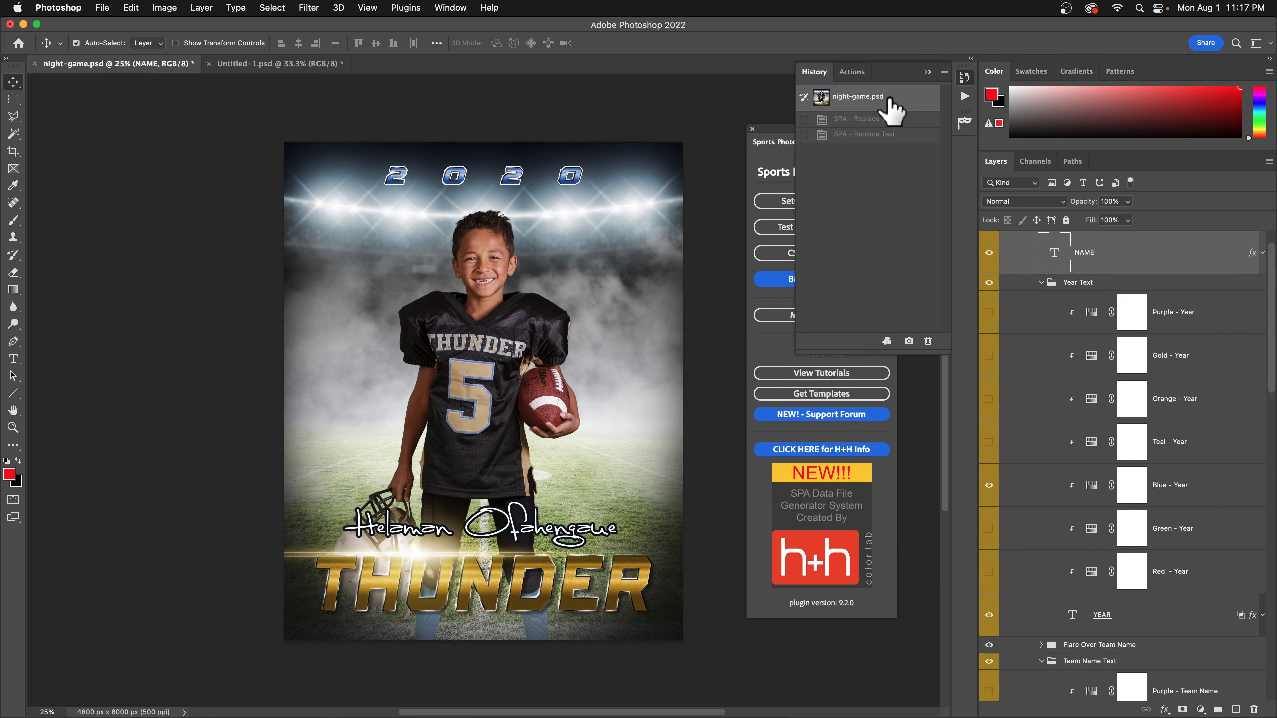
{"action": "left_click", "coordinate": [909, 120]}
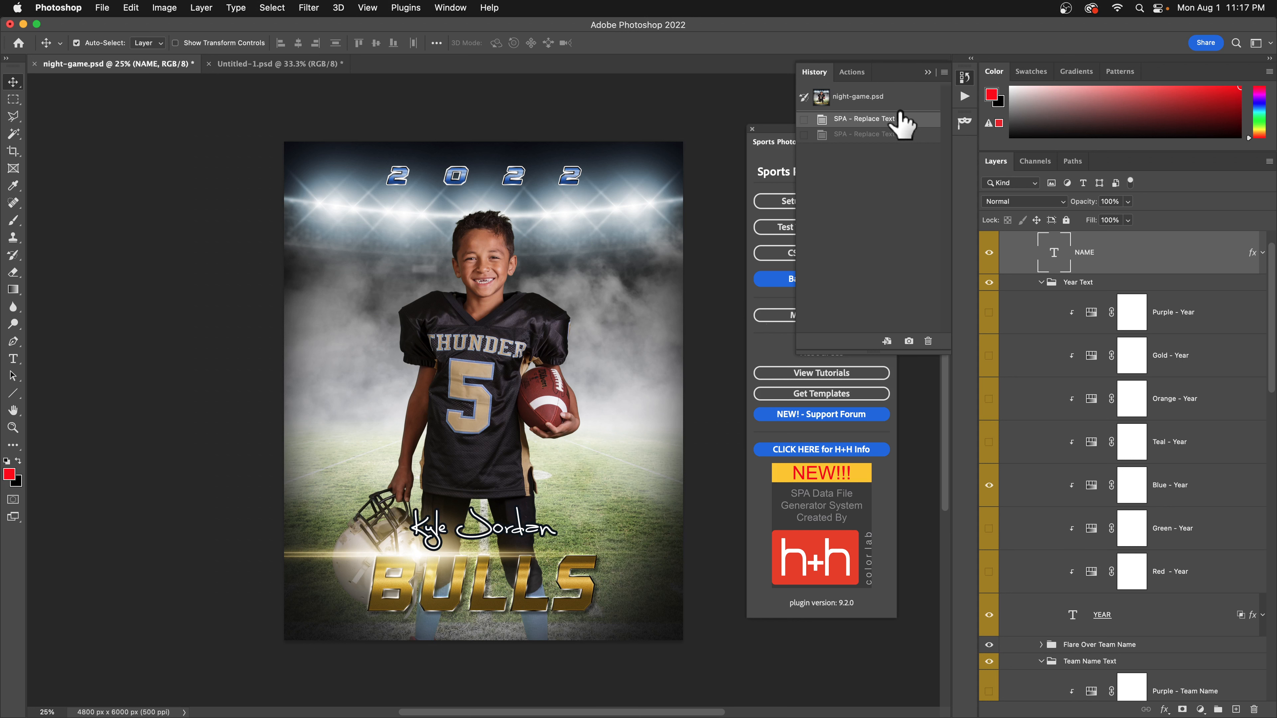
{"action": "left_click", "coordinate": [874, 101]}
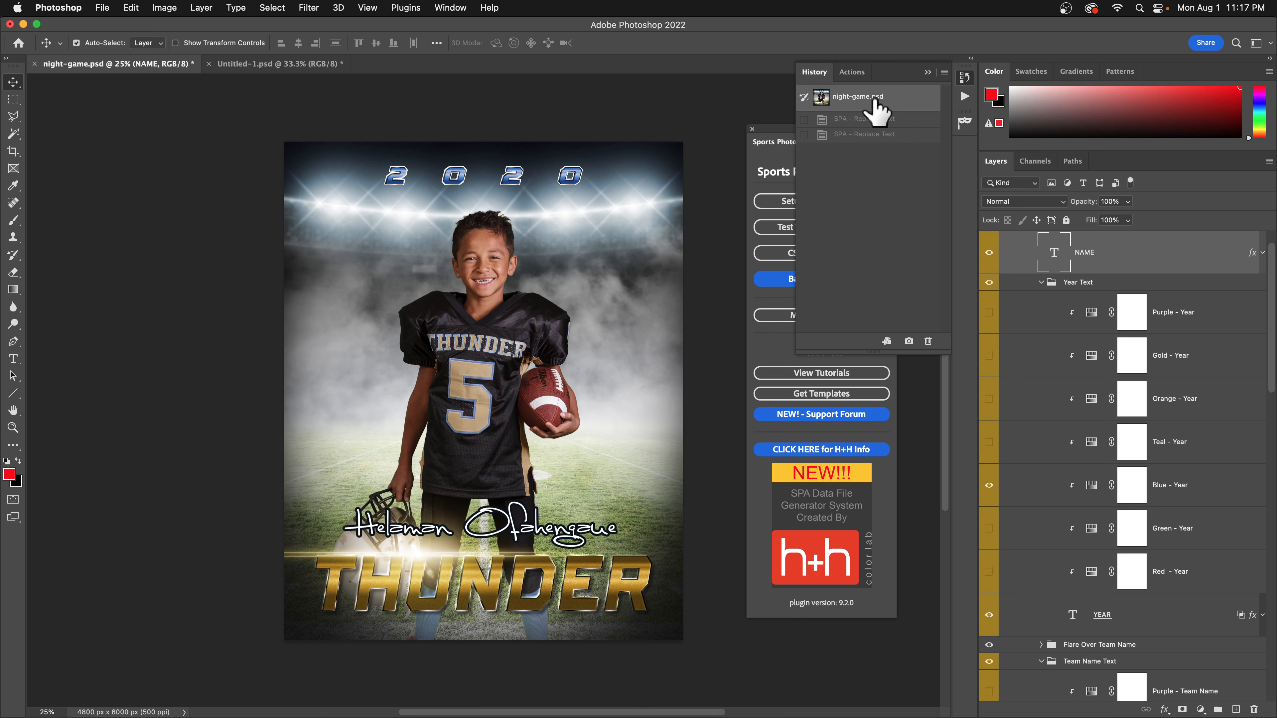
{"action": "left_click", "coordinate": [781, 227]}
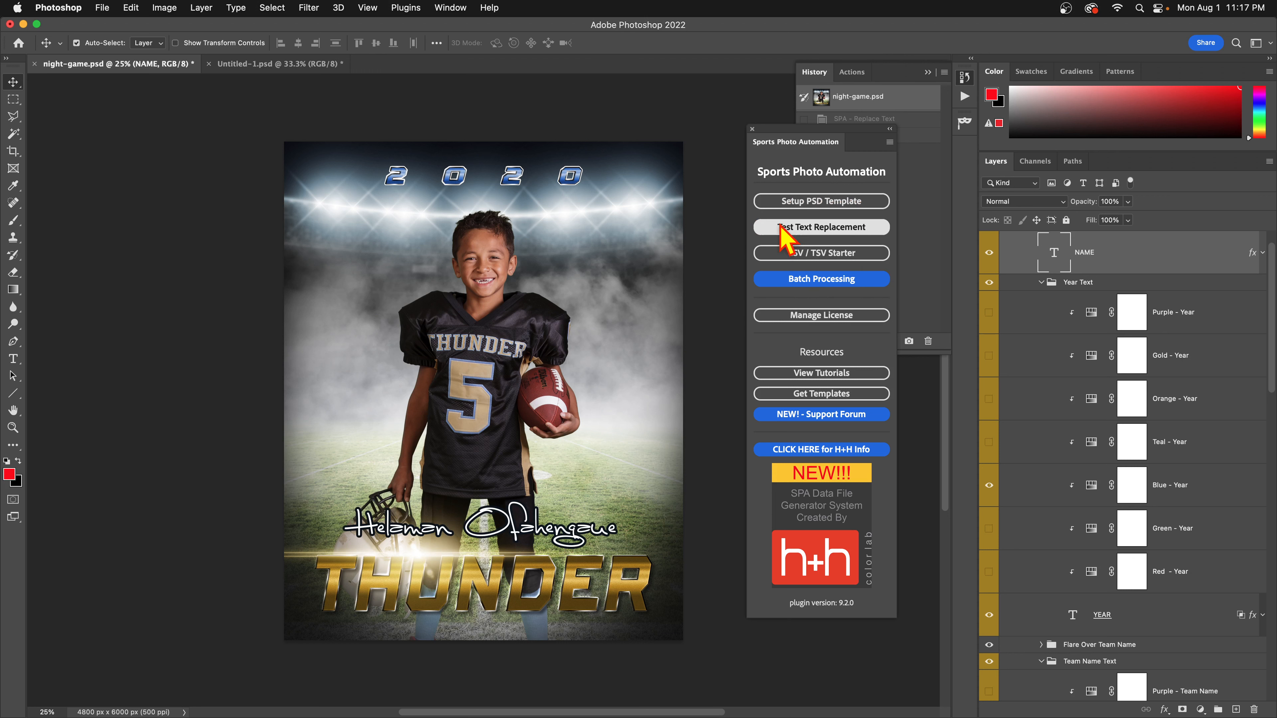
{"action": "left_click", "coordinate": [787, 230]}
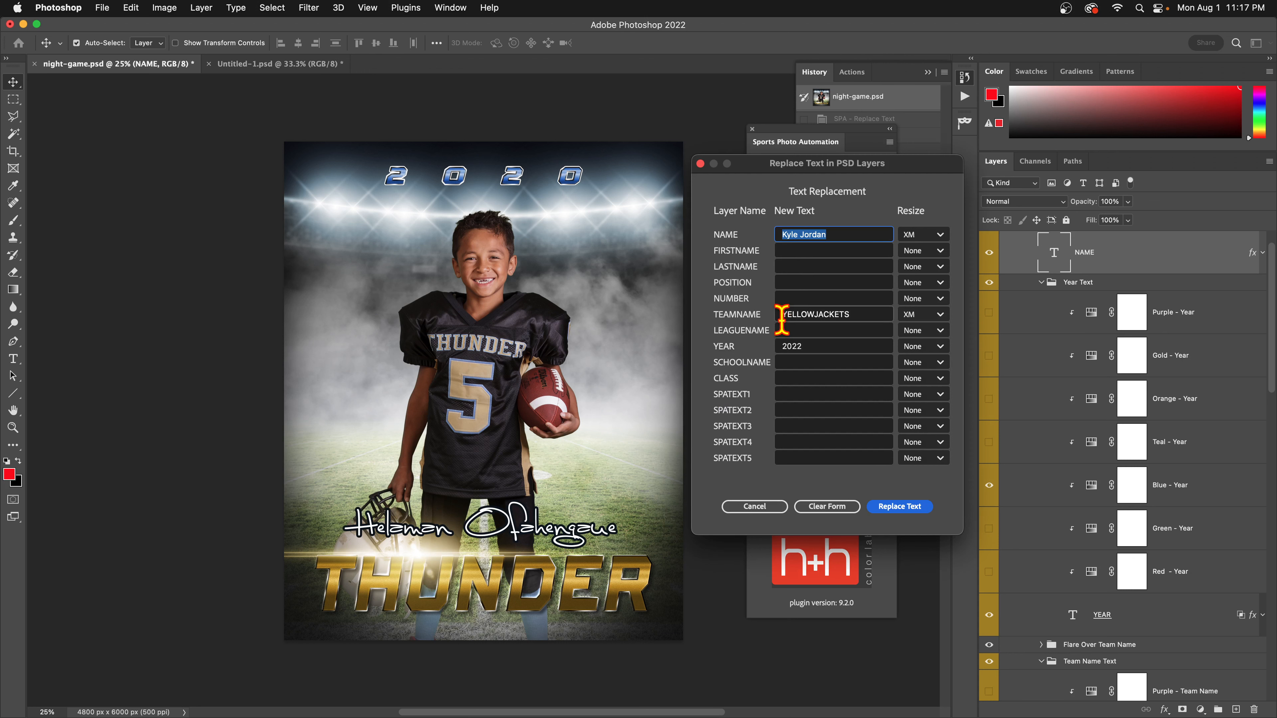
{"action": "left_click", "coordinate": [895, 506]}
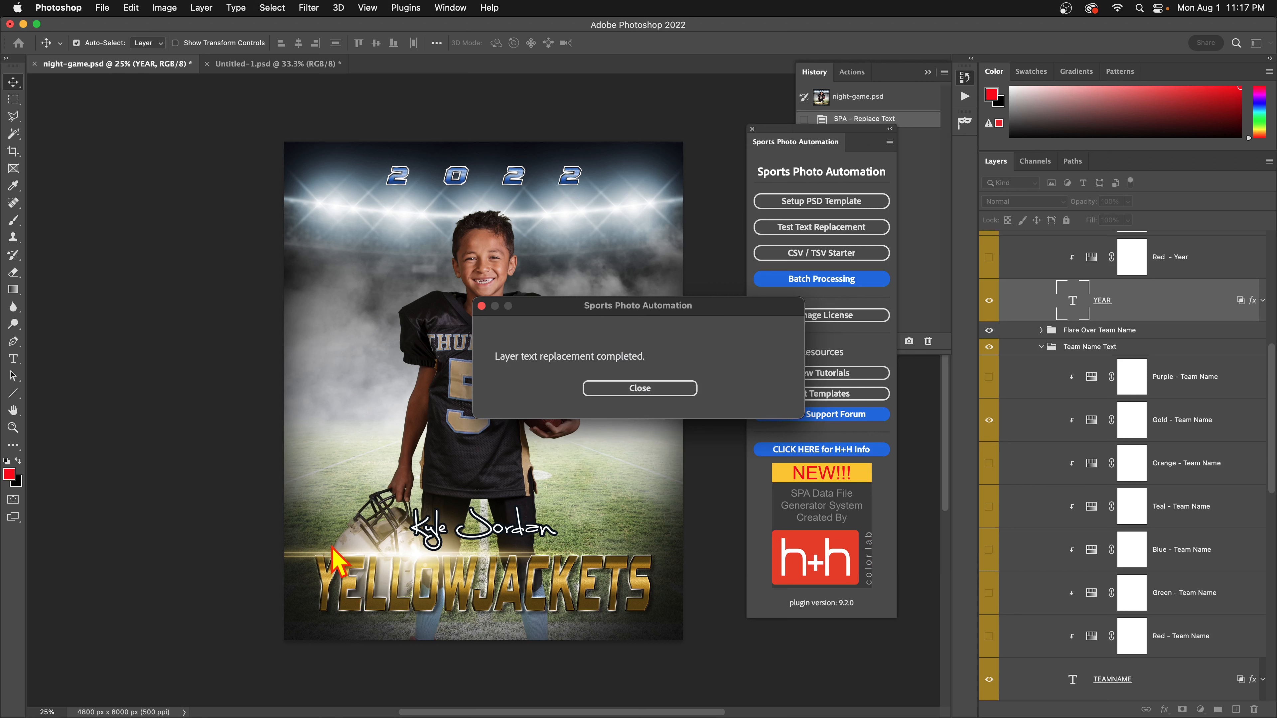
{"action": "left_click", "coordinate": [662, 390]}
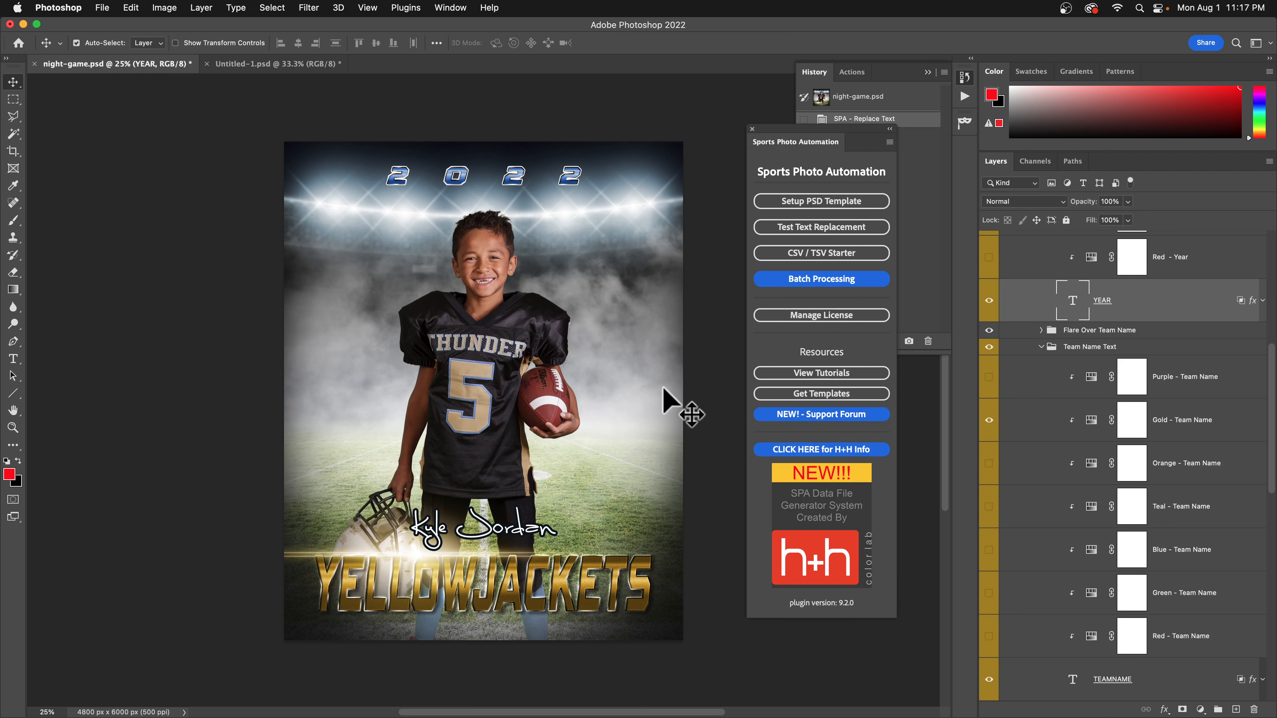
{"action": "key", "text": "super+z"}
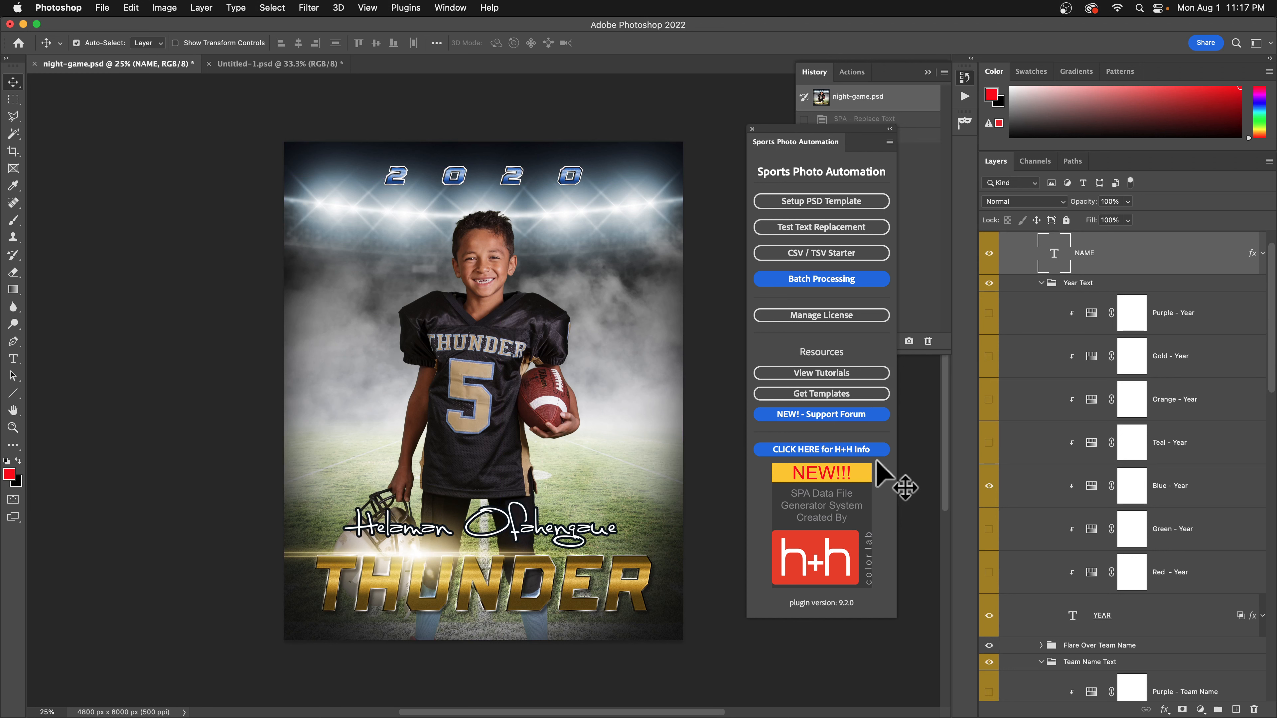
Draw a placeholder paragraph text box on the poster's left side and set it to Arial Regular.
{"action": "left_click", "coordinate": [13, 359]}
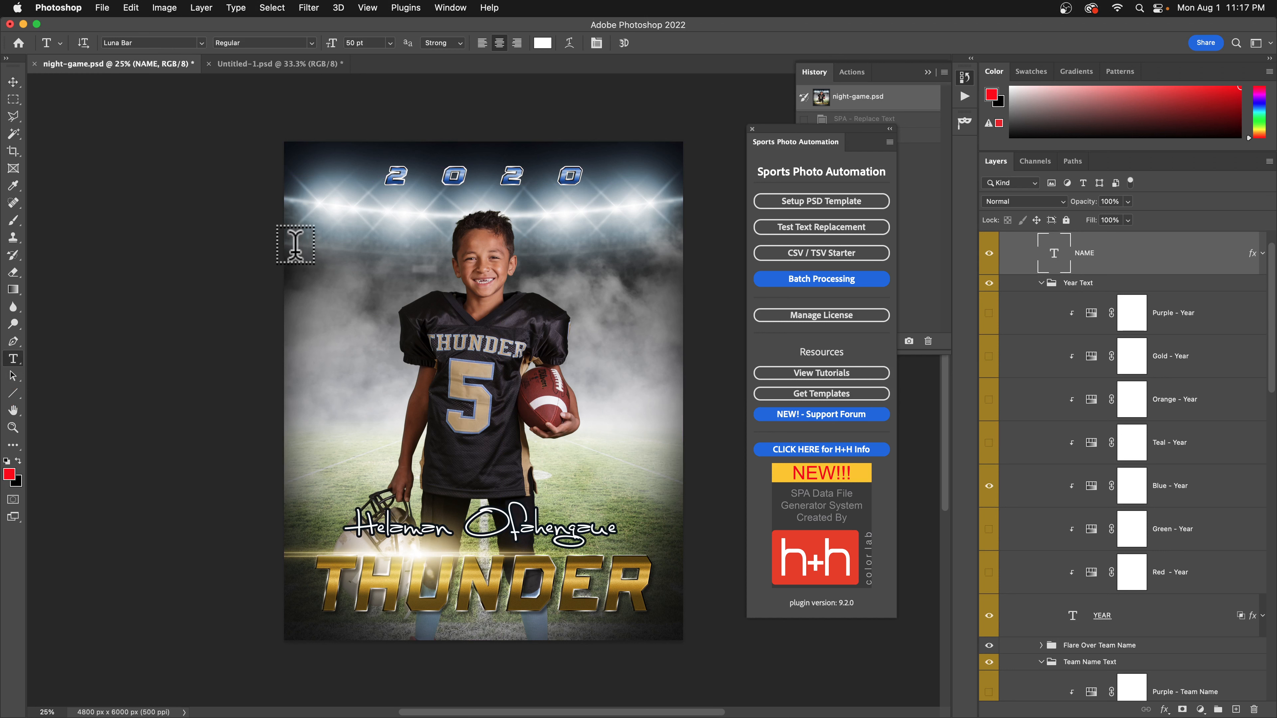
{"action": "left_click_drag", "start_coordinate": [314, 215], "coordinate": [416, 588]}
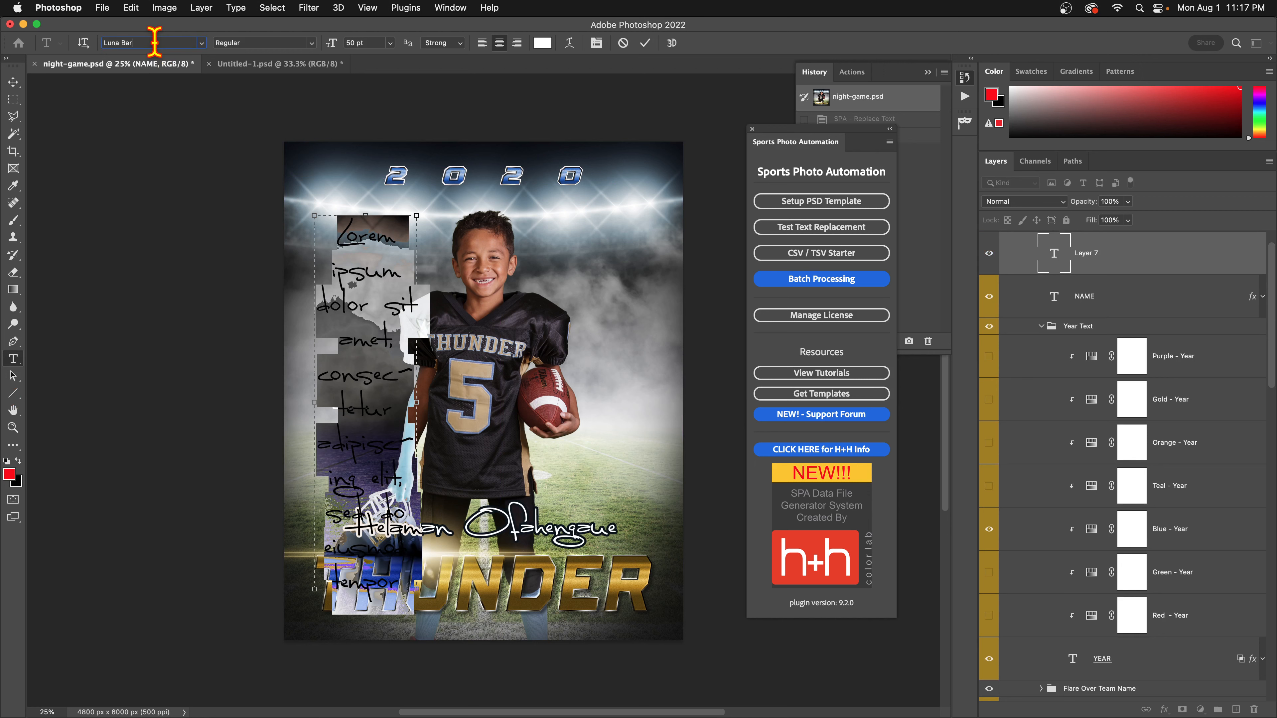
{"action": "type", "text": "ARIAL"}
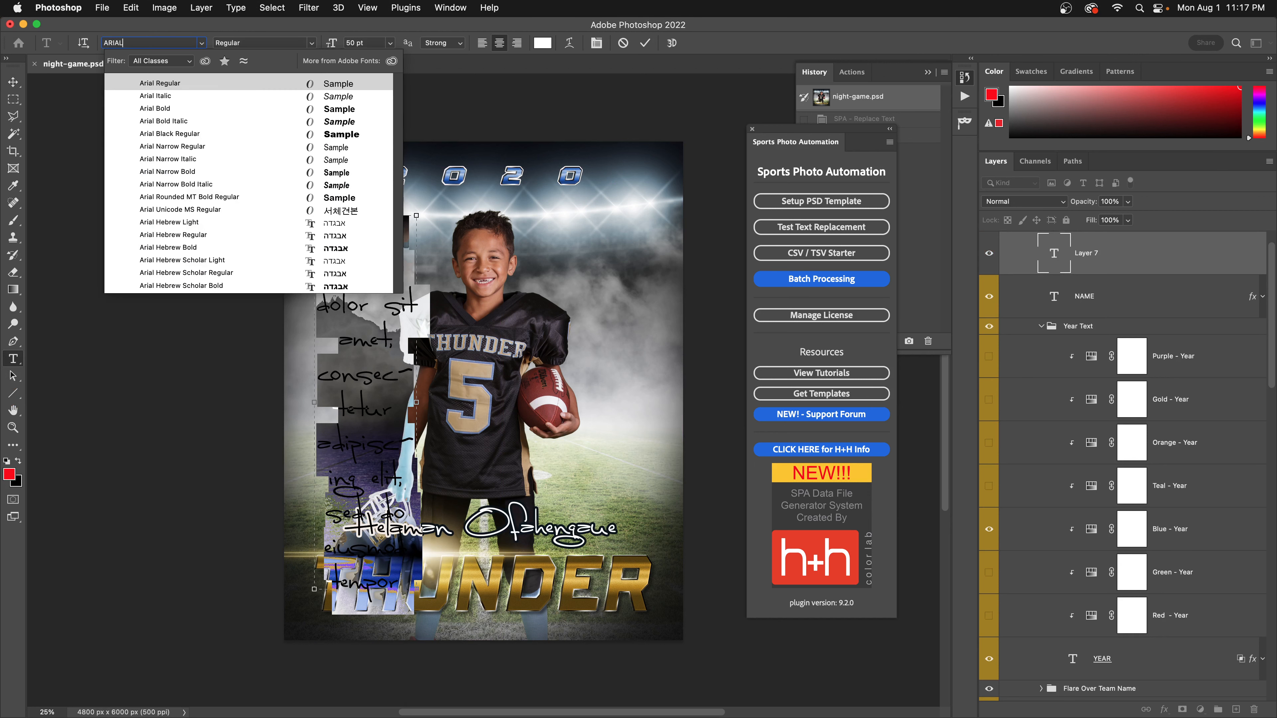
{"action": "left_click", "coordinate": [172, 85]}
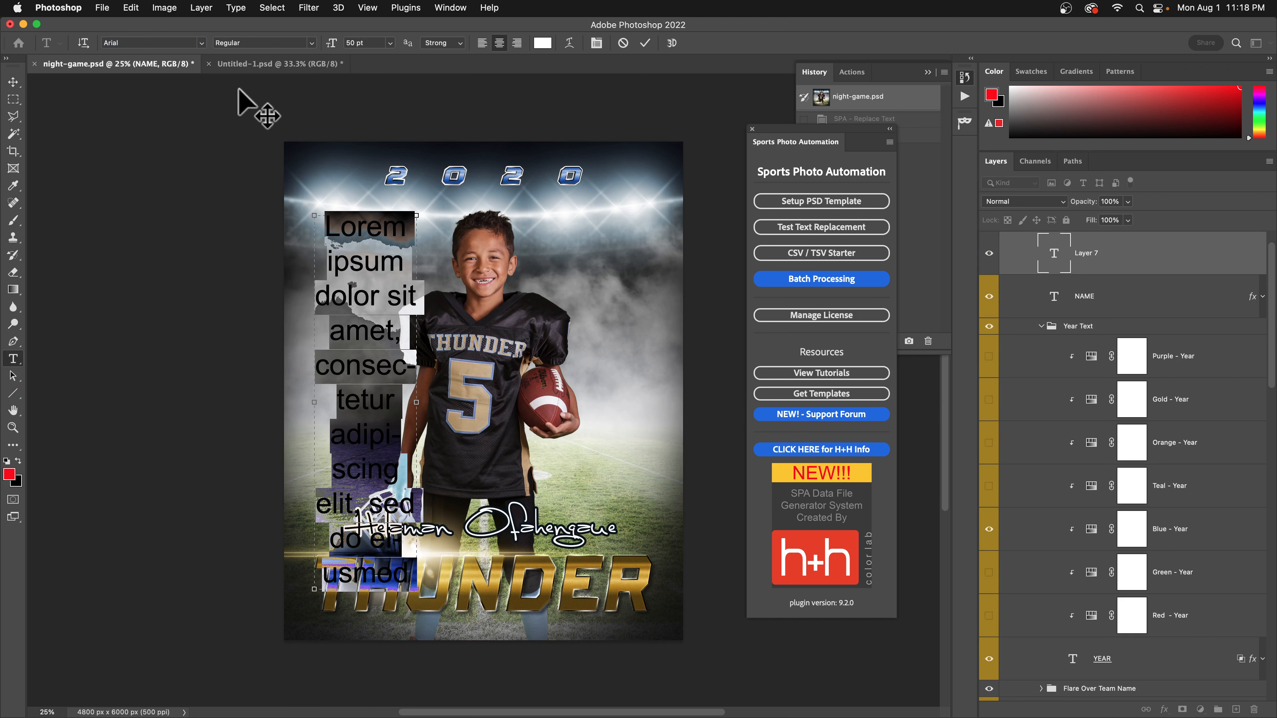
Switch to the Vertical Type Tool and discard the placeholder text layer.
{"action": "right_click", "coordinate": [12, 365]}
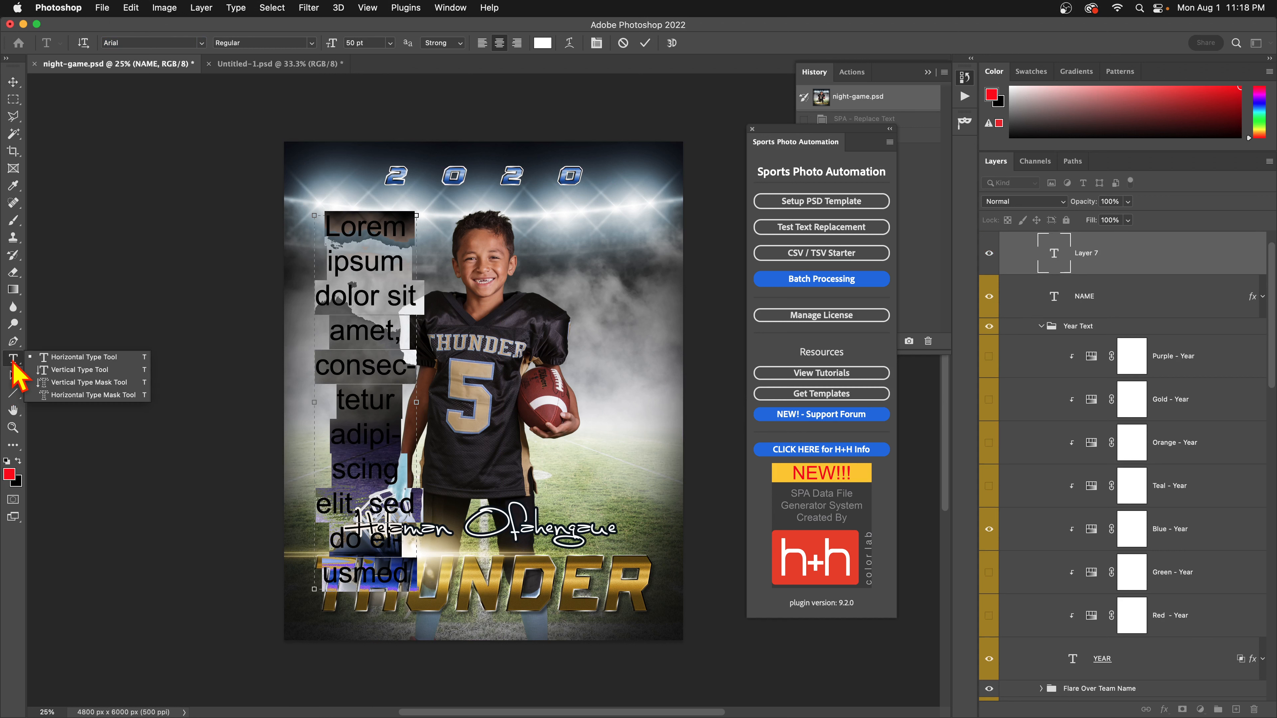
{"action": "left_click", "coordinate": [41, 373]}
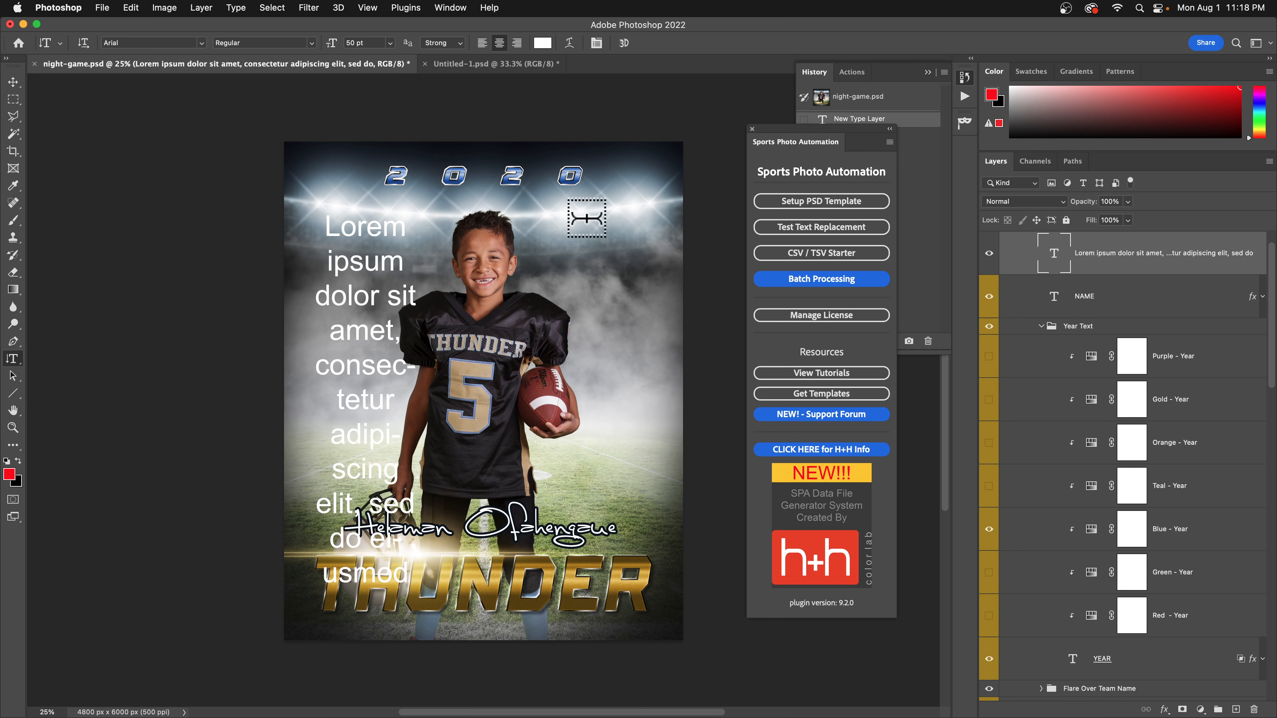
{"action": "key", "text": "Escape"}
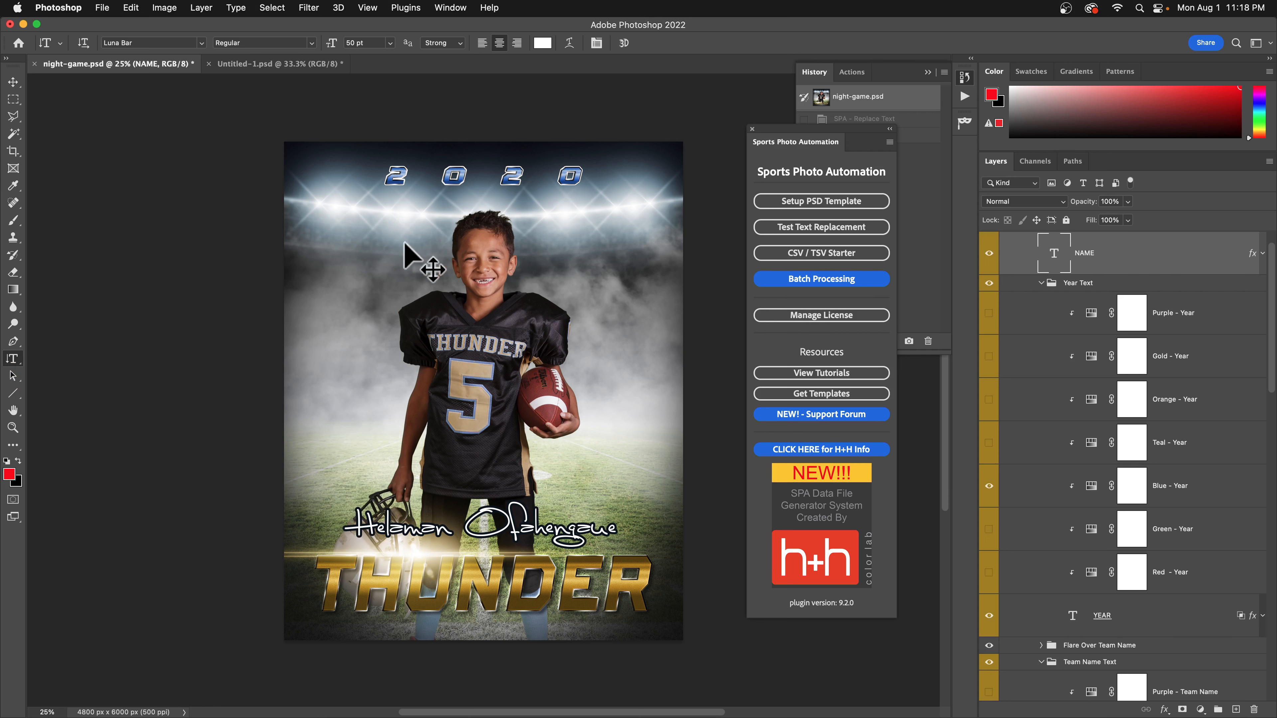
{"action": "left_click", "coordinate": [15, 357]}
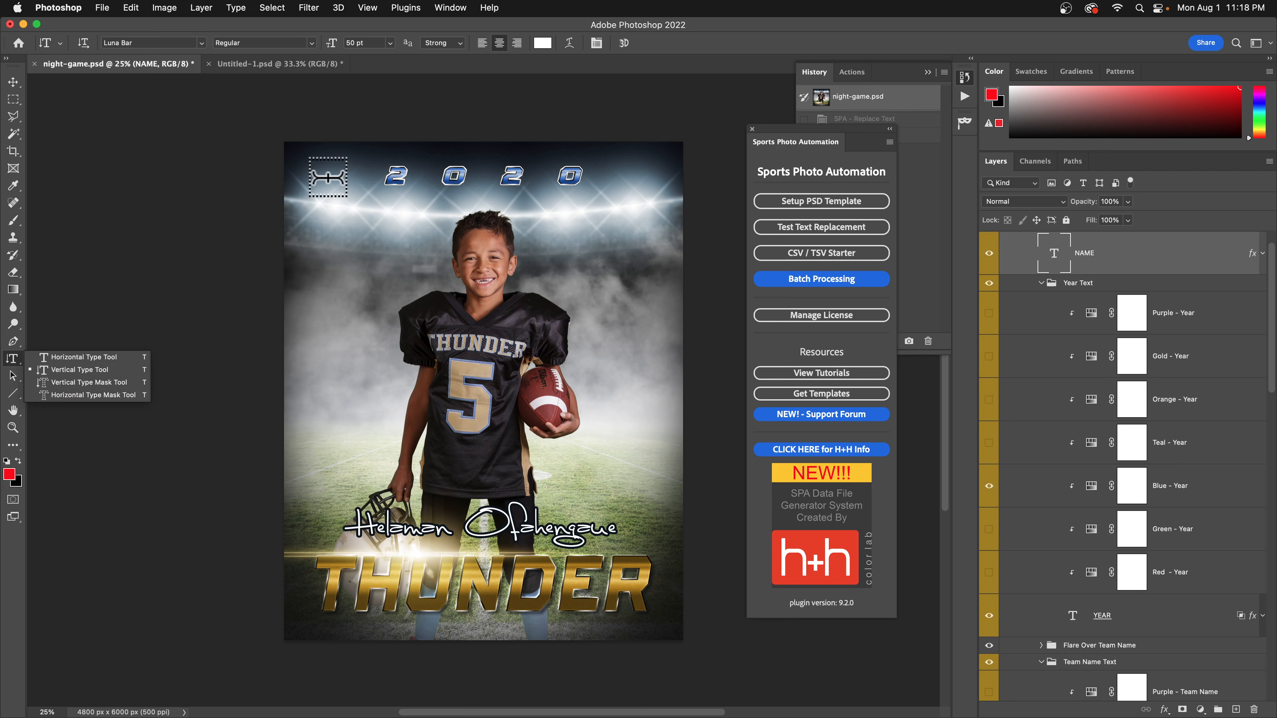
Create a vertical THUNDER text layer in white Arial Bold and commit it.
{"action": "left_click_drag", "start_coordinate": [311, 167], "coordinate": [389, 536]}
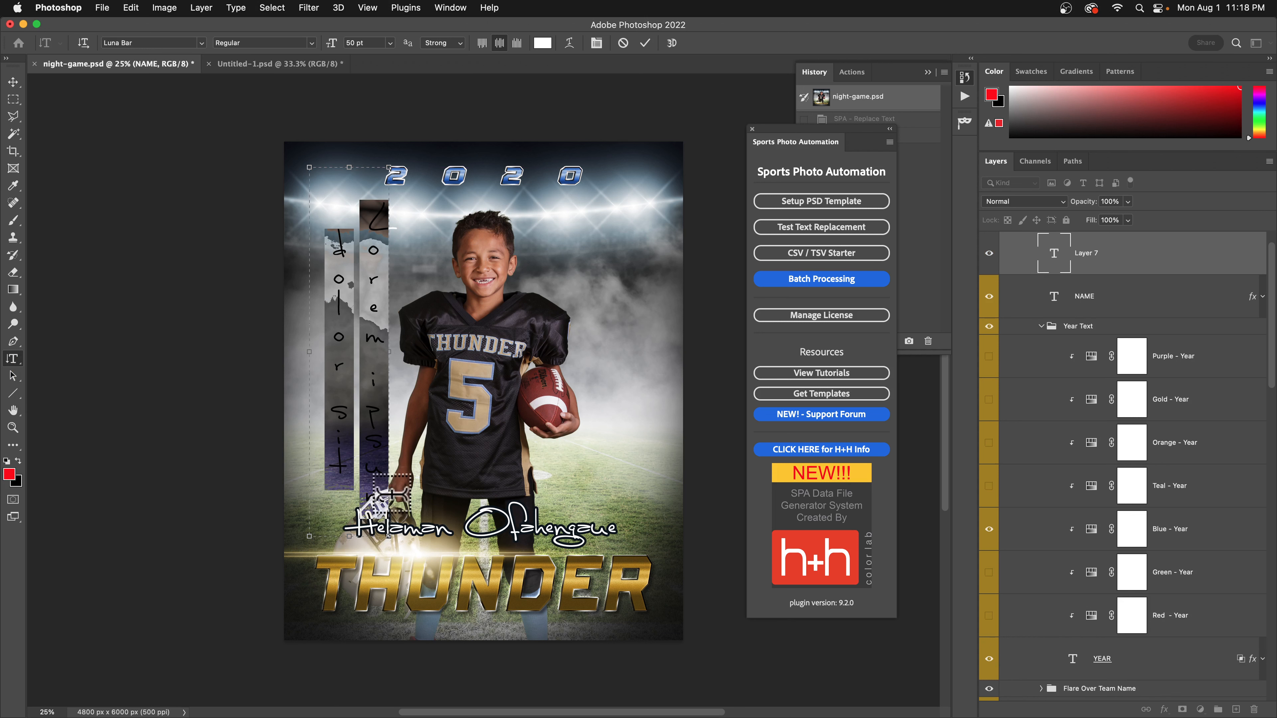
{"action": "type", "text": "T"}
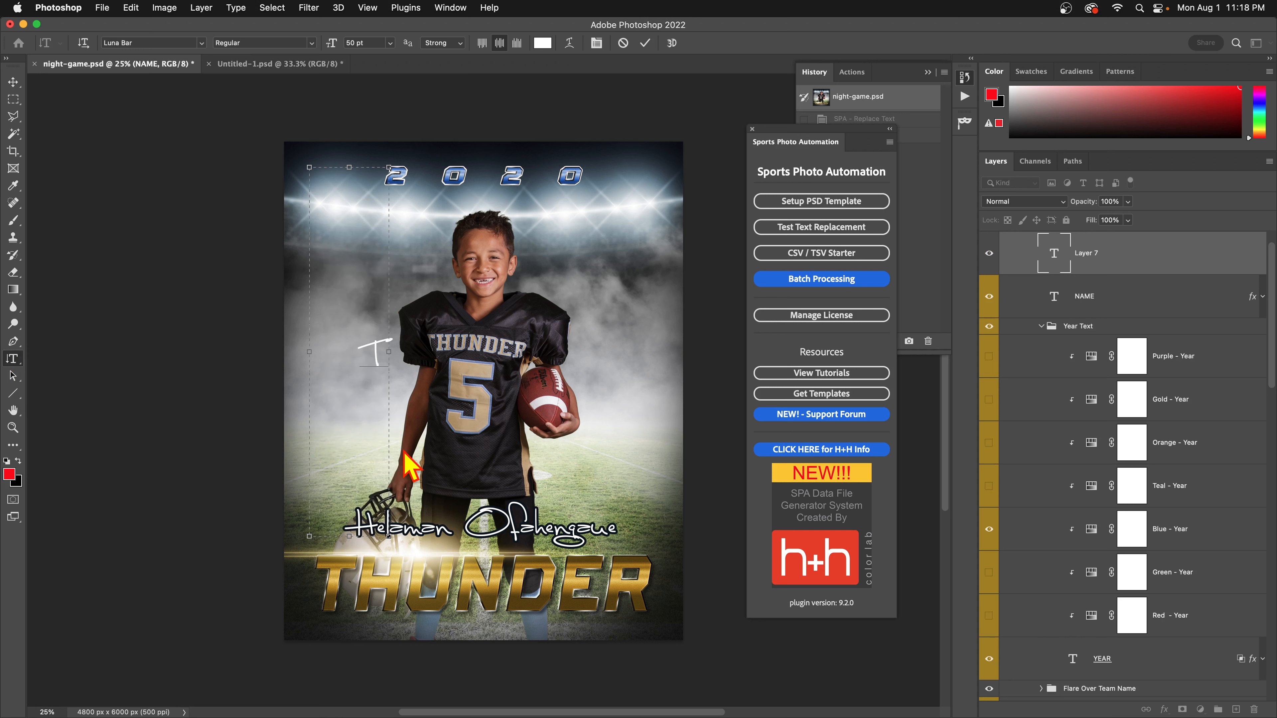
{"action": "type", "text": "HUNDER"}
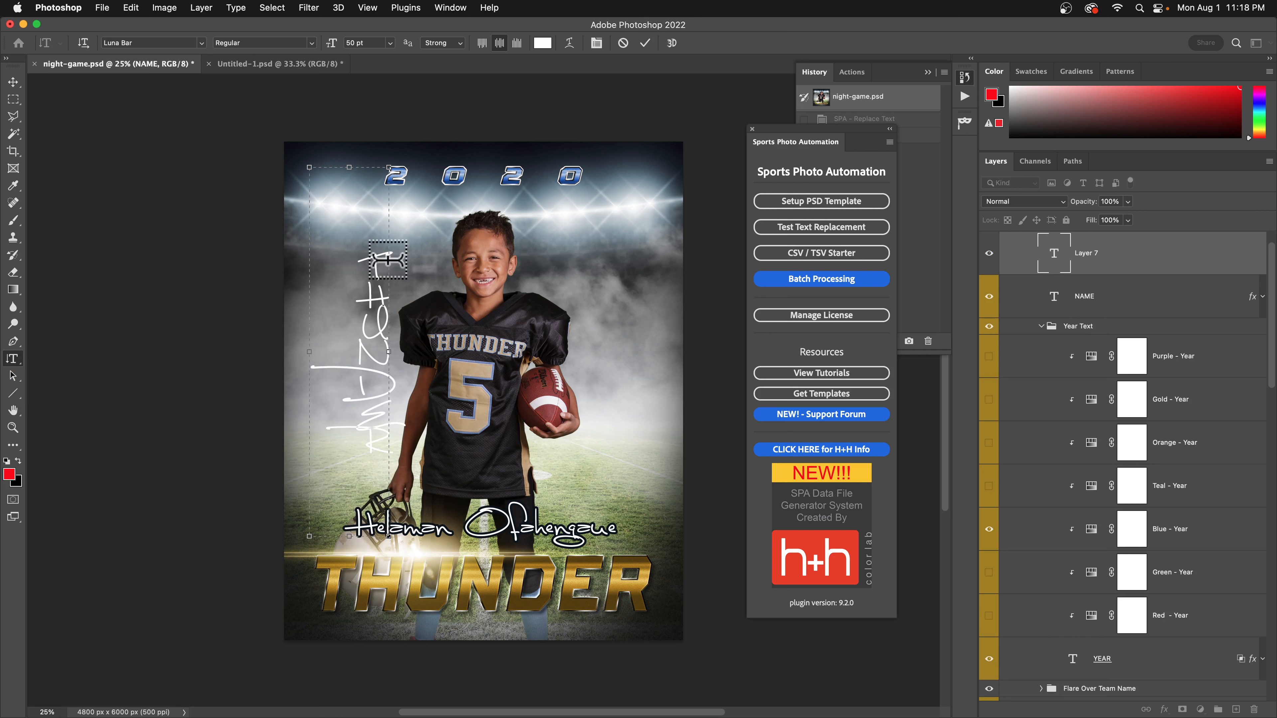
{"action": "left_click_drag", "start_coordinate": [358, 239], "coordinate": [323, 511]}
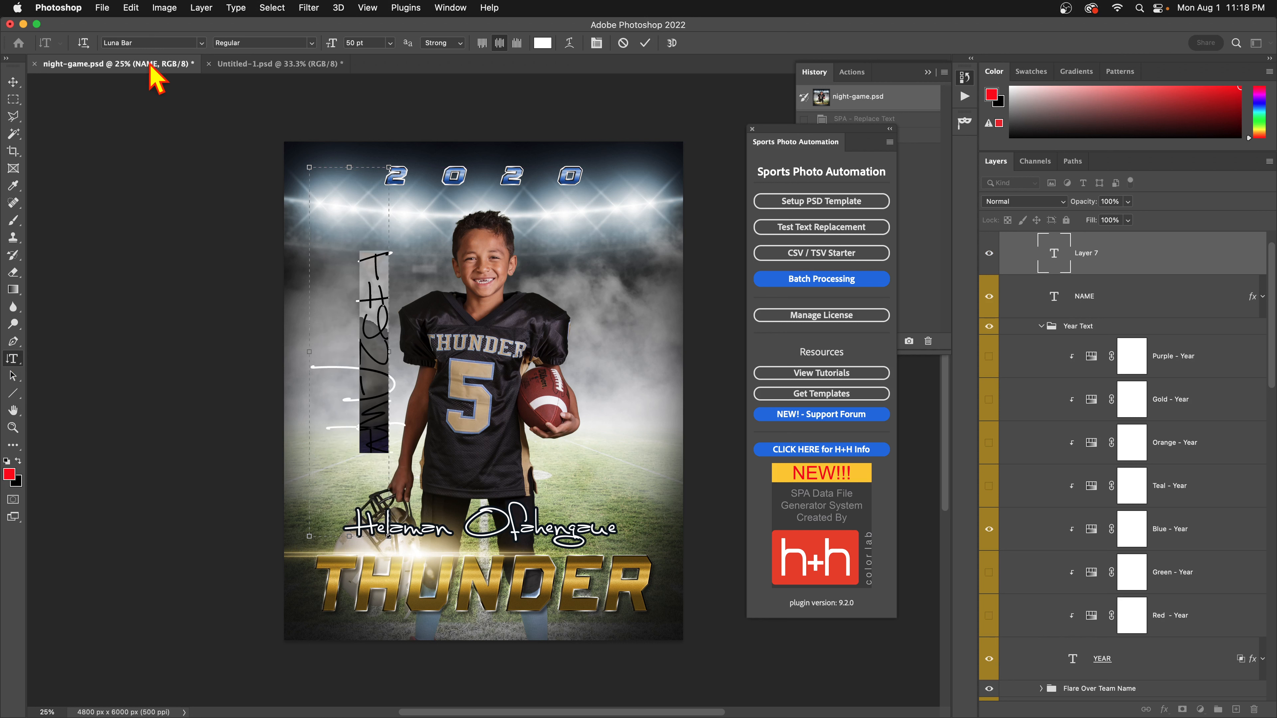
{"action": "left_click_drag", "start_coordinate": [148, 44], "coordinate": [19, 41]}
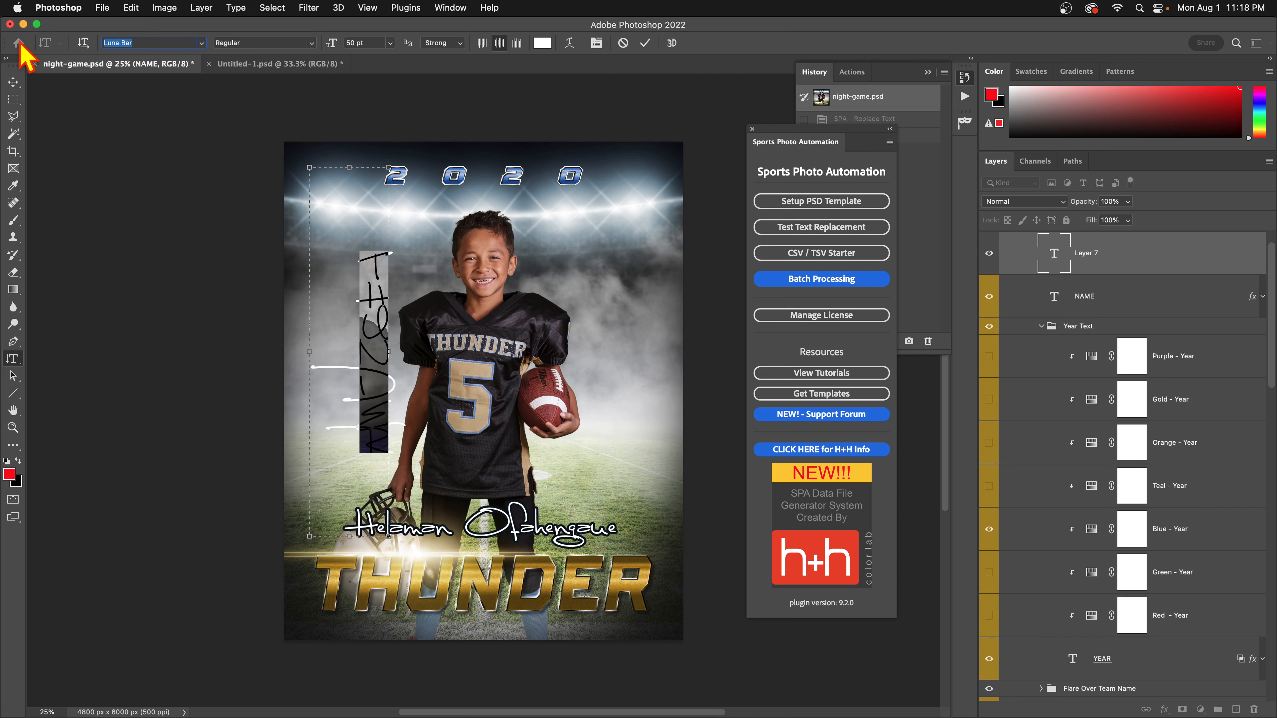
{"action": "type", "text": "Arial"}
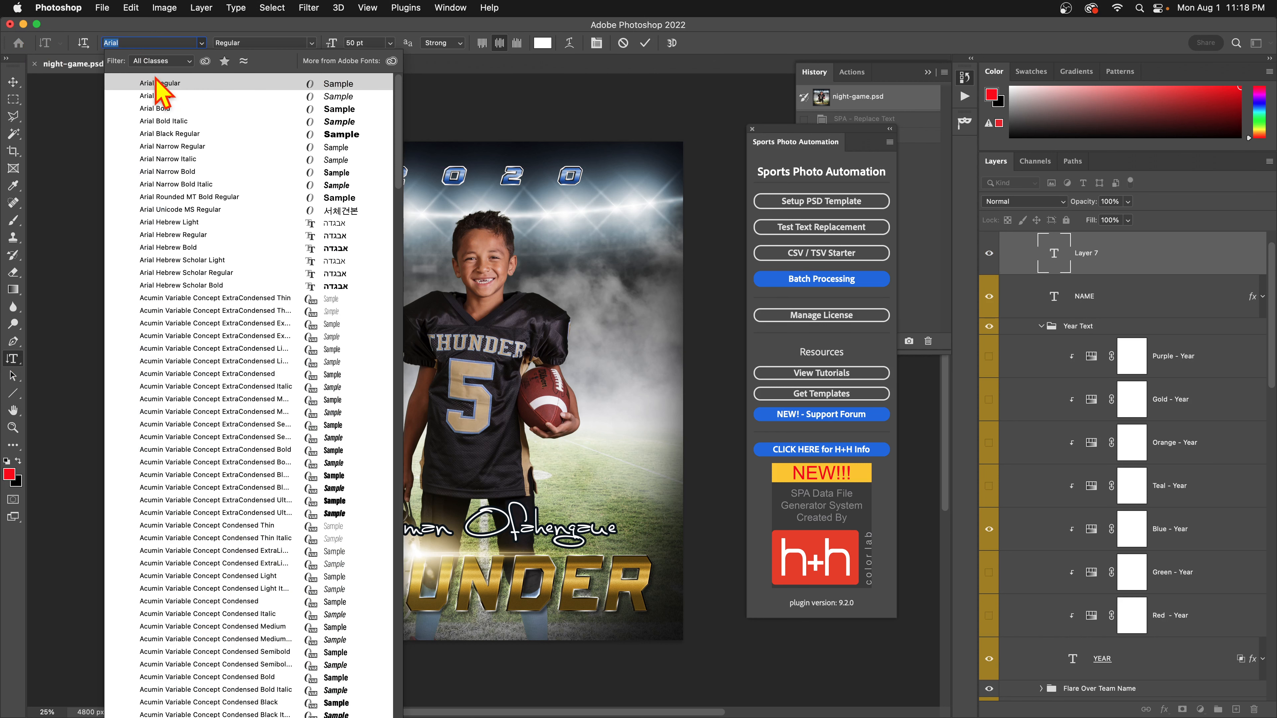
{"action": "left_click", "coordinate": [162, 108]}
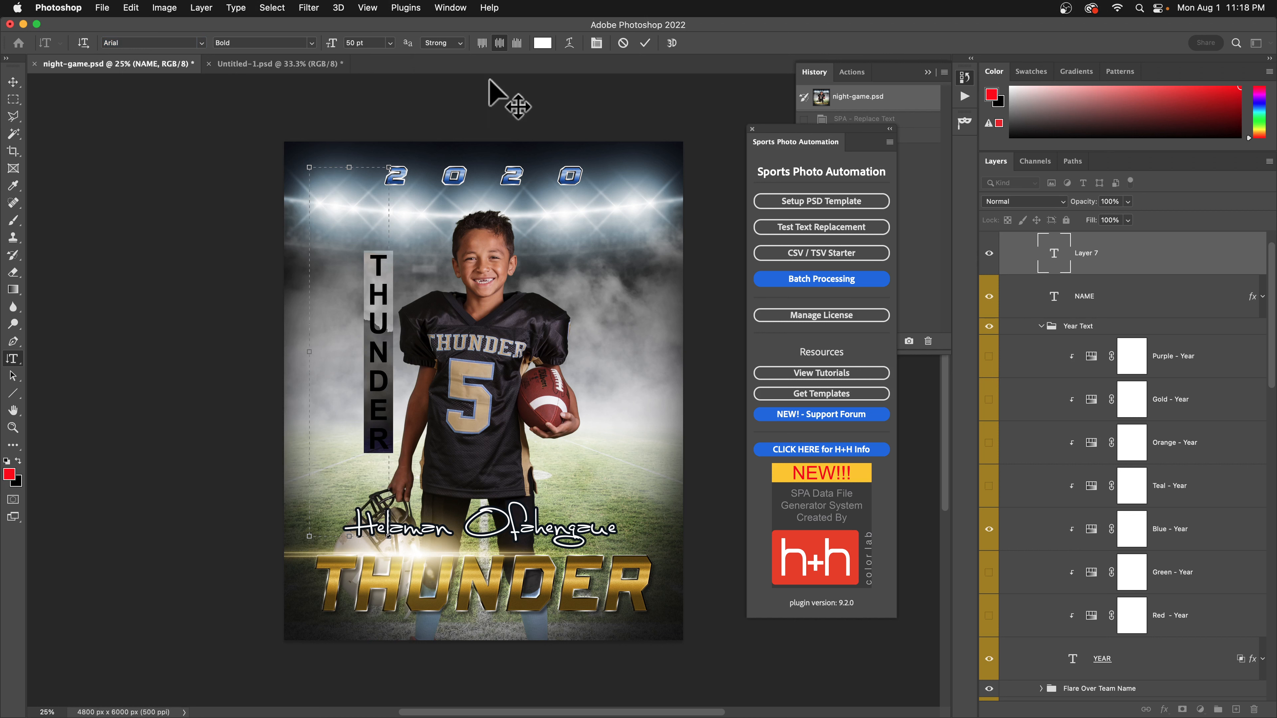
{"action": "left_click", "coordinate": [644, 42]}
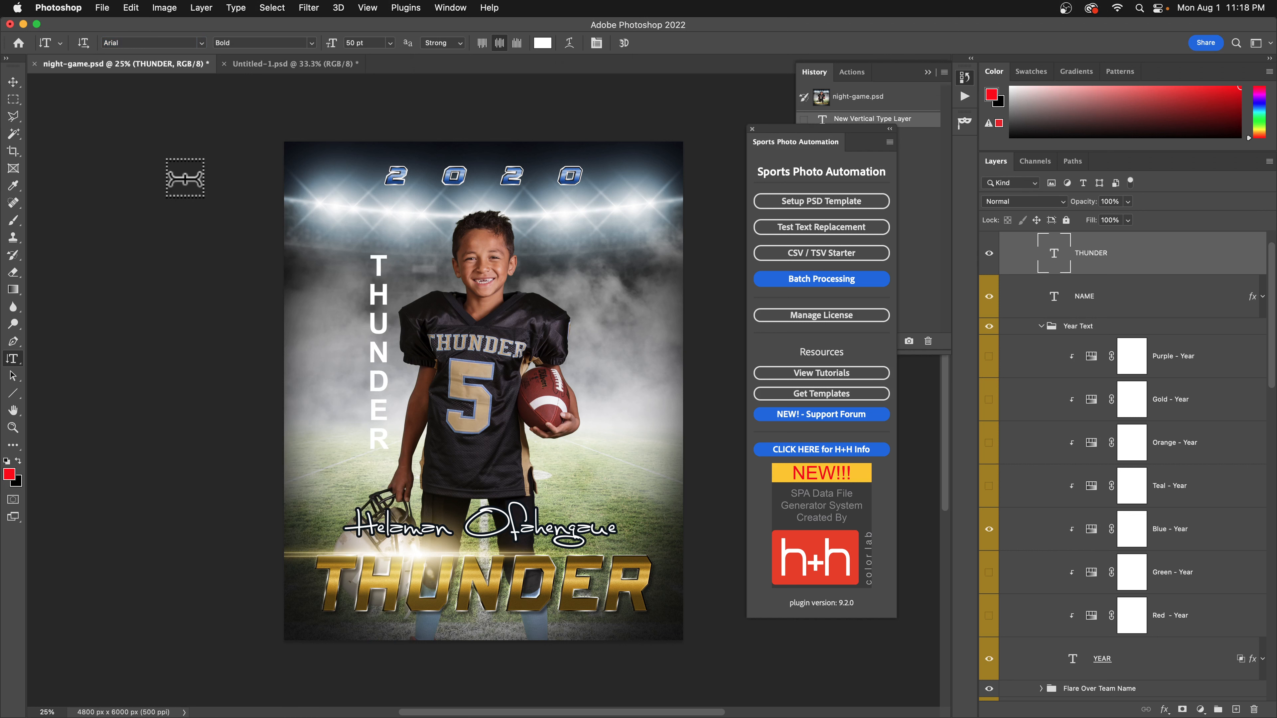
Move the white vertical THUNDER text up and left along the poster's left side.
{"action": "left_click", "coordinate": [12, 81]}
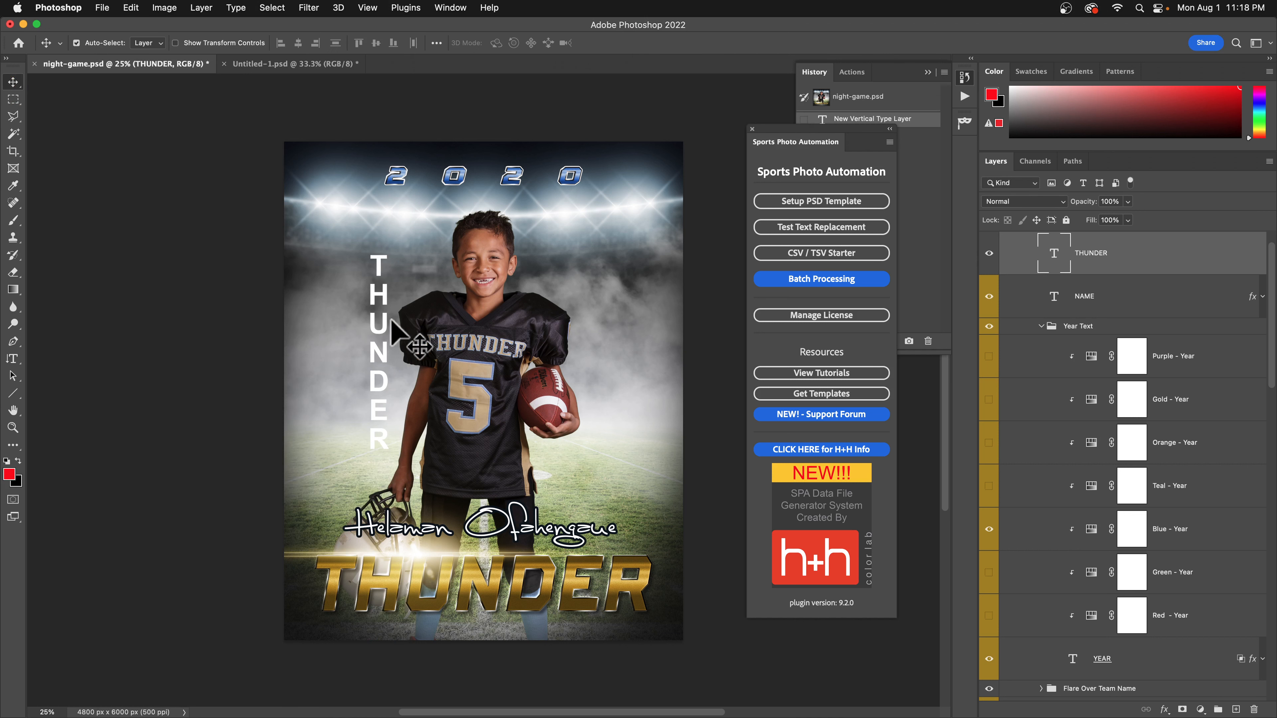
{"action": "left_click_drag", "start_coordinate": [381, 320], "coordinate": [328, 300]}
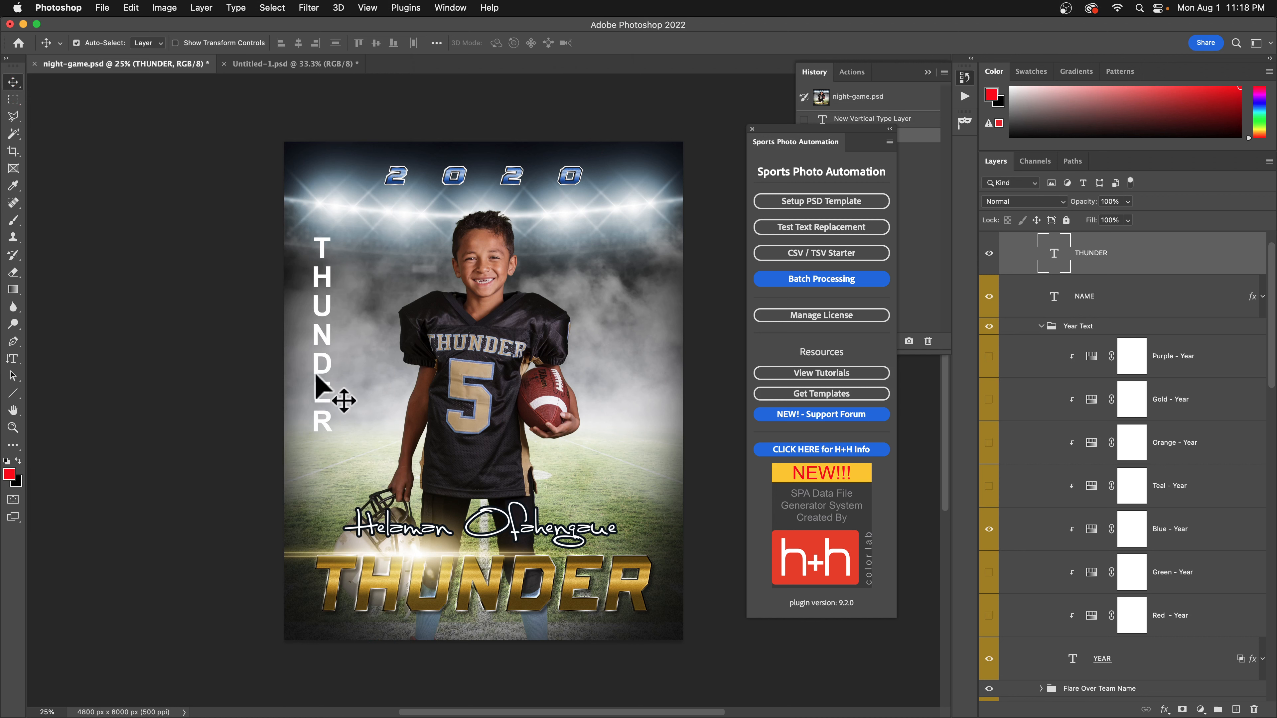
{"action": "scroll", "coordinate": [1092, 355], "scroll_direction": "down", "scroll_amount": 10}
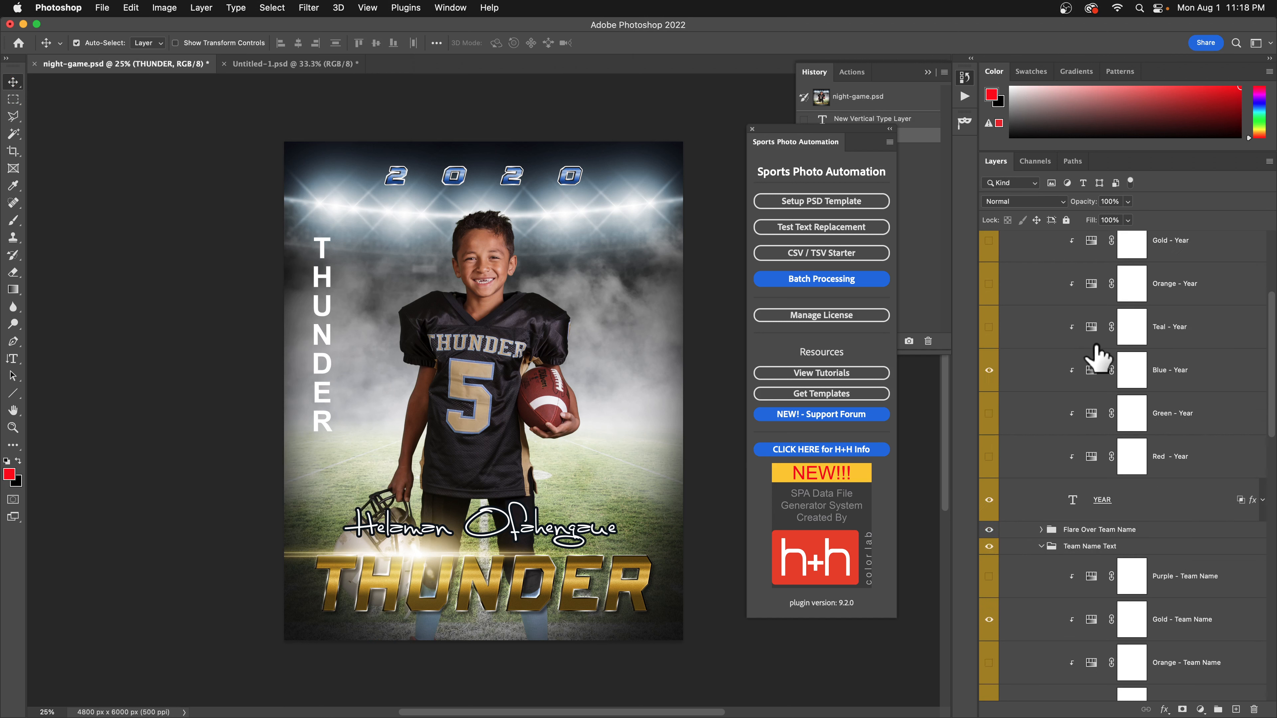
{"action": "scroll", "coordinate": [1096, 359], "scroll_direction": "down", "scroll_amount": 1}
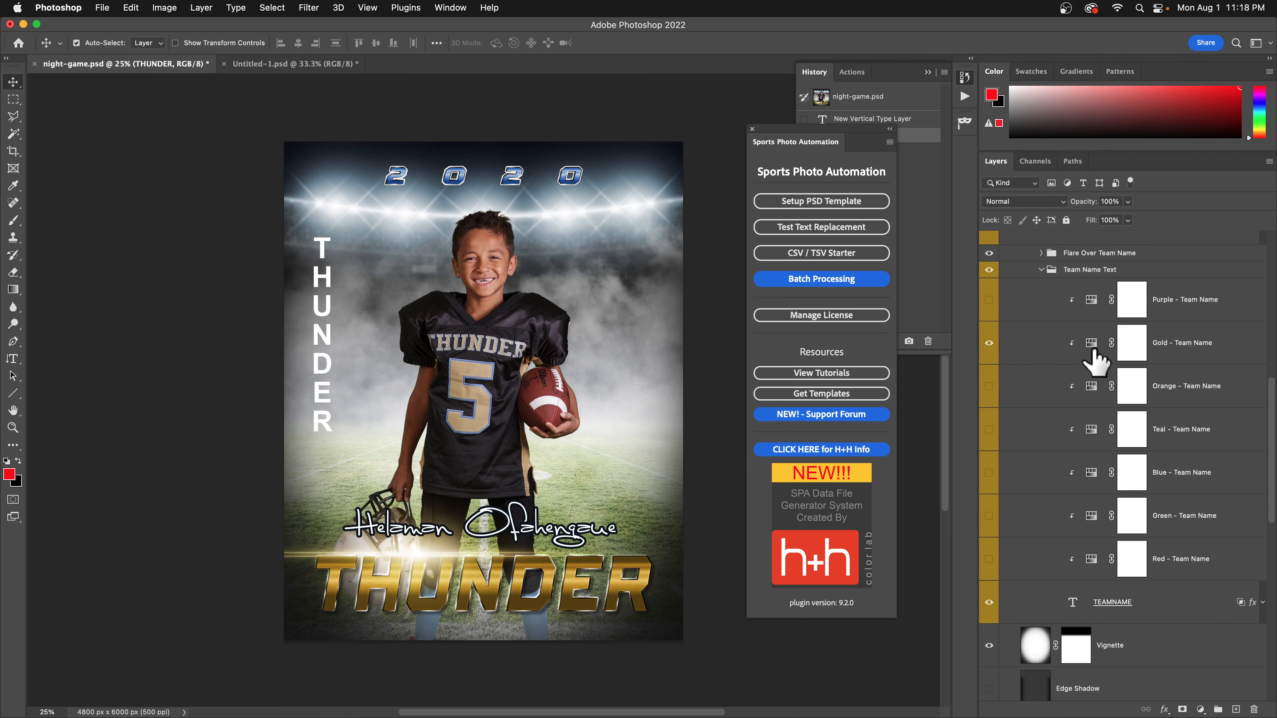
Rotate the gold TEAMNAME layer 90° clockwise via Edit > Transform.
{"action": "left_click", "coordinate": [1070, 602]}
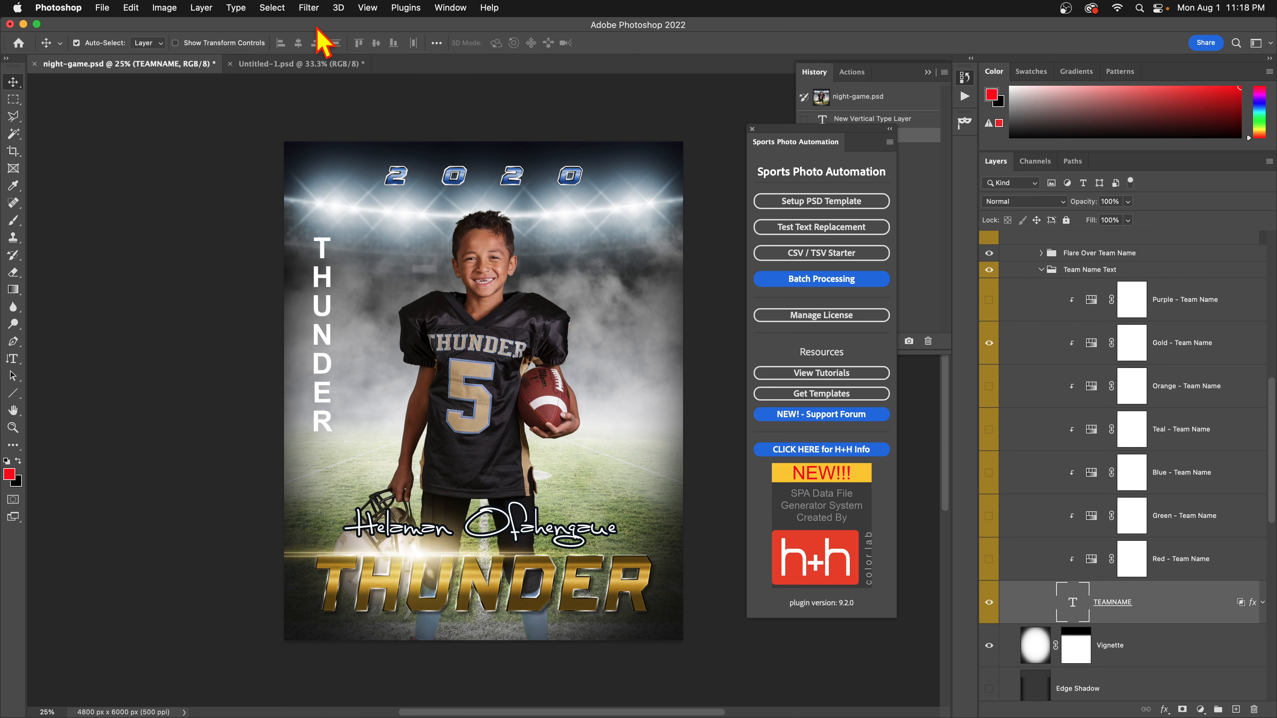
{"action": "left_click", "coordinate": [132, 8]}
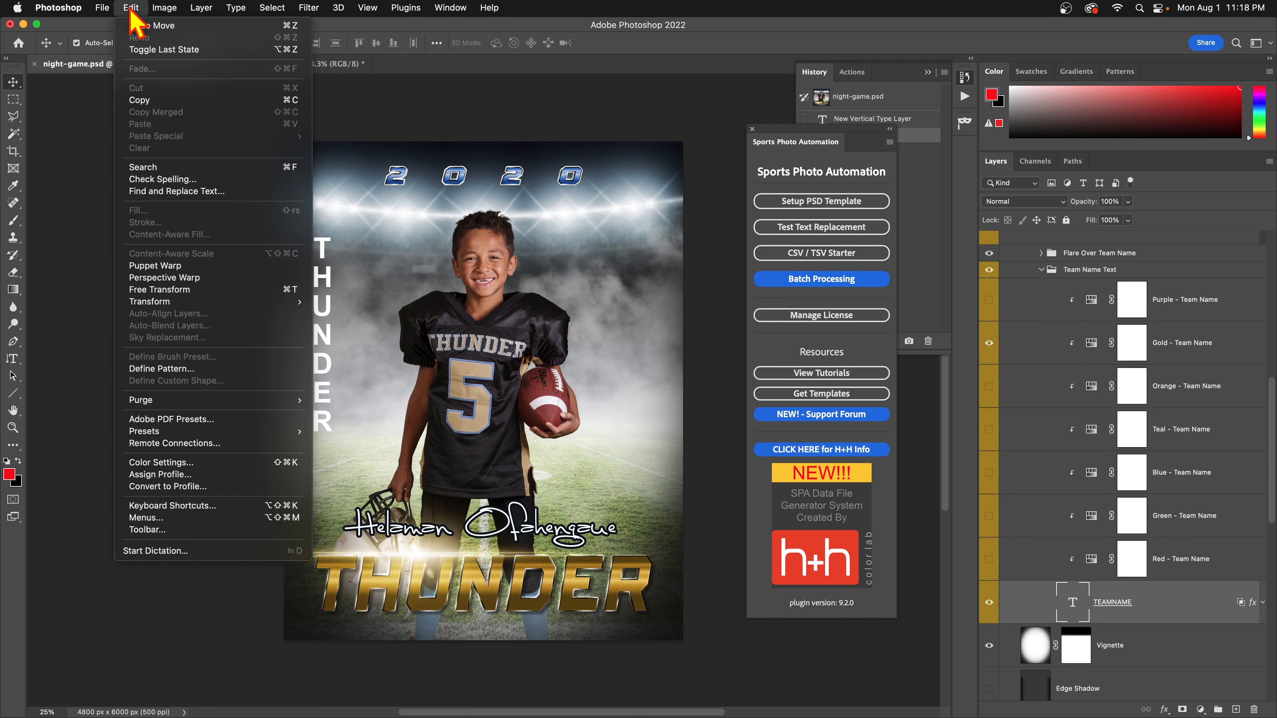
{"action": "mouse_move", "coordinate": [297, 304]}
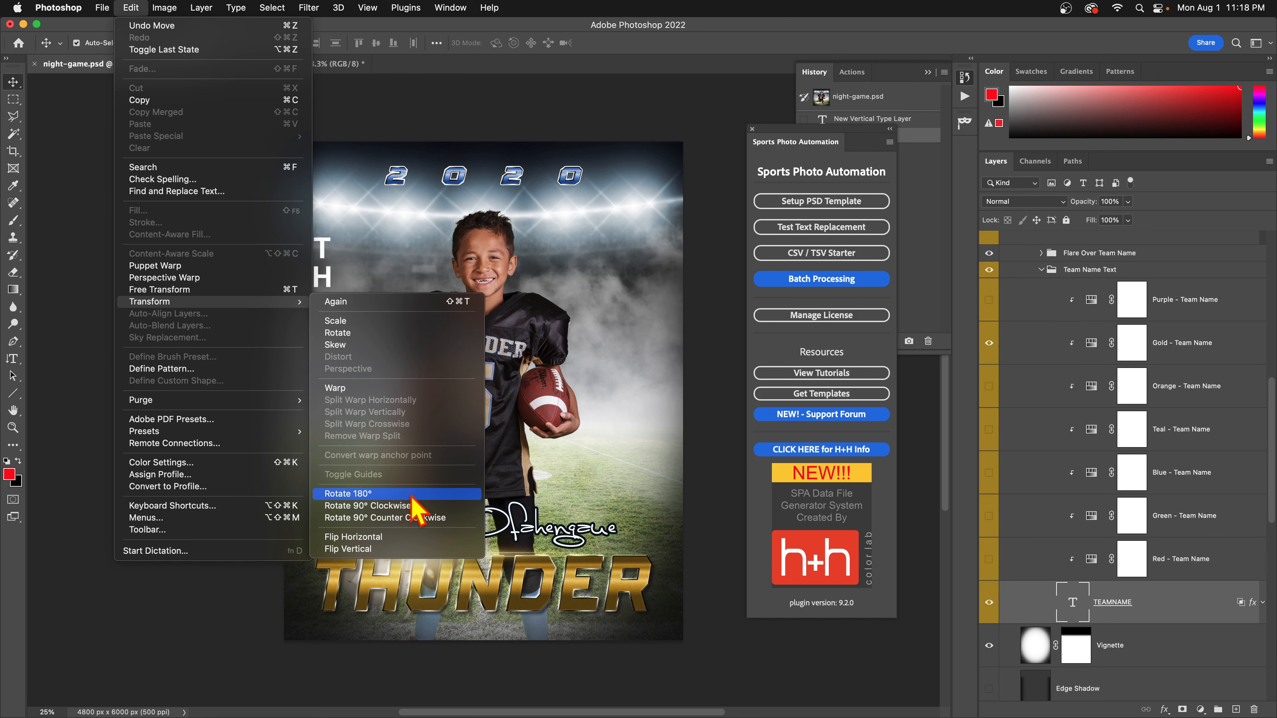
{"action": "left_click", "coordinate": [365, 506]}
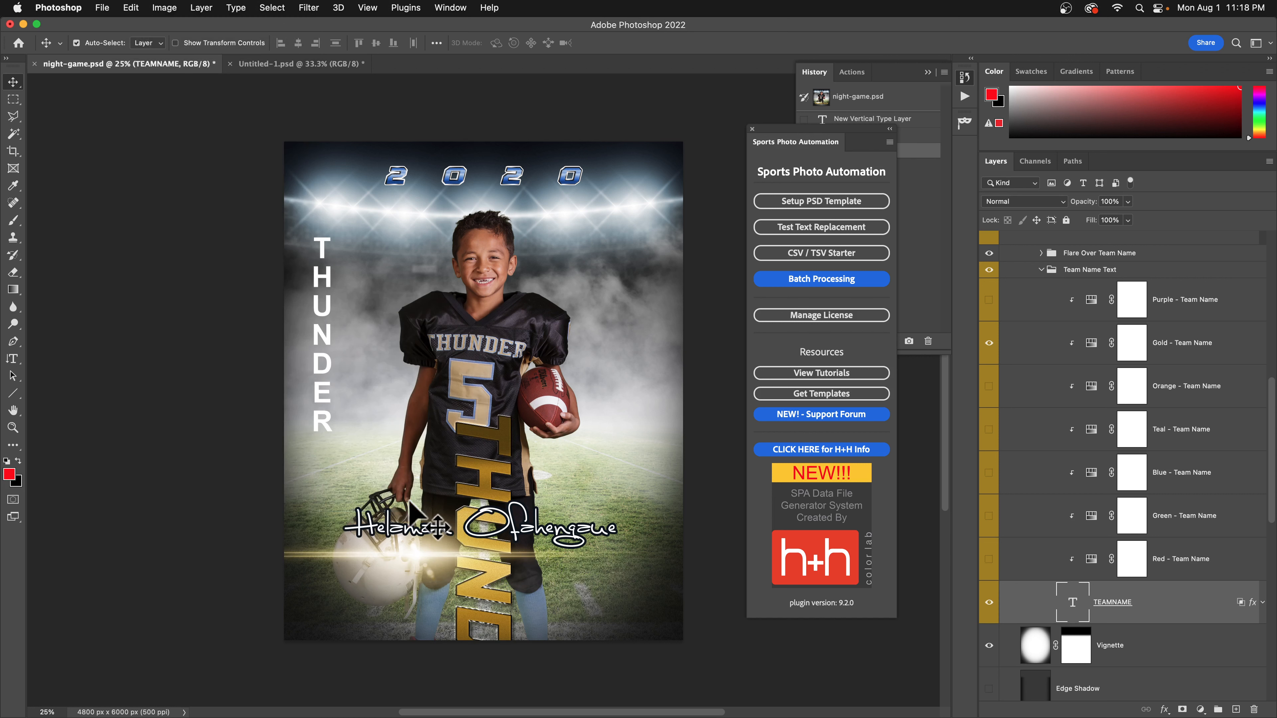
Position the rotated gold team name along the poster's right edge.
{"action": "left_click_drag", "start_coordinate": [492, 487], "coordinate": [397, 269]}
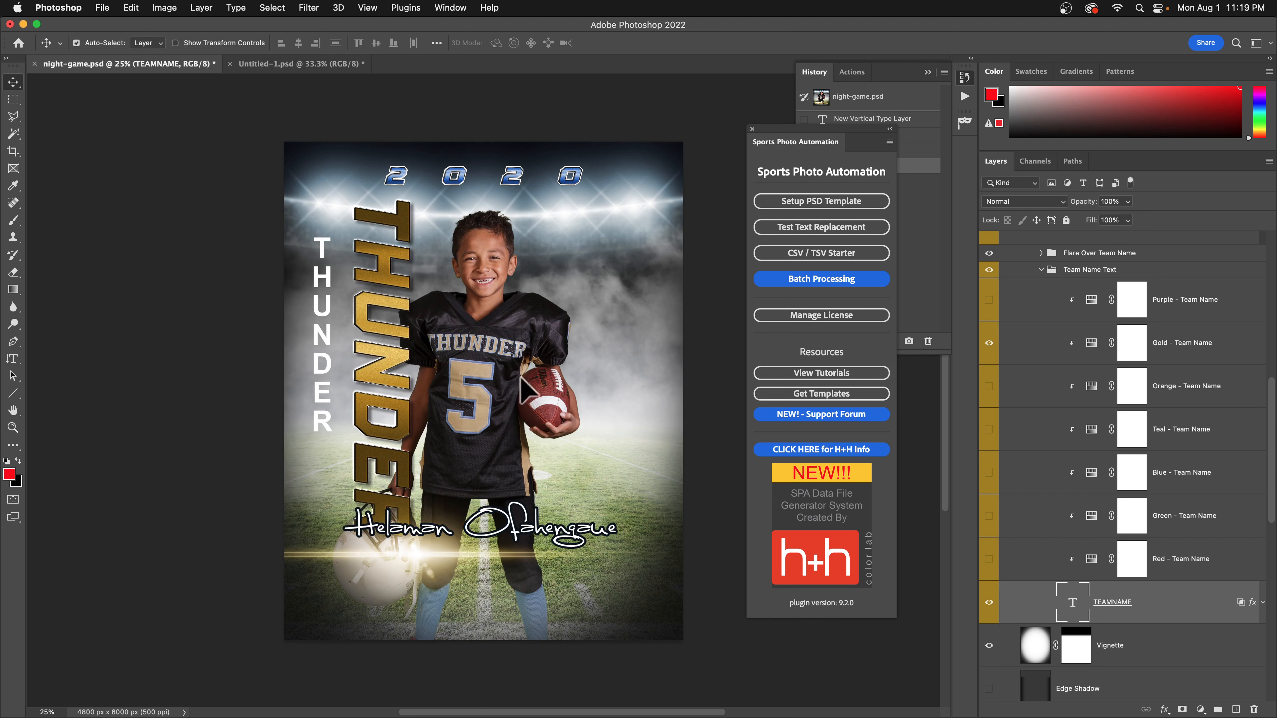
{"action": "left_click_drag", "start_coordinate": [381, 368], "coordinate": [619, 381]}
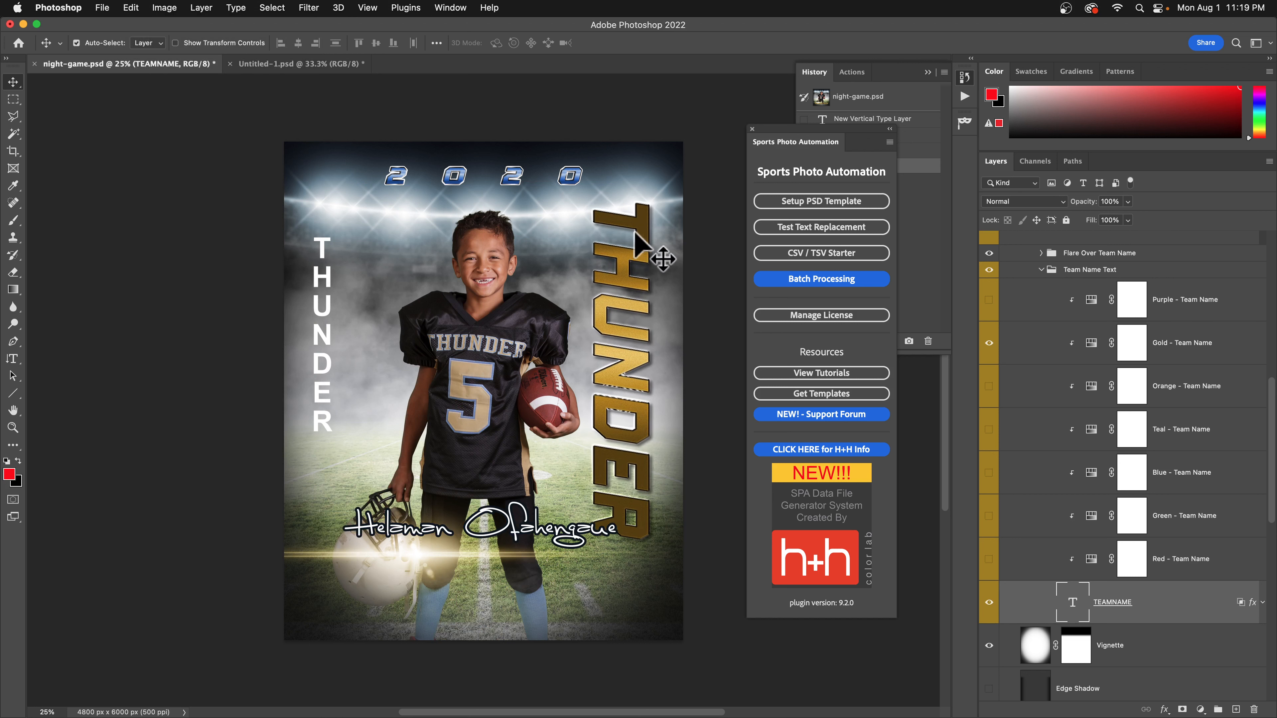
{"action": "left_click_drag", "start_coordinate": [634, 233], "coordinate": [631, 240]}
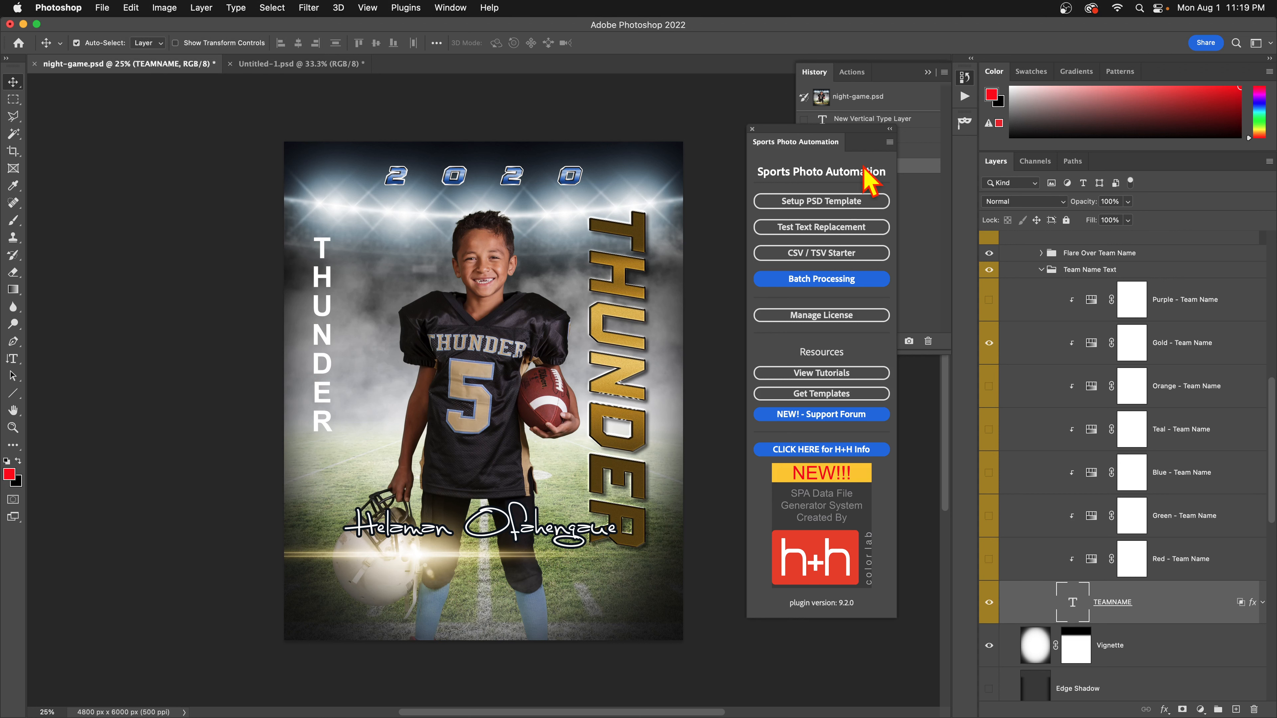
Test the YELLOWJACKETS replacement with team name resize mode X, then undo it.
{"action": "left_click", "coordinate": [826, 228]}
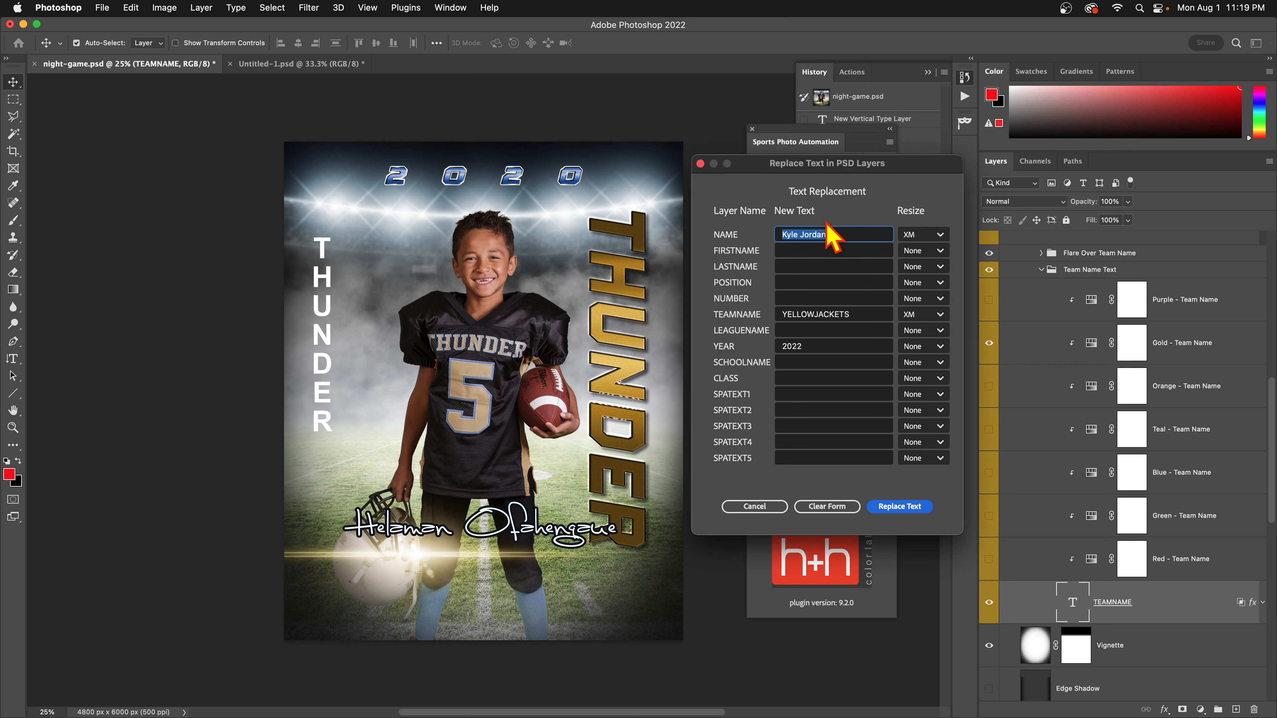
{"action": "left_click", "coordinate": [882, 314]}
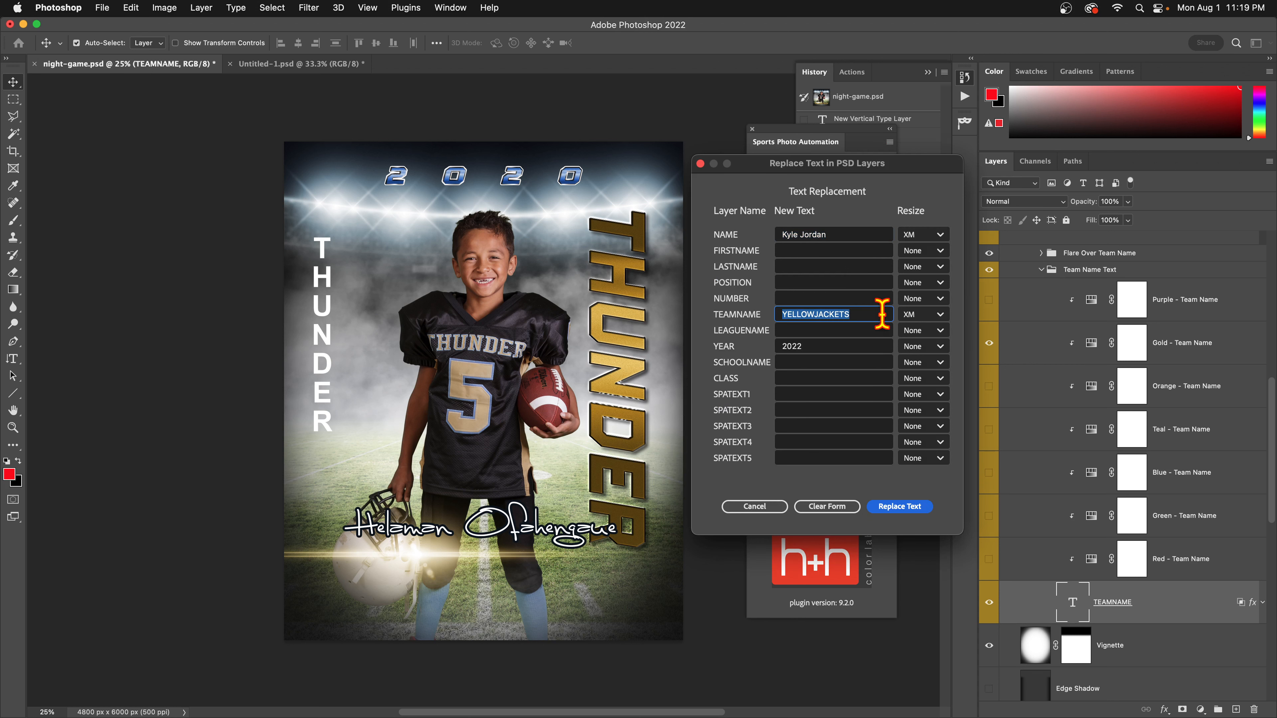
{"action": "left_click", "coordinate": [936, 317]}
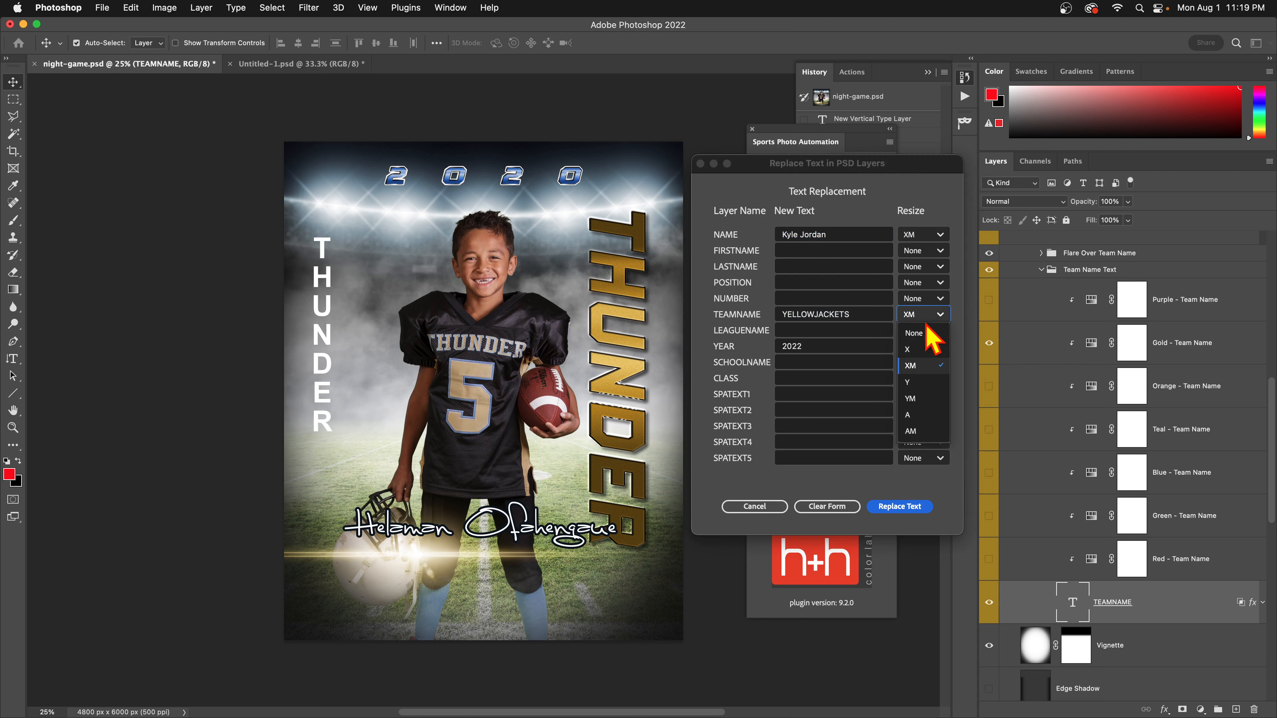
{"action": "left_click", "coordinate": [920, 352]}
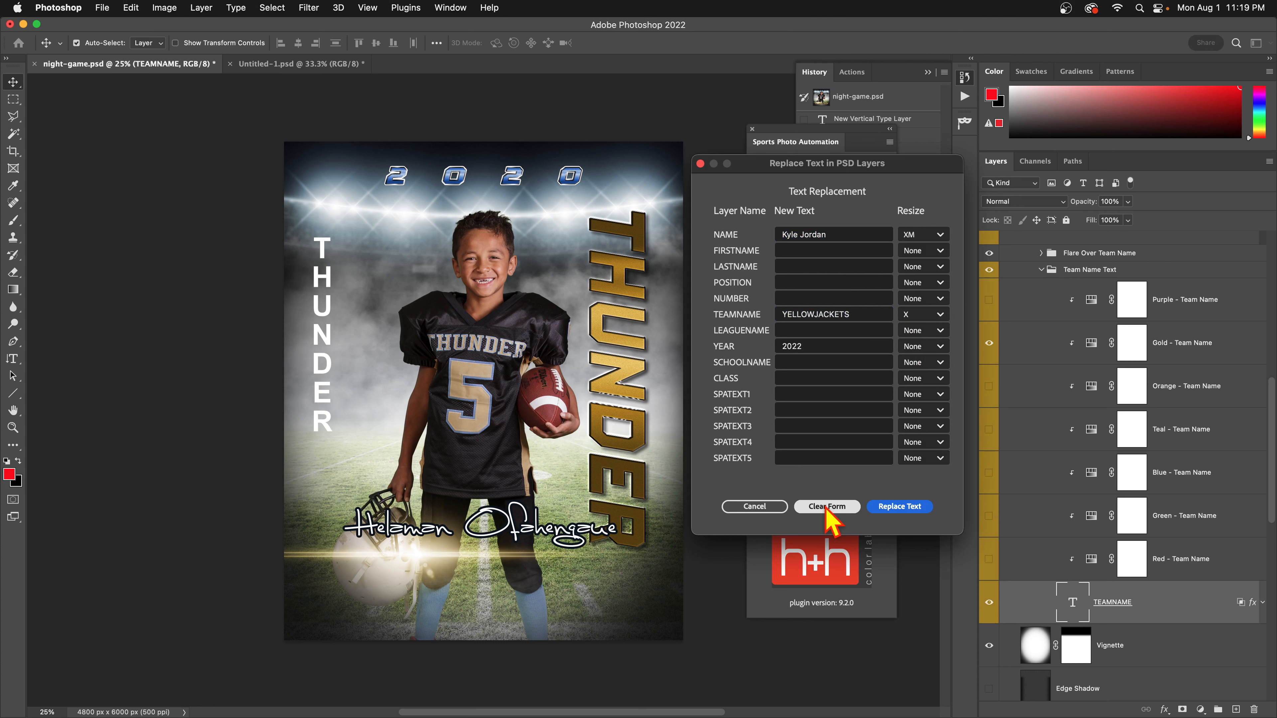
{"action": "left_click", "coordinate": [888, 507]}
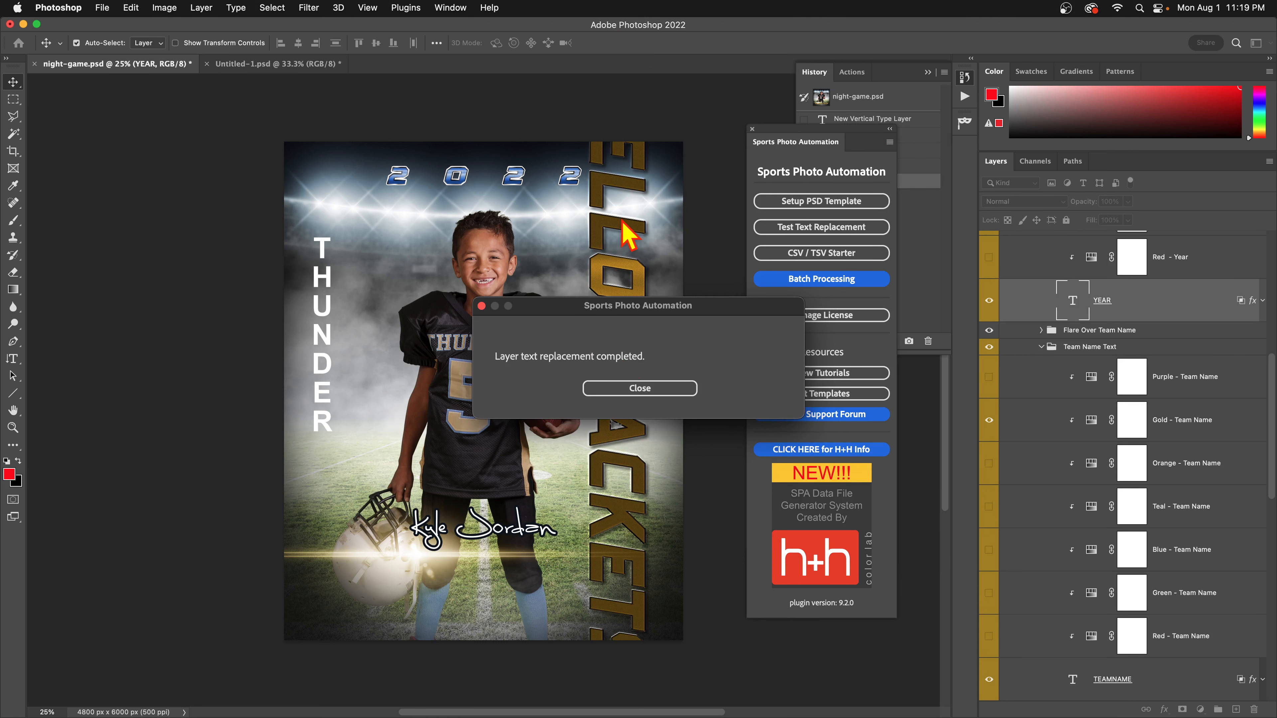
{"action": "left_click", "coordinate": [631, 392]}
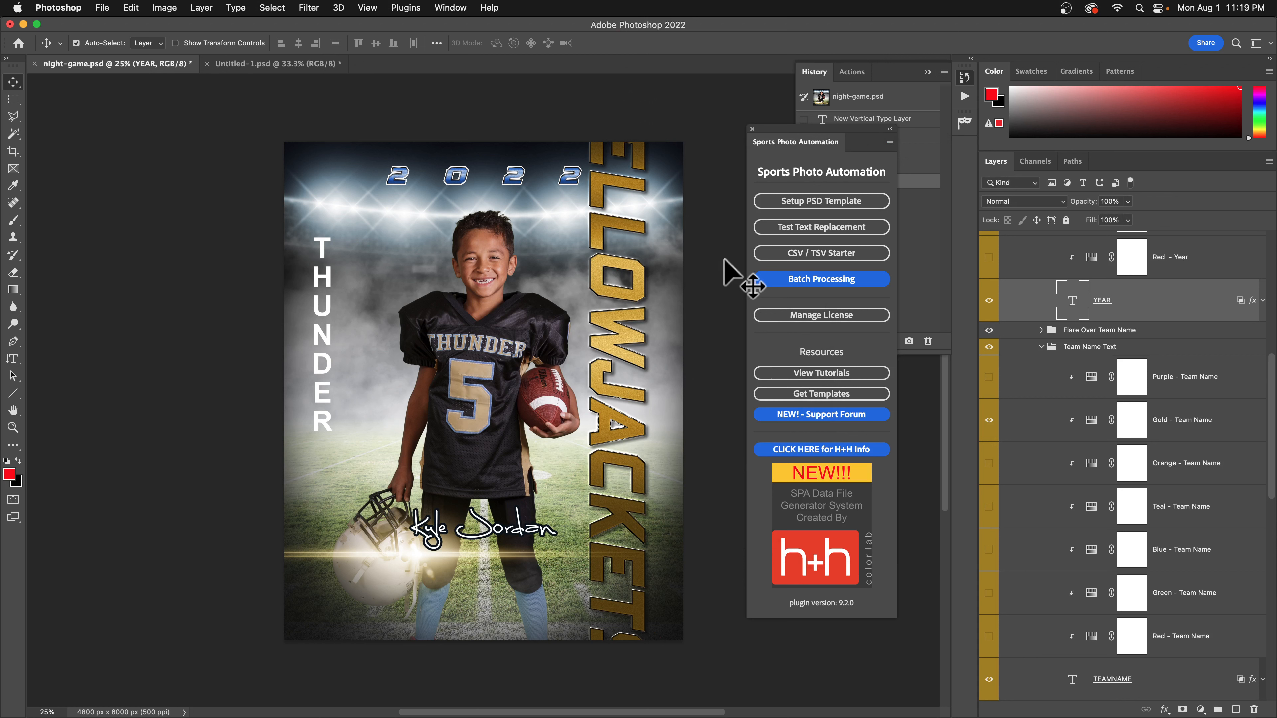
{"action": "key", "text": "super+z"}
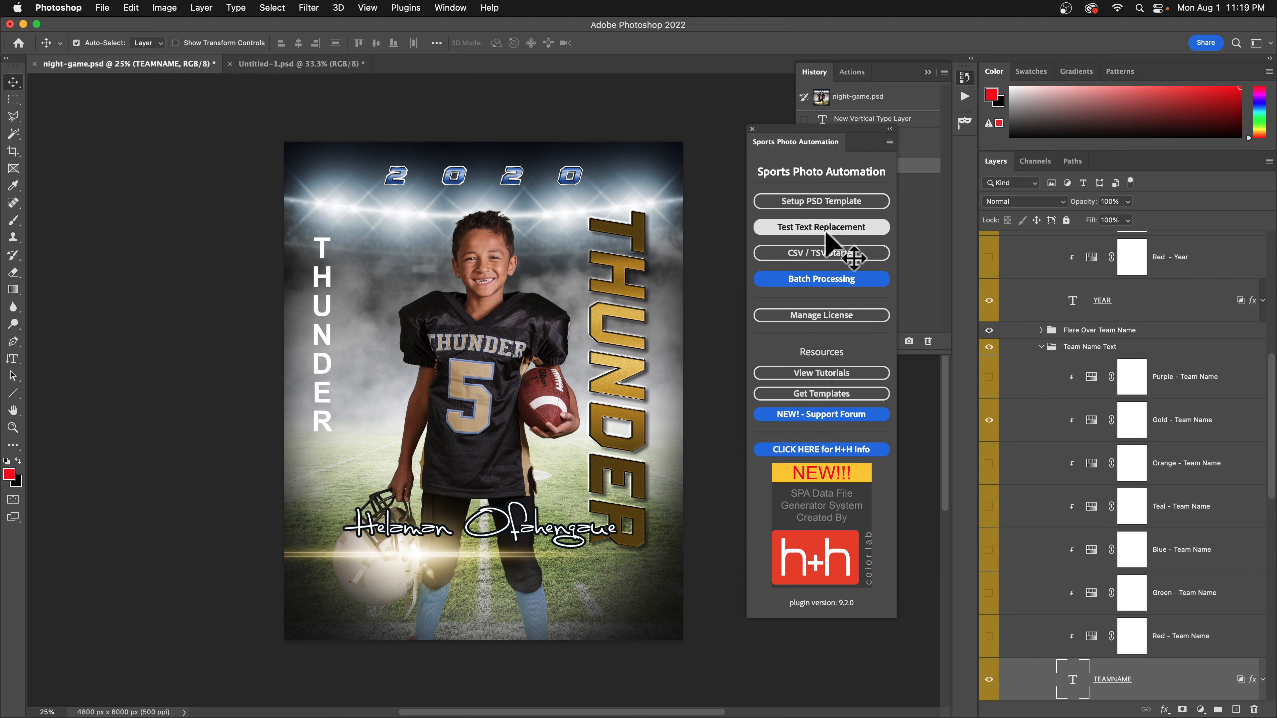
Rerun the test replacement with resize mode YM, then undo it again.
{"action": "left_click", "coordinate": [824, 229]}
{"action": "left_click", "coordinate": [938, 318]}
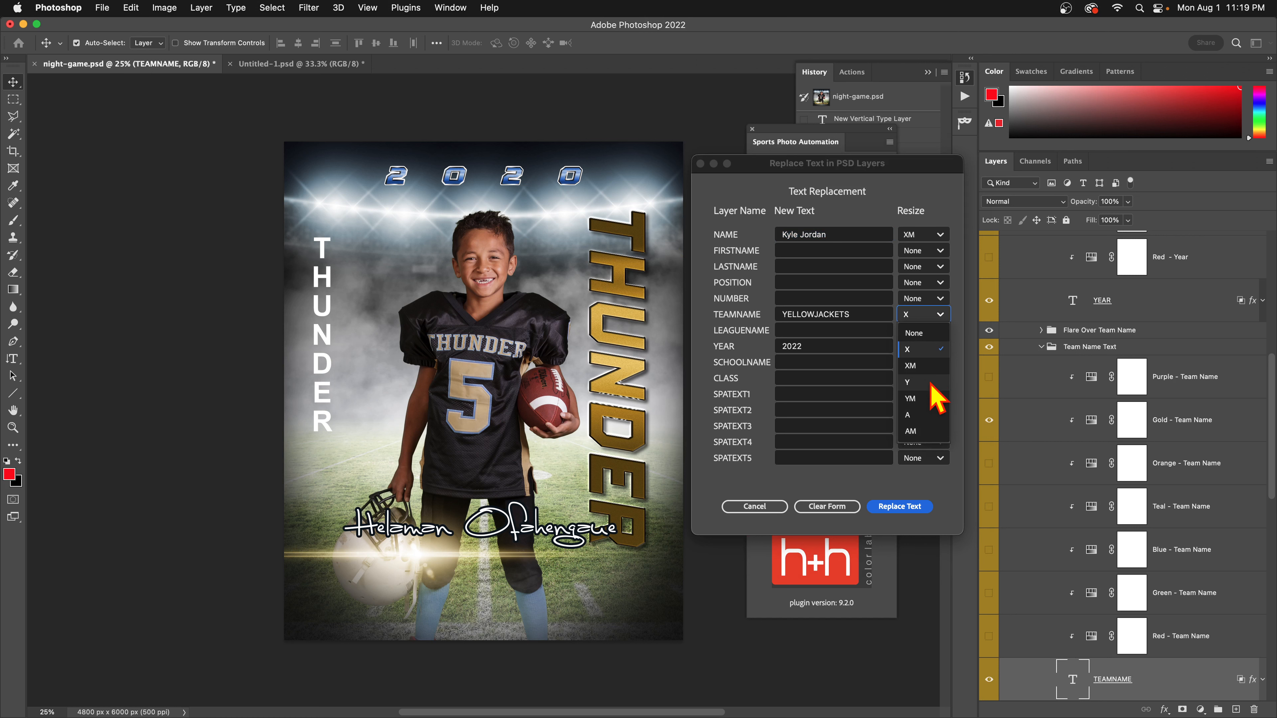
{"action": "left_click", "coordinate": [928, 398]}
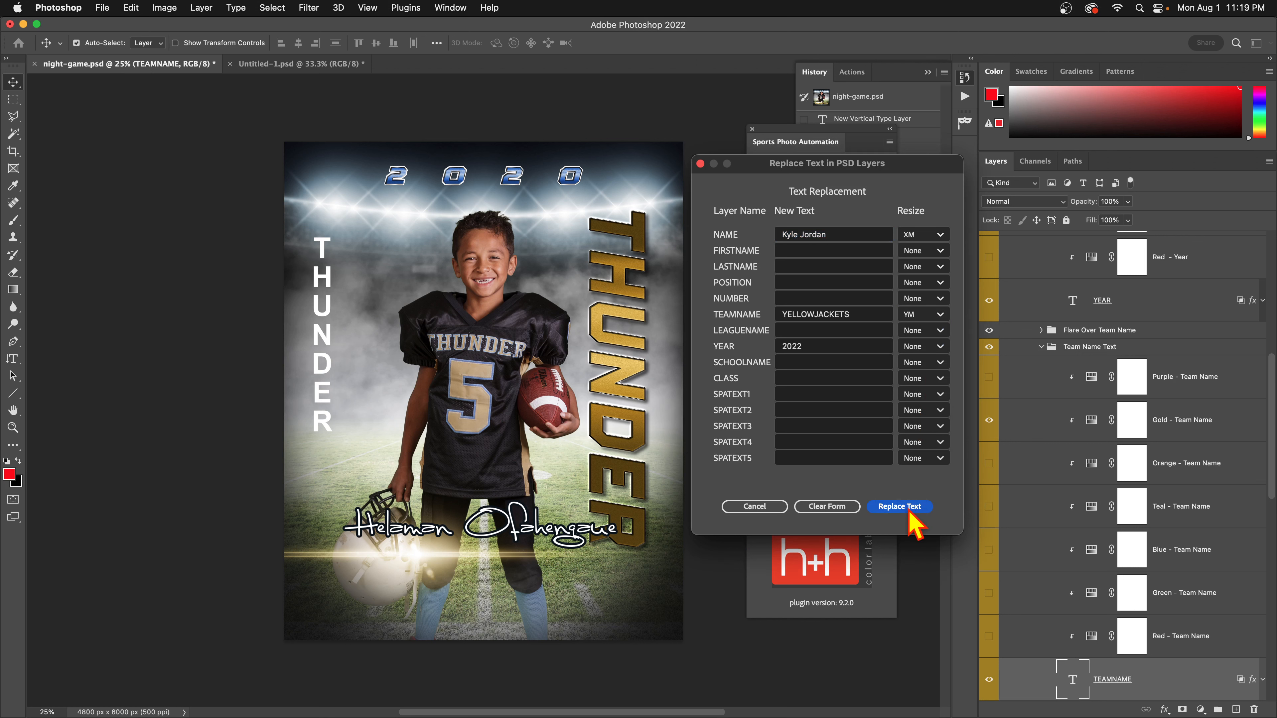
{"action": "left_click", "coordinate": [907, 507]}
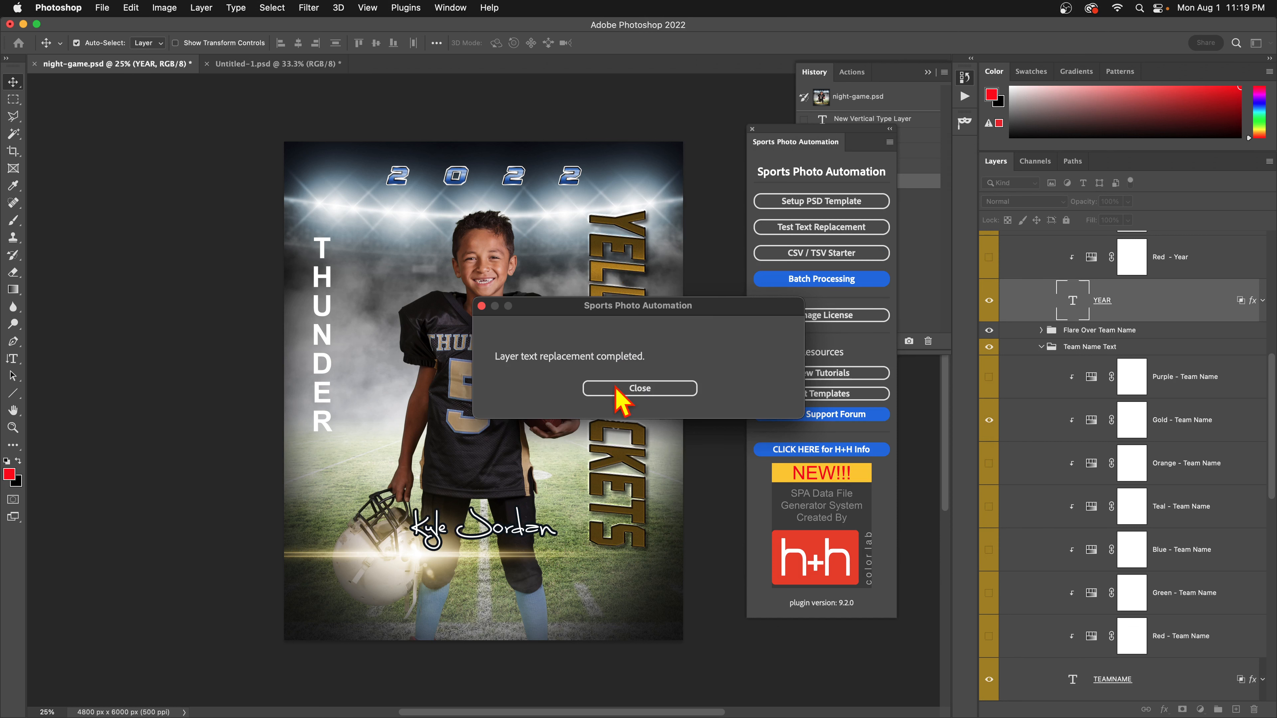
{"action": "left_click", "coordinate": [616, 390]}
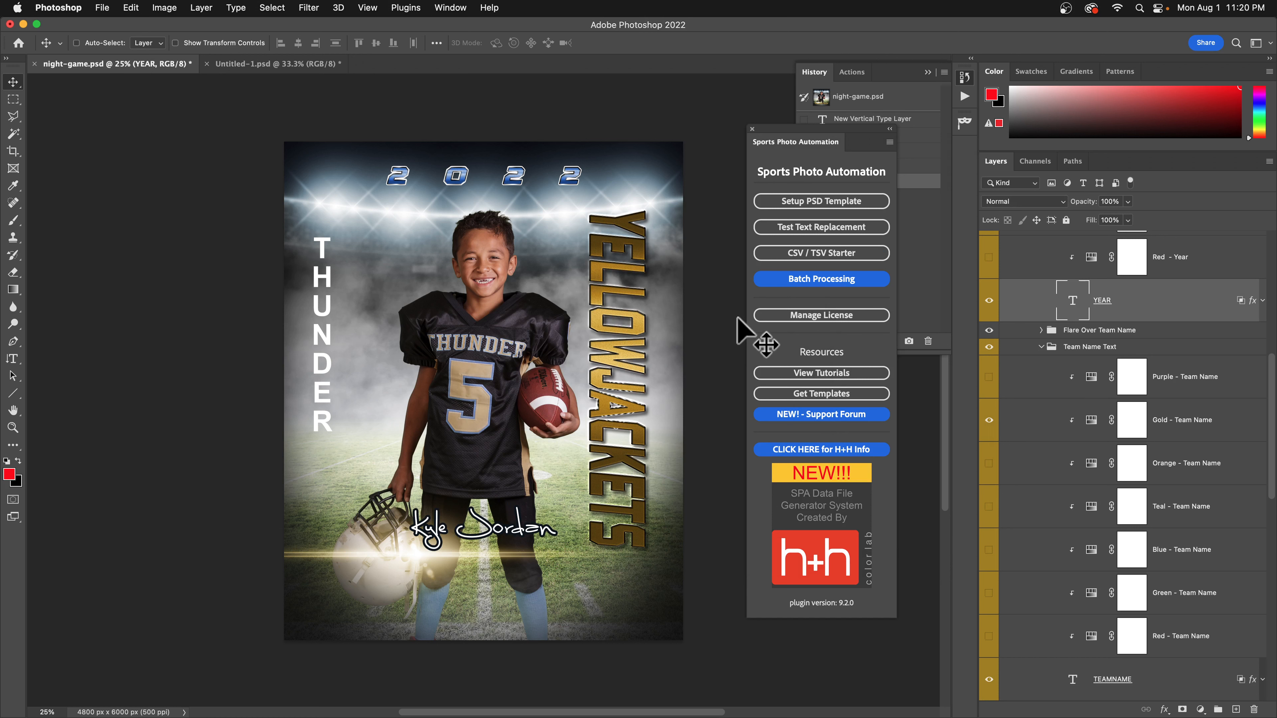
{"action": "key", "text": "super+z"}
Revert the document to the night-game.psd snapshot, cancelling a stray transform on the player name.
{"action": "left_click", "coordinate": [928, 72]}
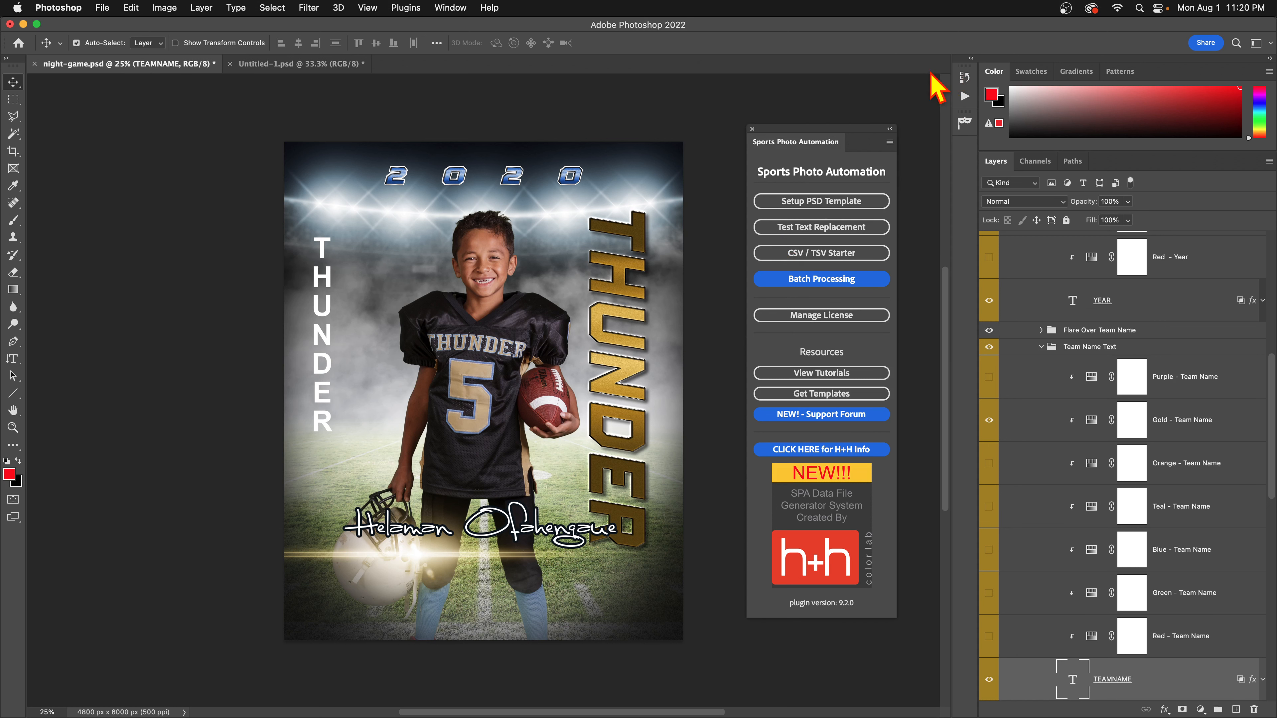
{"action": "left_click", "coordinate": [964, 77]}
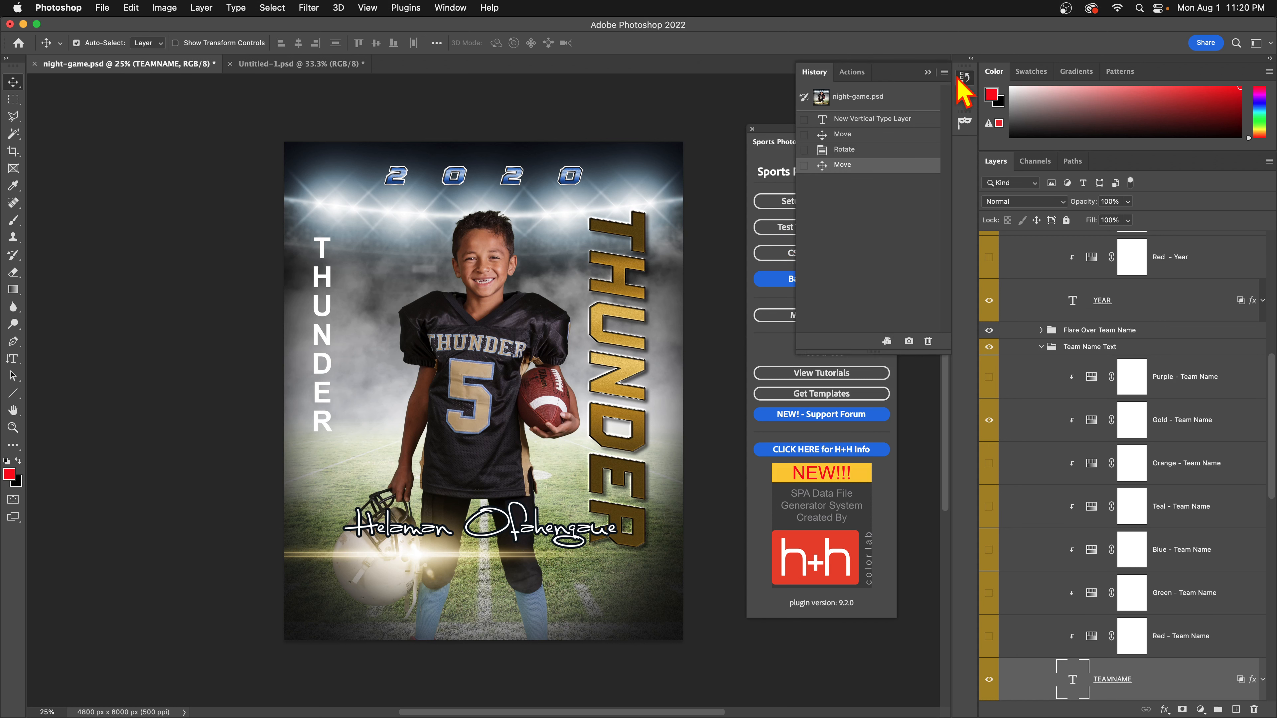
{"action": "left_click", "coordinate": [882, 101]}
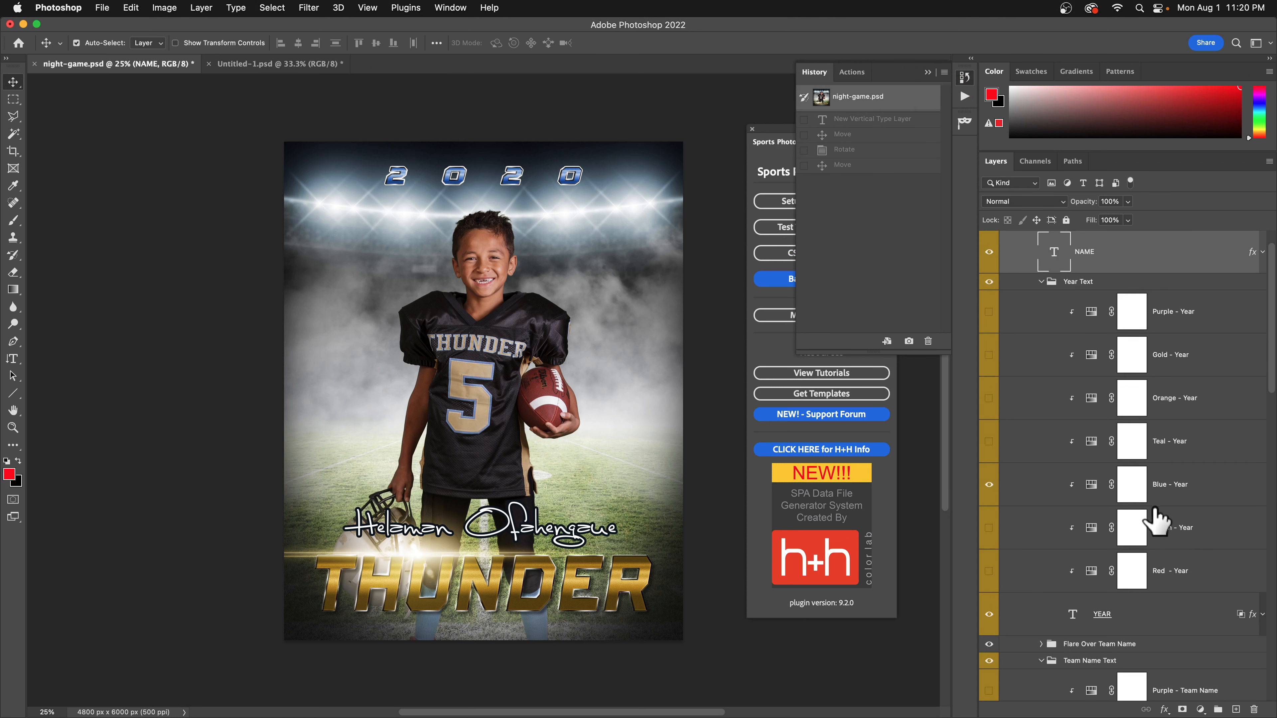
{"action": "scroll", "coordinate": [1145, 503], "scroll_direction": "up", "scroll_amount": 2}
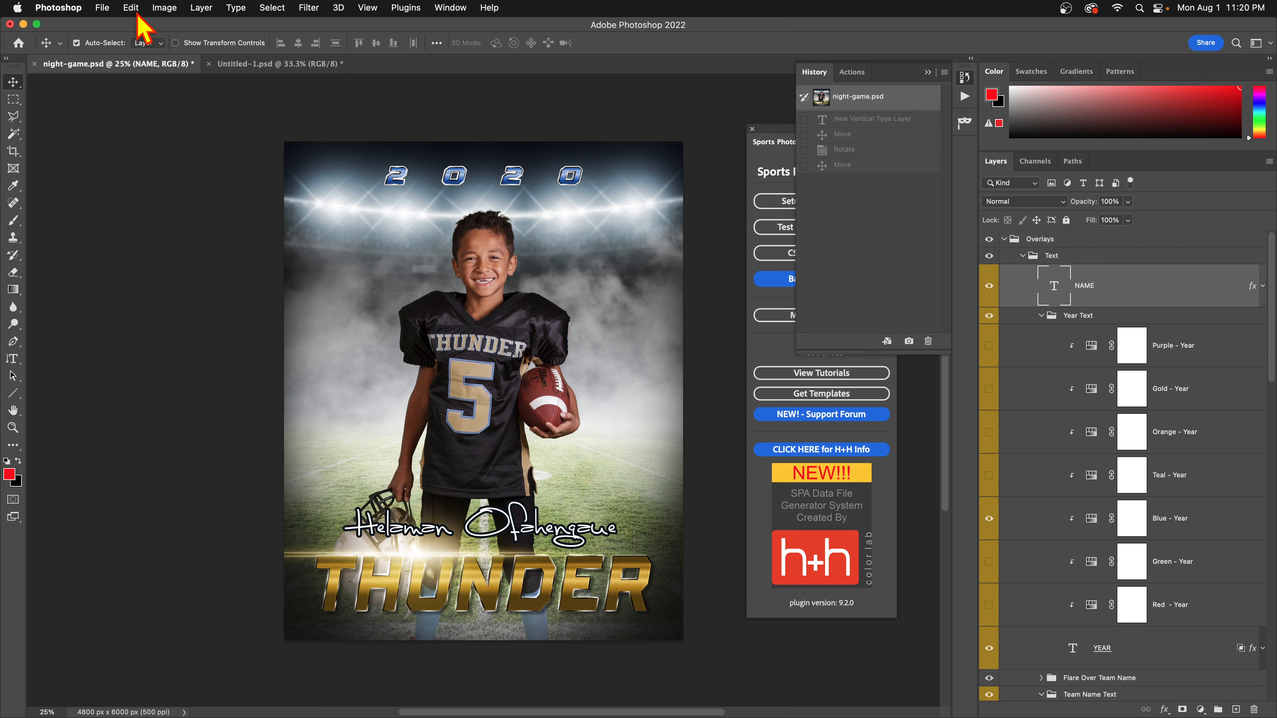
{"action": "key", "text": "super+t"}
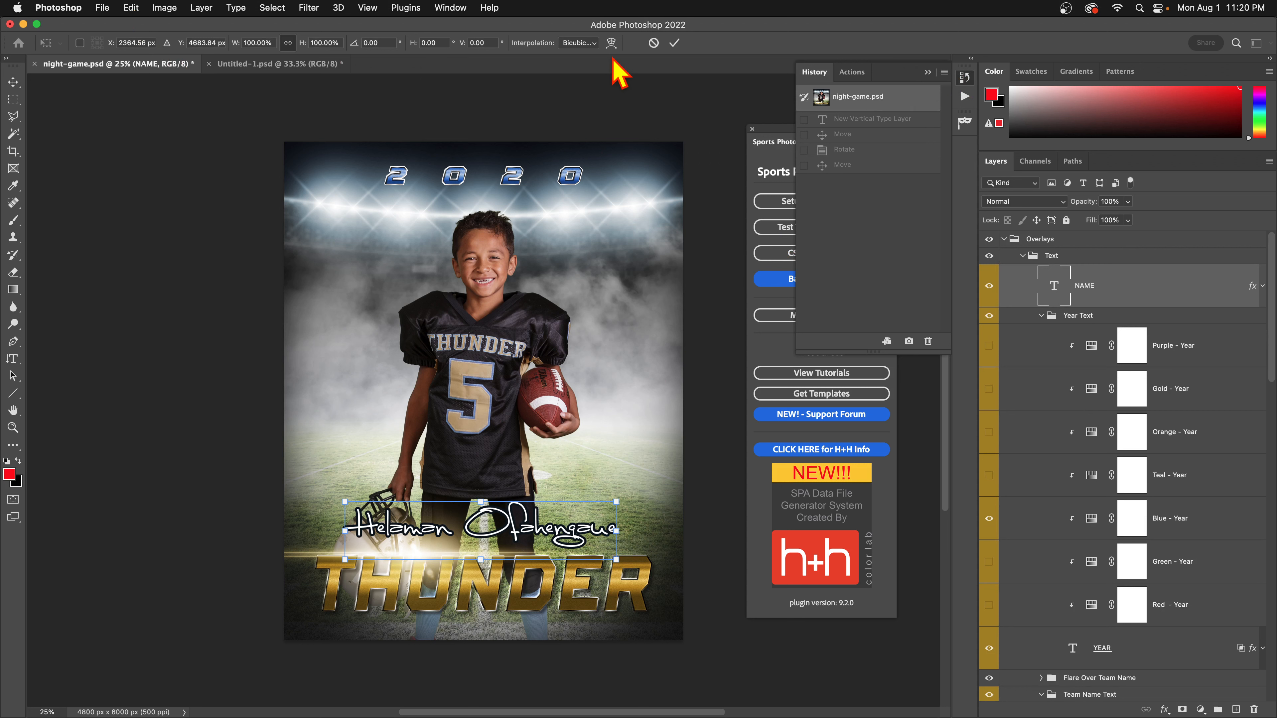
{"action": "left_click", "coordinate": [653, 44]}
{"action": "scroll", "coordinate": [1112, 491], "scroll_direction": "down", "scroll_amount": 5}
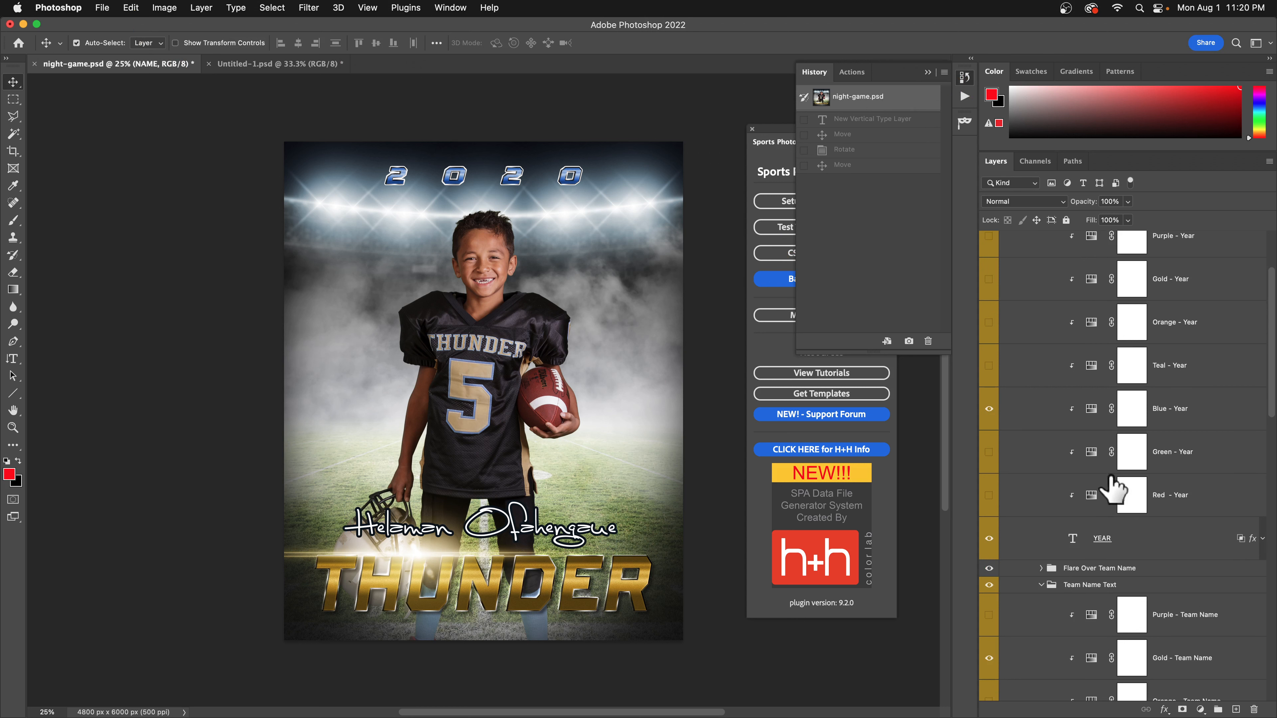
{"action": "scroll", "coordinate": [1120, 568], "scroll_direction": "down", "scroll_amount": 5}
Rotate the gold THUNDER team name diagonally, move it up across the player's chest, and commit.
{"action": "left_click", "coordinate": [1119, 584]}
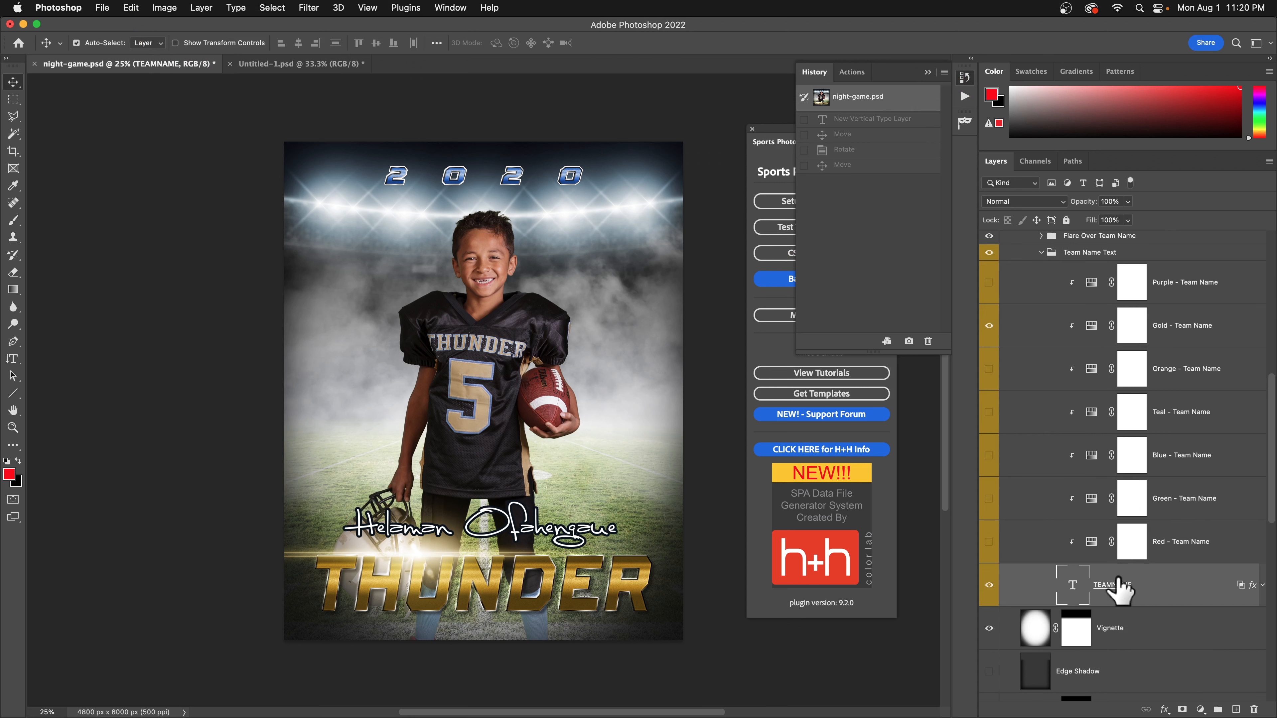
{"action": "key", "text": "super+t"}
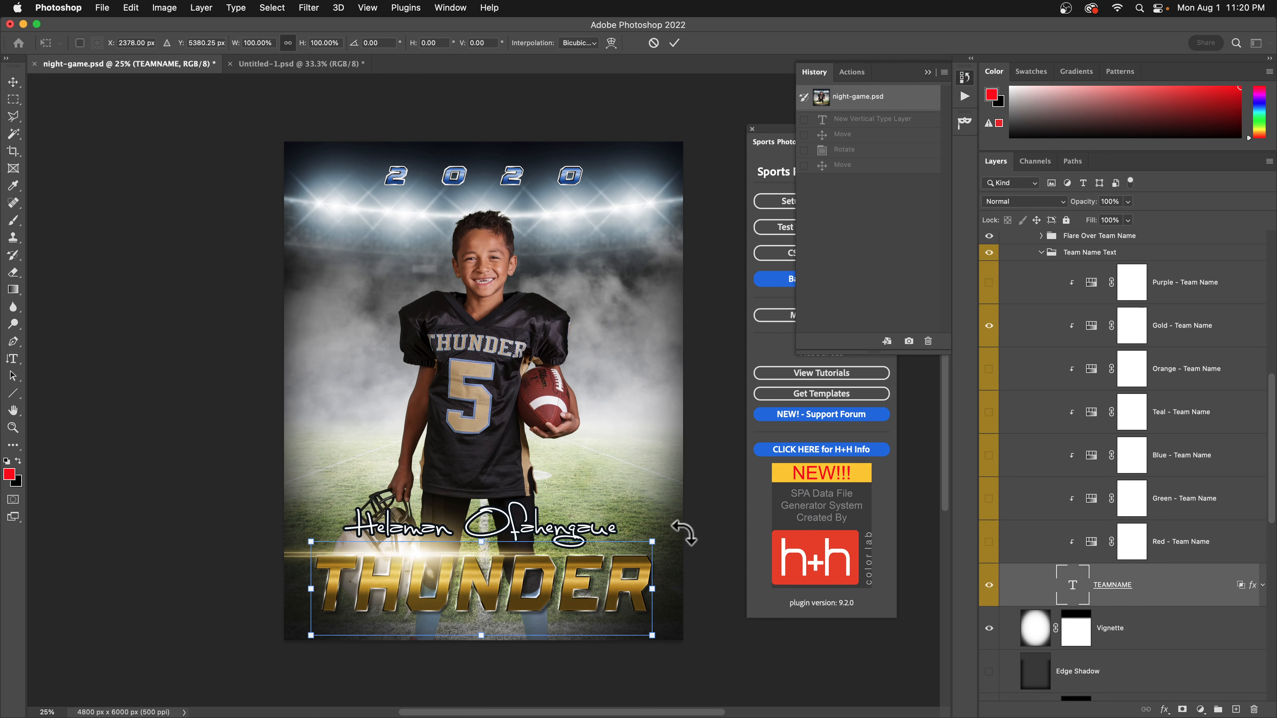
{"action": "left_click_drag", "start_coordinate": [683, 533], "coordinate": [627, 393]}
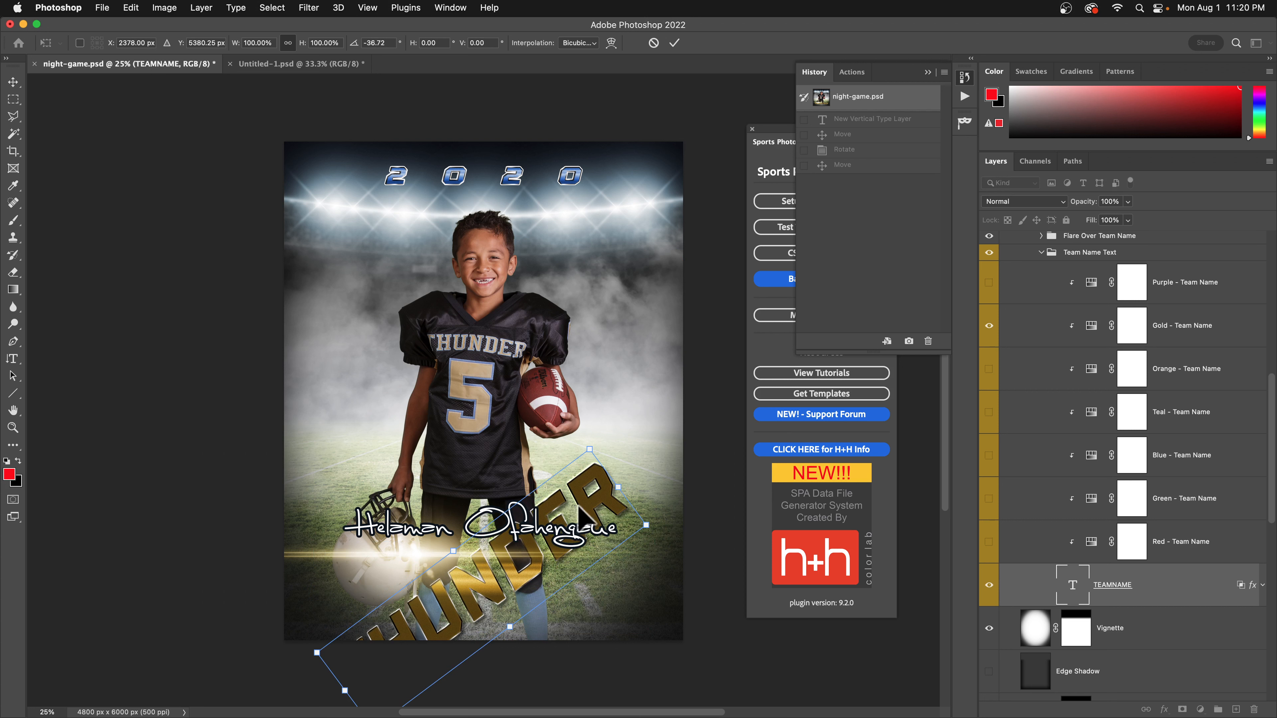
{"action": "left_click_drag", "start_coordinate": [579, 509], "coordinate": [574, 256]}
{"action": "left_click", "coordinate": [673, 43]}
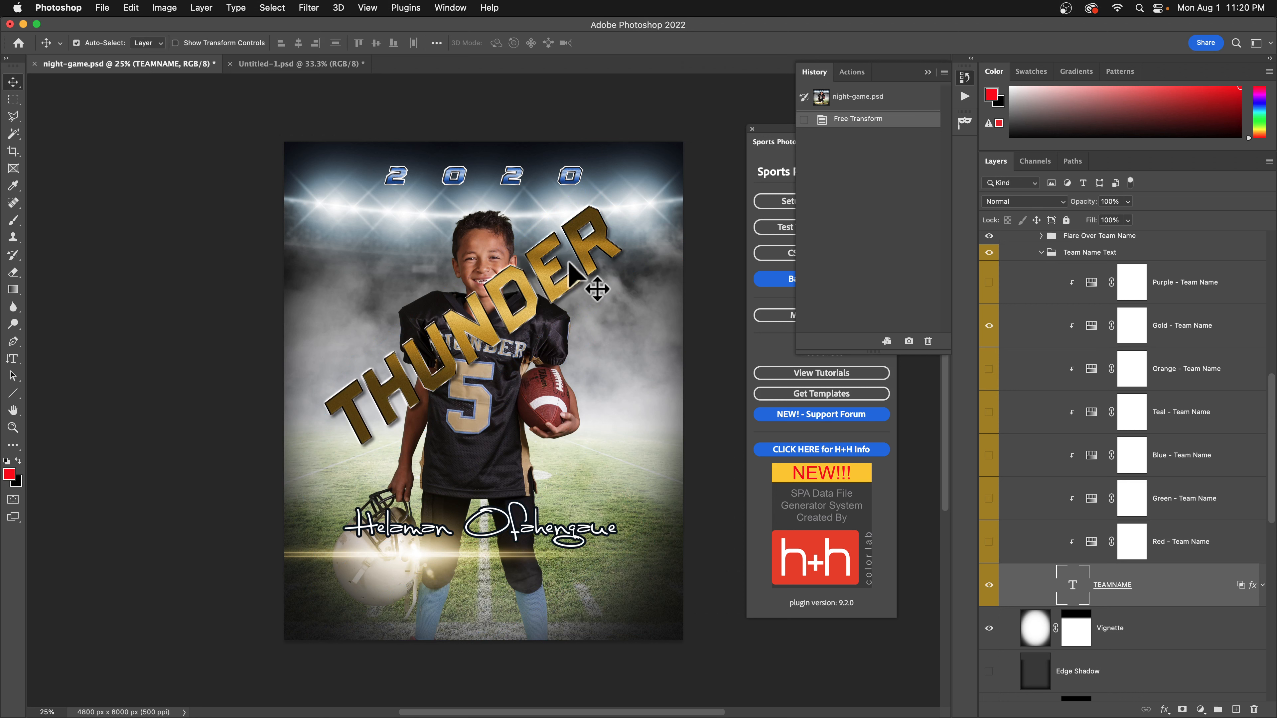
Run the Sports Photo Automation test text replacement with team name resize mode AM.
{"action": "left_click", "coordinate": [774, 144]}
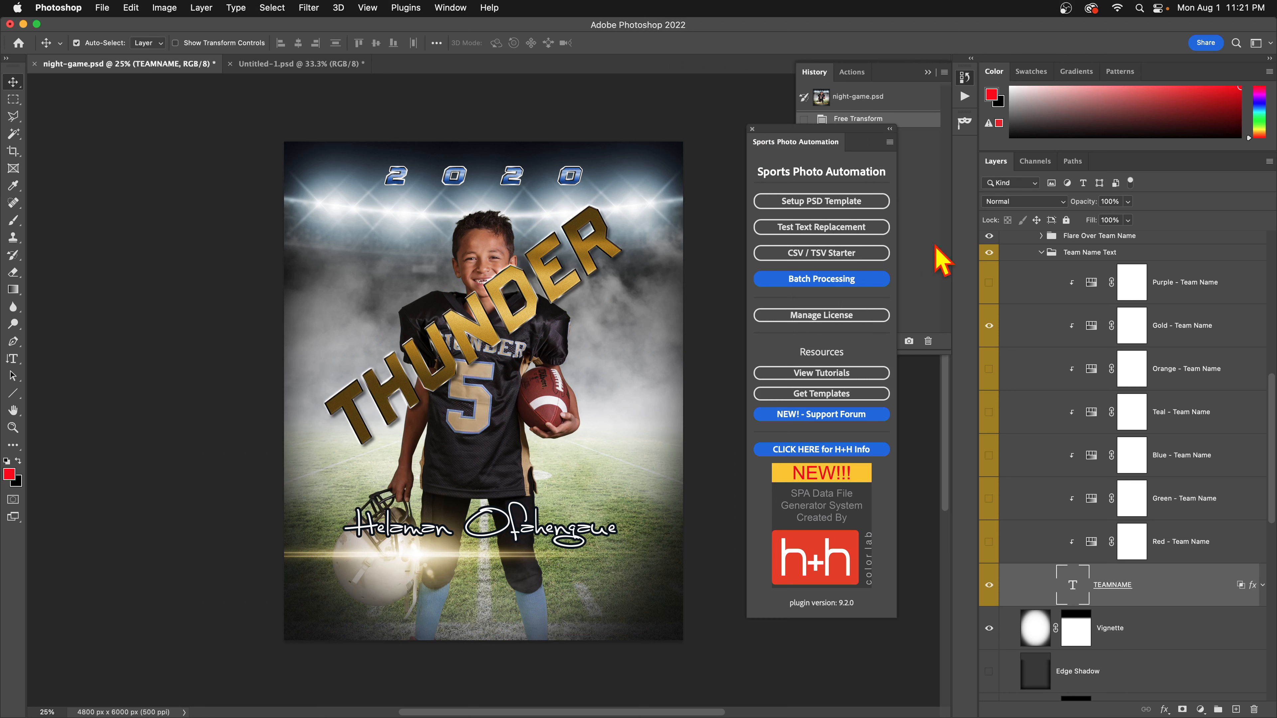
{"action": "left_click", "coordinate": [873, 232]}
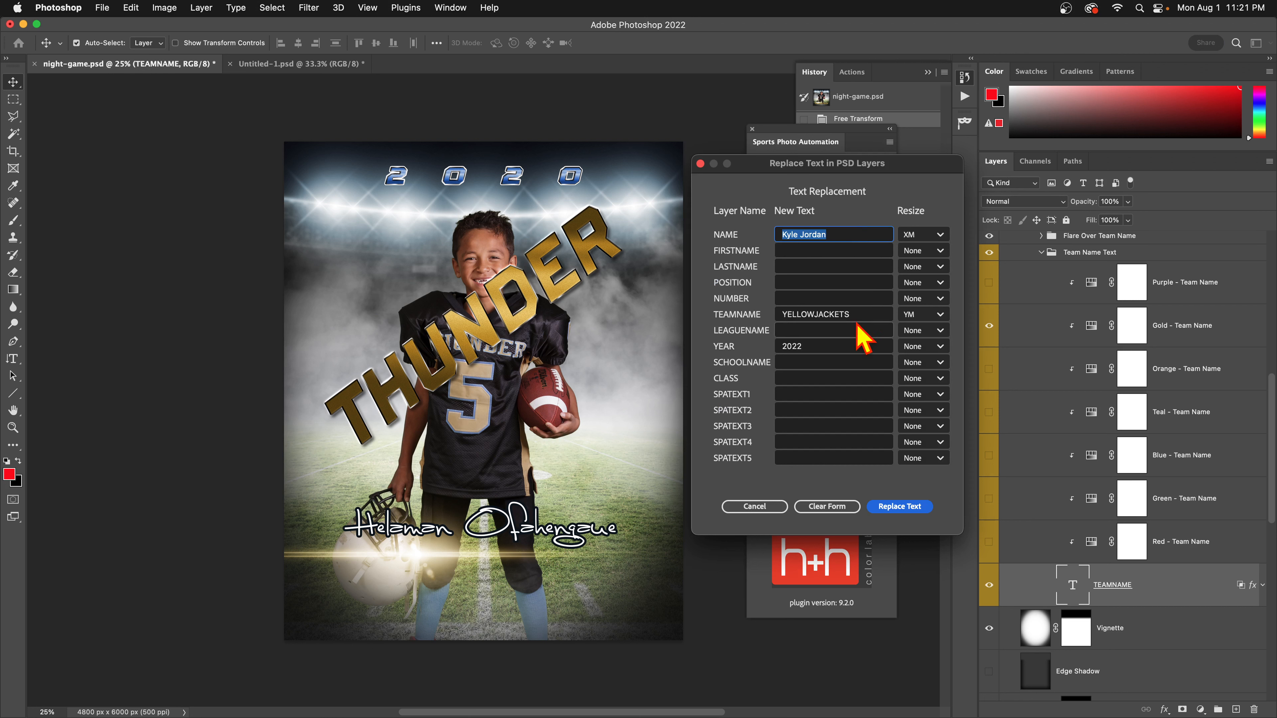
{"action": "left_click", "coordinate": [922, 315]}
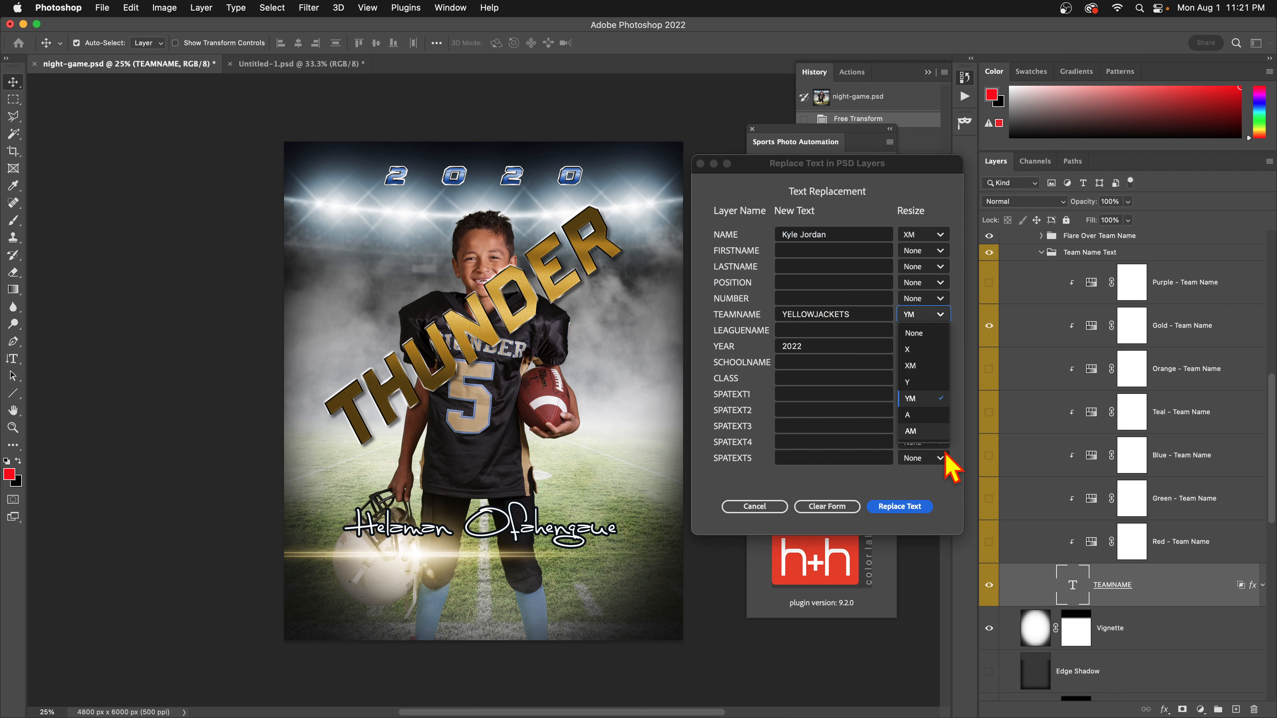
{"action": "left_click", "coordinate": [911, 431]}
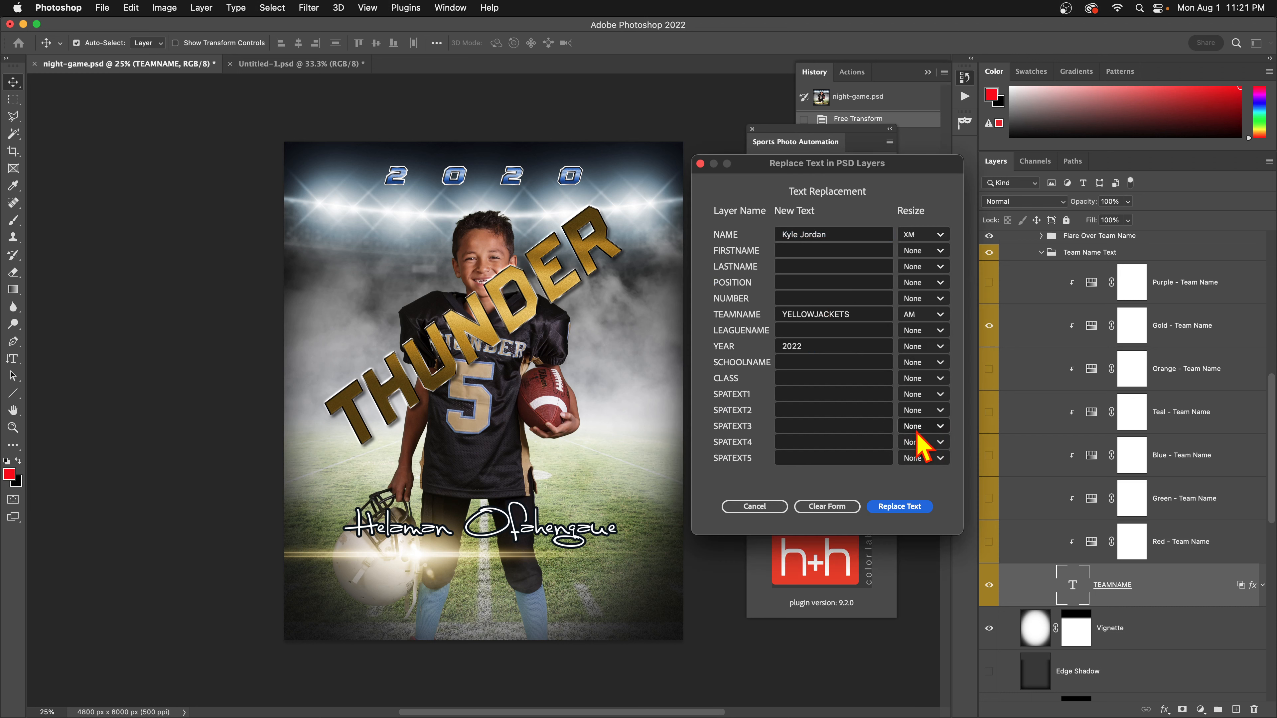
{"action": "left_click", "coordinate": [881, 507]}
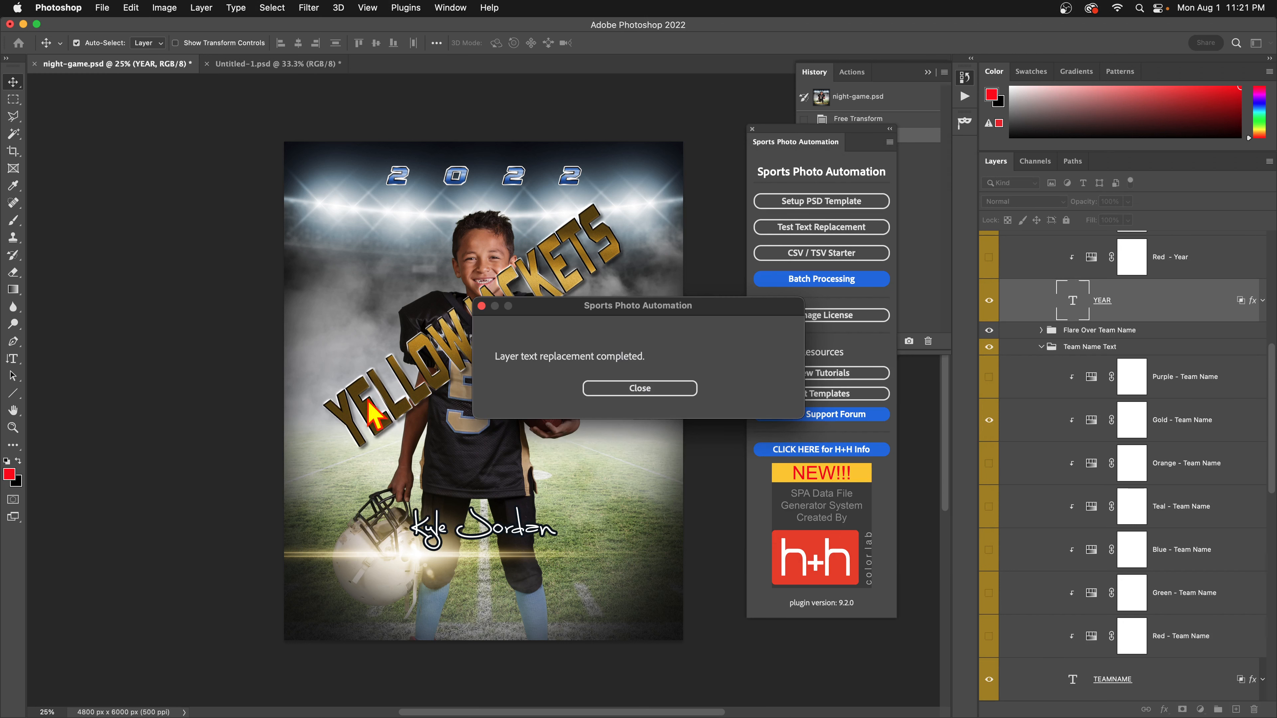
{"action": "left_click", "coordinate": [648, 391]}
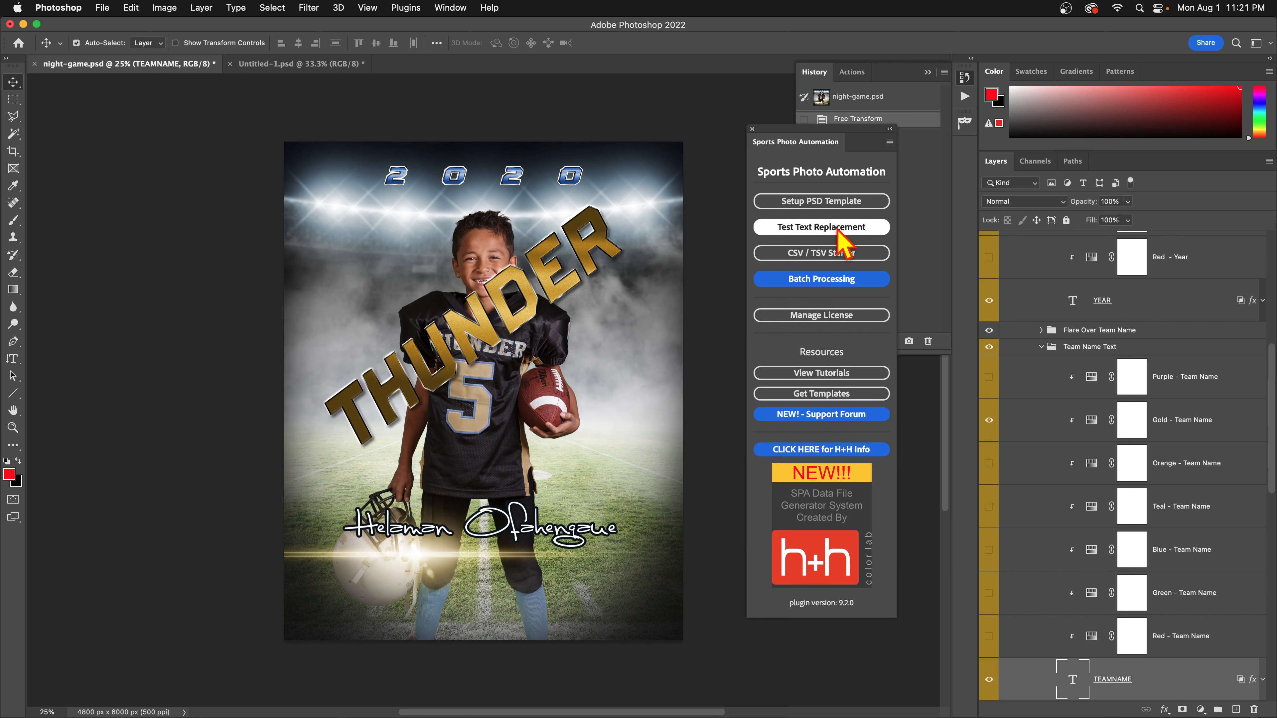
Rerun the test replacement with the team name changed to BULLS.
{"action": "left_click", "coordinate": [838, 228]}
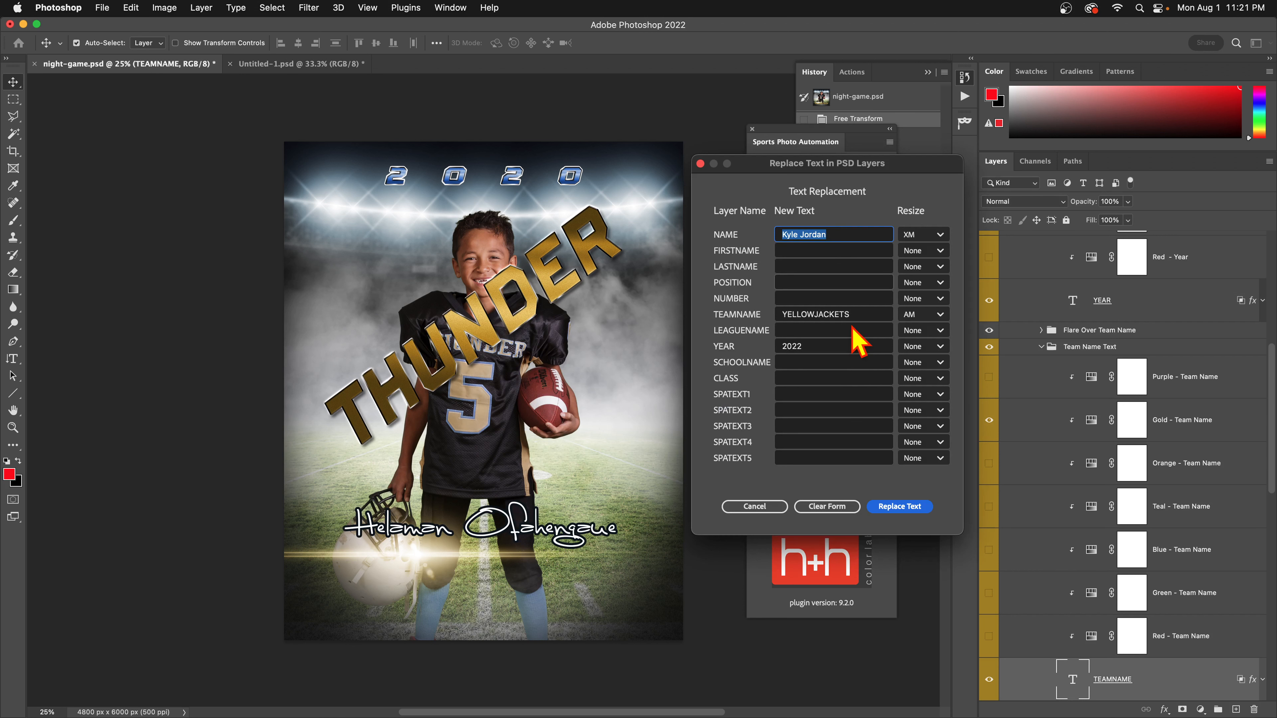
{"action": "left_click_drag", "start_coordinate": [850, 316], "coordinate": [647, 306]}
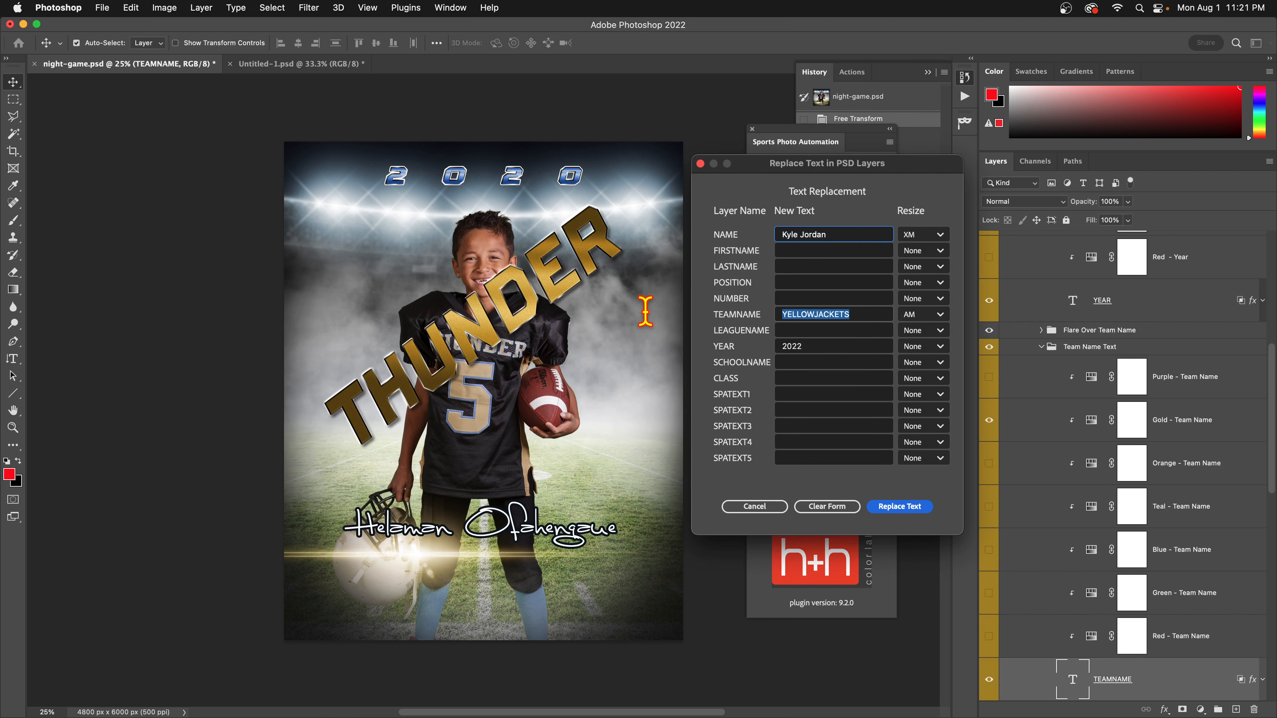
{"action": "type", "text": "BULLS"}
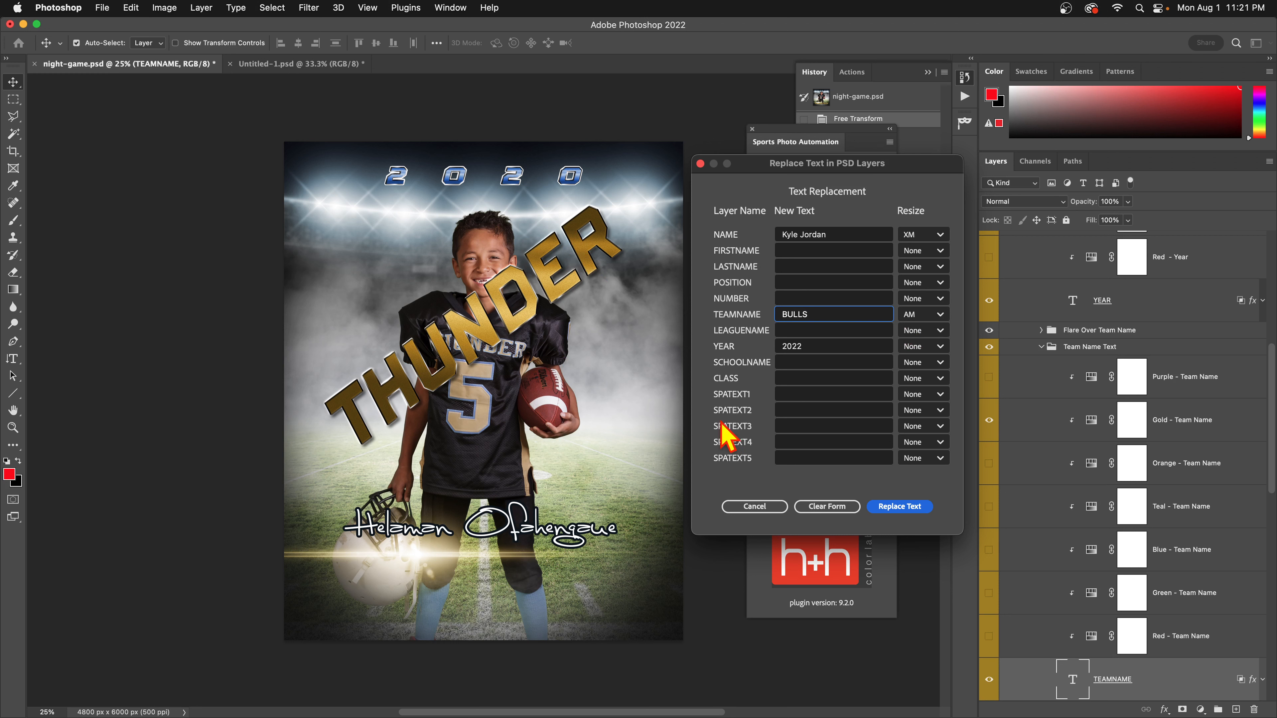
{"action": "left_click", "coordinate": [893, 507]}
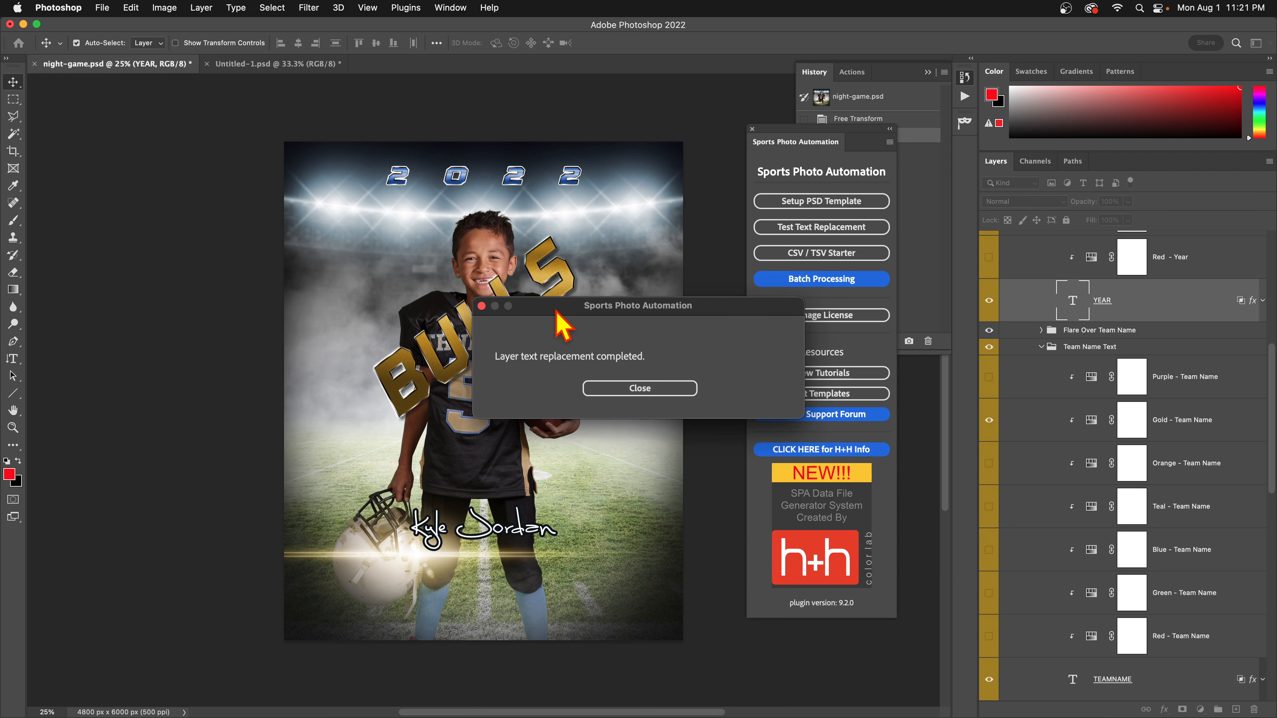
{"action": "left_click", "coordinate": [656, 391]}
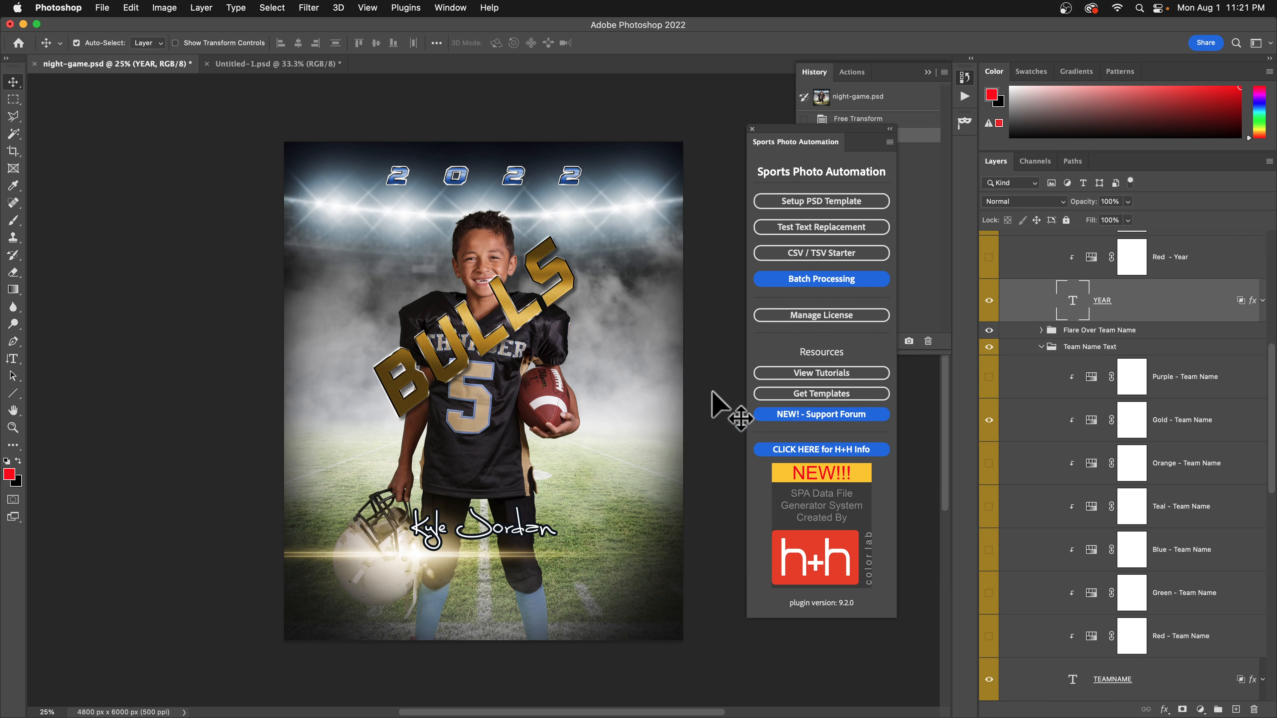
Look over the Pixnub documentation page in the browser, then return to the poster.
{"action": "key", "text": "super+Tab"}
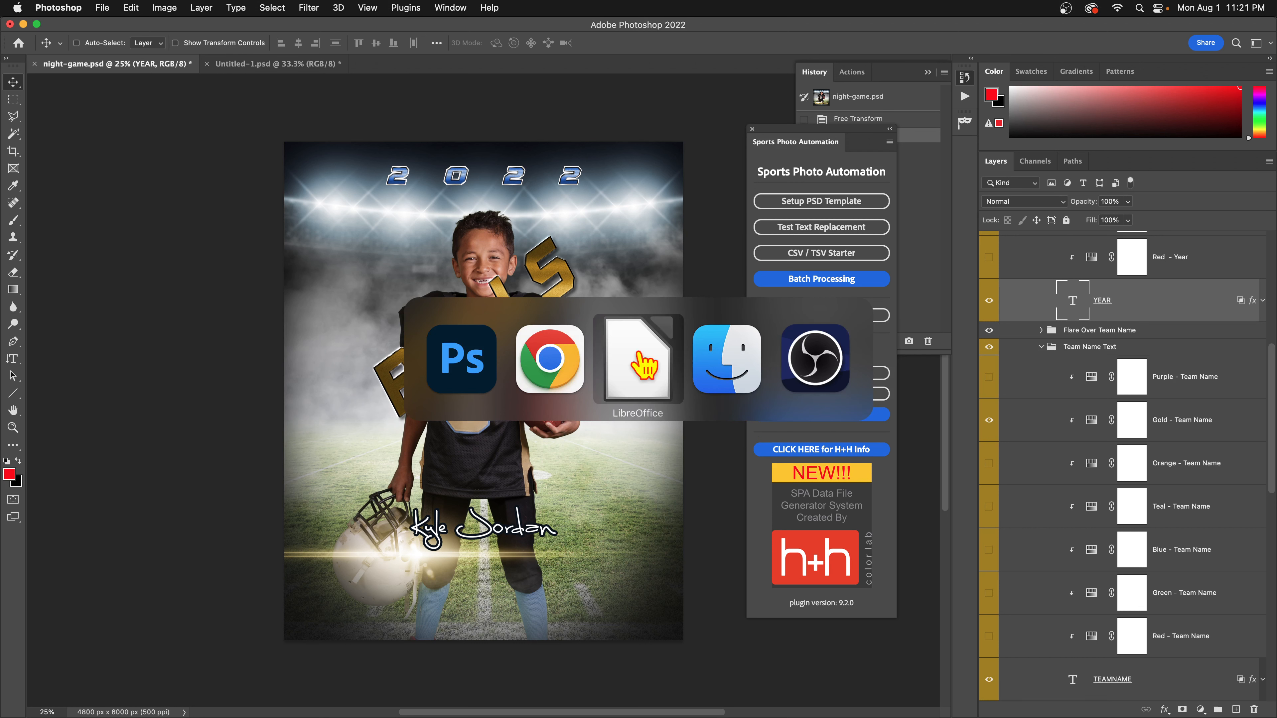
{"action": "left_click", "coordinate": [553, 372]}
{"action": "left_click", "coordinate": [232, 320]}
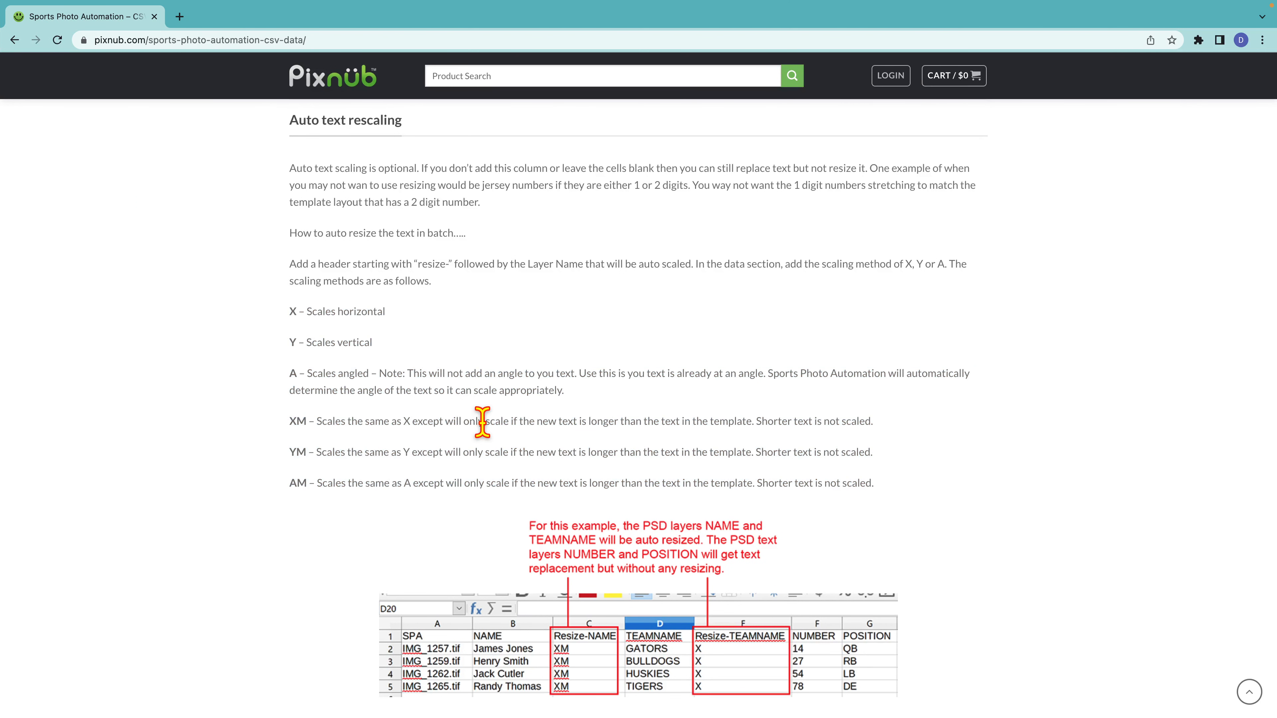
{"action": "key", "text": "super+Tab"}
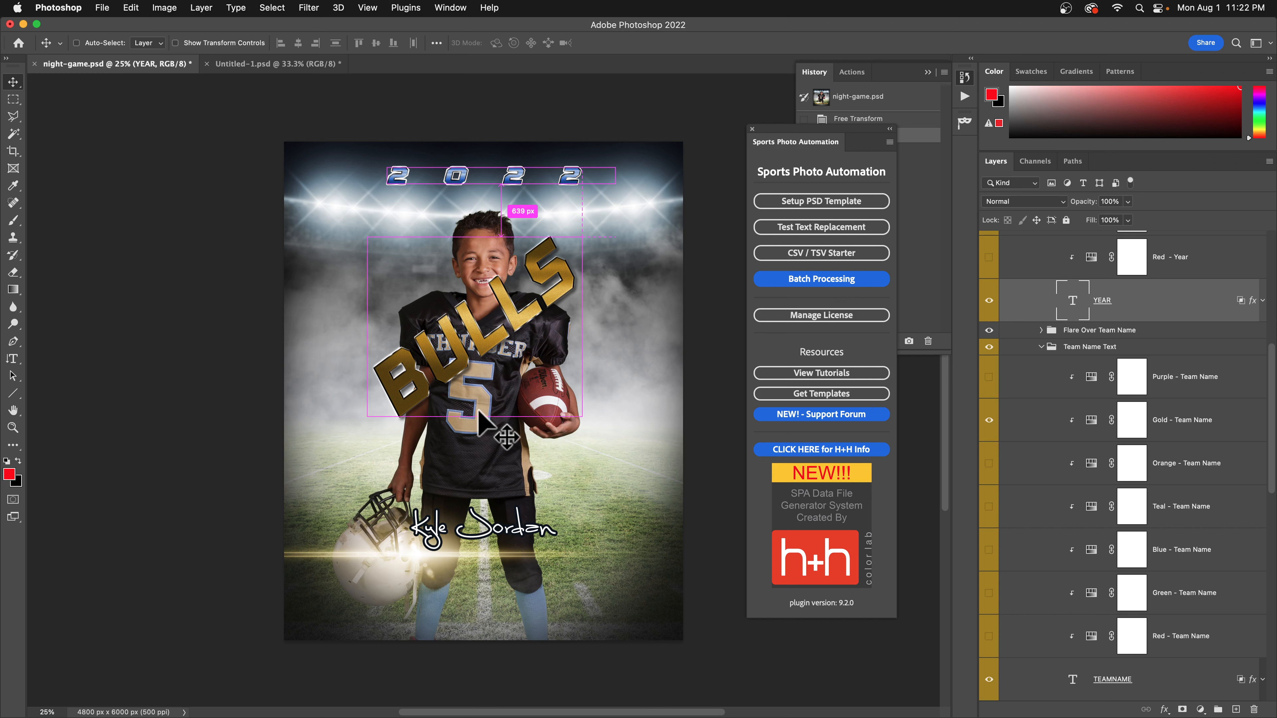
Bring up the SPA-data.csv spreadsheet in LibreOffice, then go back to Photoshop.
{"action": "key", "text": "super+Tab"}
{"action": "left_click", "coordinate": [654, 387]}
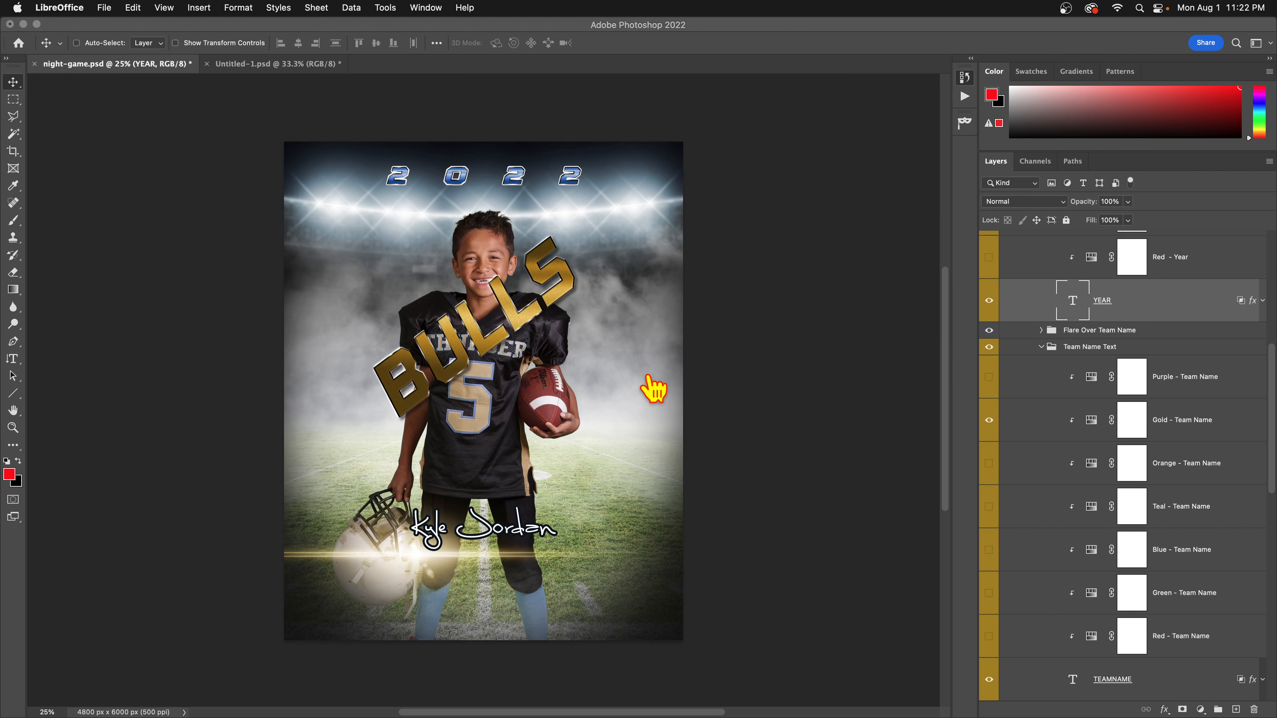
{"action": "mouse_move", "coordinate": [652, 711]}
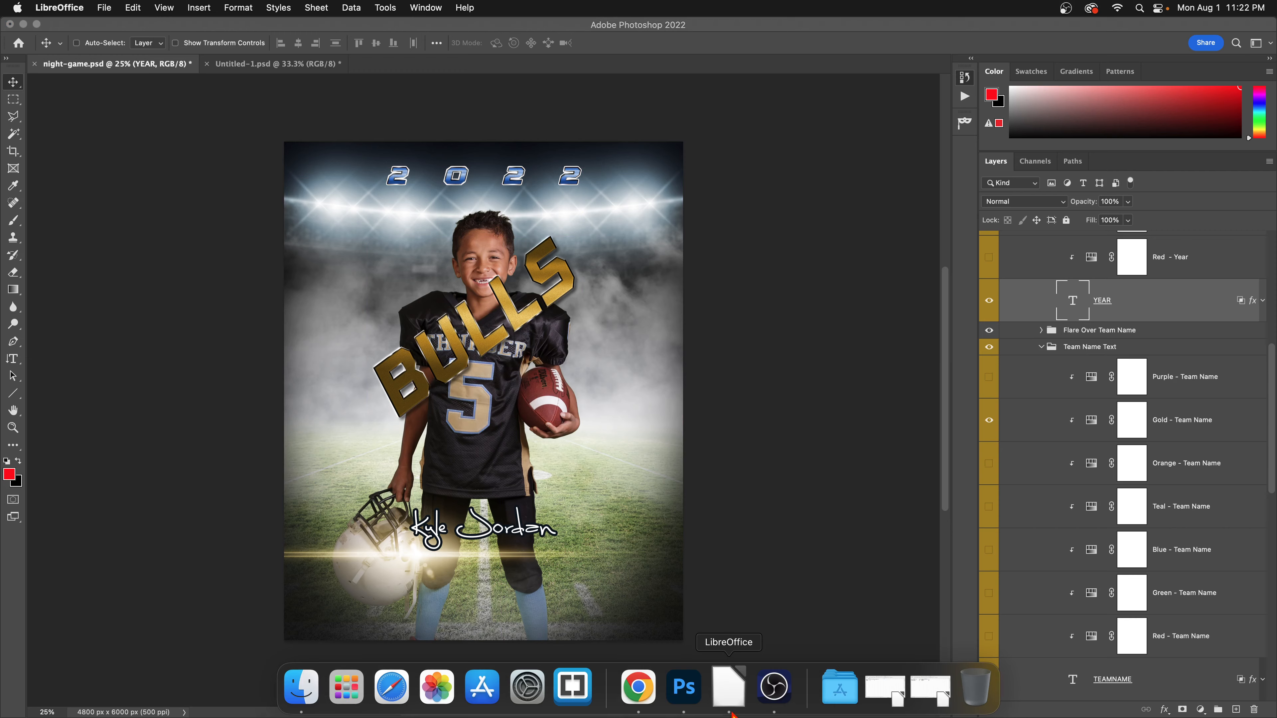
{"action": "left_click", "coordinate": [728, 688]}
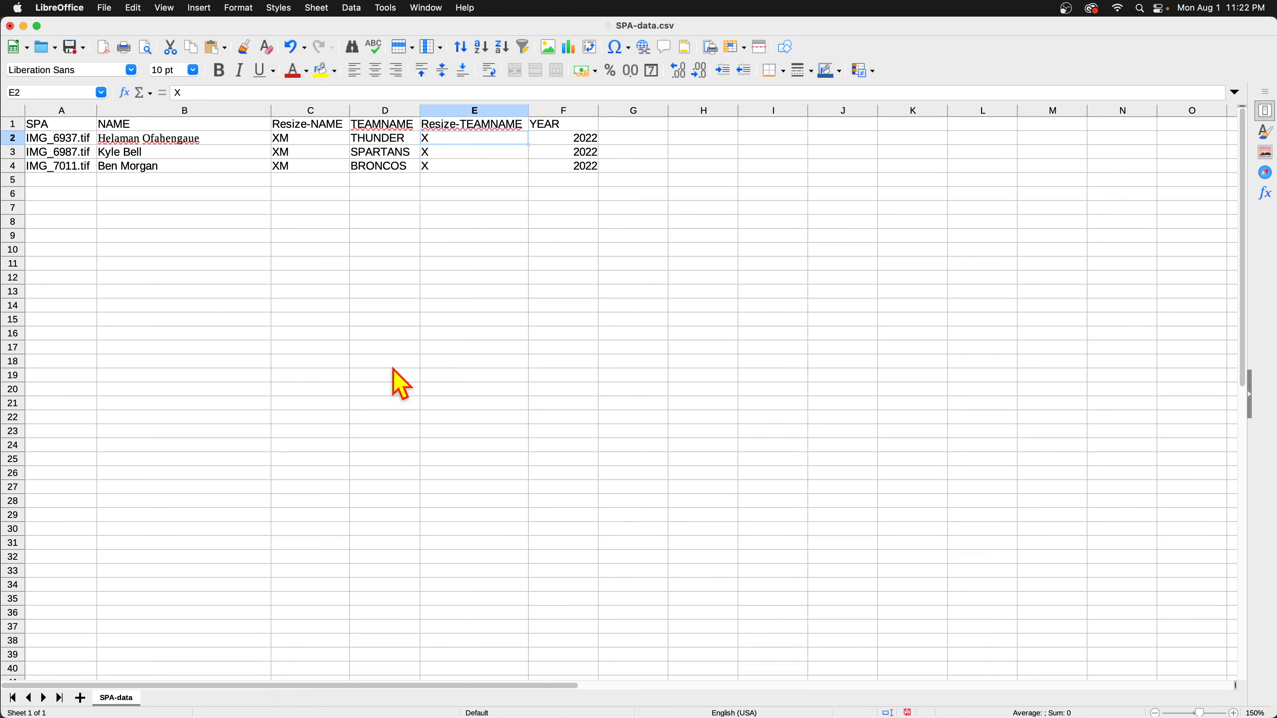
{"action": "key", "text": "super+Tab"}
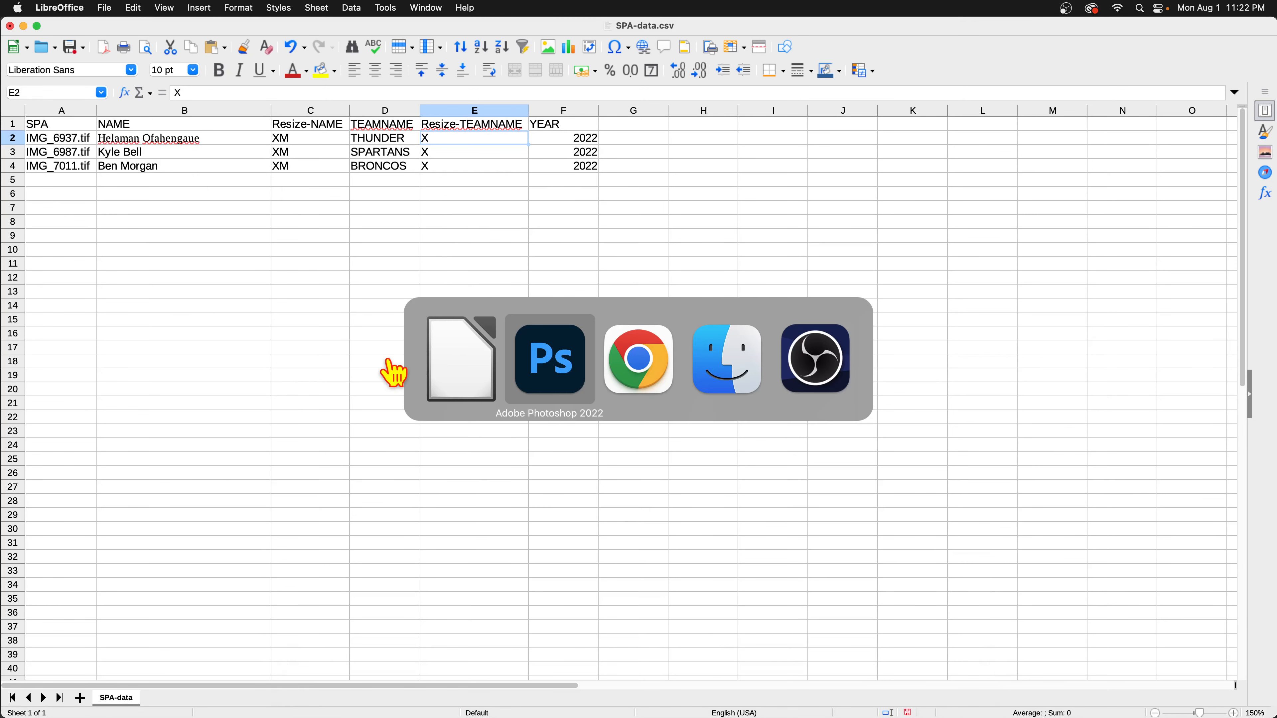
{"action": "key", "text": "super+Tab"}
{"action": "left_click", "coordinate": [550, 381]}
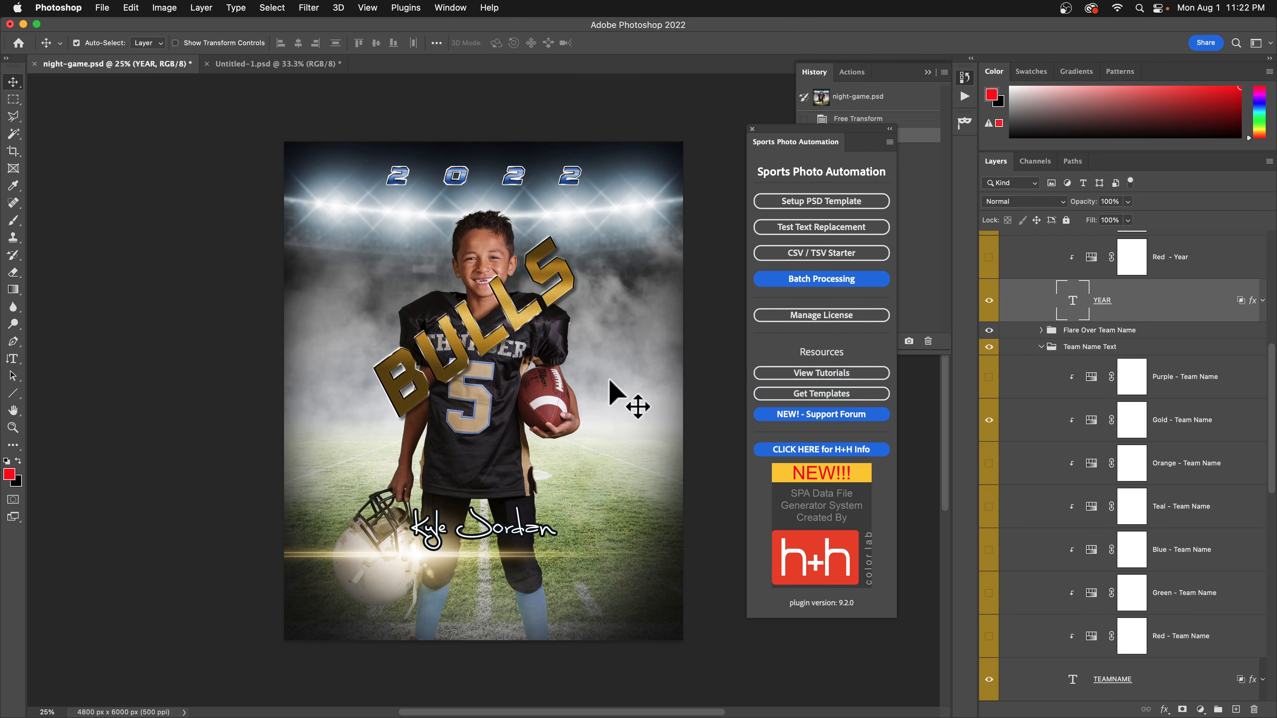
Preview the starter CSV/TSV form, then show the HH Schools Pixnub Assistant license page in Chrome.
{"action": "left_click", "coordinate": [845, 254]}
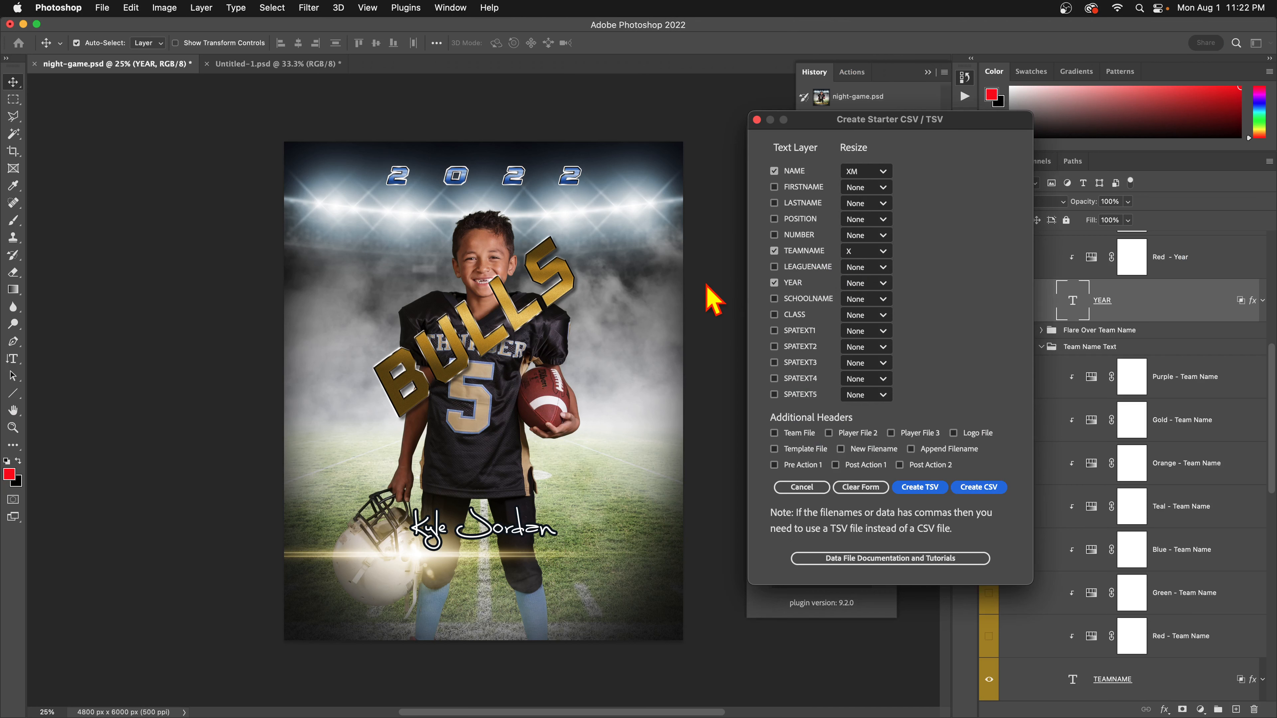
{"action": "left_click", "coordinate": [757, 119]}
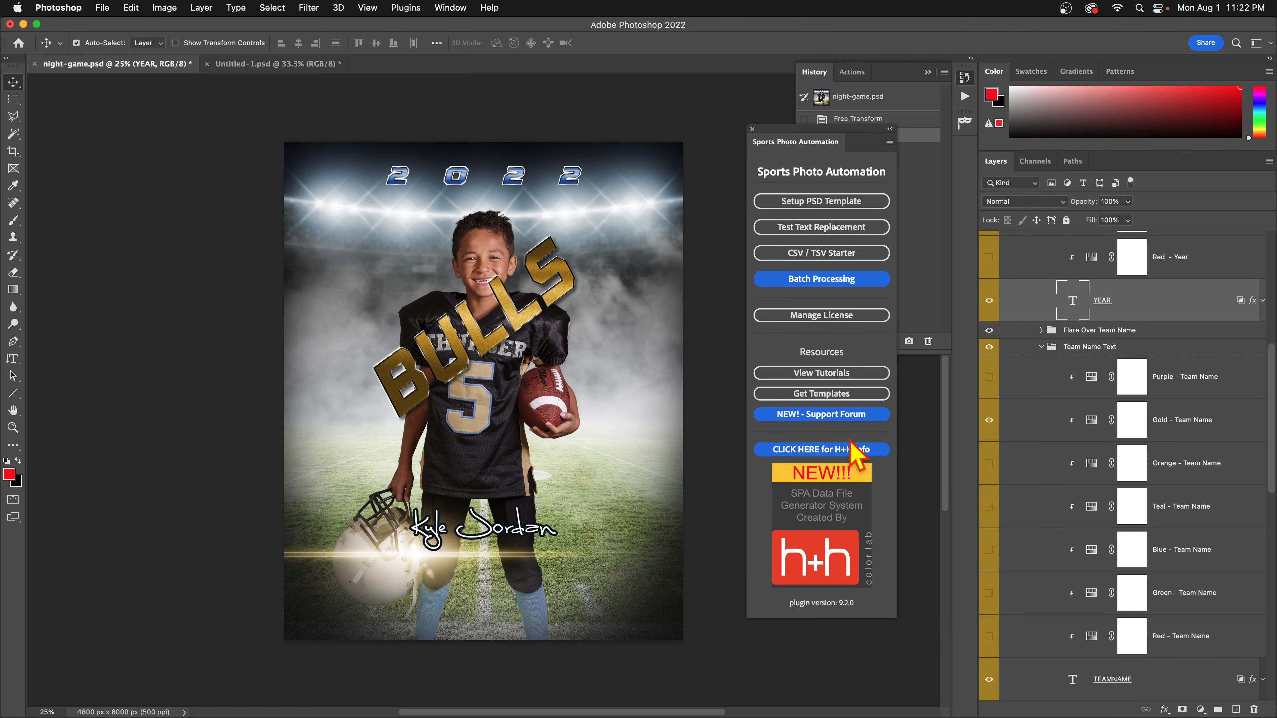
{"action": "left_click", "coordinate": [850, 450]}
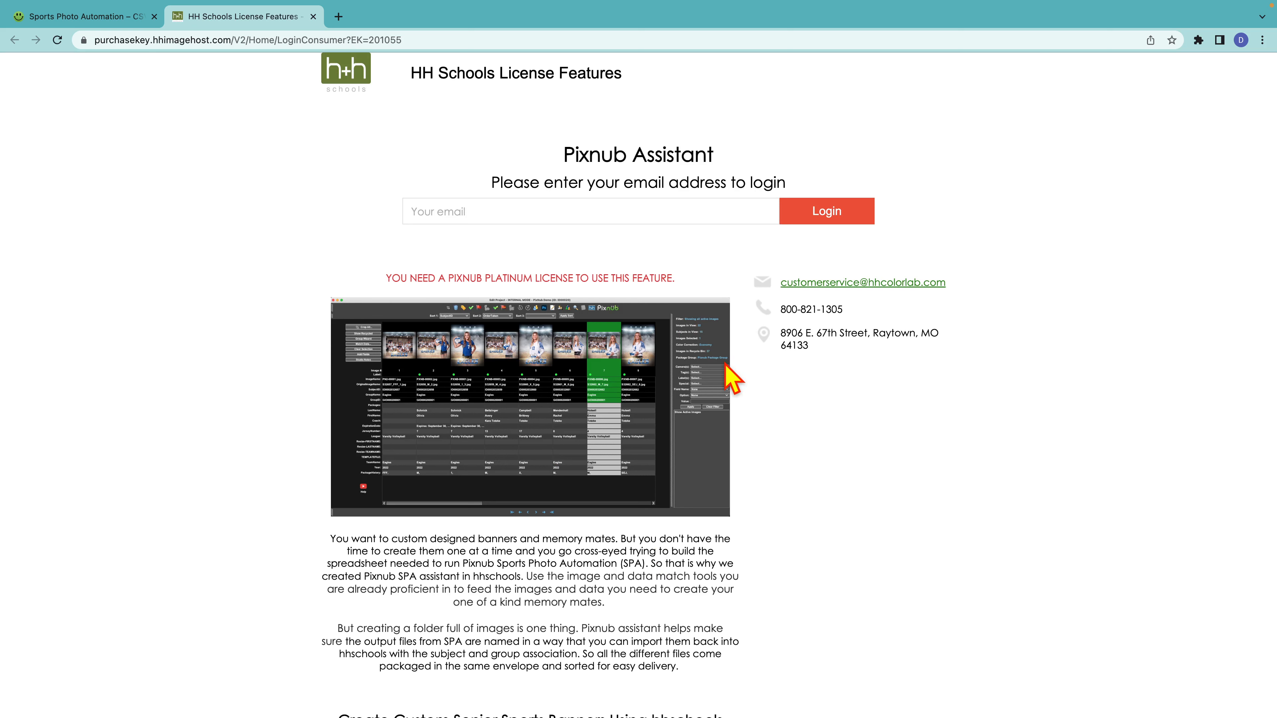
{"action": "key", "text": "super+Tab"}
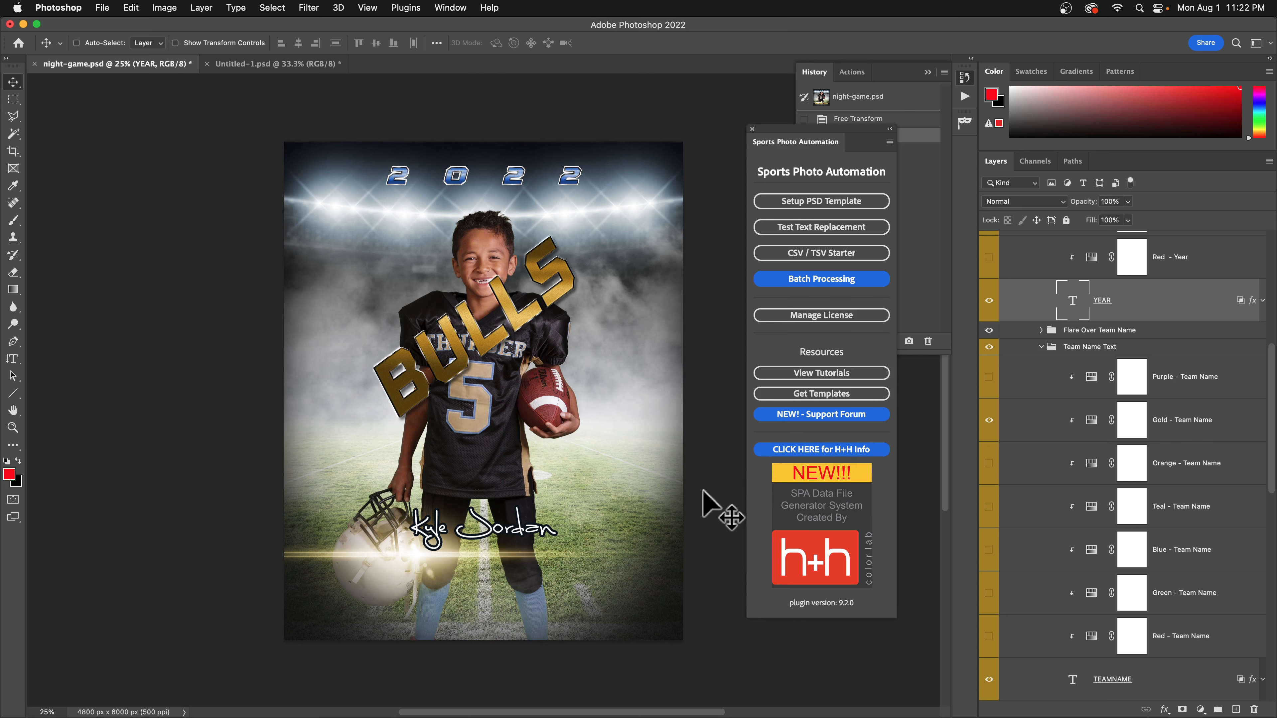
{"action": "key", "text": "super+Tab"}
{"action": "left_click", "coordinate": [538, 386]}
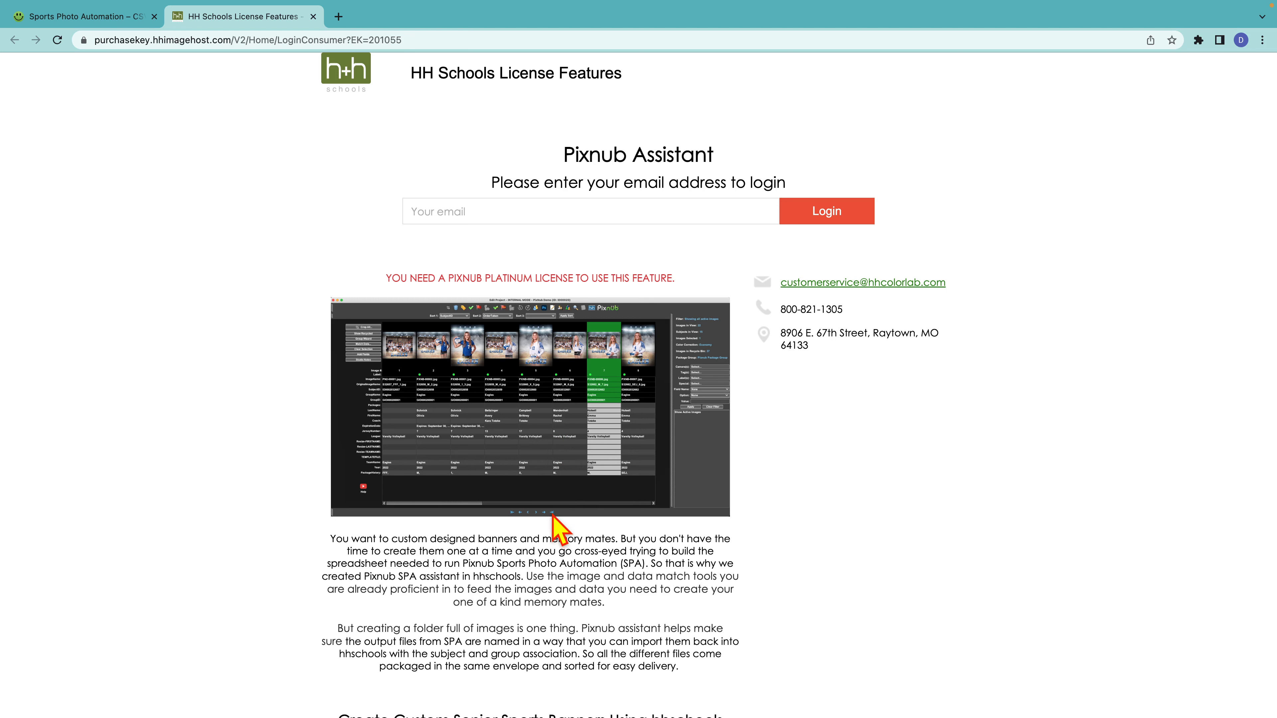
Back in Photoshop, open Test Text Replacement prefilled with team name BULLS and year 2022.
{"action": "key", "text": "super+Tab"}
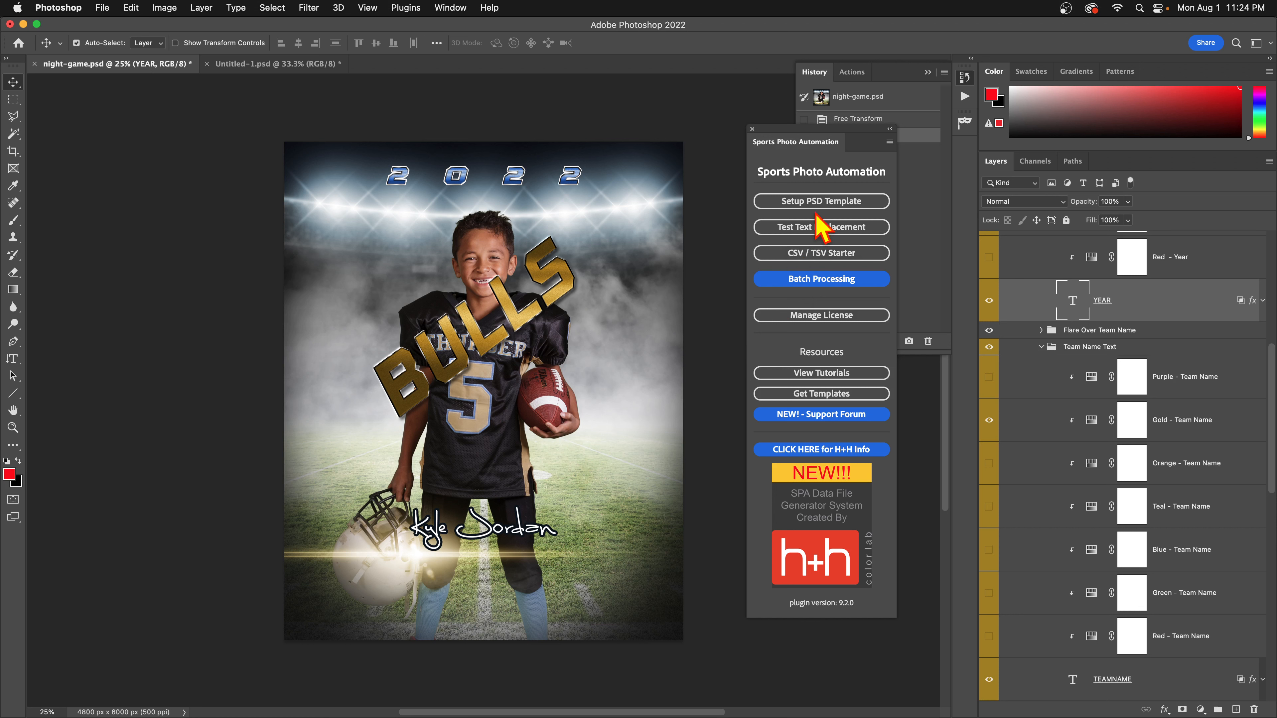
{"action": "left_click", "coordinate": [825, 229]}
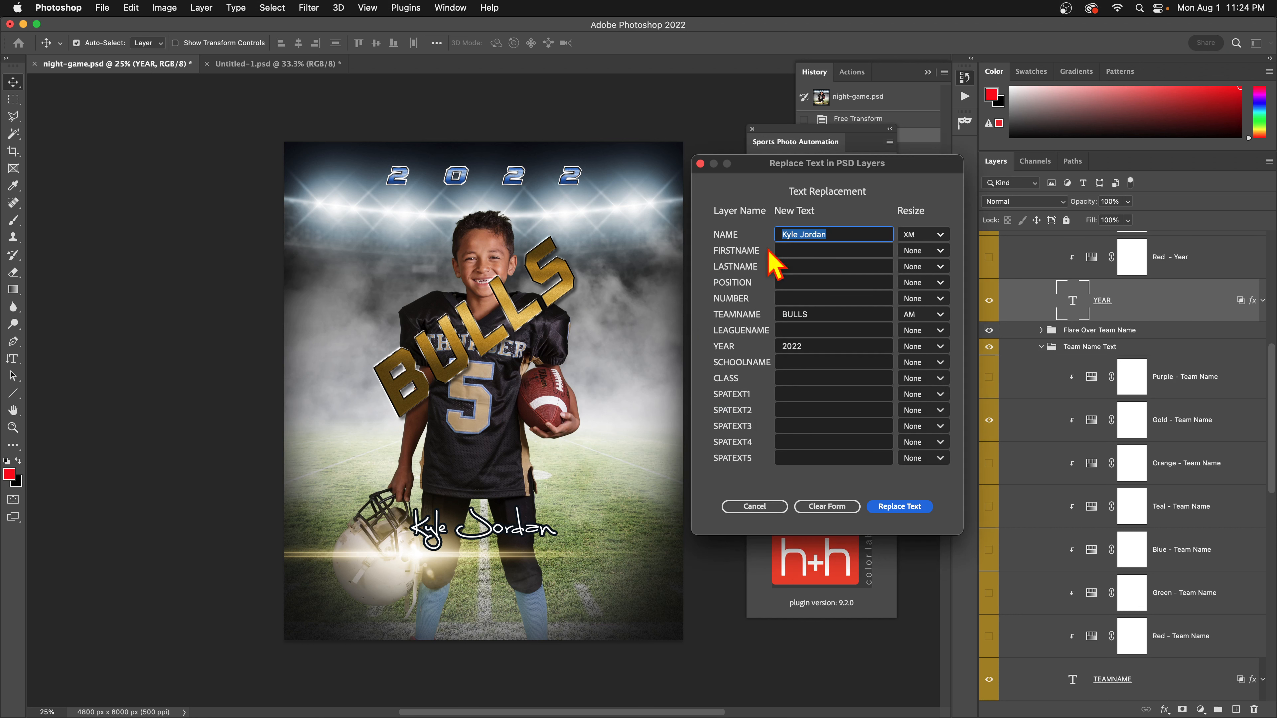